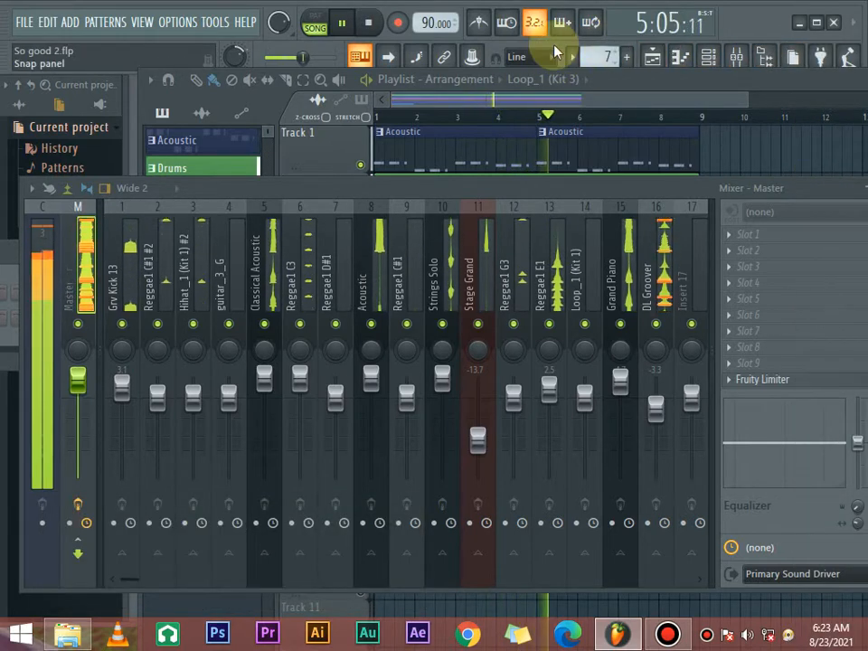
- Stop playback and close the mixer to uncover the playlist
{"action": "key", "text": "space"}
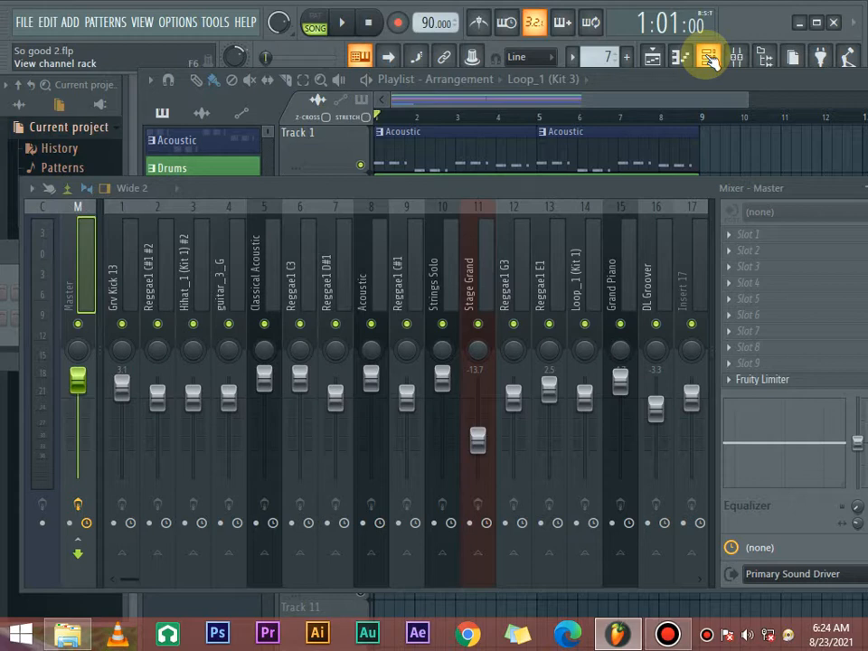
{"action": "left_click_drag", "start_coordinate": [665, 184], "coordinate": [504, 207]}
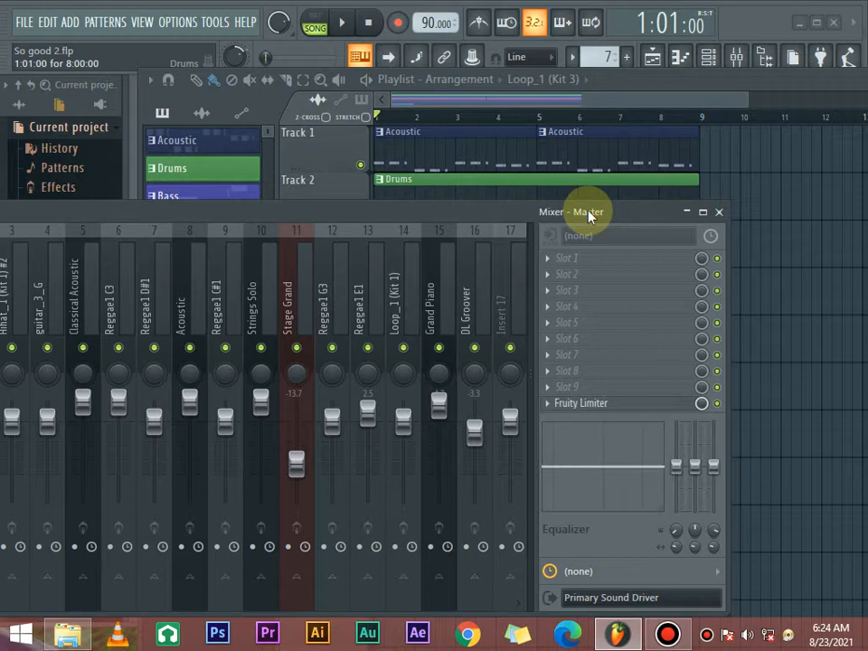
{"action": "left_click", "coordinate": [686, 212]}
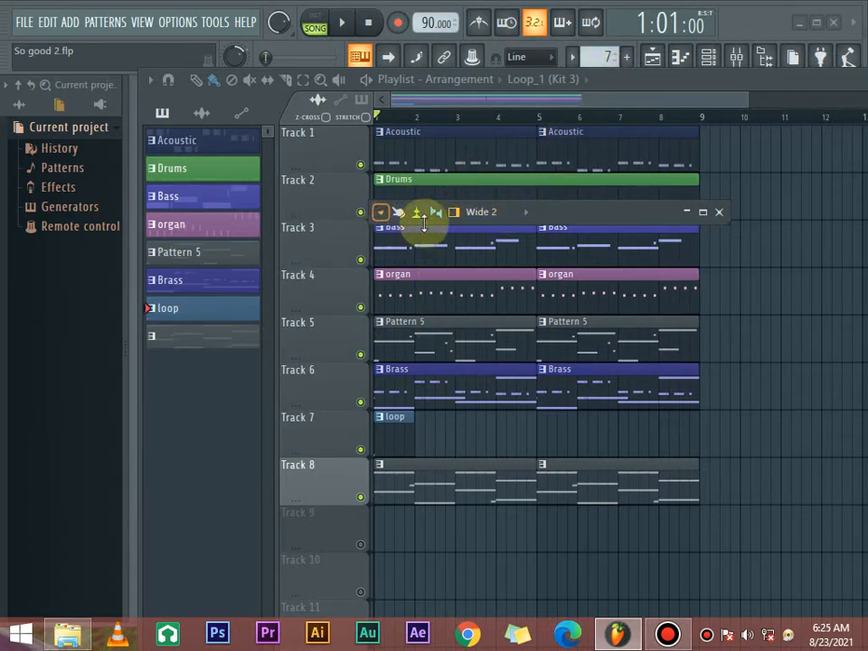
{"action": "left_click", "coordinate": [718, 213]}
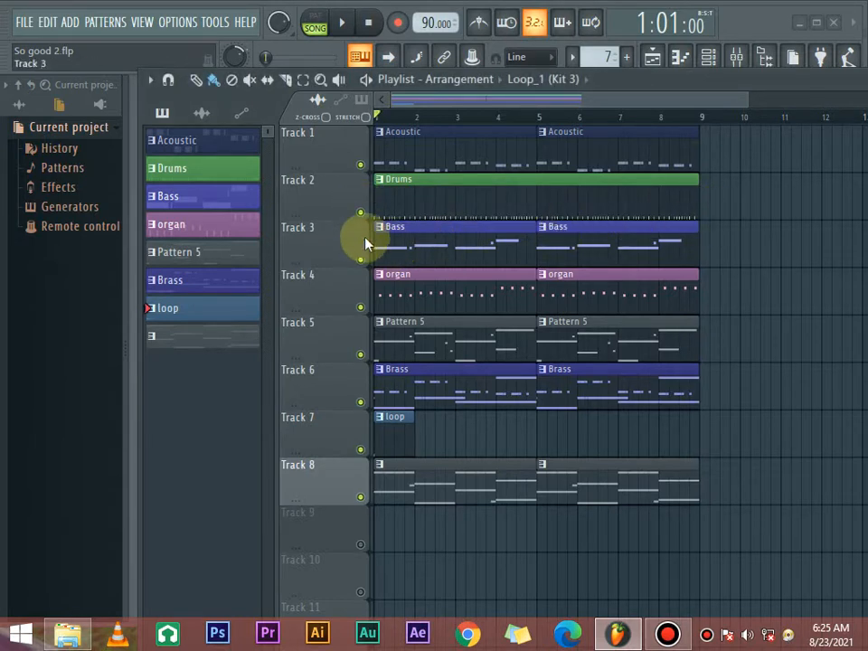
- Mute playlist tracks 1, 3, 4, 5, 6 and 8, leaving Drums and loop active, and play the song
{"action": "left_click", "coordinate": [361, 259]}
{"action": "left_click", "coordinate": [361, 307]}
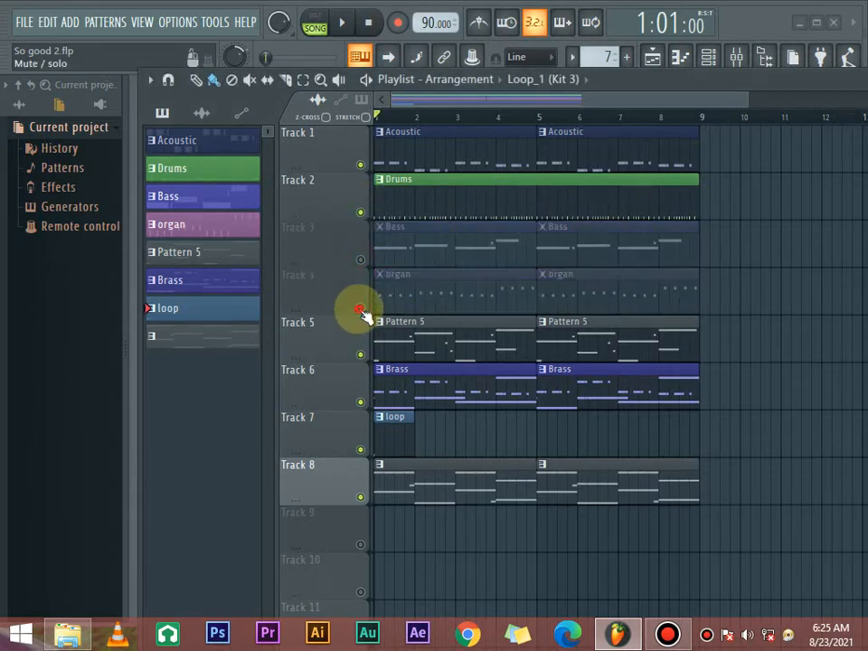
{"action": "left_click", "coordinate": [360, 355]}
{"action": "left_click", "coordinate": [360, 402]}
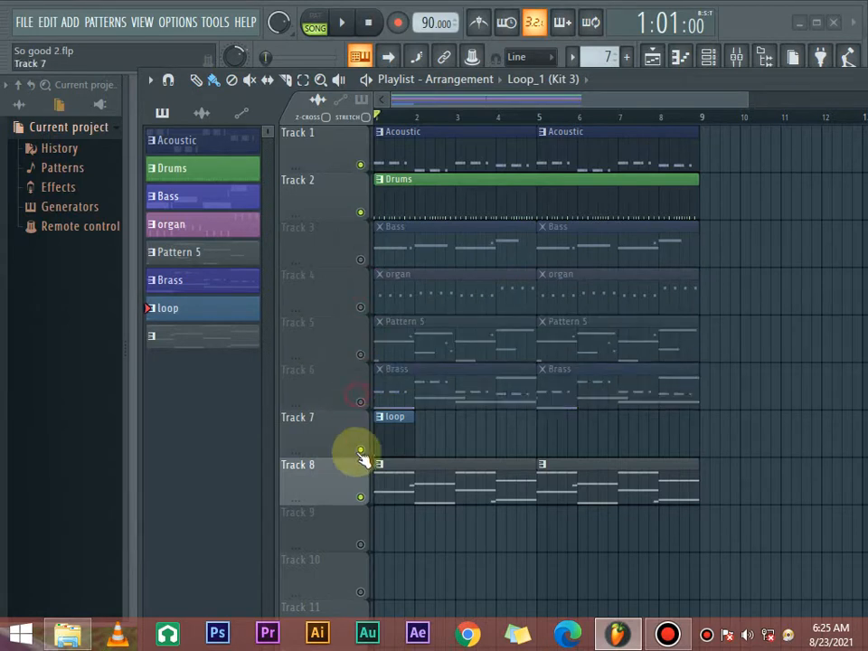
{"action": "left_click", "coordinate": [360, 496]}
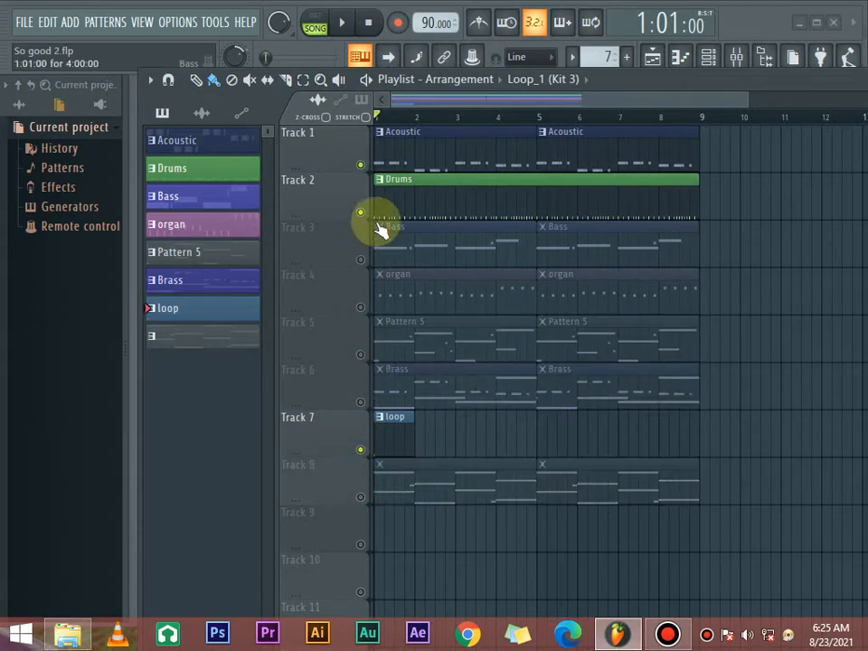
{"action": "left_click", "coordinate": [361, 165]}
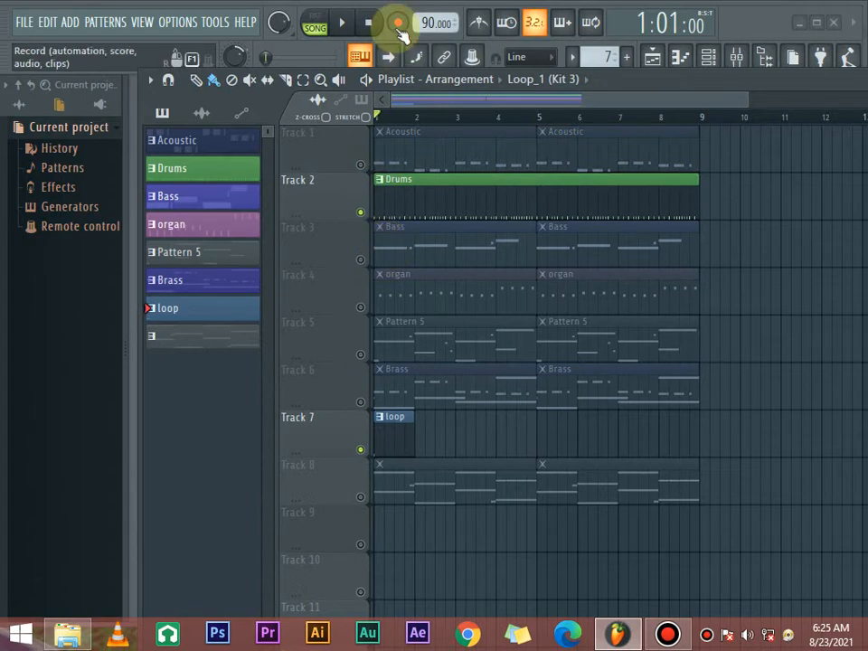
{"action": "key", "text": "space"}
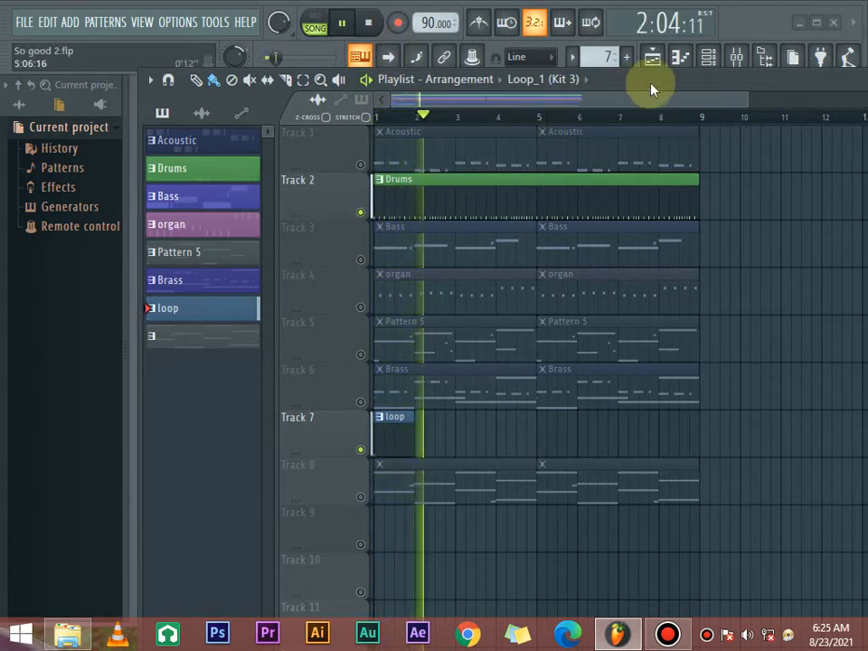
- In the maximized mixer, set the DL Groover level to 2.6 and Grv Kick 13 to 0.5, then collapse the mixer
{"action": "left_click", "coordinate": [739, 55]}
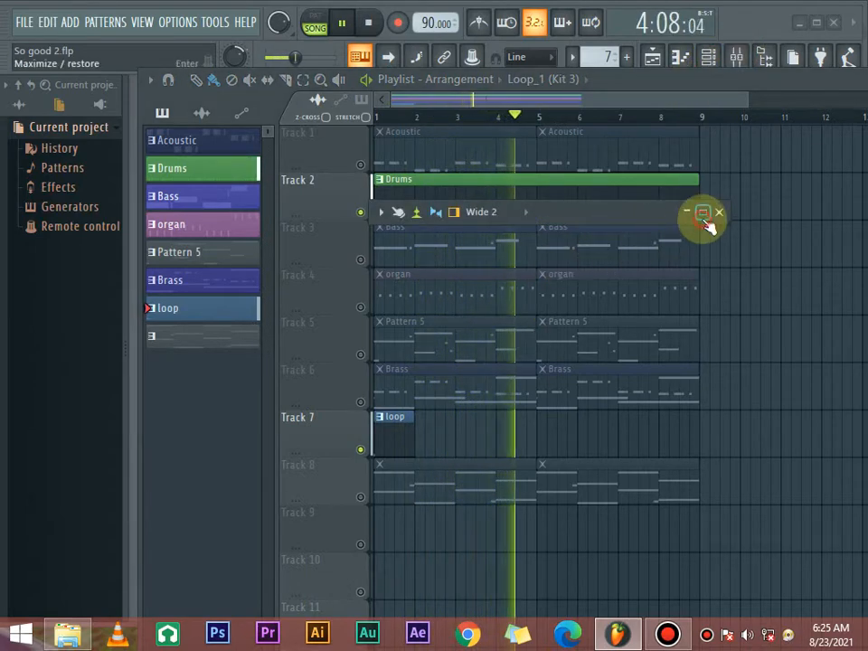
{"action": "left_click", "coordinate": [703, 212]}
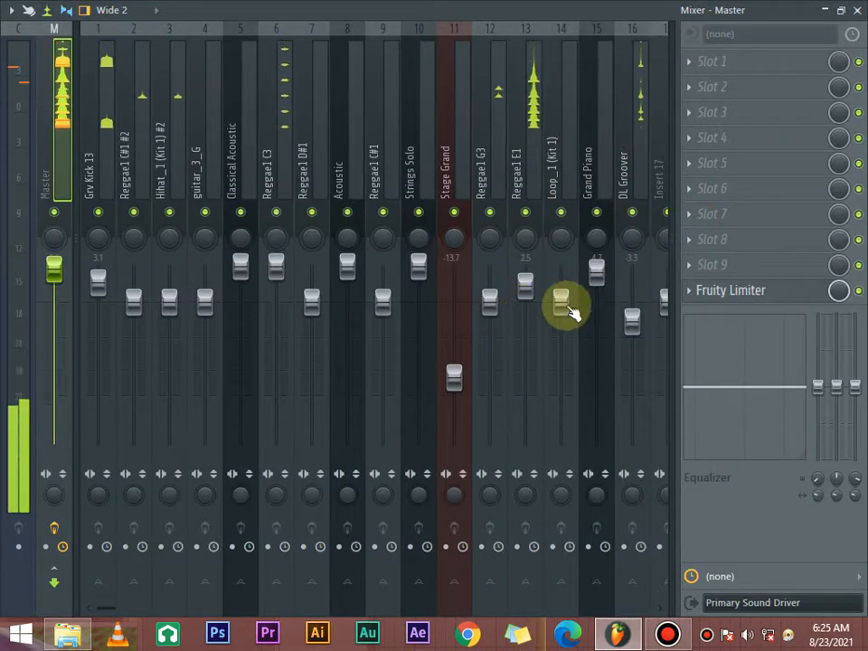
{"action": "left_click_drag", "start_coordinate": [629, 327], "coordinate": [632, 295]}
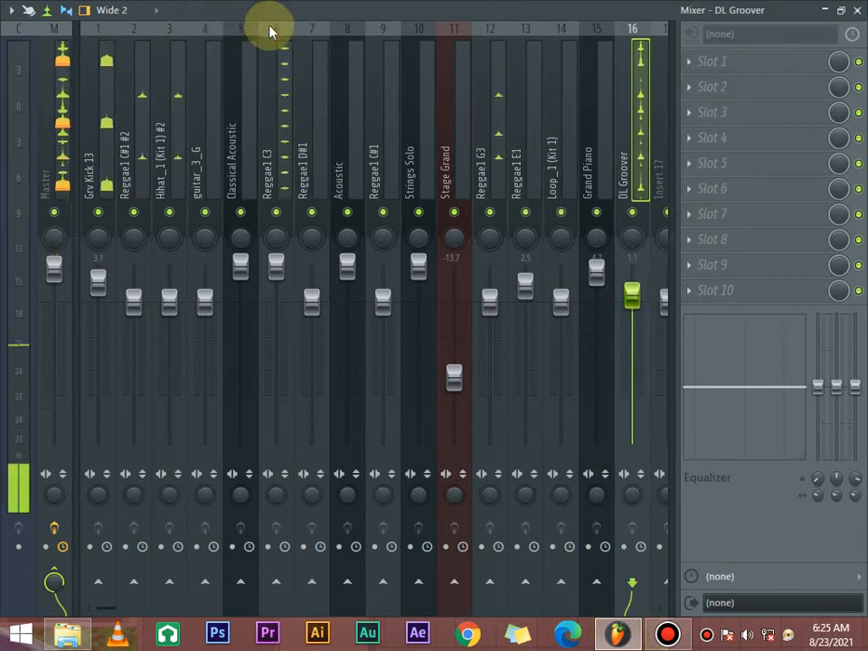
{"action": "left_click_drag", "start_coordinate": [104, 290], "coordinate": [103, 306]}
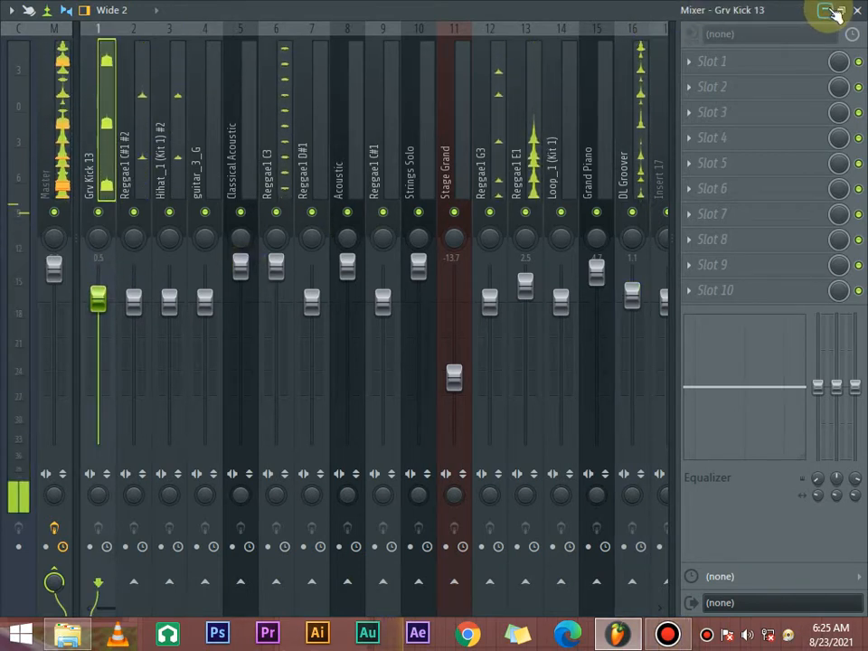
{"action": "left_click_drag", "start_coordinate": [631, 297], "coordinate": [638, 287]}
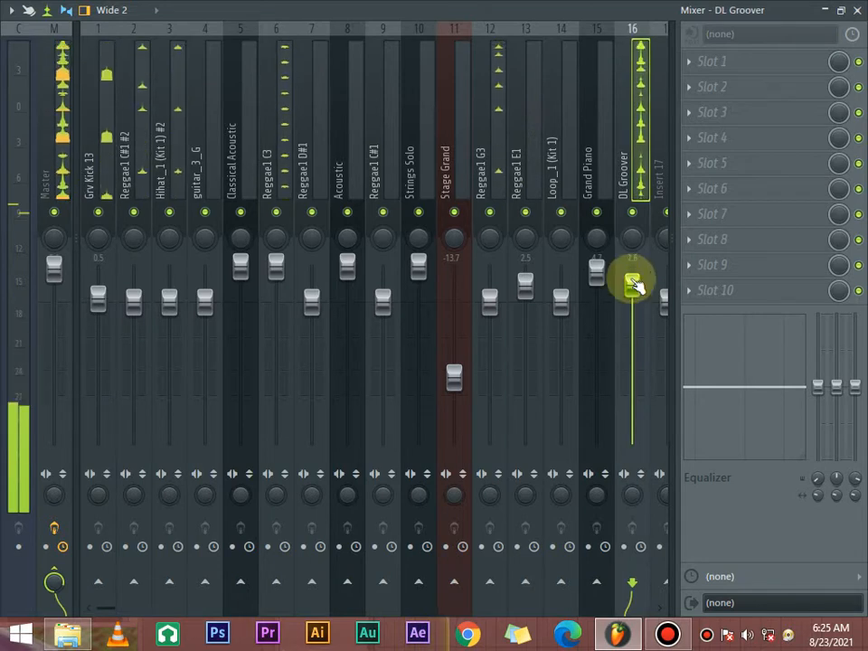
{"action": "left_click", "coordinate": [827, 10]}
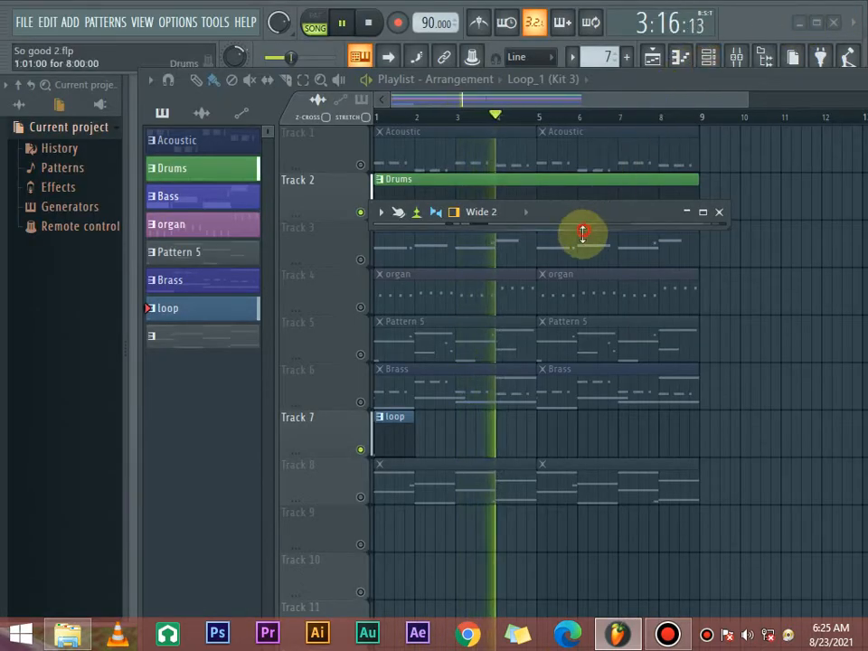
- Expand and widen the mixer window, move it lower over the playlist and collapse it again
{"action": "left_click_drag", "start_coordinate": [583, 230], "coordinate": [575, 362]}
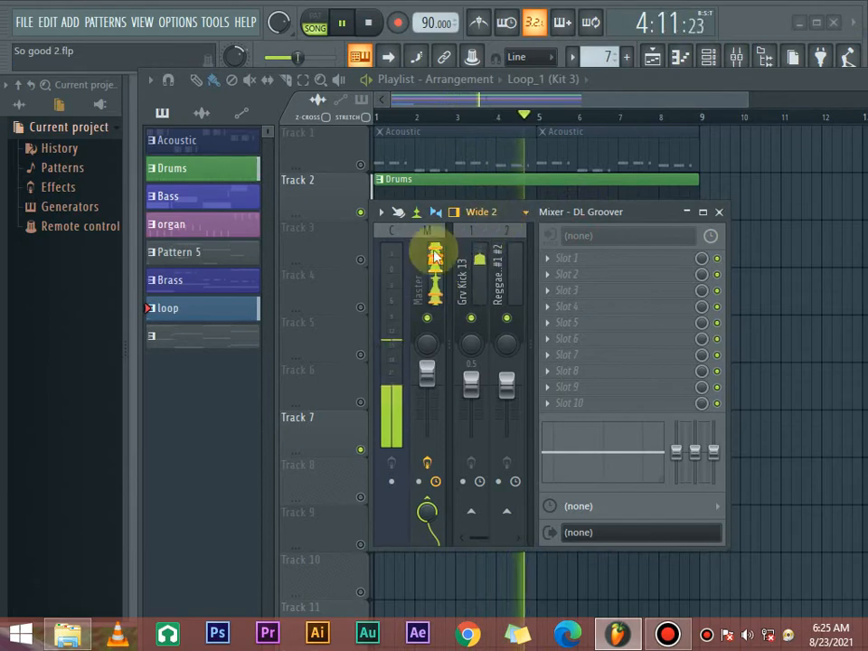
{"action": "left_click_drag", "start_coordinate": [377, 353], "coordinate": [110, 354]}
{"action": "left_click_drag", "start_coordinate": [391, 214], "coordinate": [388, 340]}
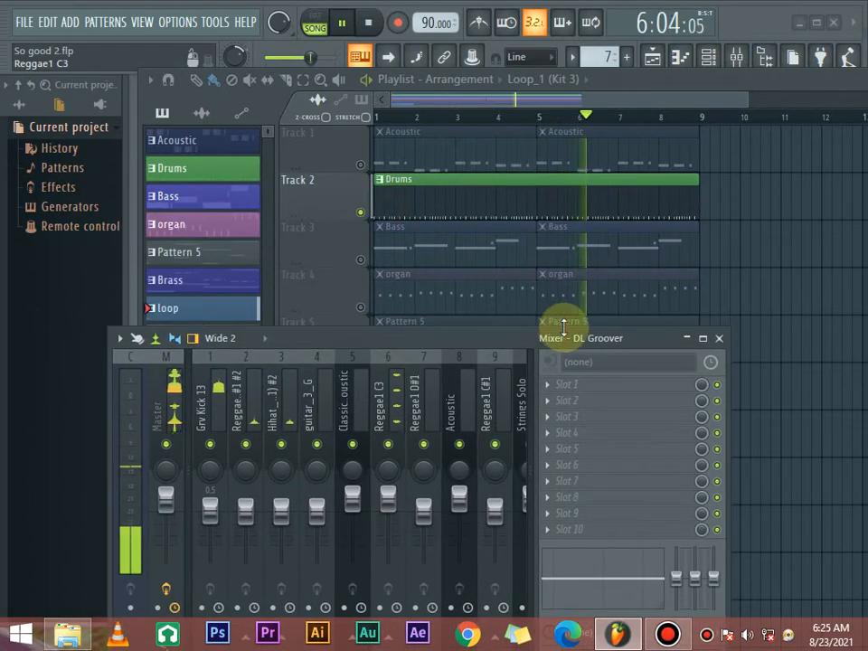
{"action": "left_click", "coordinate": [689, 339]}
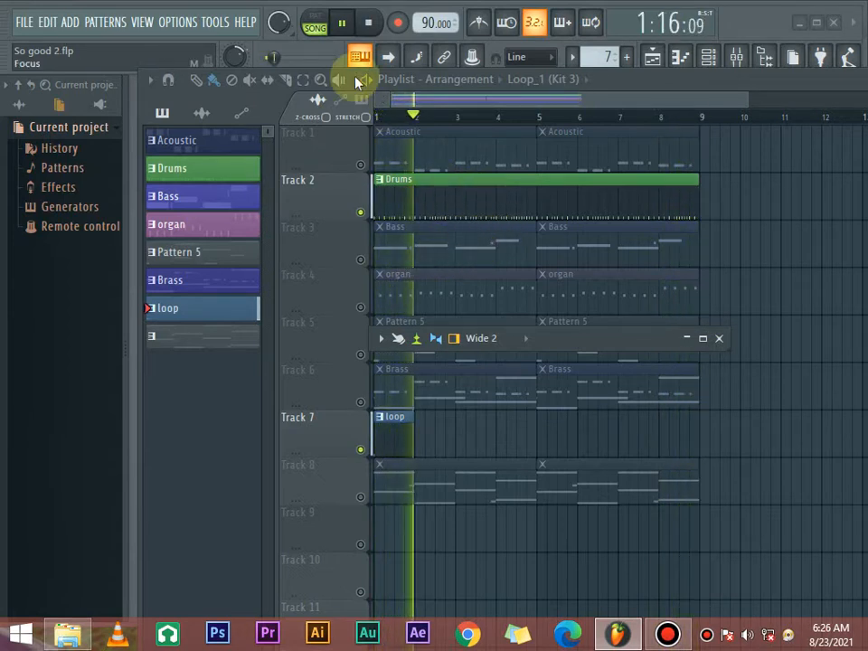
- Turn down the main volume and unmute Track 8, briefly auditioning the Brass track with it
{"action": "left_click_drag", "start_coordinate": [282, 24], "coordinate": [282, 70]}
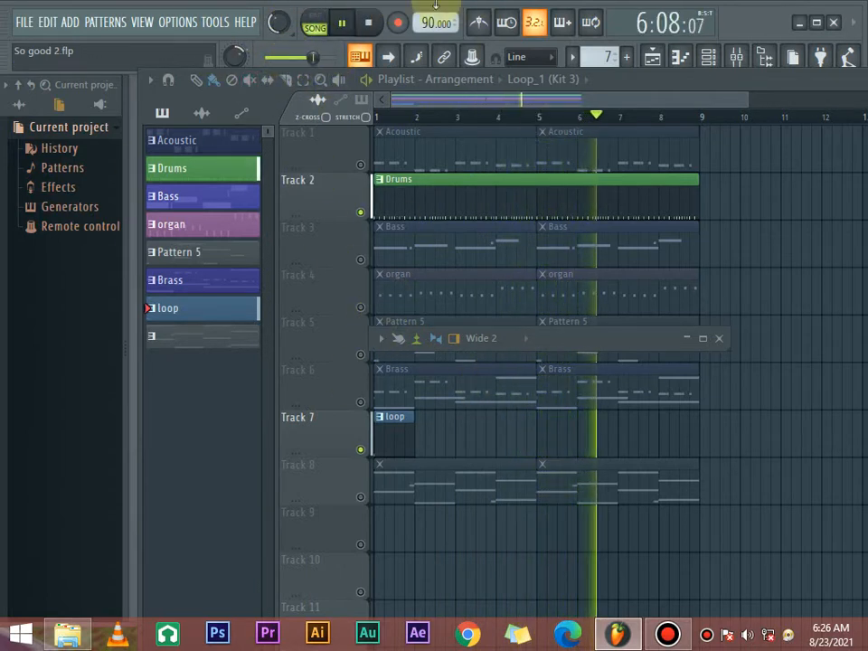
{"action": "left_click", "coordinate": [361, 496]}
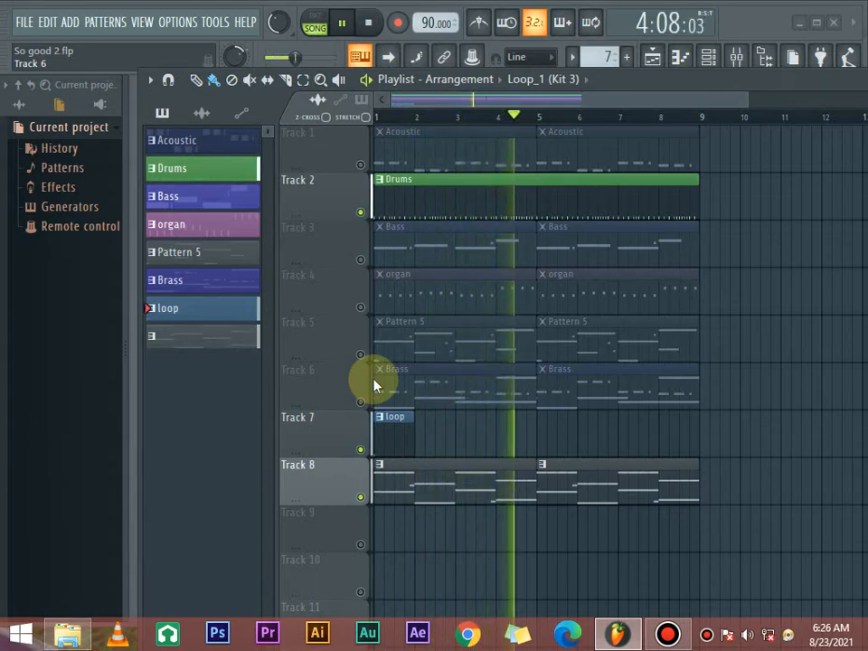
{"action": "left_click", "coordinate": [361, 403]}
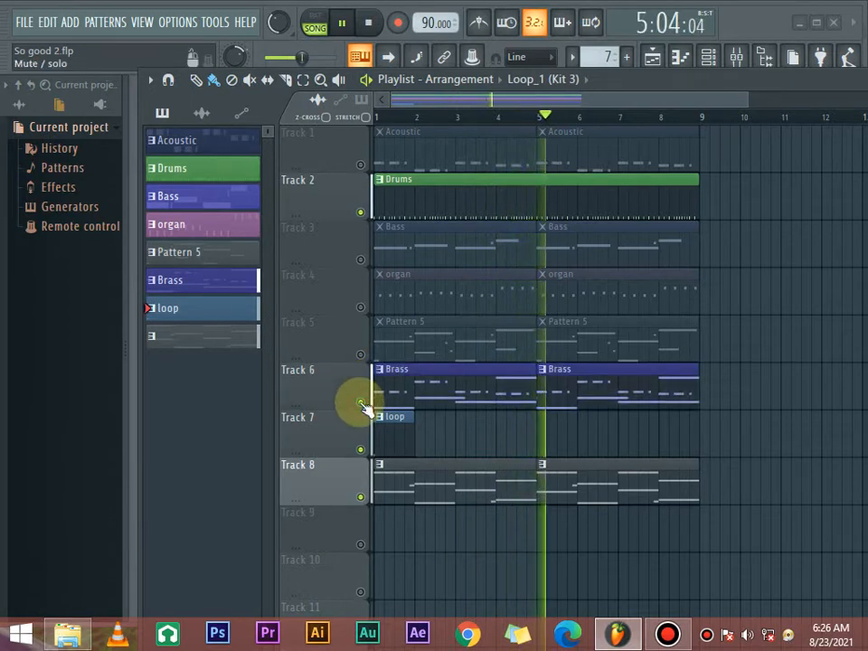
{"action": "left_click", "coordinate": [361, 403]}
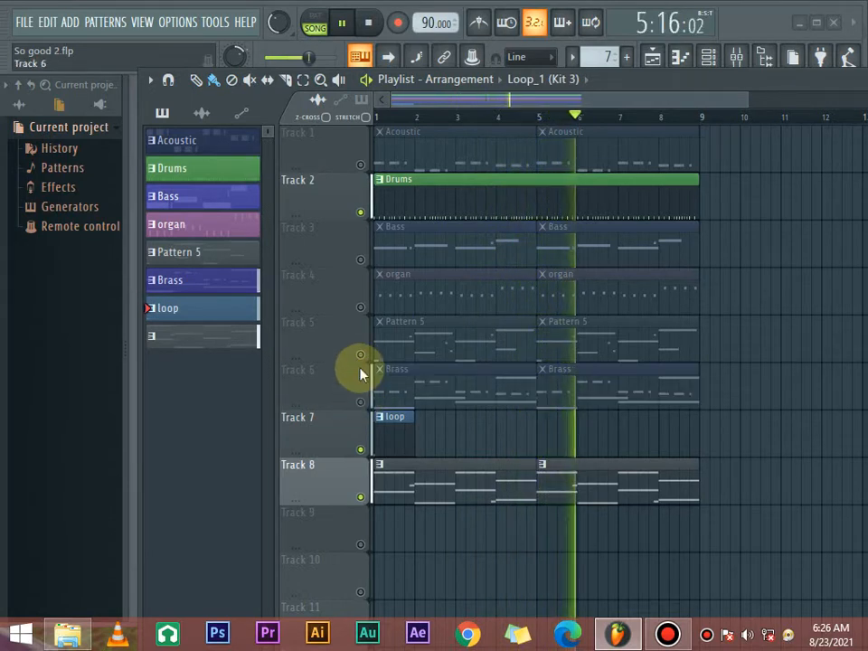
- Unmute the Bass and organ tracks during playback, switching the Brass track on and off in between
{"action": "left_click", "coordinate": [362, 262]}
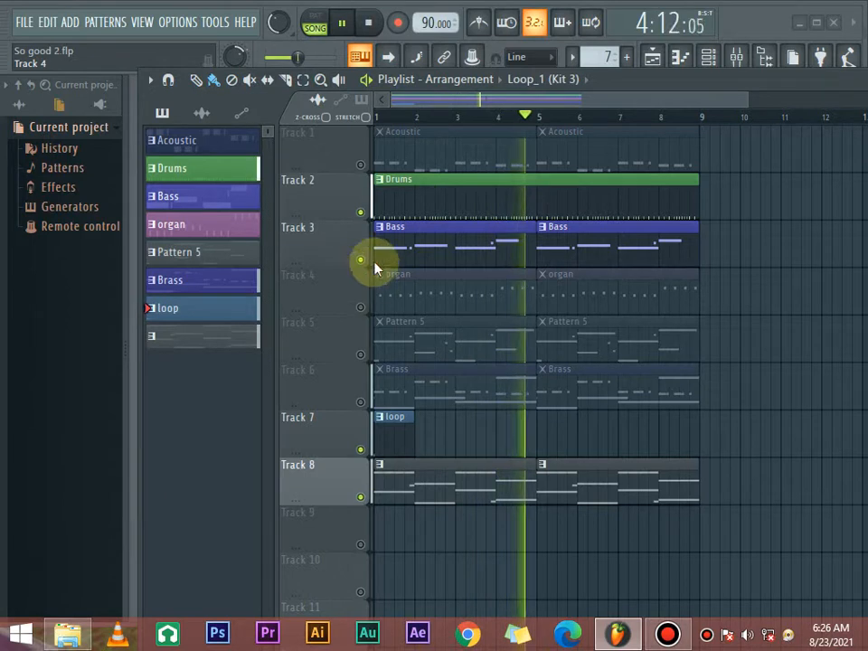
{"action": "left_click", "coordinate": [360, 403]}
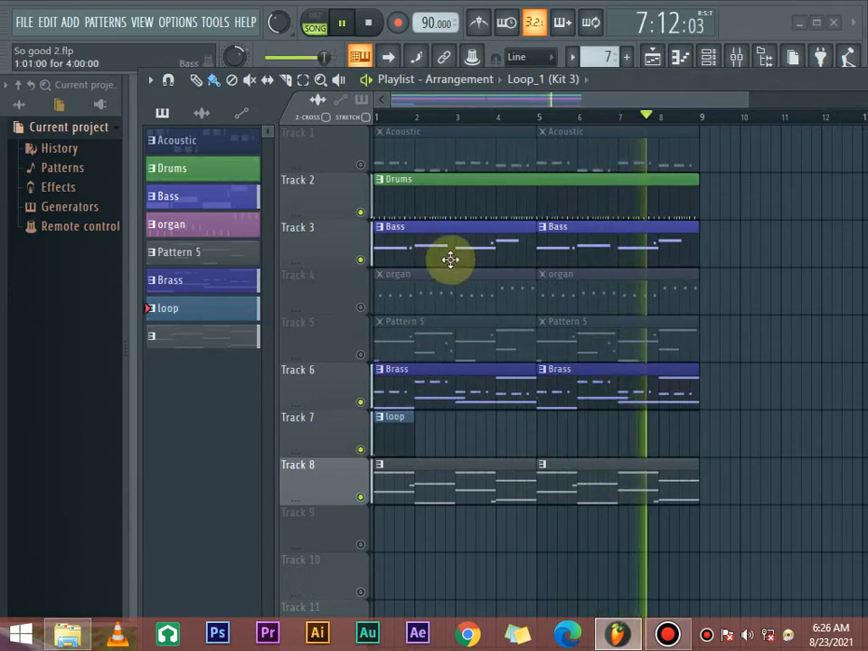
{"action": "left_click", "coordinate": [363, 402]}
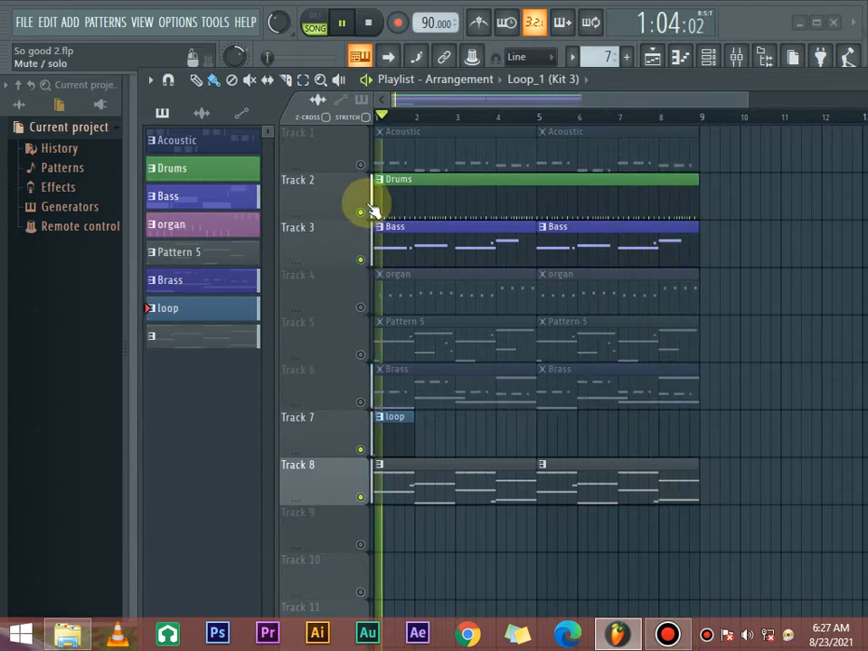
{"action": "left_click", "coordinate": [363, 308]}
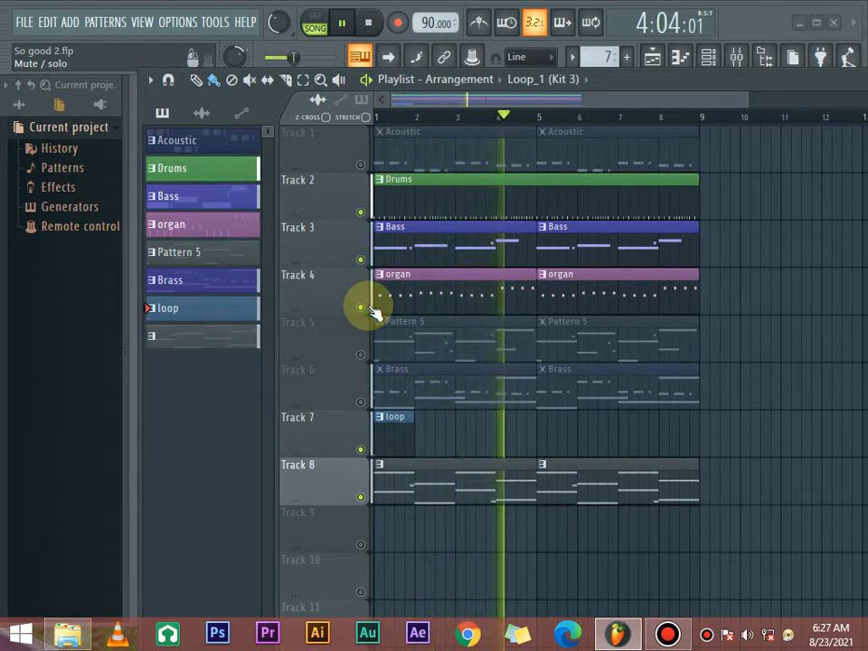
- Unmute the Acoustic, Pattern 5 and Brass tracks one after another and stop playback
{"action": "left_click", "coordinate": [362, 166]}
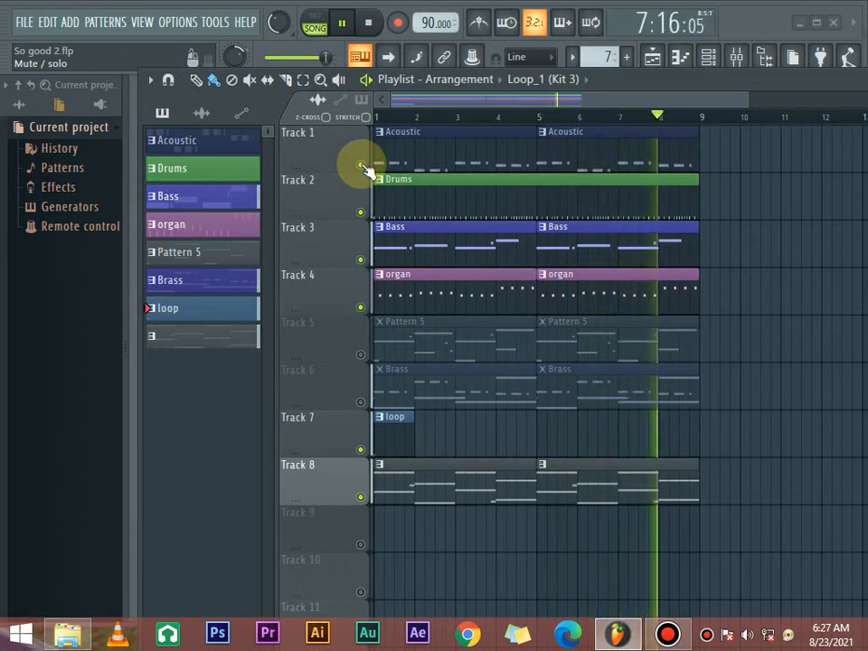
{"action": "left_click", "coordinate": [360, 354]}
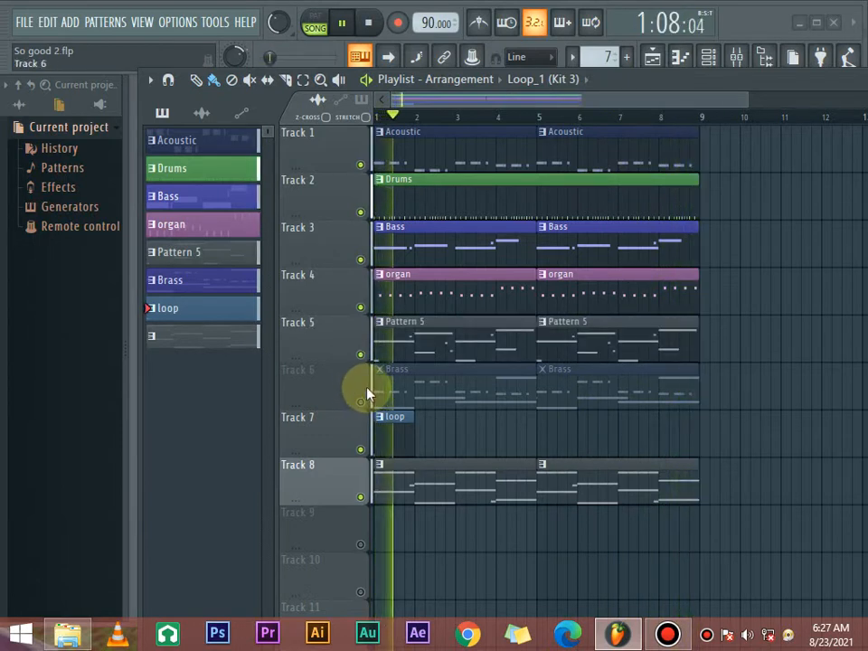
{"action": "left_click", "coordinate": [361, 403]}
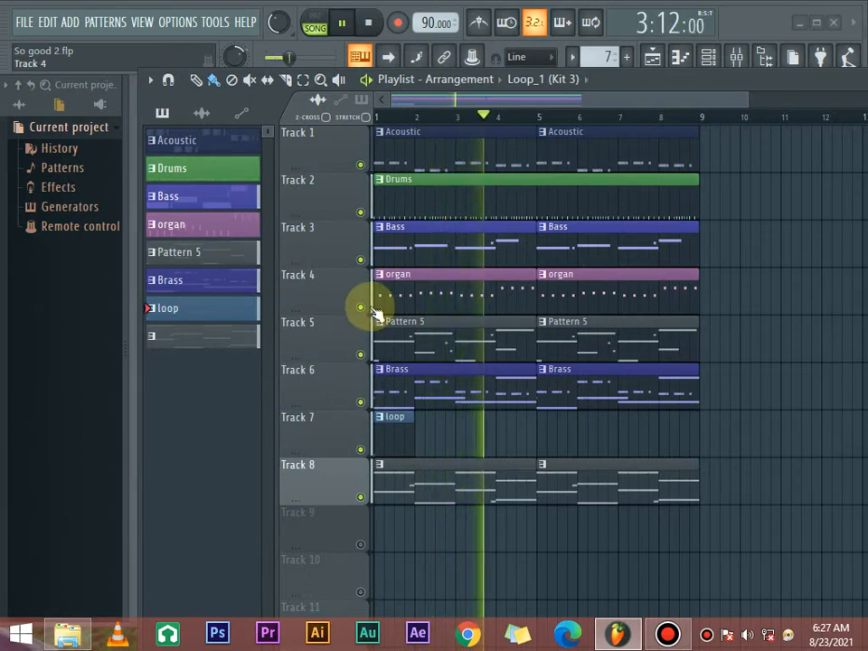
{"action": "key", "text": "space"}
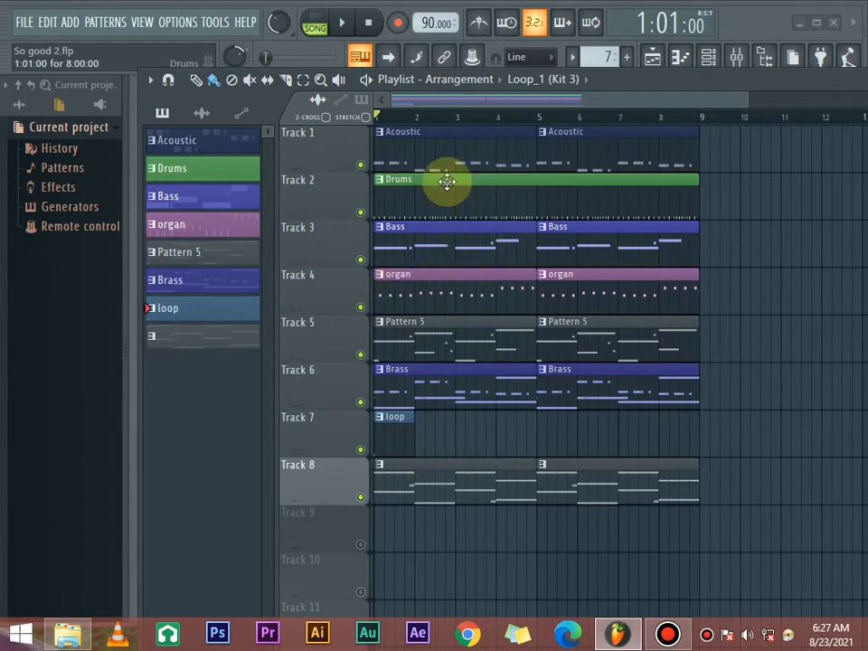
- Mute the Bass, organ, Pattern 5 and Brass tracks and Track 8, keeping Acoustic, Drums and loop active
{"action": "left_click", "coordinate": [359, 259]}
{"action": "left_click", "coordinate": [360, 306]}
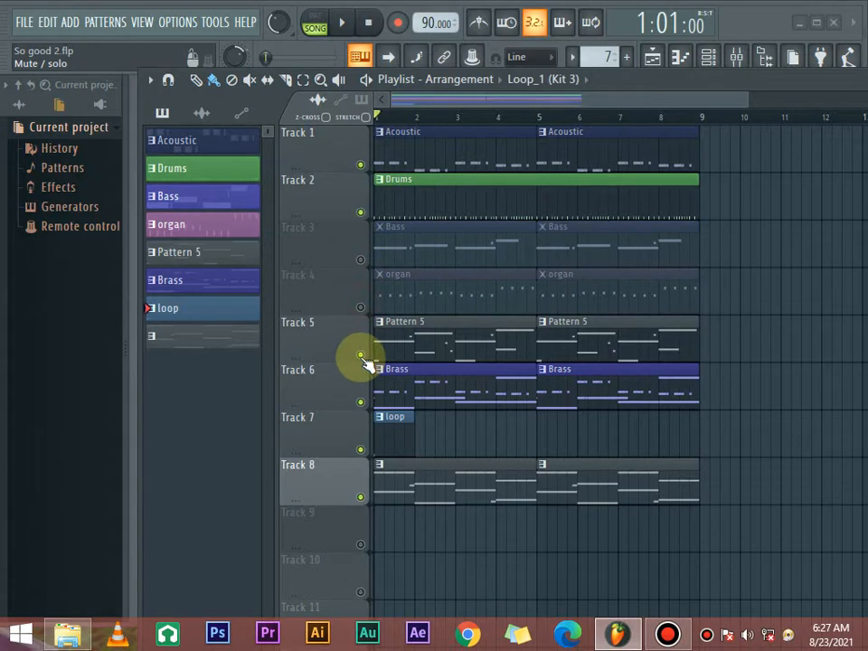
{"action": "left_click", "coordinate": [359, 354]}
{"action": "left_click", "coordinate": [360, 401]}
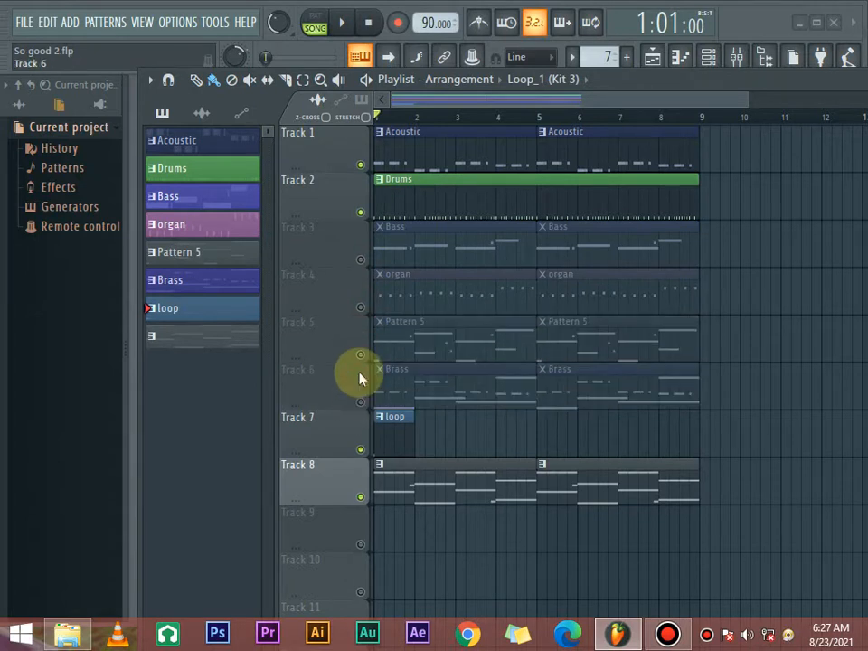
{"action": "left_click", "coordinate": [360, 496]}
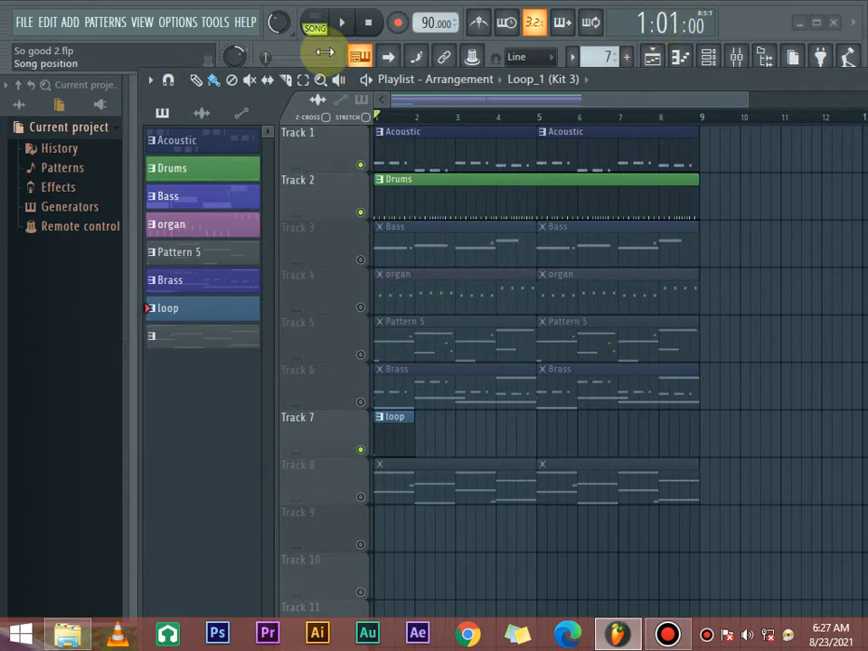
- Start a new project from the Basic with limiter template, saving the changes to So good 2.flp
{"action": "left_click", "coordinate": [24, 22]}
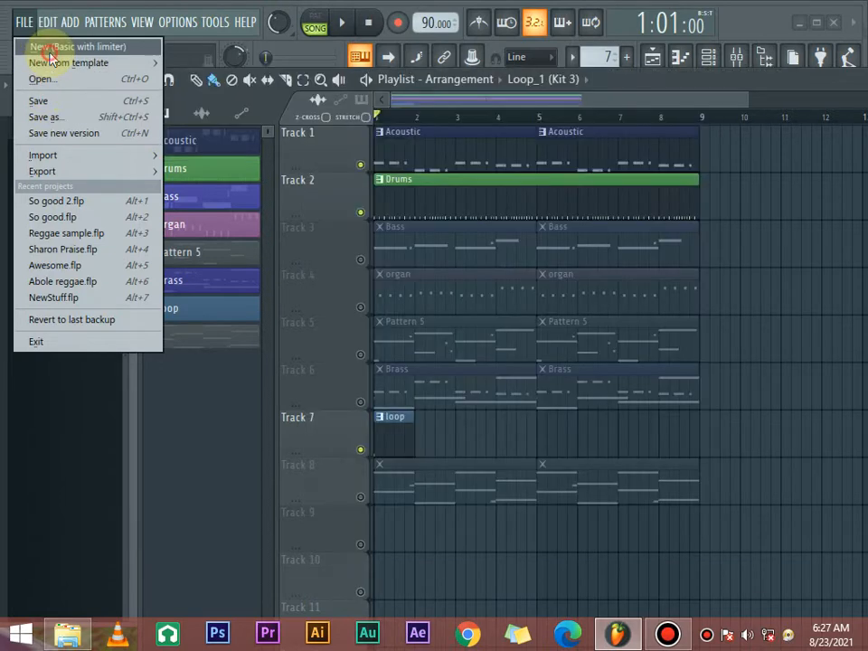
{"action": "left_click", "coordinate": [36, 45]}
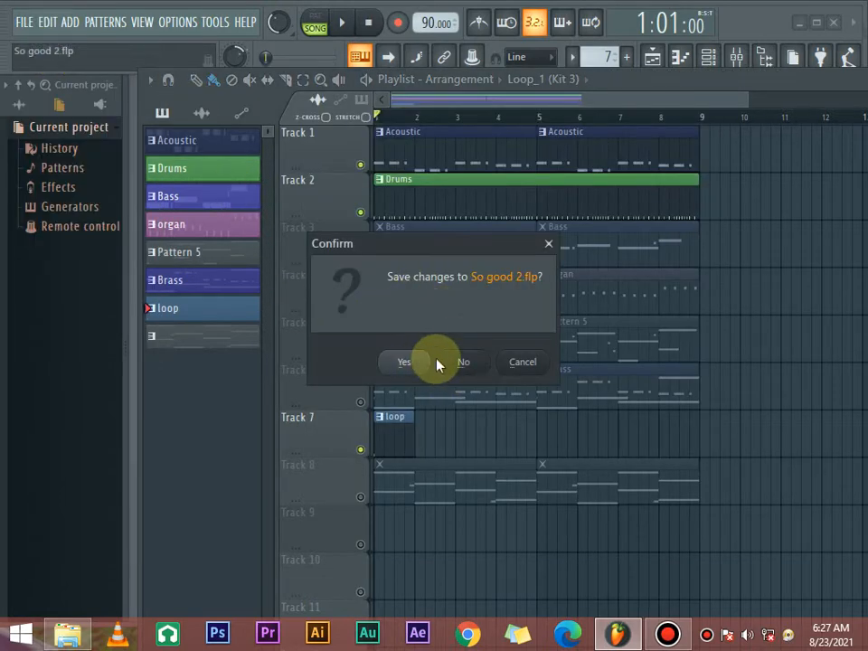
{"action": "left_click", "coordinate": [402, 361]}
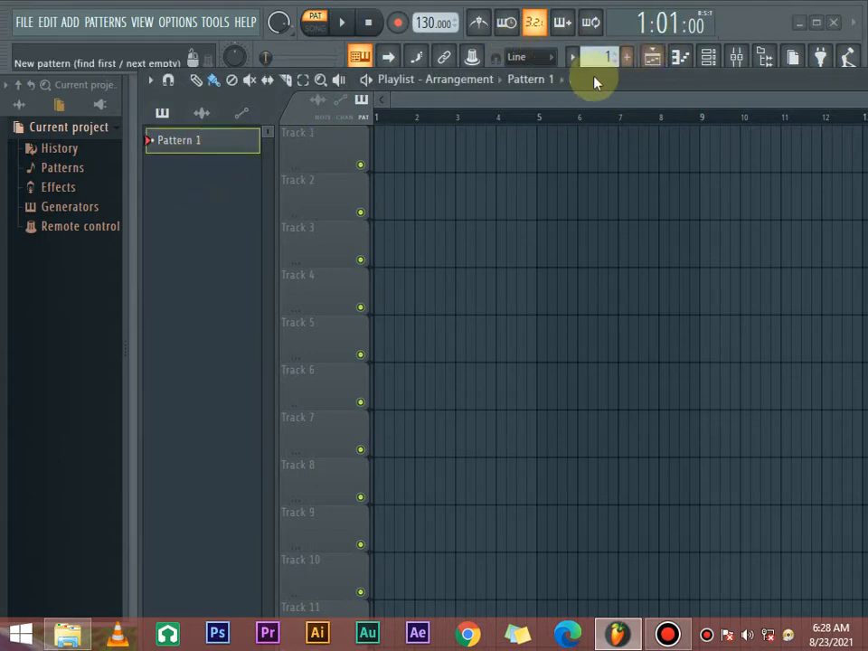
- Rename Pattern 1 as Beat1 and give it a dark blue colour
{"action": "right_click", "coordinate": [200, 140]}
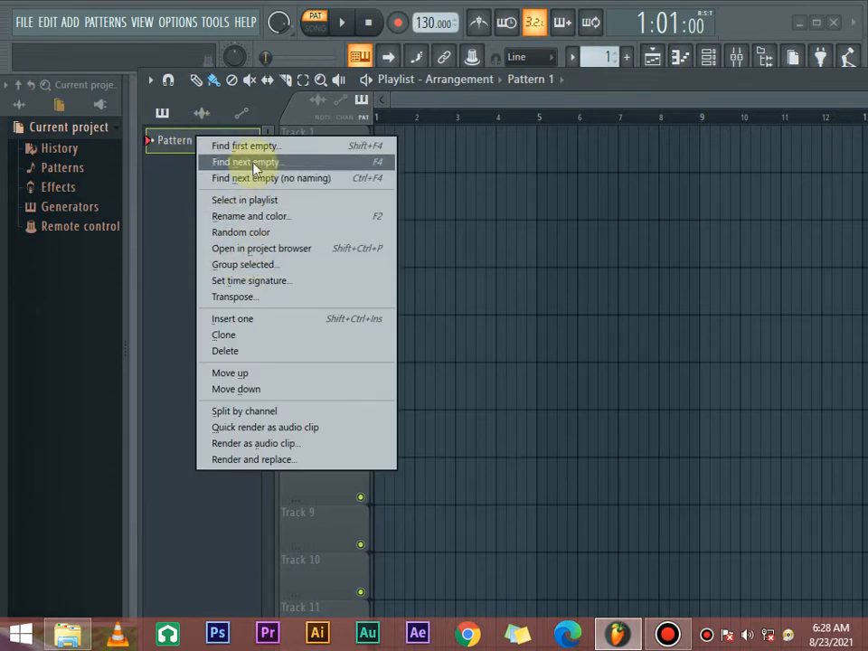
{"action": "left_click", "coordinate": [259, 217]}
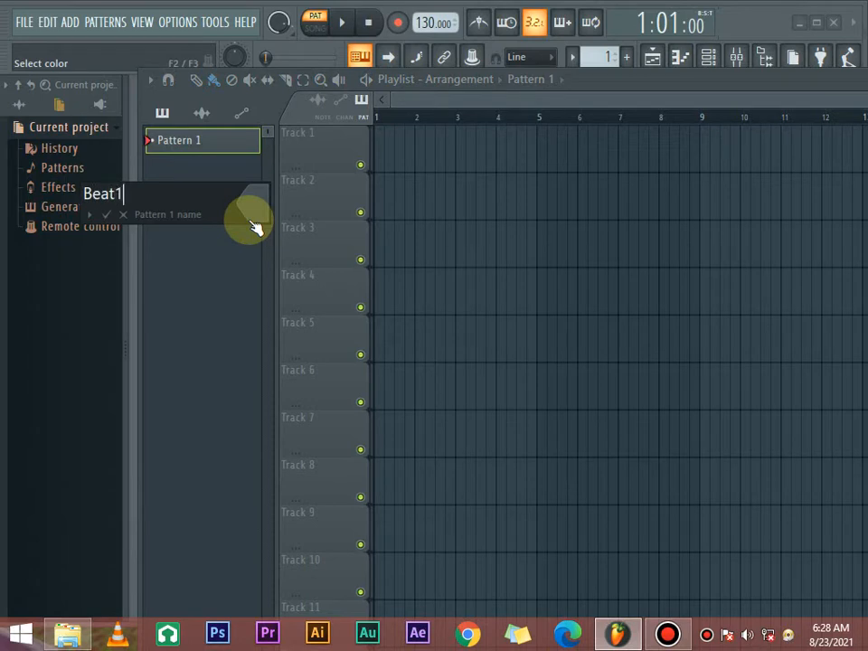
{"action": "left_click", "coordinate": [258, 201]}
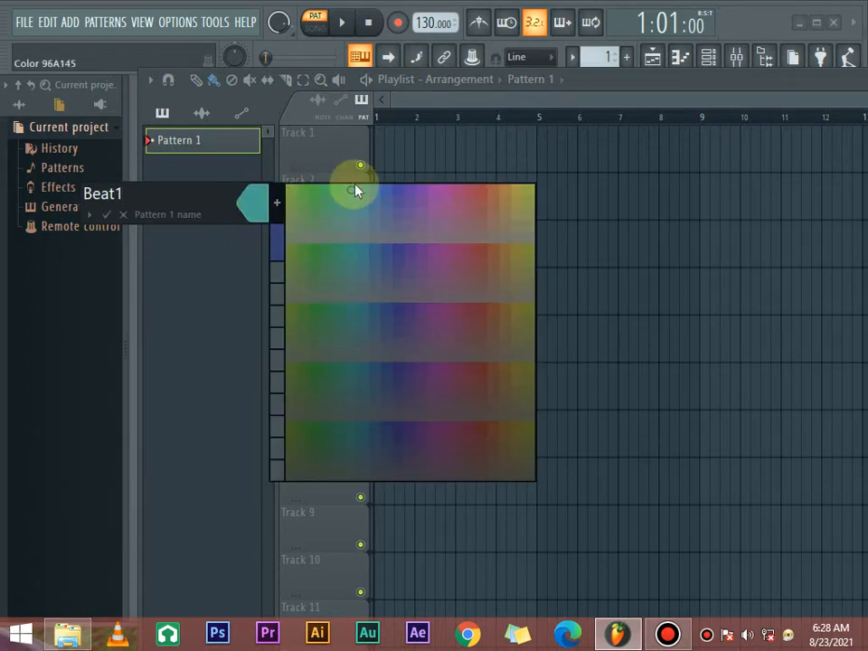
{"action": "left_click", "coordinate": [397, 311]}
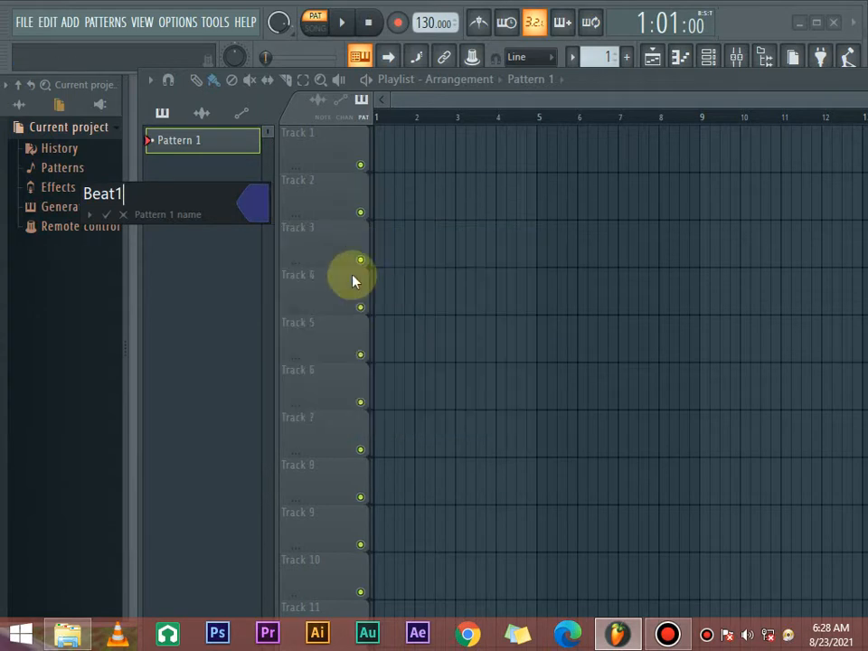
{"action": "left_click", "coordinate": [105, 215]}
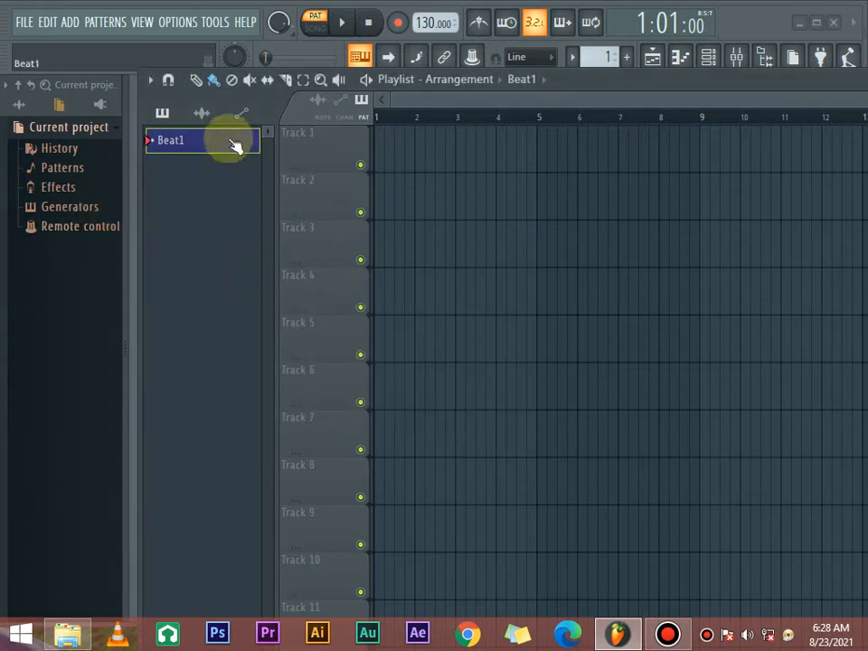
- Show the channel rack, narrow it to fit the view and place it over the upper playlist tracks
{"action": "left_click", "coordinate": [711, 60]}
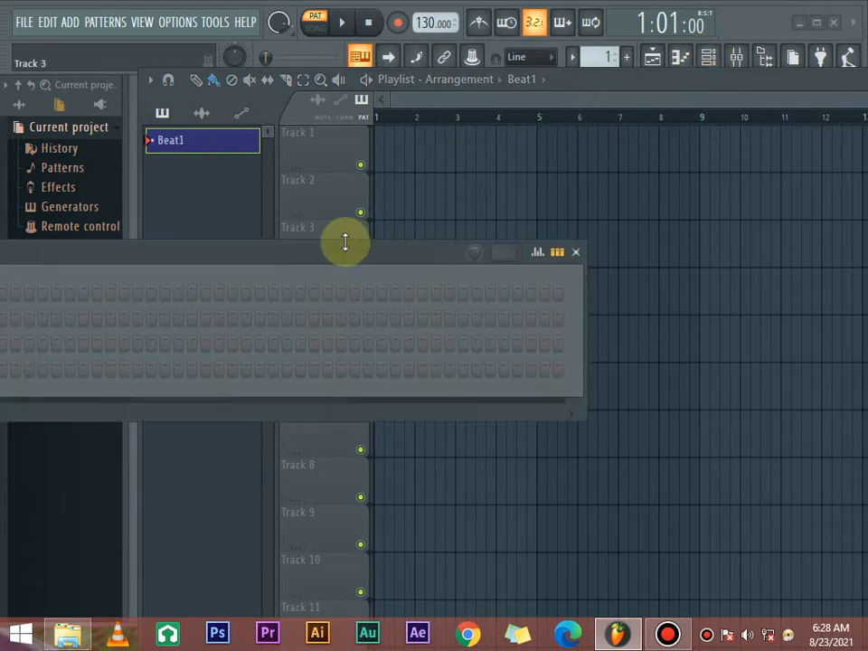
{"action": "left_click_drag", "start_coordinate": [344, 253], "coordinate": [485, 214]}
{"action": "left_click_drag", "start_coordinate": [417, 210], "coordinate": [336, 198]}
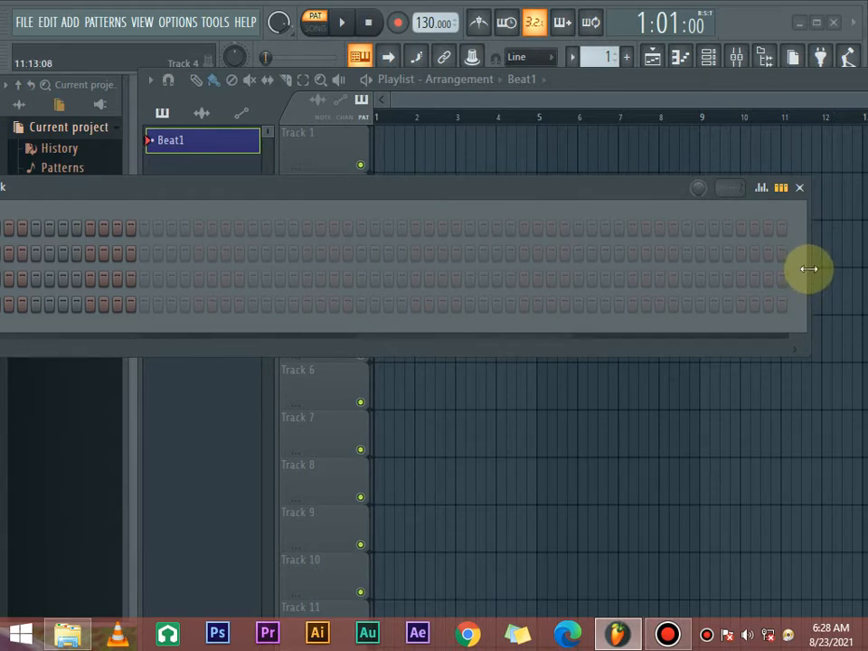
{"action": "left_click_drag", "start_coordinate": [809, 276], "coordinate": [211, 271]}
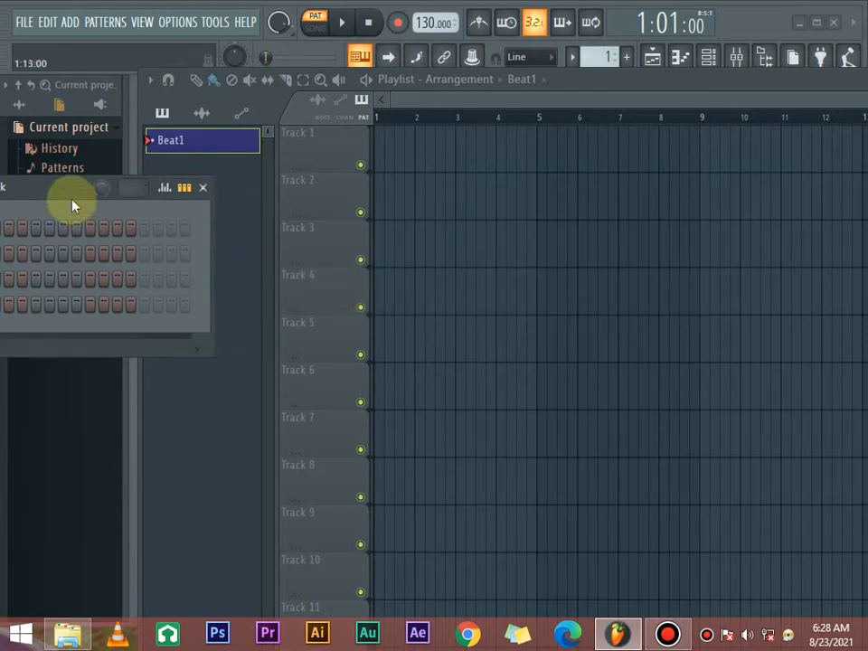
{"action": "left_click_drag", "start_coordinate": [72, 201], "coordinate": [665, 162]}
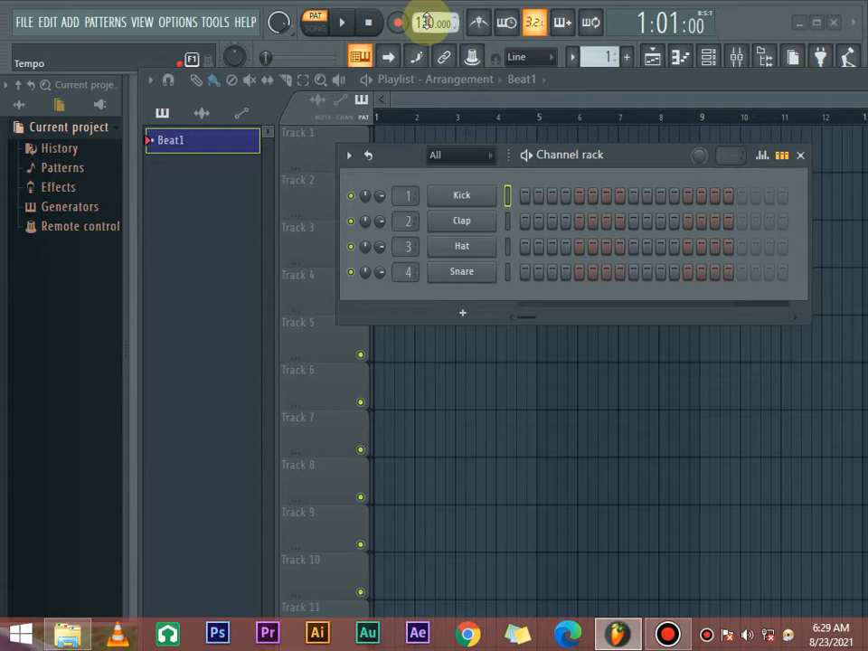
- Set the tempo to 75 BPM with the metronome on and play the click twice to hear the speed
{"action": "key", "text": "j"}
{"action": "scroll", "coordinate": [426, 21], "scroll_direction": "down", "scroll_amount": 5}
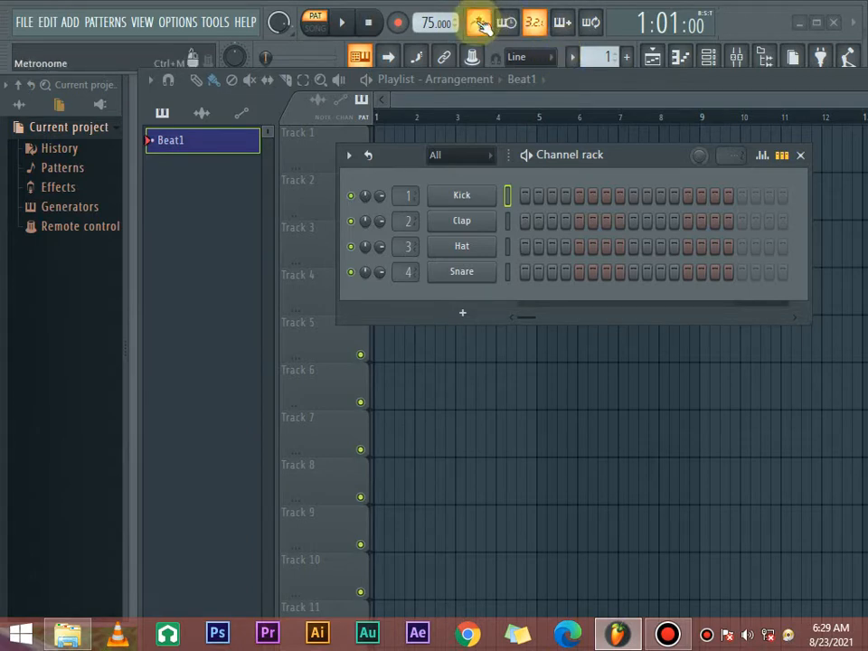
{"action": "key", "text": "space"}
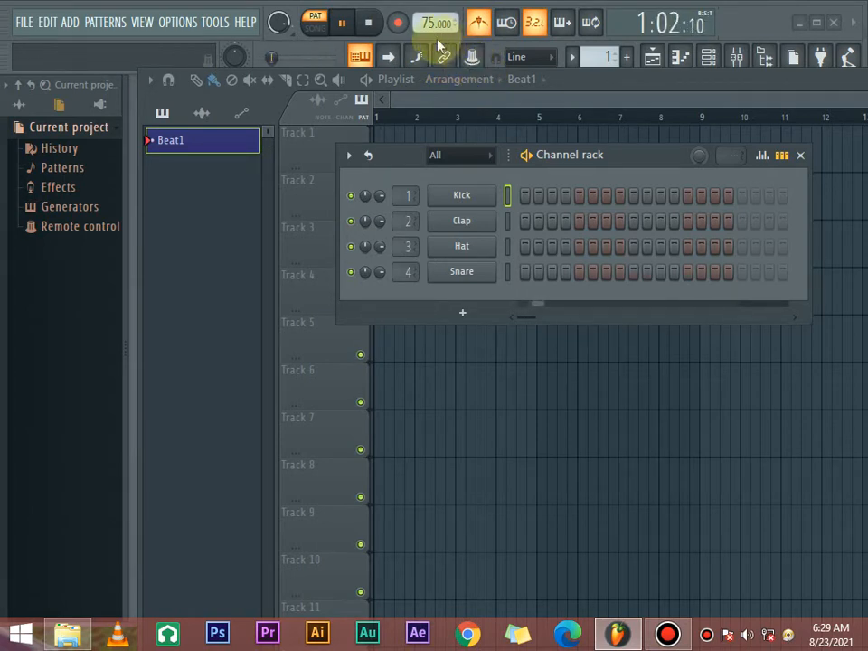
{"action": "key", "text": "space"}
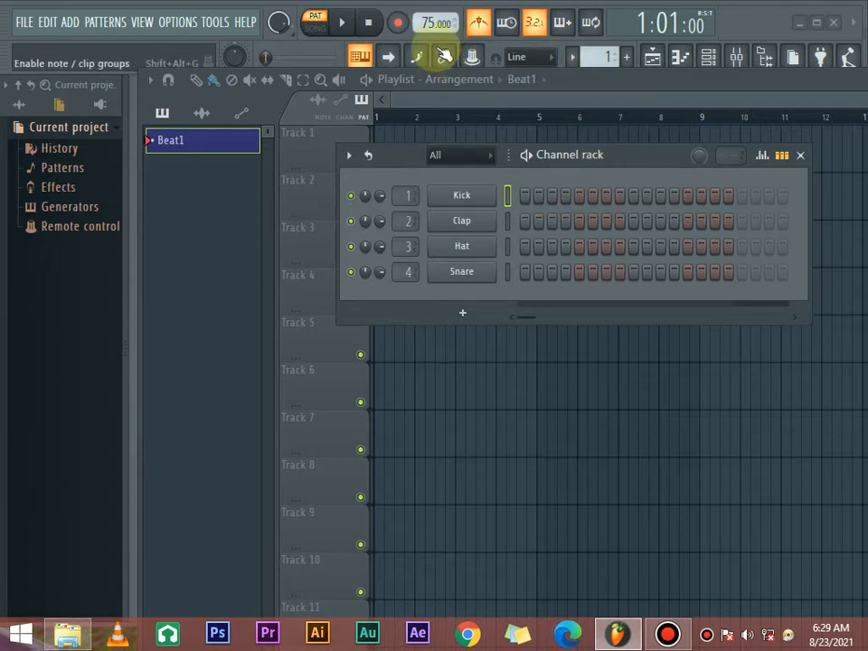
{"action": "key", "text": "space"}
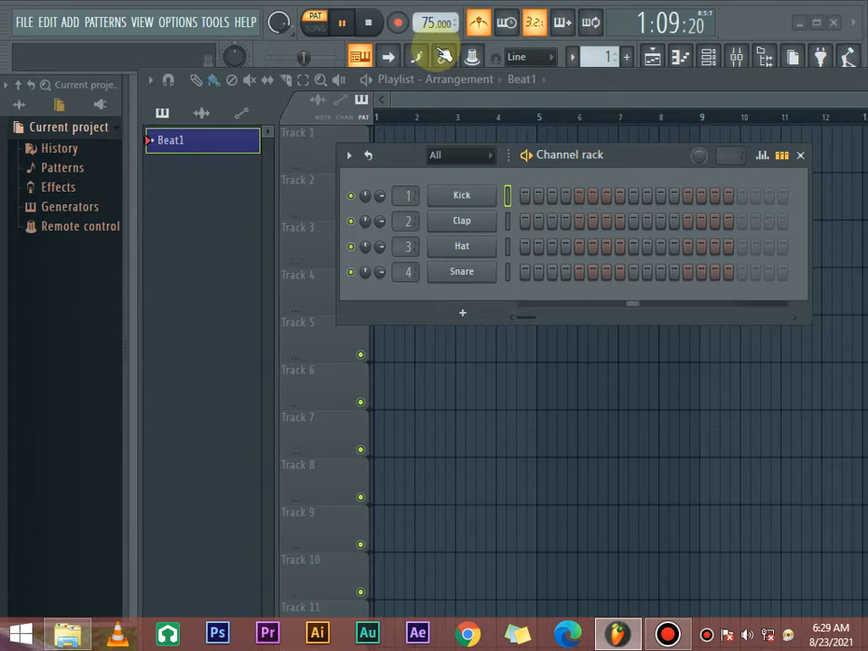
{"action": "key", "text": "space"}
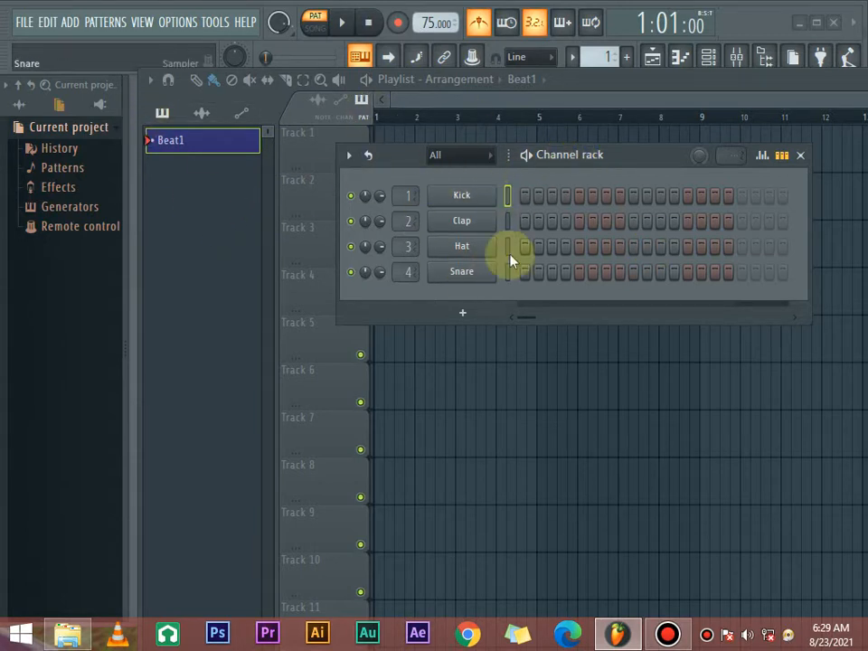
- Try out trial steps in the Kick, Clap and Snare channels and clear them again
{"action": "left_click", "coordinate": [525, 195]}
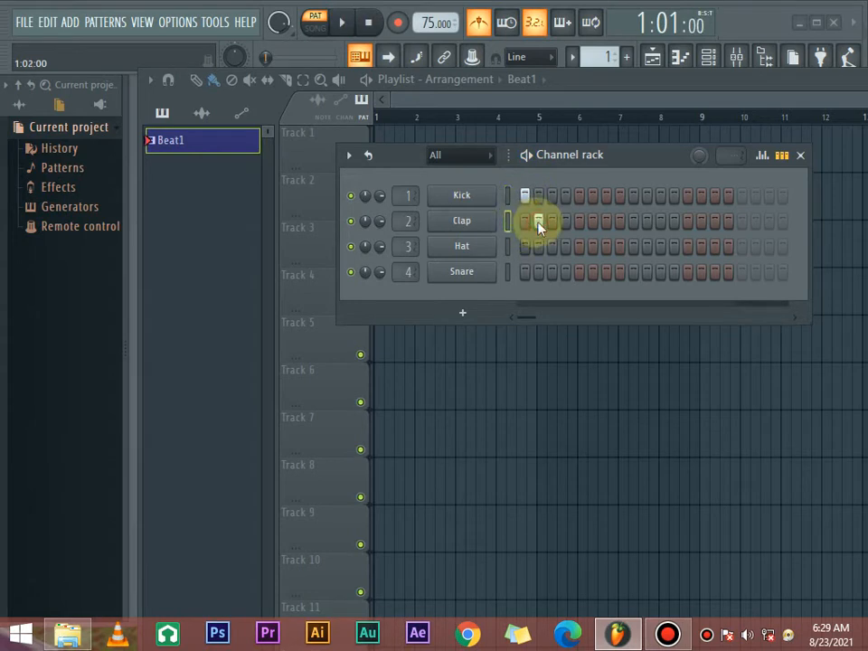
{"action": "left_click", "coordinate": [526, 194]}
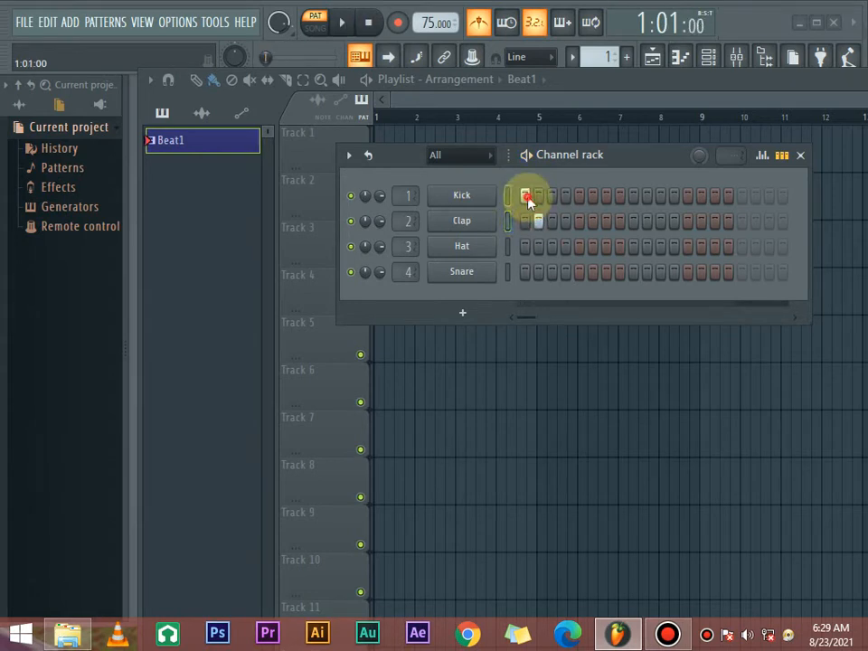
{"action": "right_click", "coordinate": [525, 247]}
{"action": "left_click", "coordinate": [527, 278]}
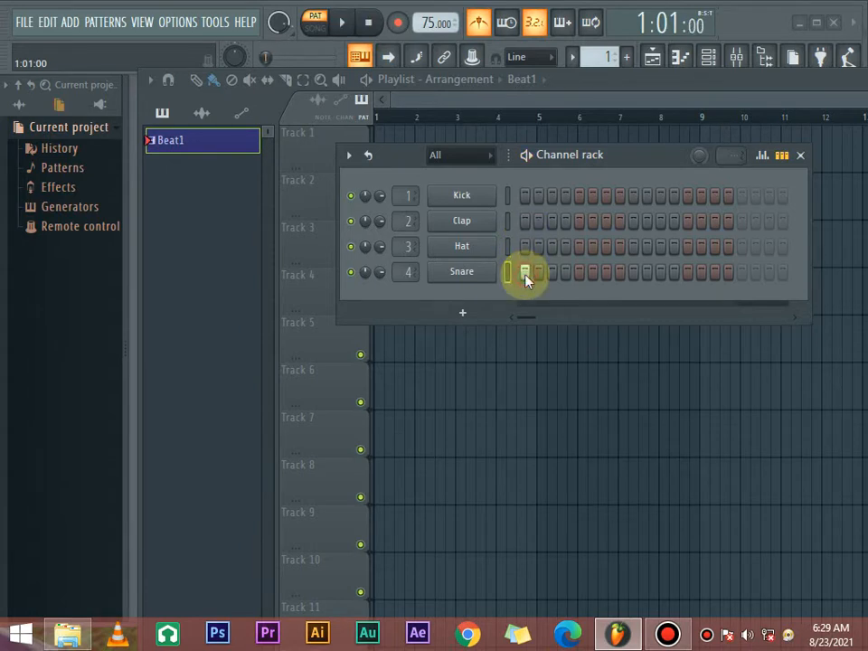
{"action": "left_click", "coordinate": [527, 278]}
{"action": "key", "text": "space"}
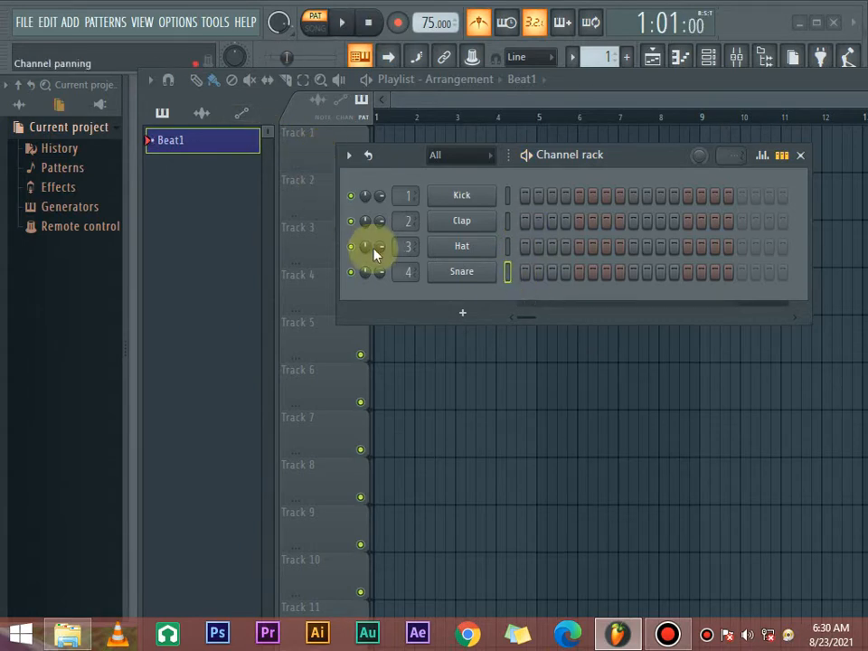
- Switch the browser to all content and collapse the Kit 3 folder of the reggae drum kits
{"action": "left_click", "coordinate": [27, 100]}
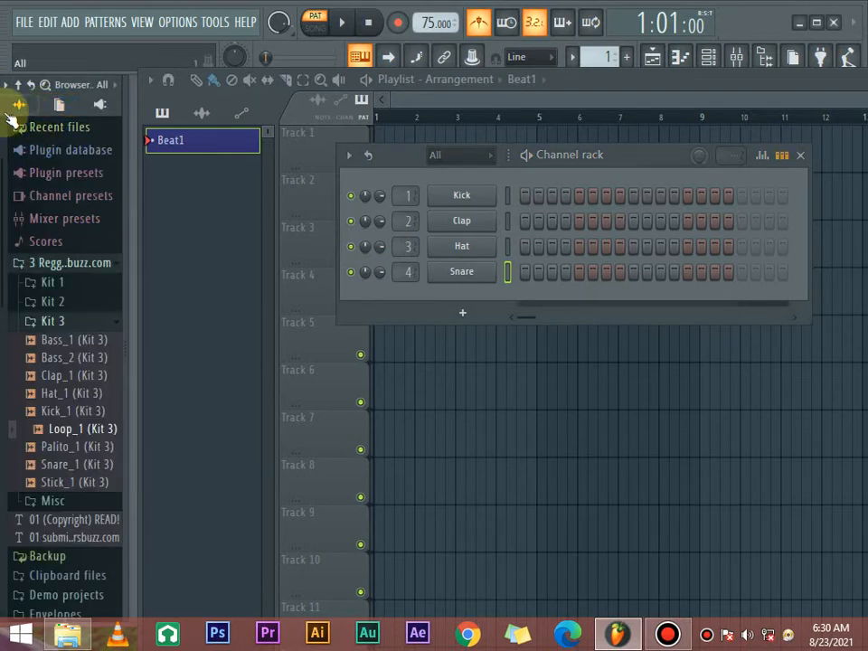
{"action": "left_click", "coordinate": [79, 322]}
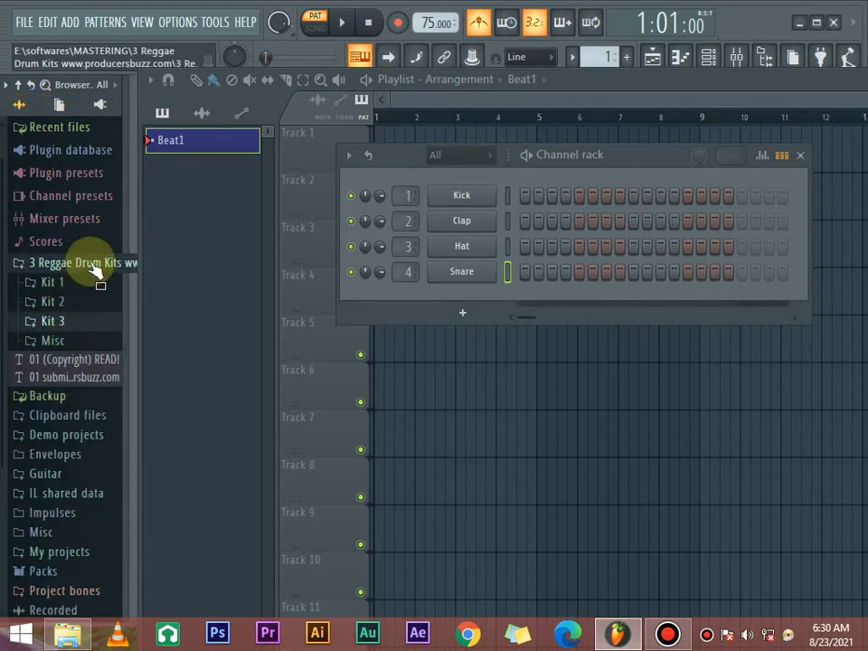
{"action": "scroll", "coordinate": [81, 470], "scroll_direction": "down", "scroll_amount": 3}
{"action": "scroll", "coordinate": [68, 379], "scroll_direction": "up", "scroll_amount": 4}
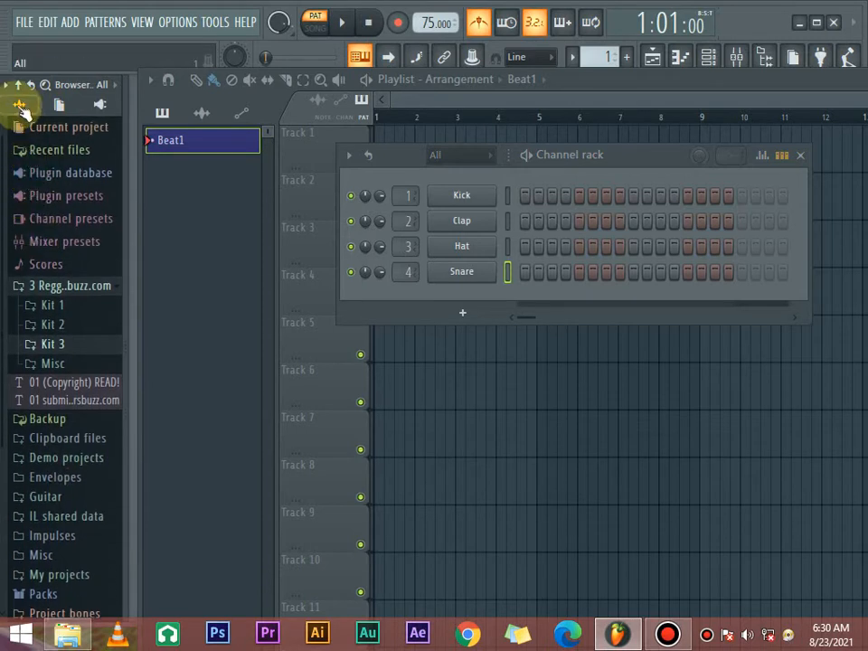
{"action": "scroll", "coordinate": [68, 397], "scroll_direction": "down", "scroll_amount": 3}
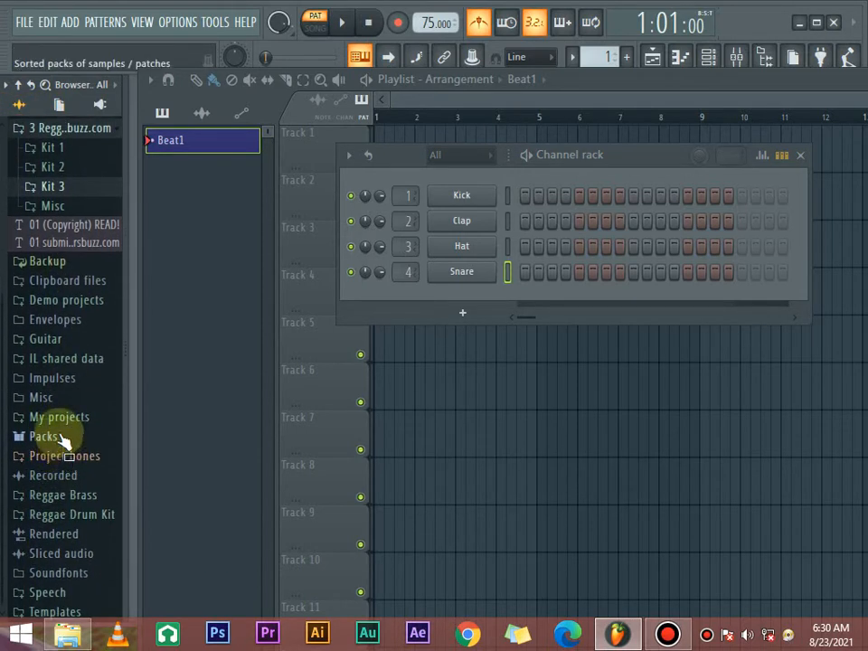
- Expand the Packs folder down to the Kicks samples in Drums
{"action": "left_click", "coordinate": [50, 437]}
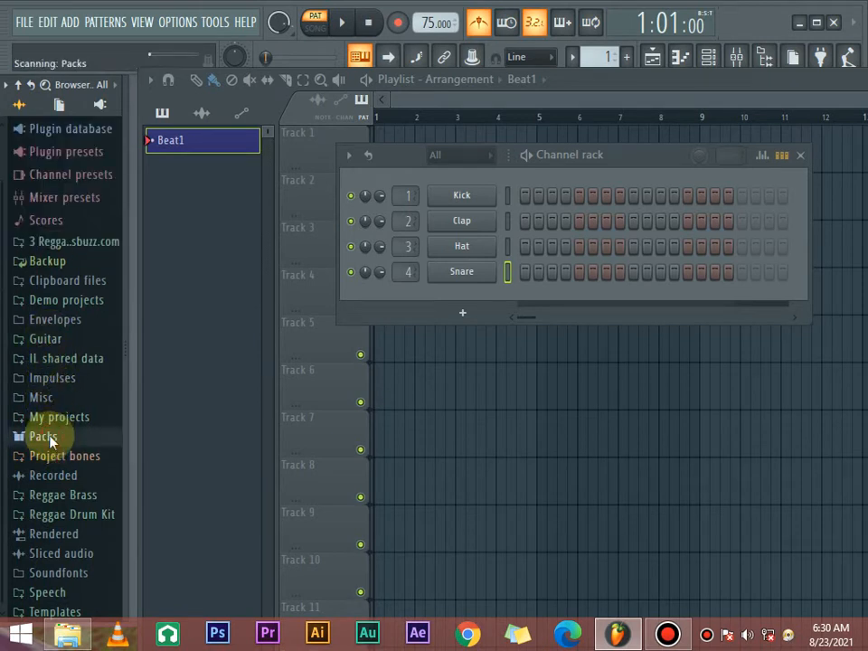
{"action": "scroll", "coordinate": [59, 407], "scroll_direction": "down", "scroll_amount": 3}
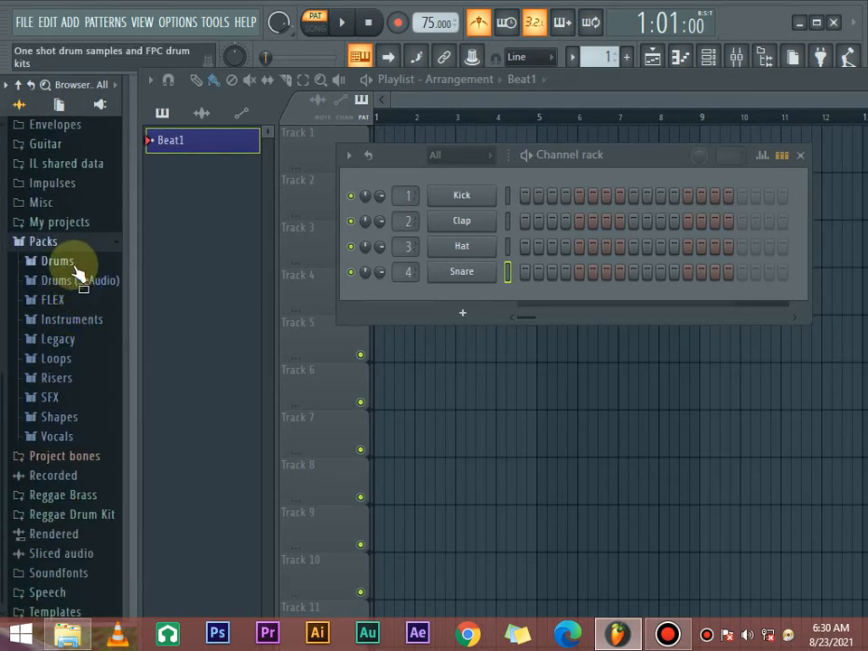
{"action": "left_click", "coordinate": [72, 264]}
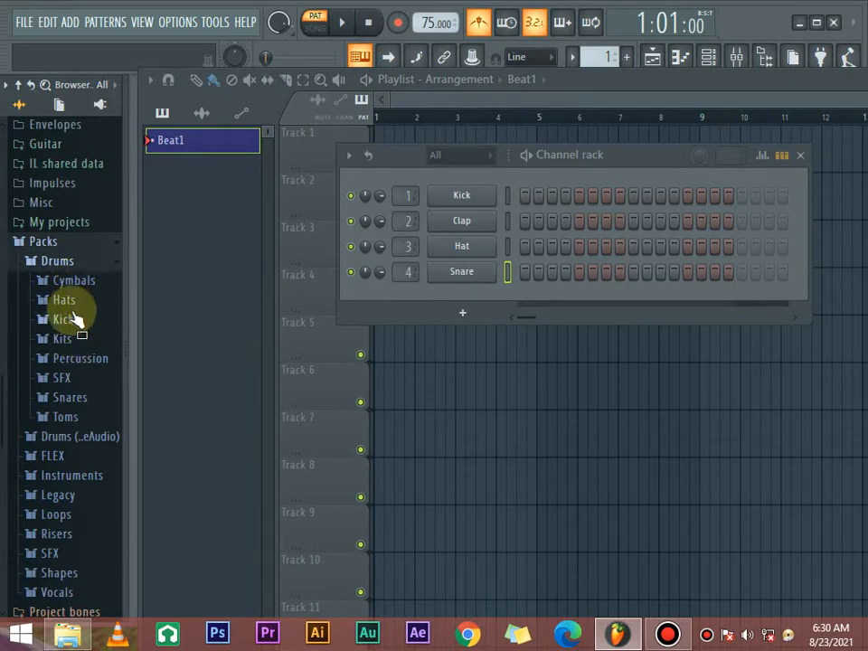
{"action": "left_click", "coordinate": [72, 319]}
- Audition the stock kick samples one after another, including 808, 22in, 707, 909, Alma, Bracke, Chromo, Filtered and FPC 2 Kick
{"action": "left_click", "coordinate": [88, 216]}
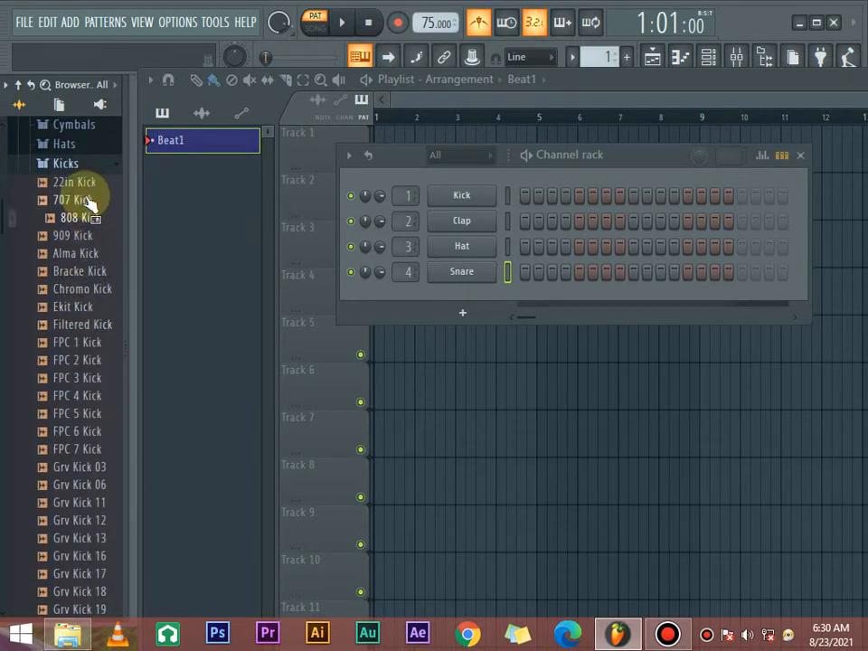
{"action": "left_click", "coordinate": [83, 183]}
{"action": "left_click", "coordinate": [85, 200]}
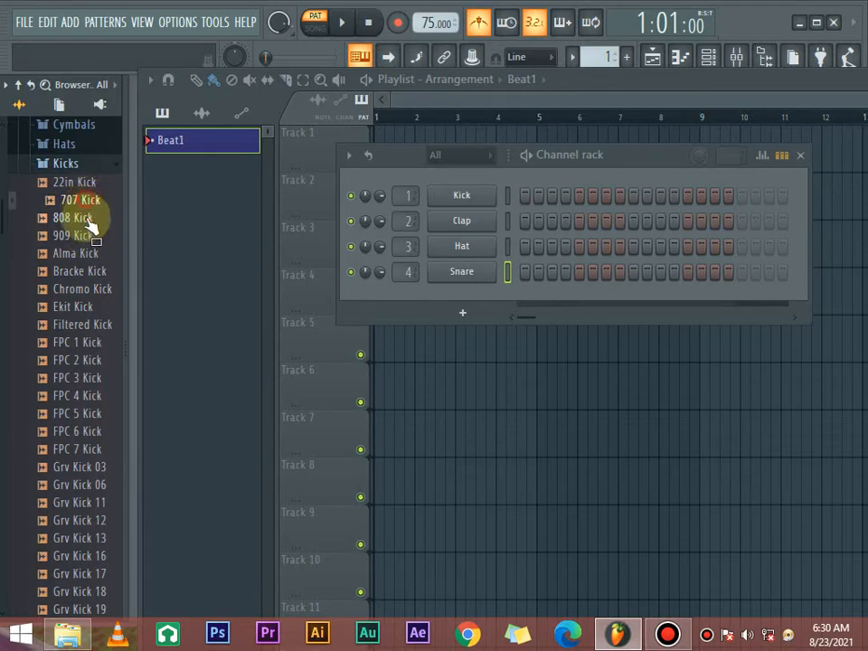
{"action": "left_click", "coordinate": [87, 219]}
{"action": "left_click", "coordinate": [87, 236]}
{"action": "left_click", "coordinate": [90, 254]}
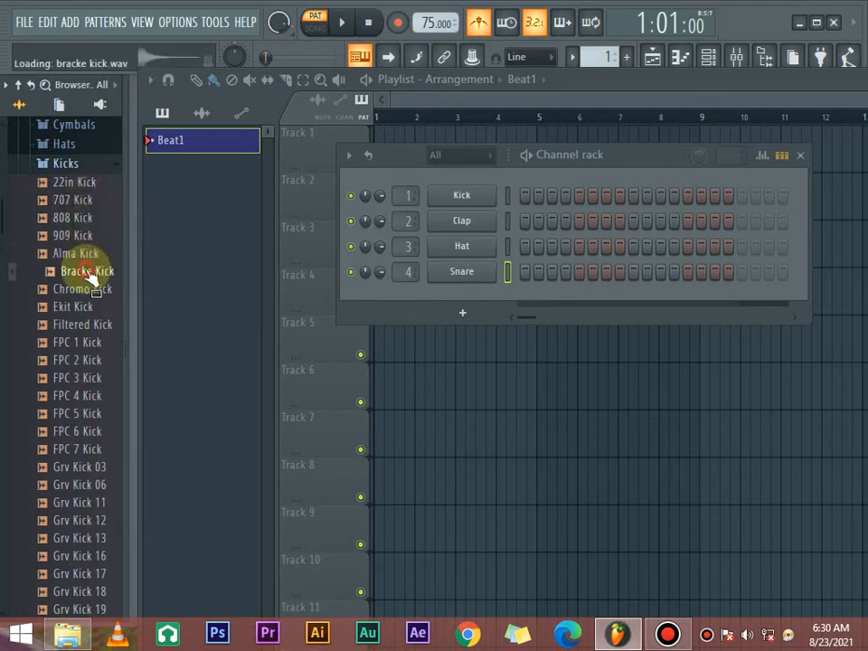
{"action": "left_click", "coordinate": [90, 288]}
{"action": "left_click", "coordinate": [88, 325]}
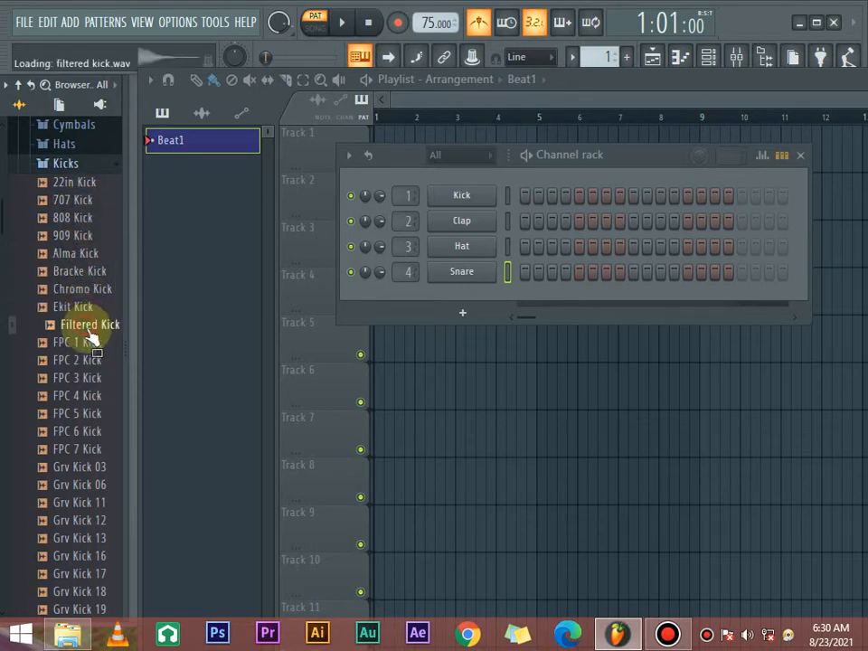
{"action": "left_click", "coordinate": [91, 359]}
- Collapse the Drums pack and open the Reggae Drum Kit folder in the browser
{"action": "scroll", "coordinate": [94, 298], "scroll_direction": "up", "scroll_amount": 5}
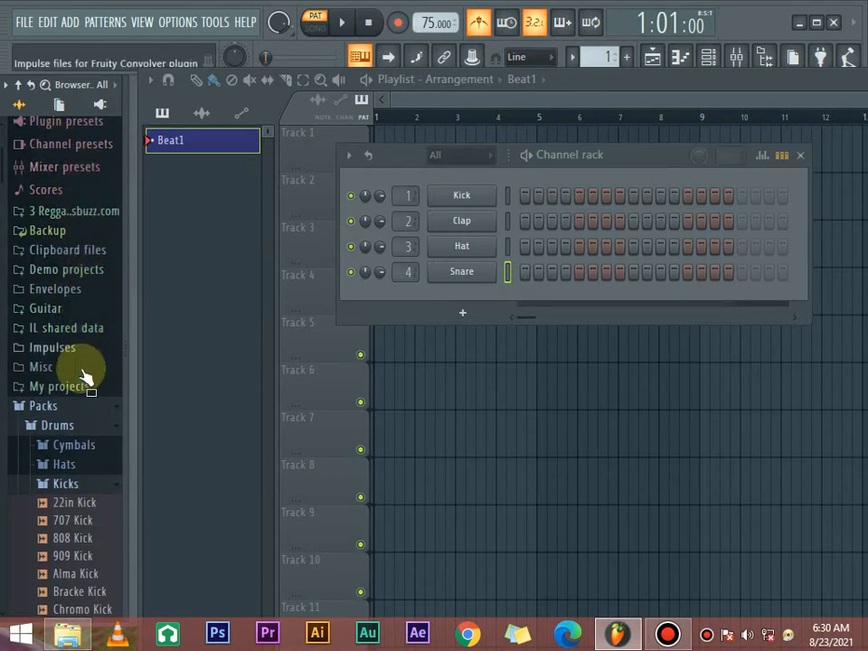
{"action": "left_click", "coordinate": [103, 425]}
{"action": "scroll", "coordinate": [103, 421], "scroll_direction": "down", "scroll_amount": 4}
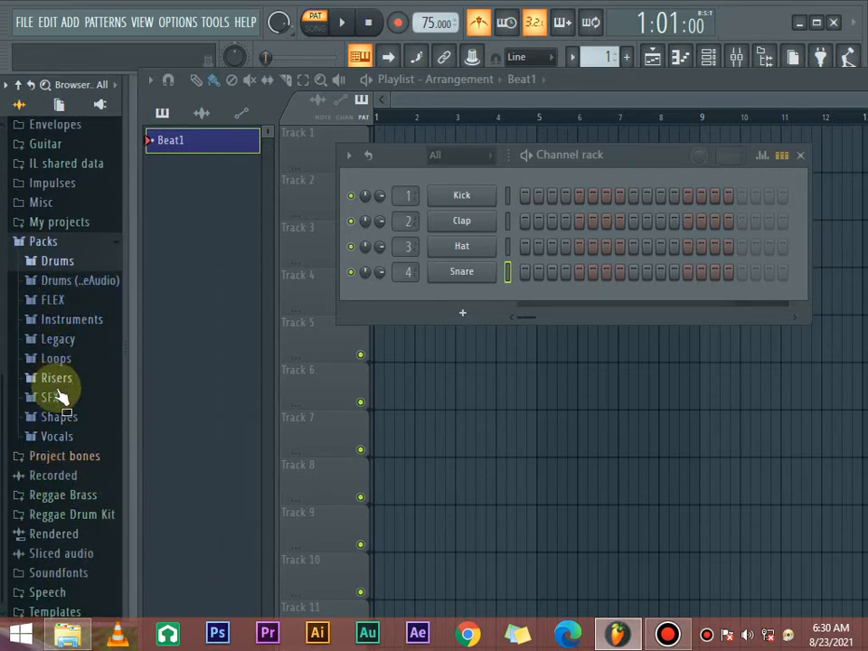
{"action": "left_click", "coordinate": [87, 521]}
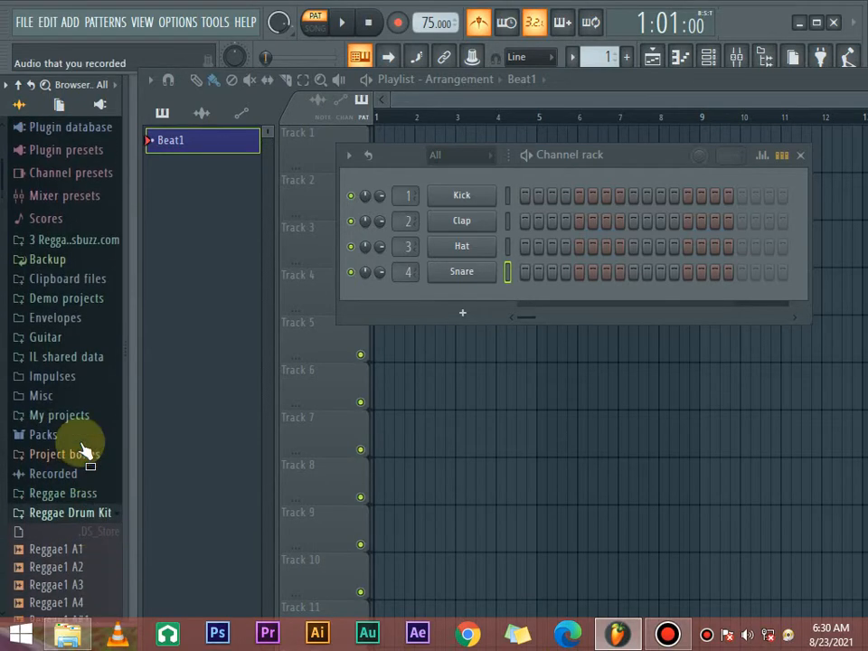
- Audition the Reggae Drum Kit samples in order, from Reggae1 A1 through Reggae1 B4
{"action": "scroll", "coordinate": [81, 416], "scroll_direction": "down", "scroll_amount": 5}
{"action": "left_click", "coordinate": [58, 335]}
{"action": "key", "text": "Down"}
{"action": "key", "text": "Down"}
{"action": "key", "text": "Down"}
{"action": "key", "text": "Down"}
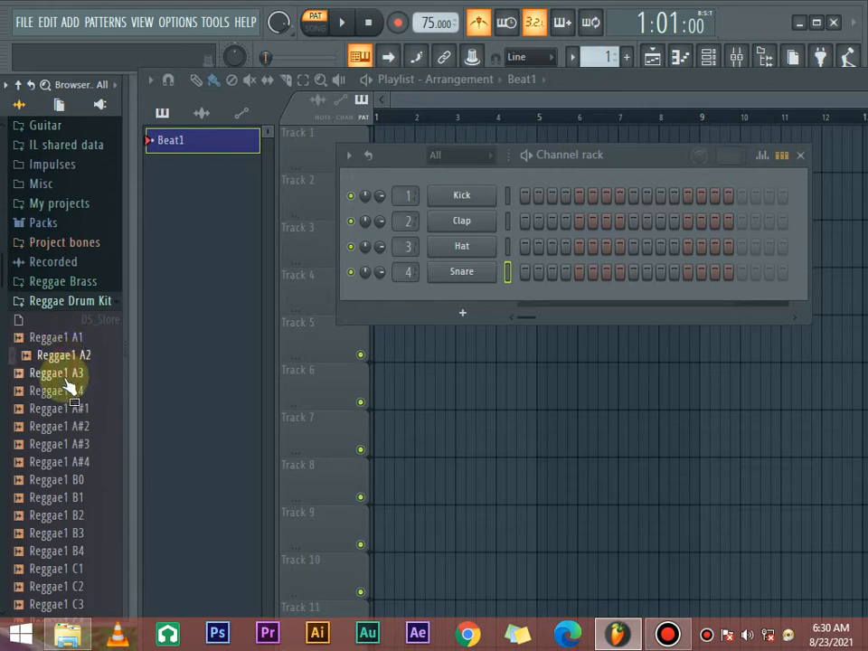
{"action": "key", "text": "Down"}
{"action": "key", "text": "Down"}
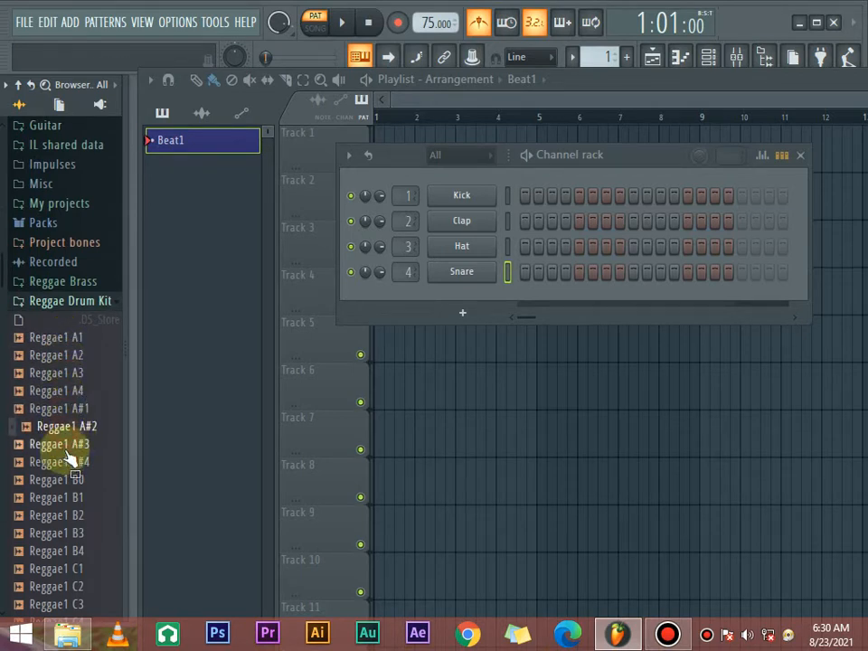
{"action": "left_click", "coordinate": [65, 463]}
{"action": "left_click", "coordinate": [68, 481]}
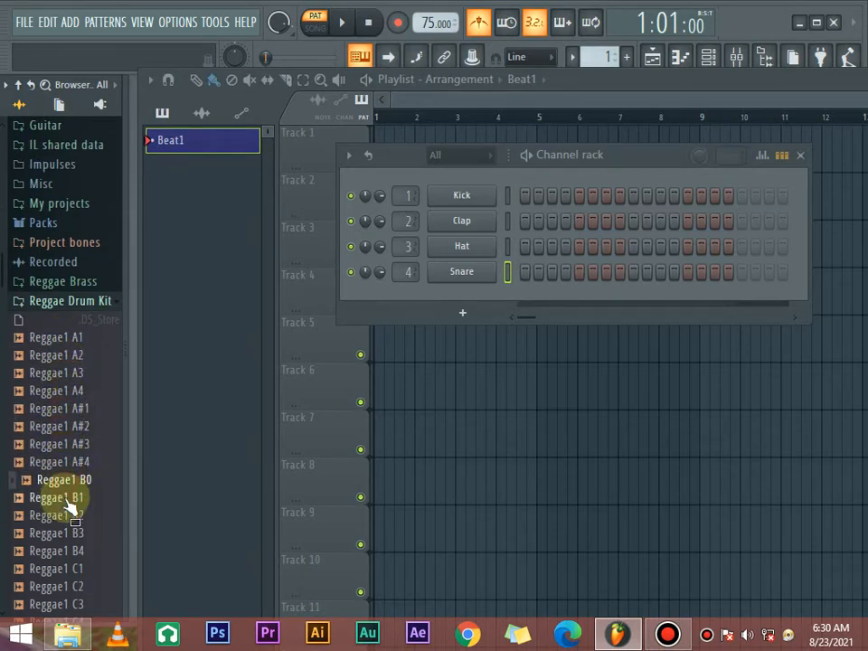
{"action": "left_click", "coordinate": [71, 499]}
{"action": "left_click", "coordinate": [69, 514]}
{"action": "left_click", "coordinate": [68, 532]}
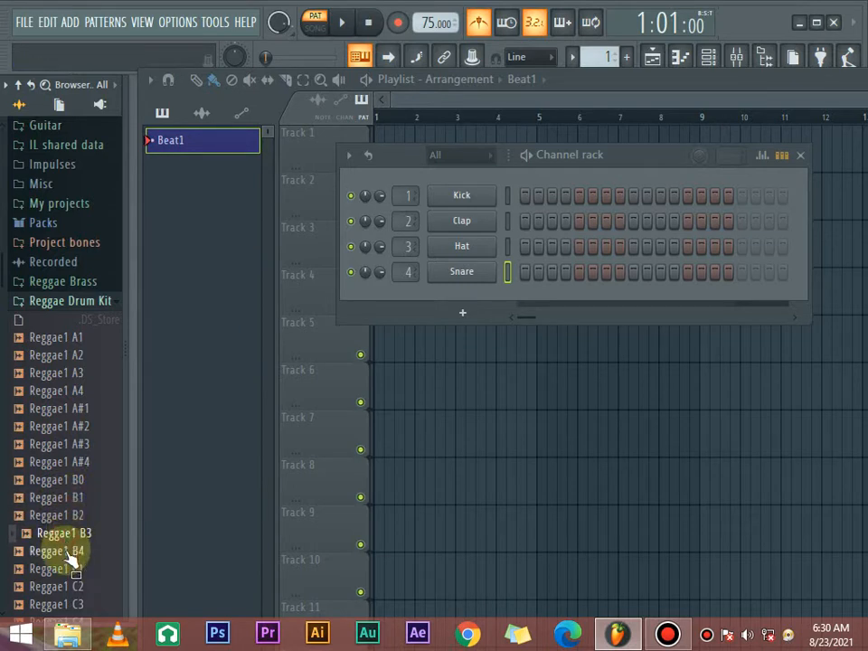
{"action": "left_click", "coordinate": [72, 550]}
- Audition Reggae1 C1 and C2, and load Reggae1 C1 into the Kick channel
{"action": "scroll", "coordinate": [79, 357], "scroll_direction": "down", "scroll_amount": 3}
{"action": "scroll", "coordinate": [80, 357], "scroll_direction": "down", "scroll_amount": 1}
{"action": "left_click", "coordinate": [70, 355]}
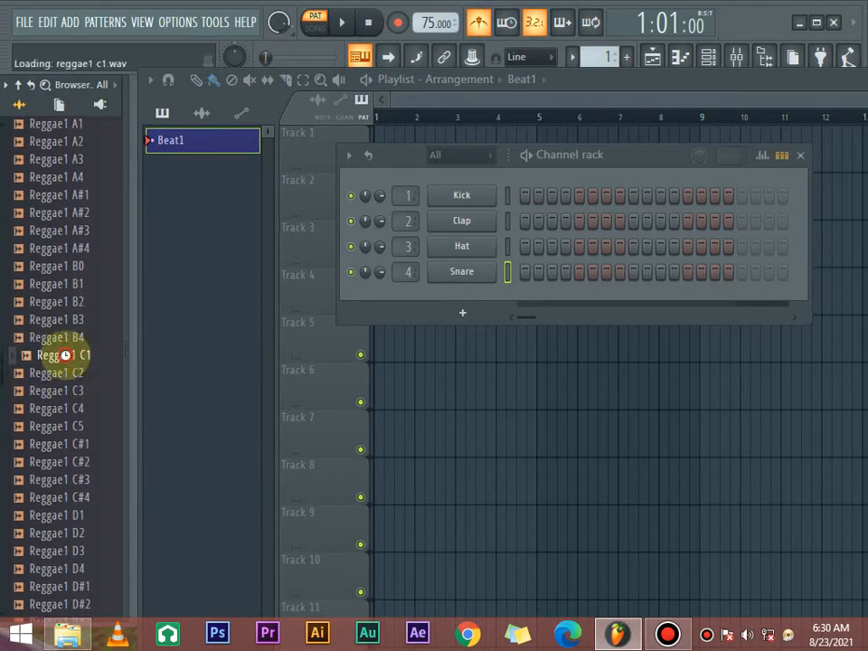
{"action": "left_click", "coordinate": [68, 376]}
{"action": "left_click", "coordinate": [71, 357]}
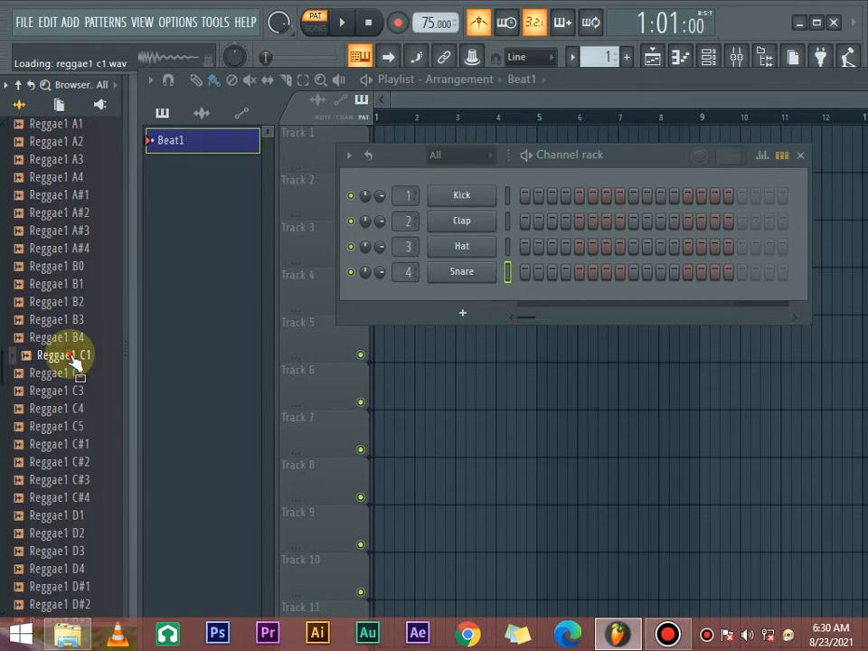
{"action": "left_click_drag", "start_coordinate": [75, 359], "coordinate": [461, 195]}
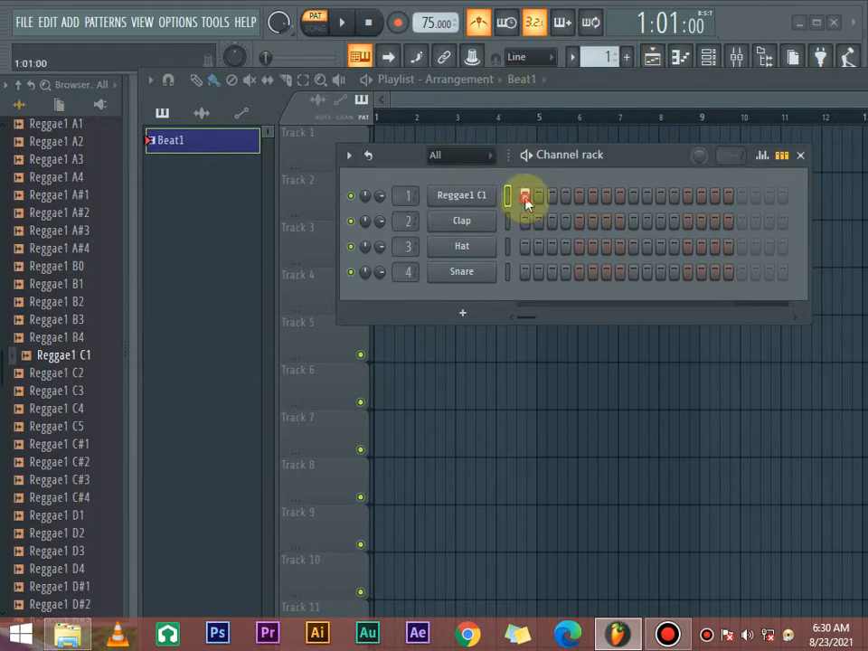
- Place Reggae1 C1 hits on steps 1 and 9 and play the pattern back, shifting the Channel rack closer to the browser
{"action": "left_click", "coordinate": [525, 196]}
{"action": "left_click", "coordinate": [635, 198]}
{"action": "key", "text": "space"}
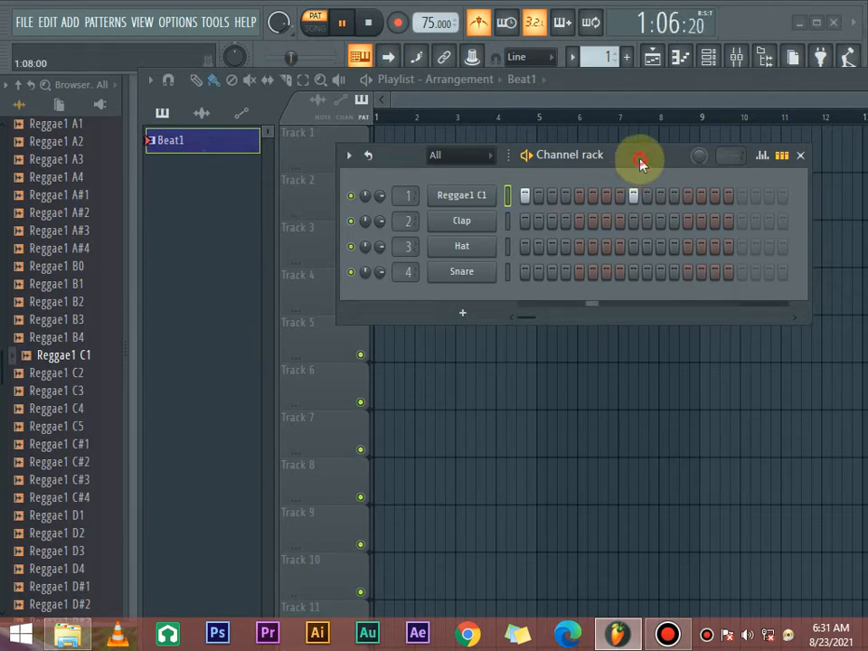
{"action": "left_click_drag", "start_coordinate": [639, 162], "coordinate": [583, 166]}
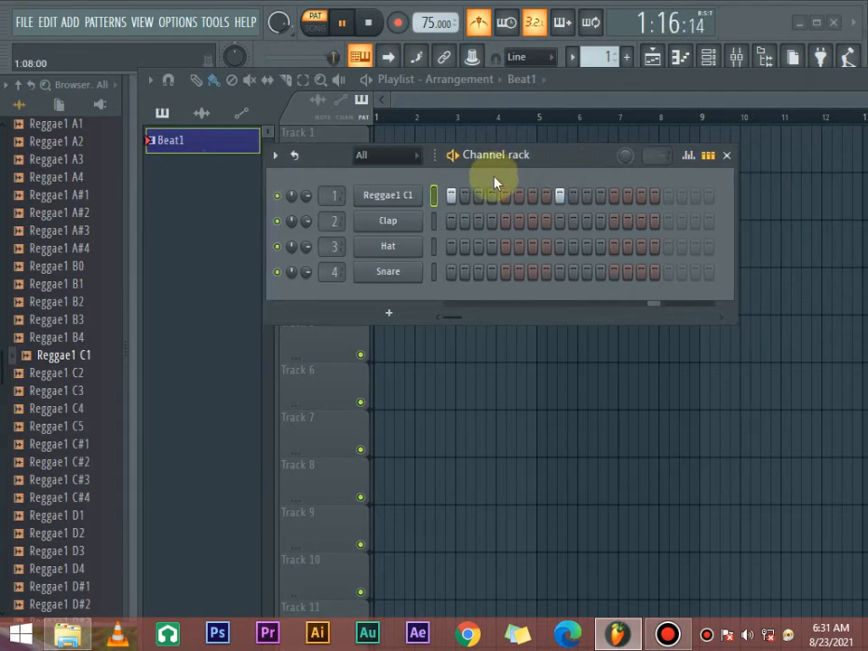
{"action": "key", "text": "space"}
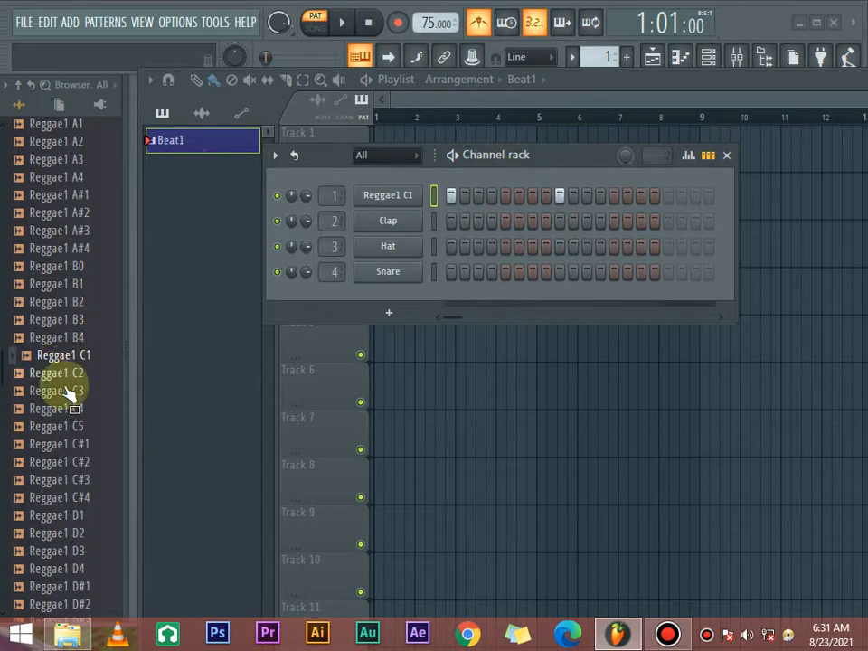
- Load Reggae1 C#1 into the Snare channel and place its hits on steps 5 and 13
{"action": "scroll", "coordinate": [70, 361], "scroll_direction": "down", "scroll_amount": 3}
{"action": "left_click_drag", "start_coordinate": [79, 266], "coordinate": [440, 297]}
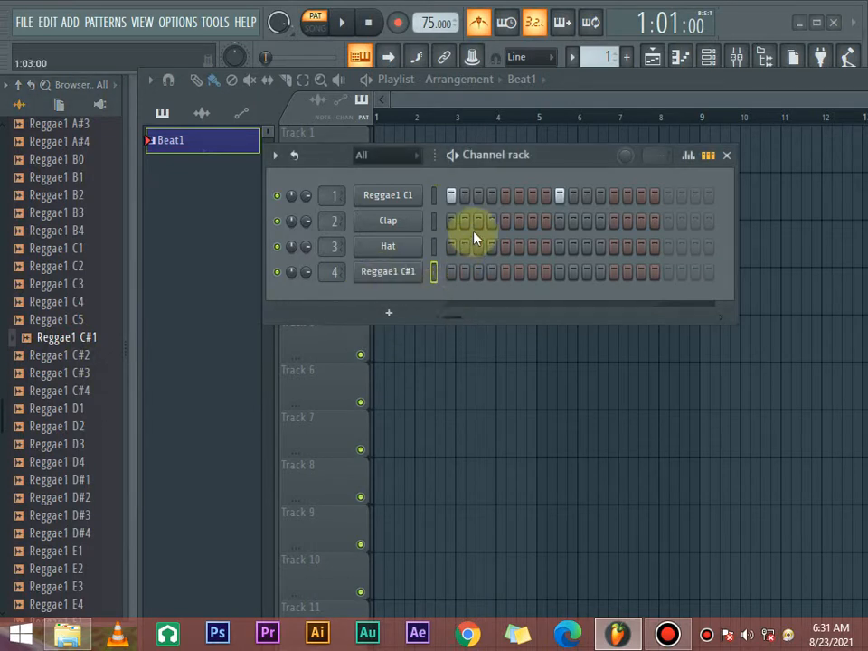
{"action": "left_click", "coordinate": [507, 276]}
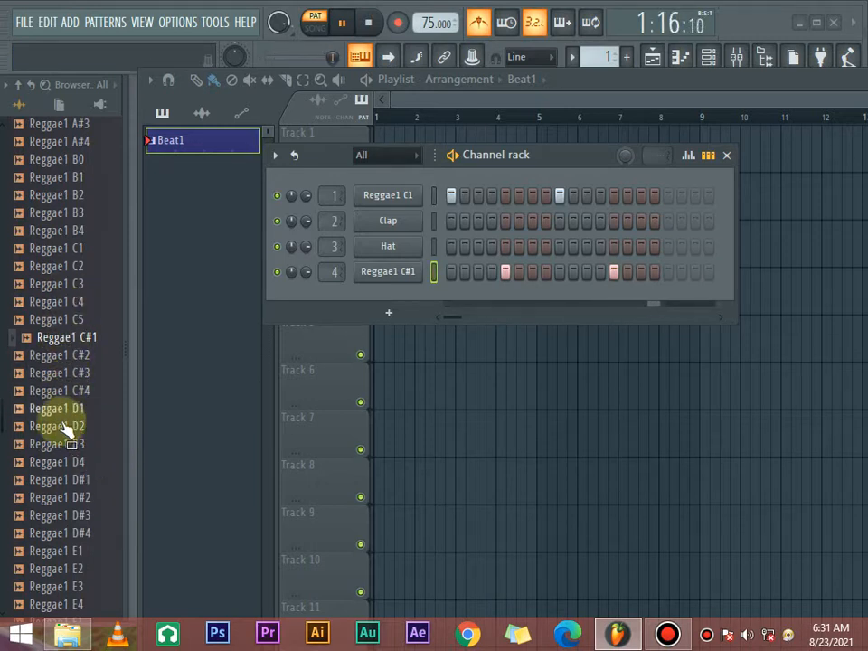
- Audition further kit samples against the playing beat, among them Reggae1 C4, D1, D3, D#1, D#2, C#4, C#2 and C5
{"action": "left_click", "coordinate": [60, 300]}
{"action": "left_click", "coordinate": [57, 408]}
{"action": "left_click", "coordinate": [41, 497]}
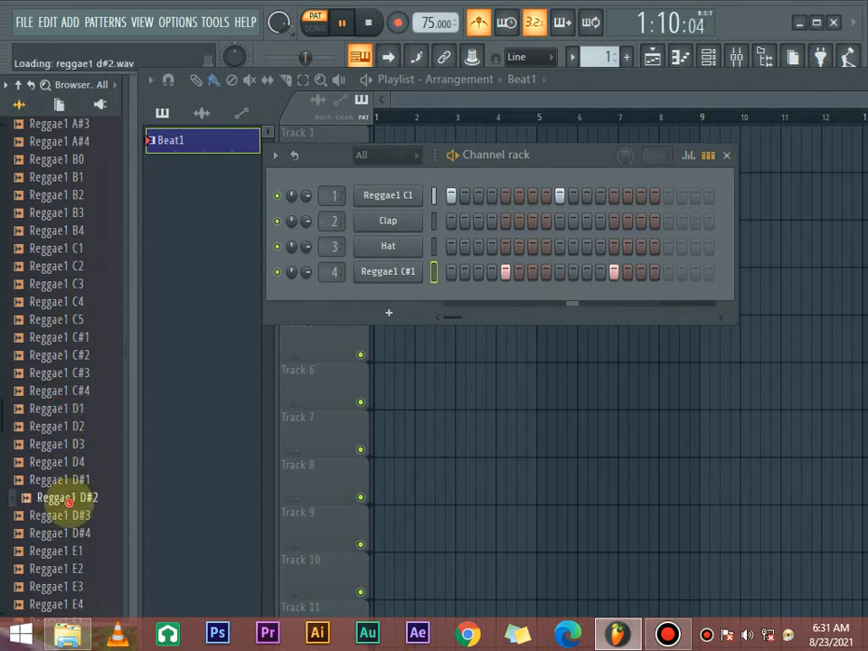
{"action": "left_click", "coordinate": [66, 444]}
{"action": "left_click", "coordinate": [68, 480]}
{"action": "left_click", "coordinate": [68, 497]}
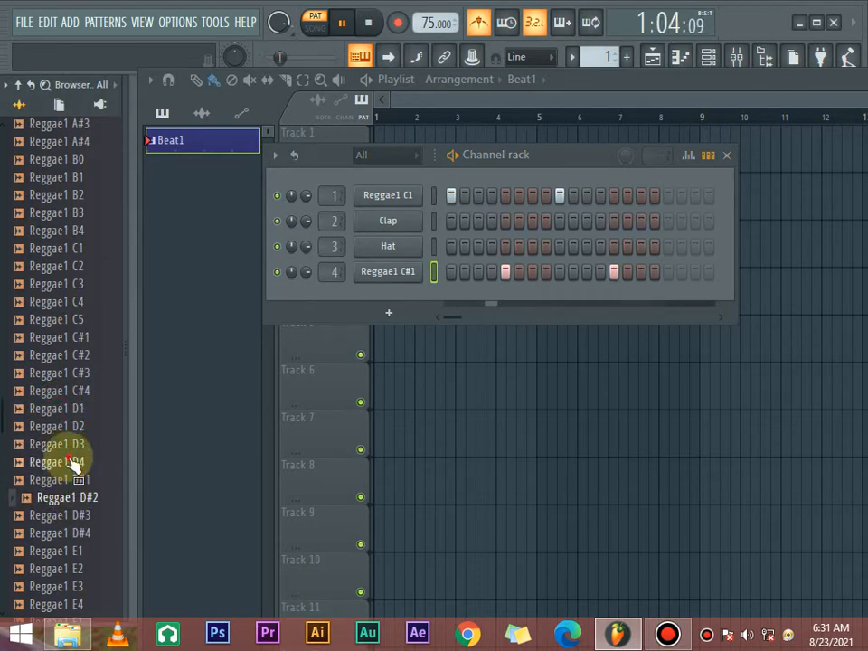
{"action": "left_click", "coordinate": [68, 391]}
{"action": "left_click", "coordinate": [68, 355]}
{"action": "left_click", "coordinate": [71, 319]}
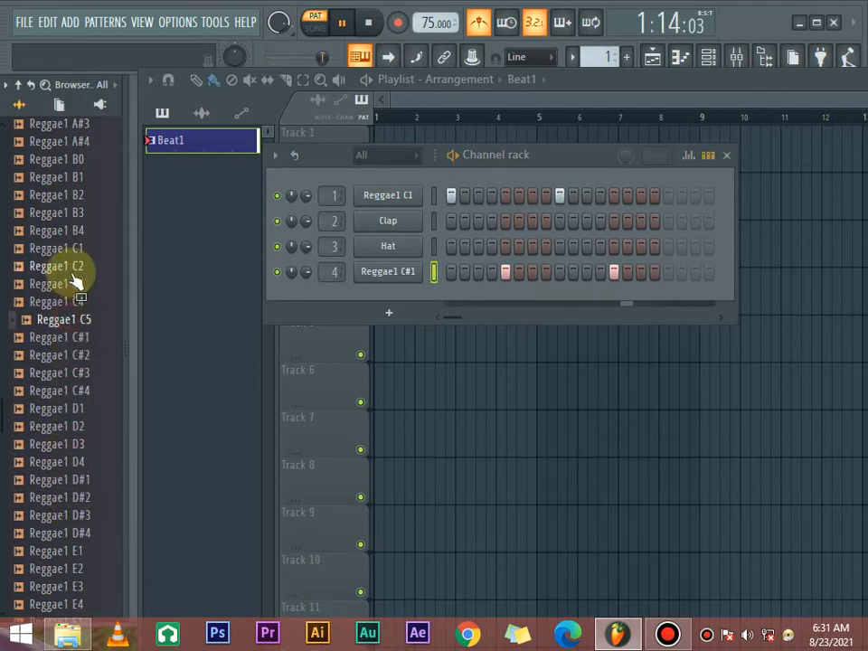
- Audition the kit samples backwards over the playing beat, from Reggae1 C2 through the B and A# samples to A1
{"action": "left_click", "coordinate": [70, 266]}
{"action": "left_click", "coordinate": [71, 231]}
{"action": "left_click", "coordinate": [70, 213]}
{"action": "left_click", "coordinate": [79, 195]}
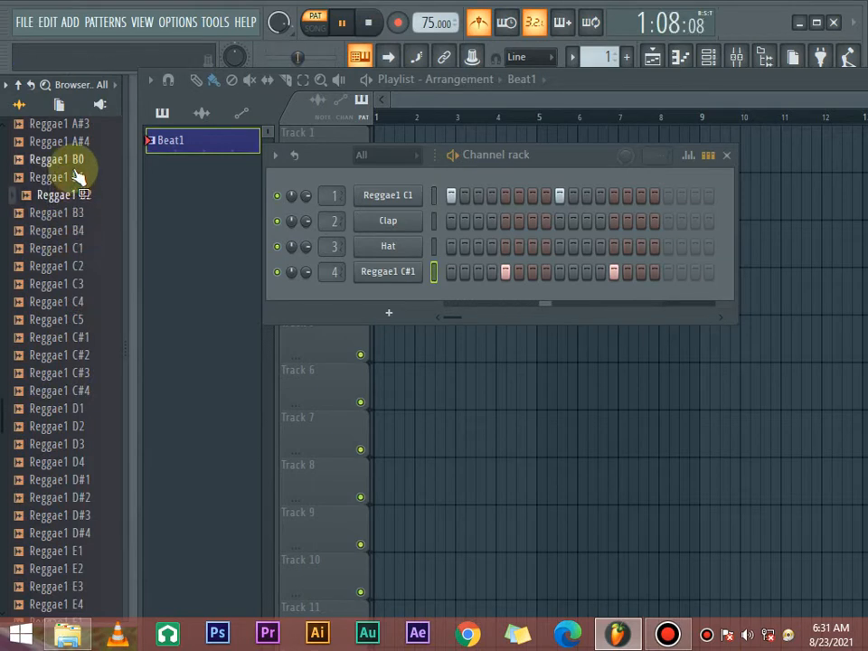
{"action": "left_click", "coordinate": [78, 177]}
{"action": "left_click", "coordinate": [78, 159]}
{"action": "left_click", "coordinate": [79, 142]}
{"action": "scroll", "coordinate": [80, 180], "scroll_direction": "up", "scroll_amount": 2}
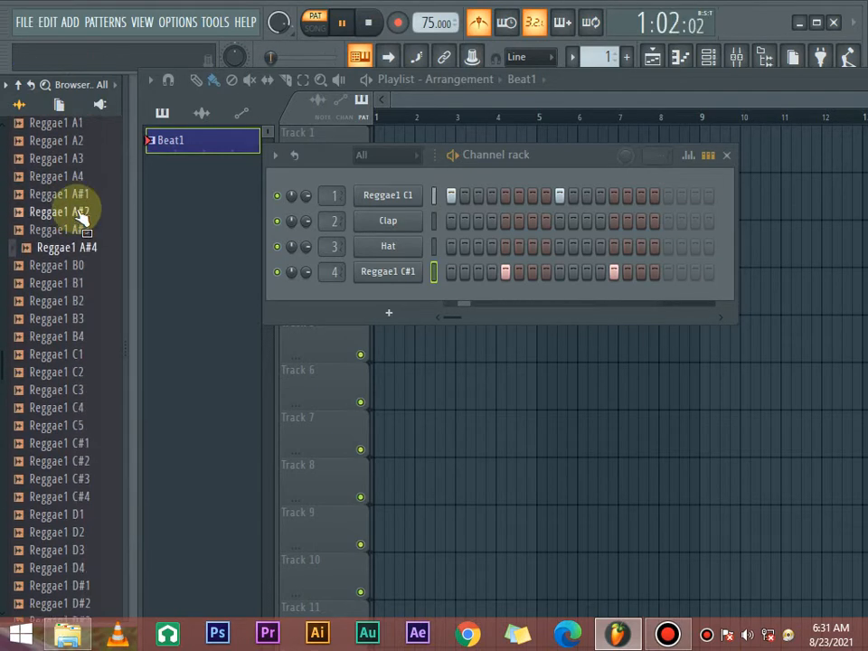
{"action": "left_click", "coordinate": [79, 213]}
{"action": "left_click", "coordinate": [78, 159]}
{"action": "left_click", "coordinate": [79, 194]}
{"action": "left_click", "coordinate": [78, 177]}
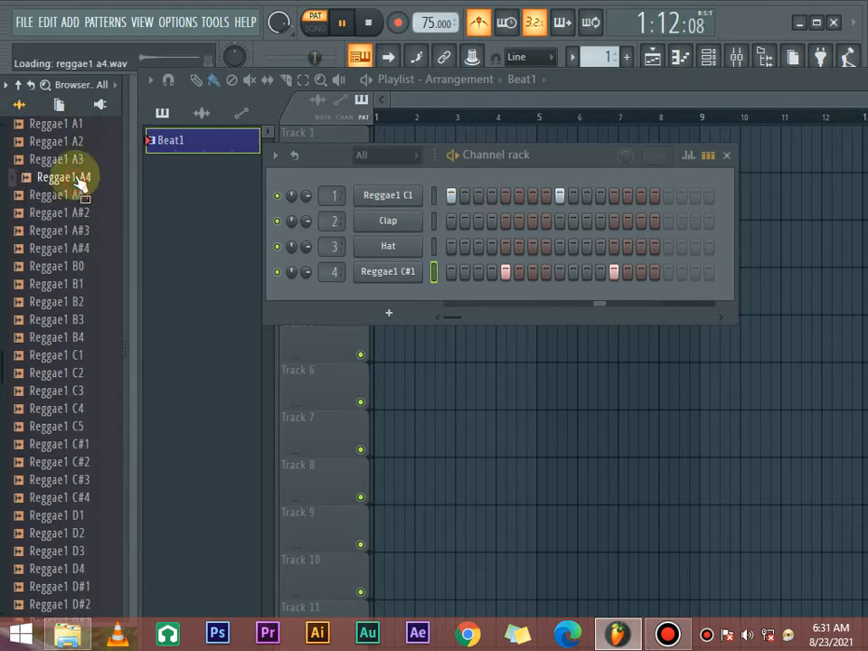
{"action": "left_click", "coordinate": [78, 141]}
{"action": "scroll", "coordinate": [78, 193], "scroll_direction": "up", "scroll_amount": 4}
{"action": "left_click", "coordinate": [65, 338]}
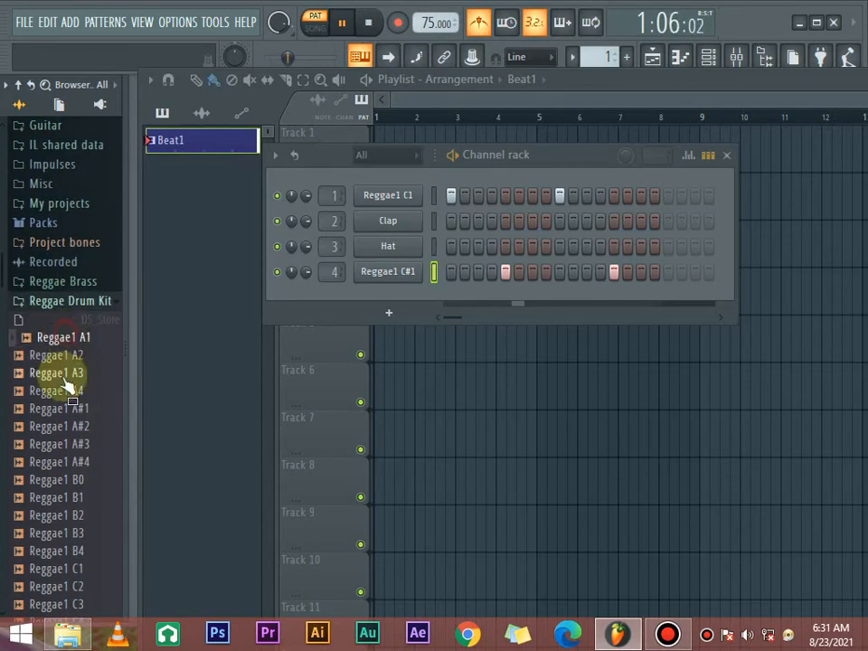
- Audition the kit samples in forward order over the playing beat, from Reggae1 A3 through the B samples to C5
{"action": "left_click", "coordinate": [68, 374]}
{"action": "left_click", "coordinate": [78, 393]}
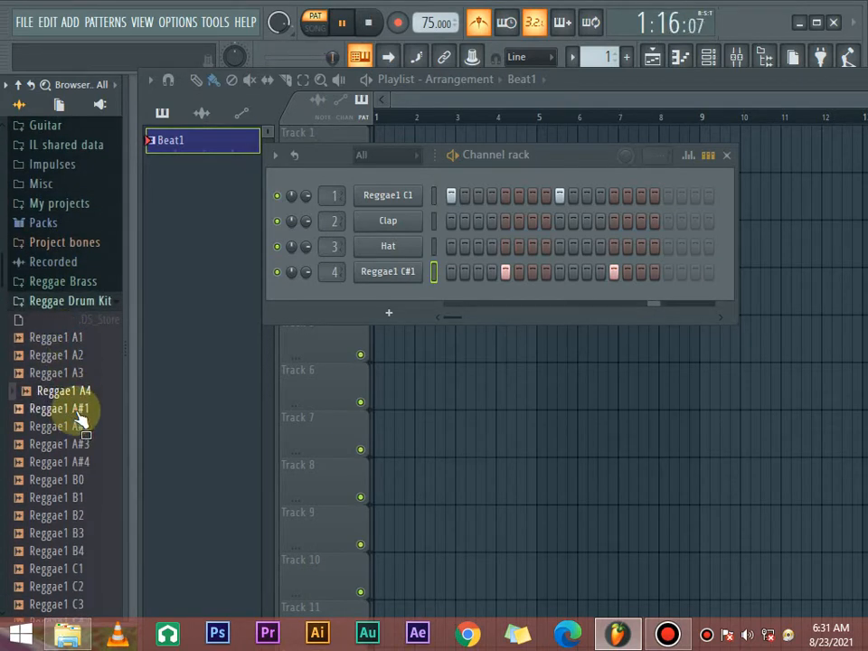
{"action": "left_click", "coordinate": [80, 426]}
{"action": "left_click", "coordinate": [80, 444]}
{"action": "left_click", "coordinate": [79, 462]}
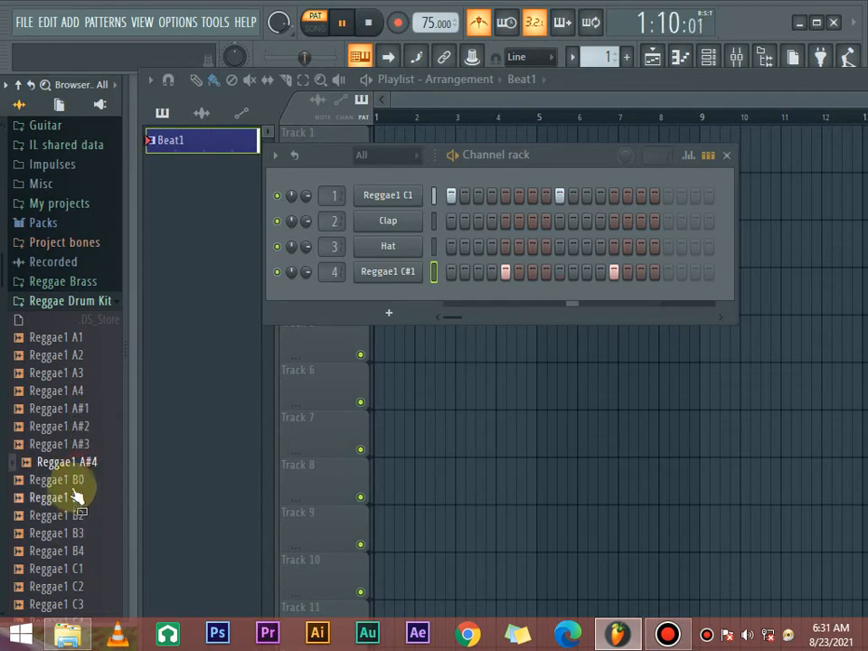
{"action": "left_click", "coordinate": [79, 480]}
{"action": "left_click", "coordinate": [79, 497]}
{"action": "left_click", "coordinate": [78, 515]}
{"action": "left_click", "coordinate": [76, 537]}
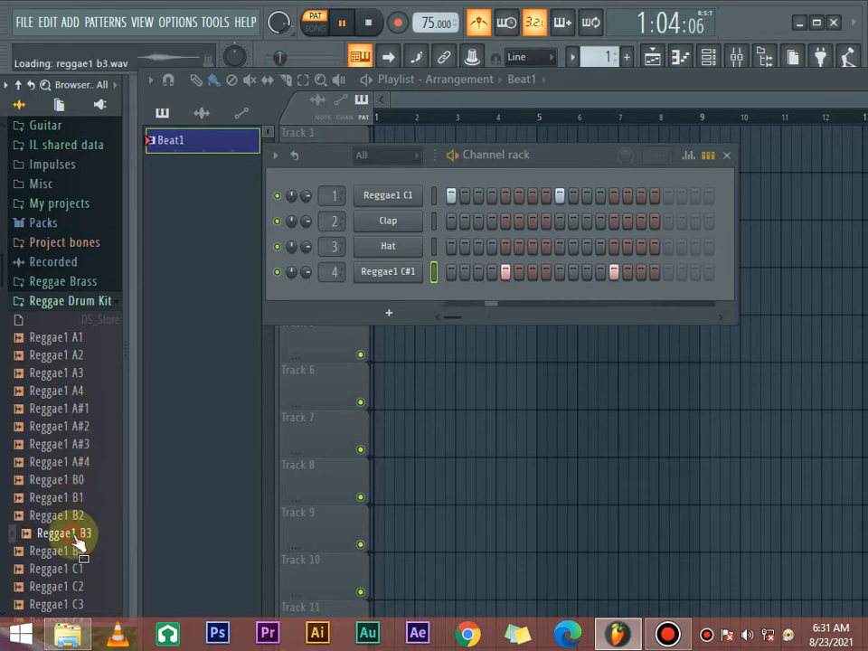
{"action": "scroll", "coordinate": [78, 507], "scroll_direction": "down", "scroll_amount": 2}
{"action": "left_click", "coordinate": [77, 452]}
{"action": "left_click", "coordinate": [76, 462]}
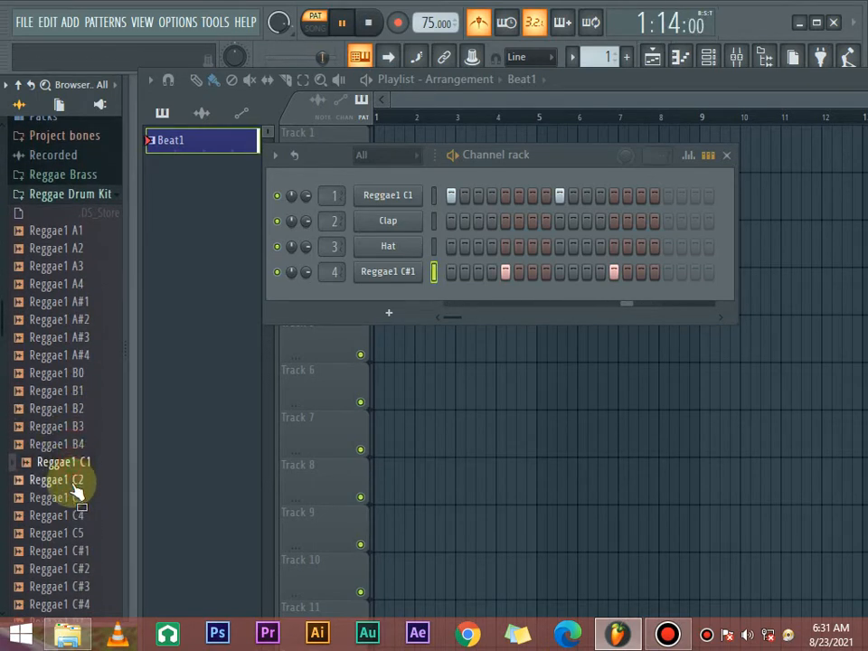
{"action": "left_click", "coordinate": [78, 480]}
{"action": "left_click", "coordinate": [76, 462]}
{"action": "left_click", "coordinate": [77, 480]}
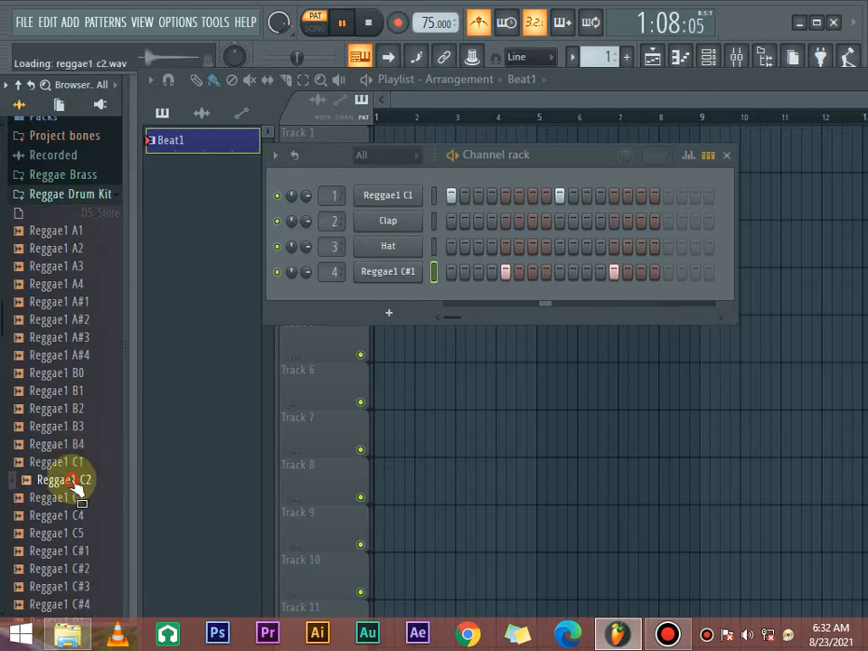
{"action": "left_click", "coordinate": [78, 497]}
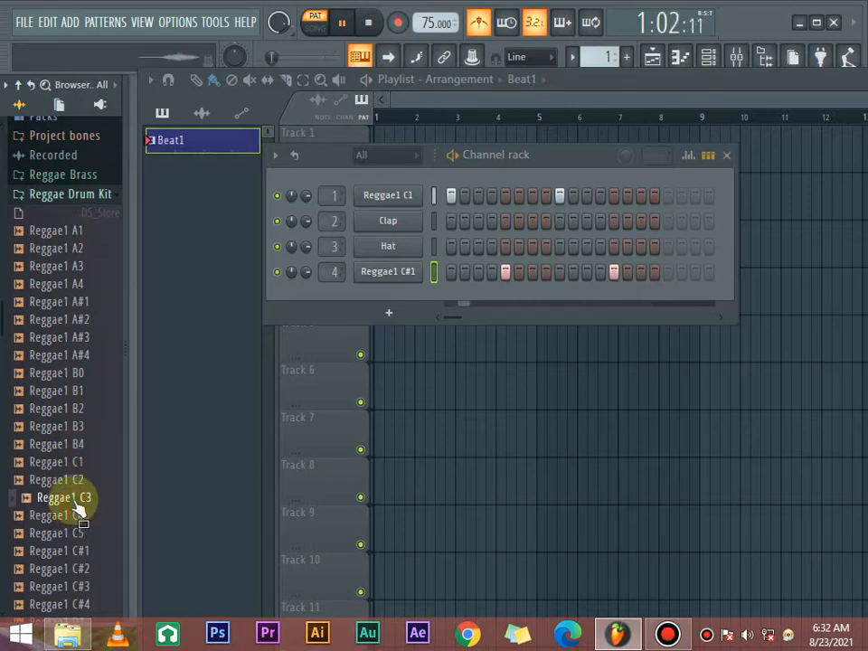
{"action": "left_click", "coordinate": [80, 515]}
{"action": "left_click", "coordinate": [80, 532]}
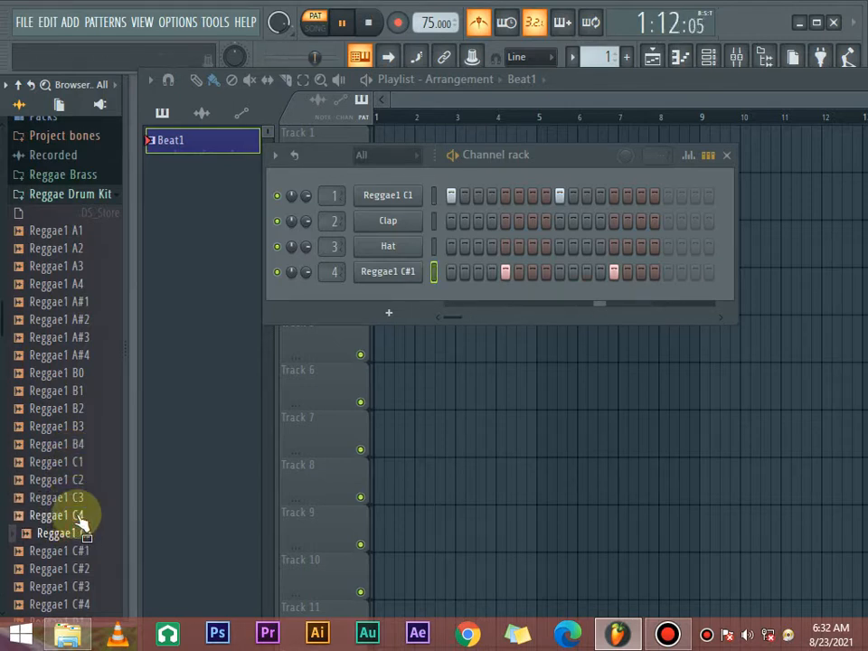
- Audition the Reggae1 C#, D and D# samples over the playing beat, from C#1 through D#4
{"action": "scroll", "coordinate": [82, 506], "scroll_direction": "down", "scroll_amount": 4}
{"action": "left_click", "coordinate": [69, 342]}
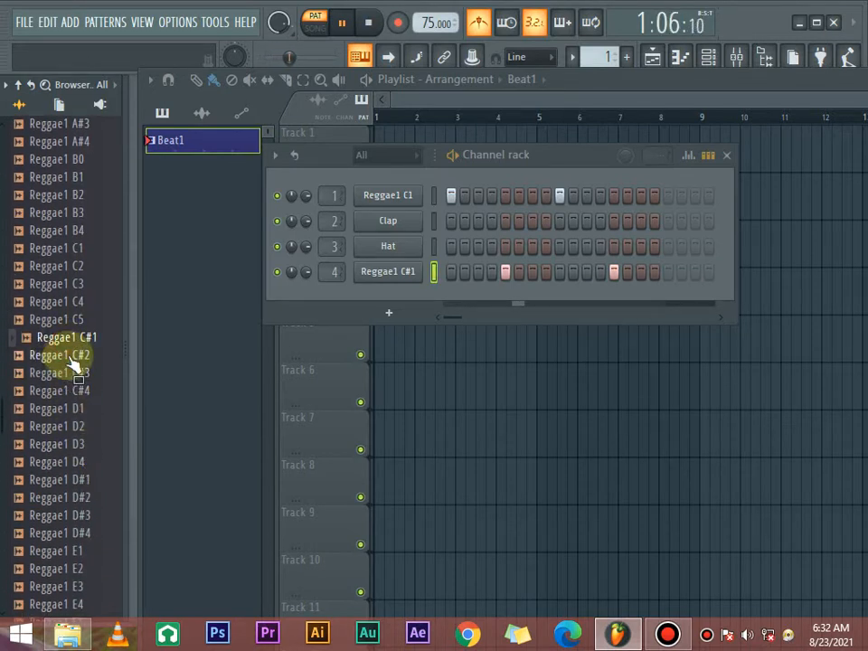
{"action": "left_click", "coordinate": [76, 349]}
{"action": "left_click", "coordinate": [79, 346]}
{"action": "left_click", "coordinate": [79, 359]}
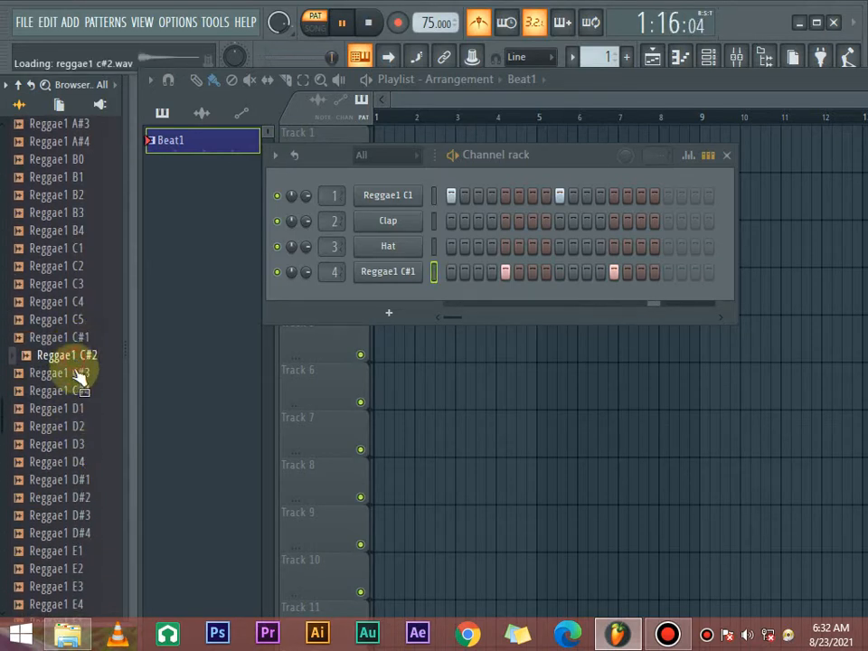
{"action": "left_click", "coordinate": [79, 378]}
{"action": "left_click", "coordinate": [78, 410]}
{"action": "left_click", "coordinate": [77, 394]}
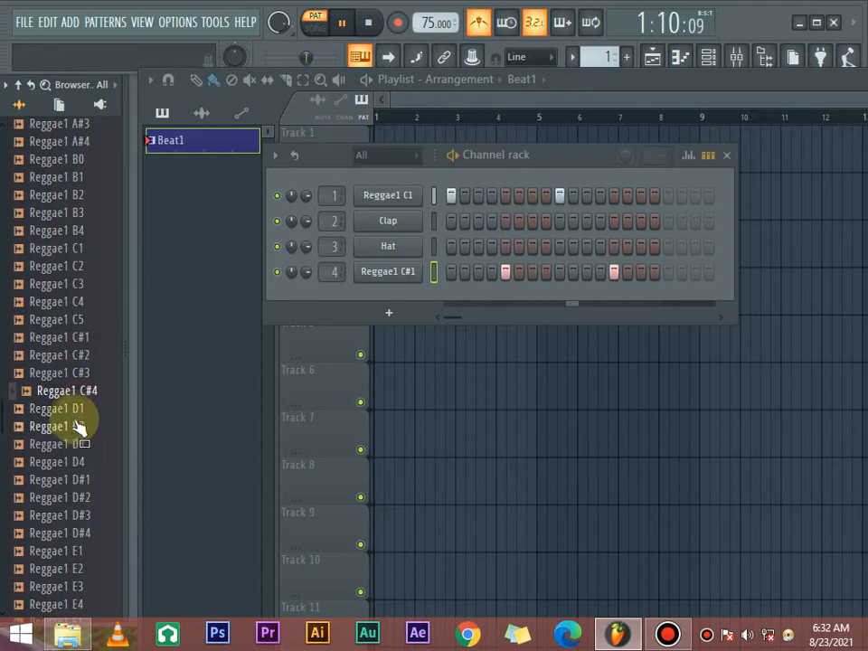
{"action": "left_click", "coordinate": [75, 426]}
{"action": "left_click", "coordinate": [76, 443]}
{"action": "left_click", "coordinate": [77, 461]}
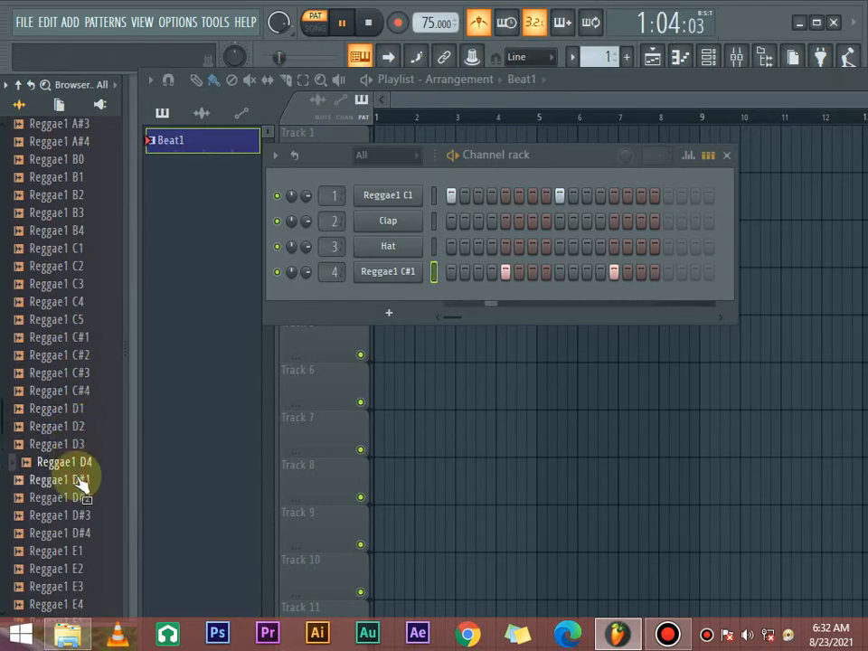
{"action": "left_click", "coordinate": [79, 484]}
{"action": "left_click", "coordinate": [79, 496]}
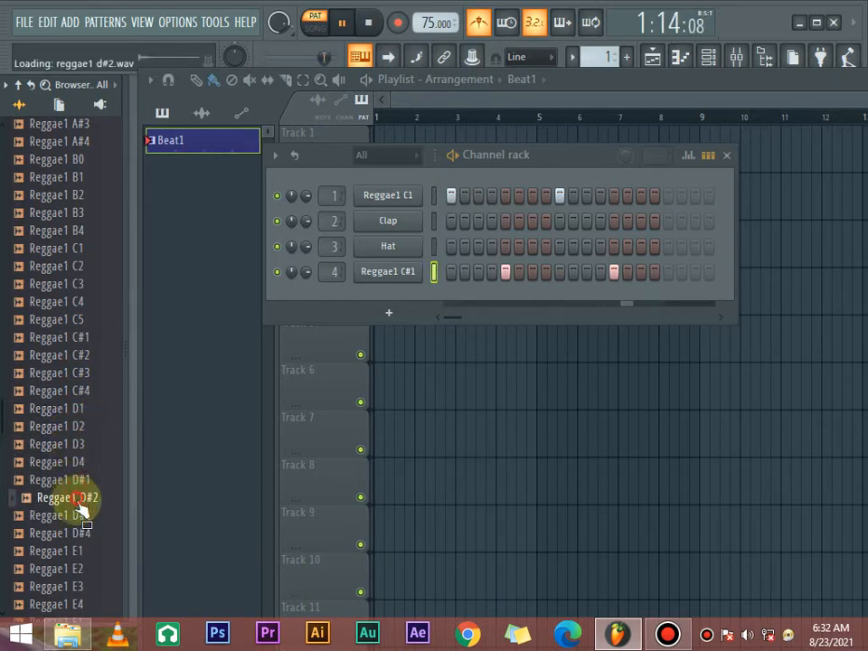
{"action": "left_click", "coordinate": [80, 516]}
{"action": "left_click", "coordinate": [81, 532]}
- Audition the Reggae1 E samples over the playing beat, from E1 through E4
{"action": "scroll", "coordinate": [75, 326], "scroll_direction": "down", "scroll_amount": 6}
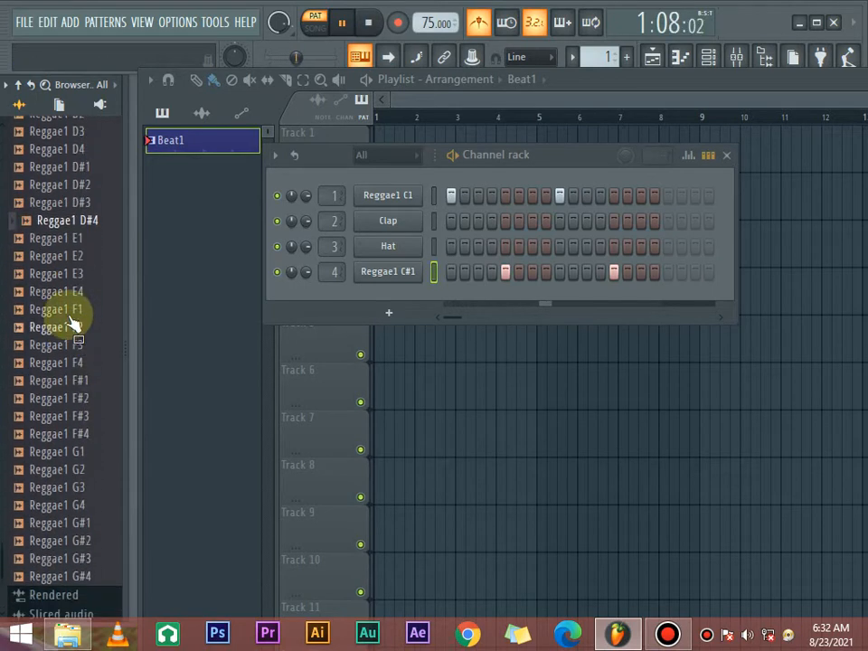
{"action": "left_click", "coordinate": [81, 234]}
{"action": "left_click", "coordinate": [82, 250]}
{"action": "left_click", "coordinate": [80, 268]}
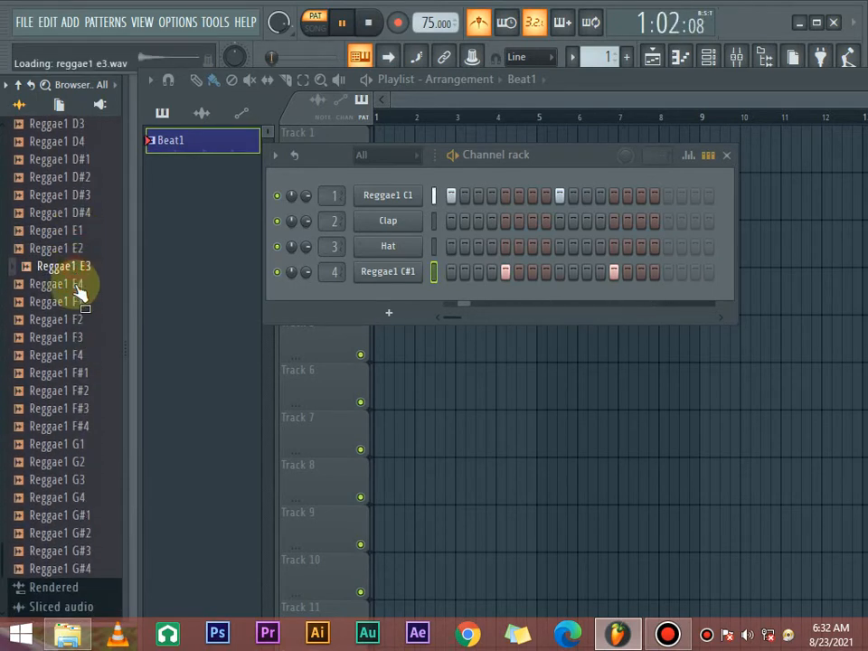
{"action": "left_click", "coordinate": [81, 284]}
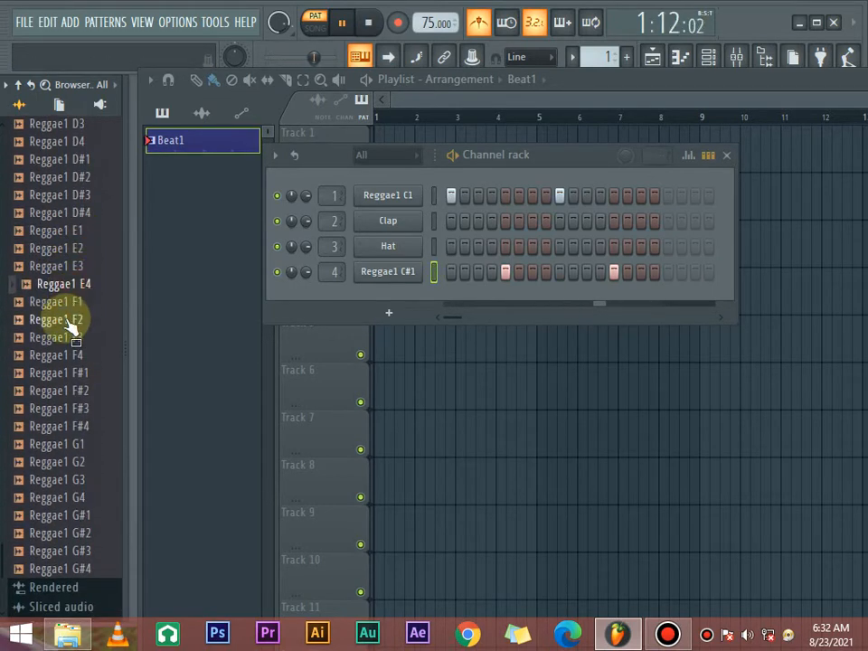
- Audition the Reggae1 F and F# samples over the playing beat, from F2 through F#4
{"action": "left_click", "coordinate": [70, 321]}
{"action": "left_click", "coordinate": [69, 338]}
{"action": "left_click", "coordinate": [70, 355]}
{"action": "left_click", "coordinate": [71, 373]}
{"action": "left_click", "coordinate": [72, 390]}
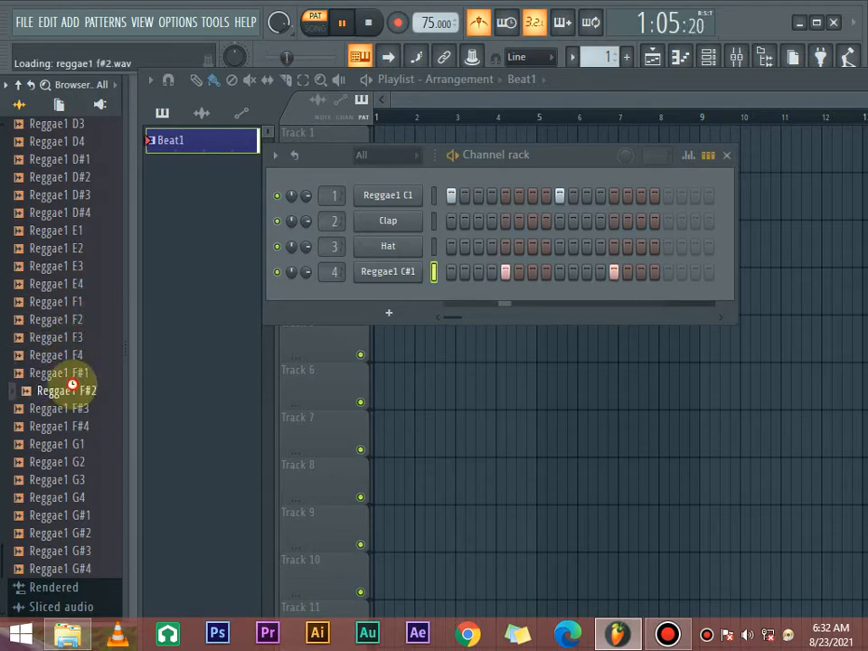
{"action": "left_click", "coordinate": [77, 408]}
{"action": "left_click", "coordinate": [82, 426]}
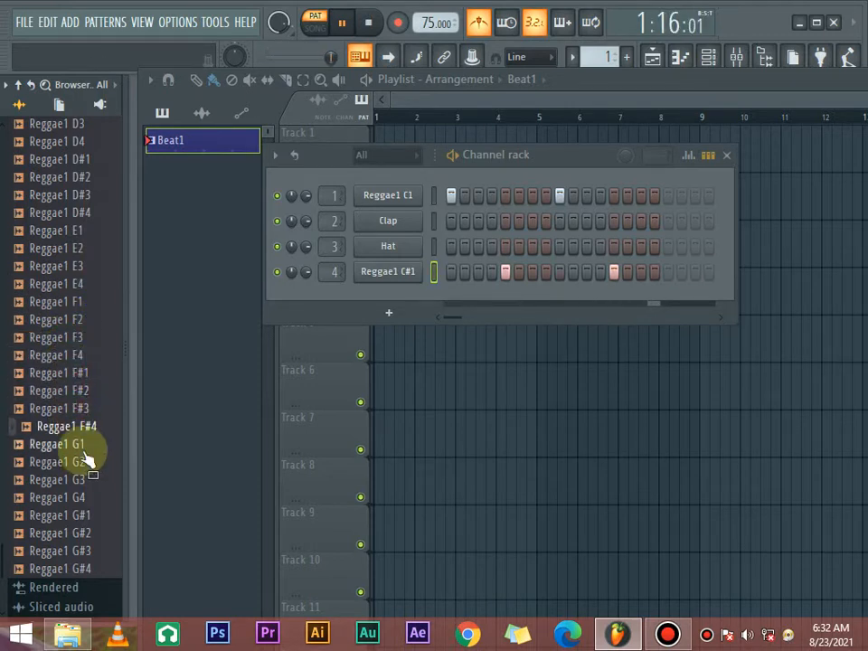
- Audition the Reggae1 G and G# samples over the playing beat, from G1 through G#4
{"action": "left_click", "coordinate": [85, 449]}
{"action": "left_click", "coordinate": [86, 466]}
{"action": "left_click", "coordinate": [84, 483]}
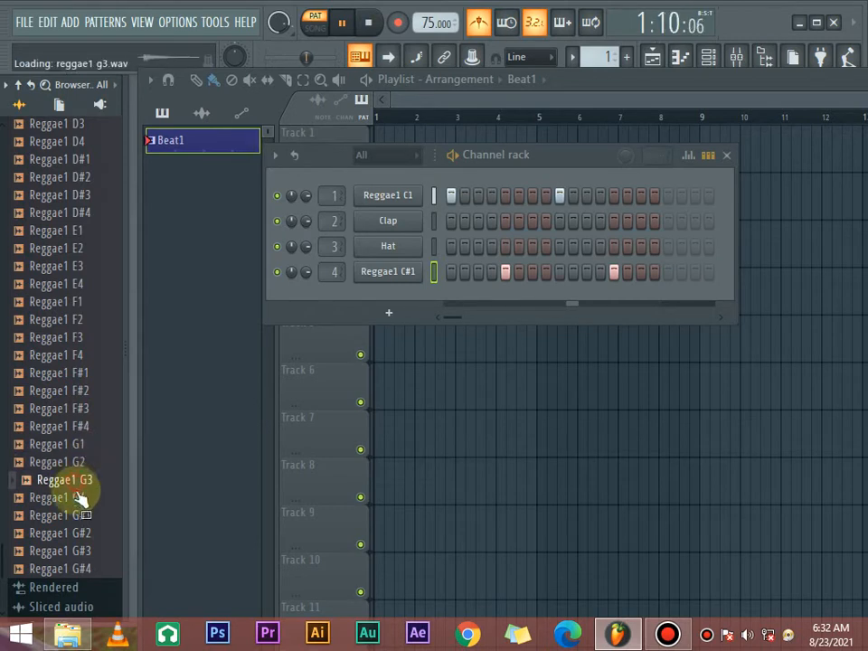
{"action": "left_click", "coordinate": [83, 502]}
{"action": "left_click", "coordinate": [83, 517]}
{"action": "left_click", "coordinate": [85, 533]}
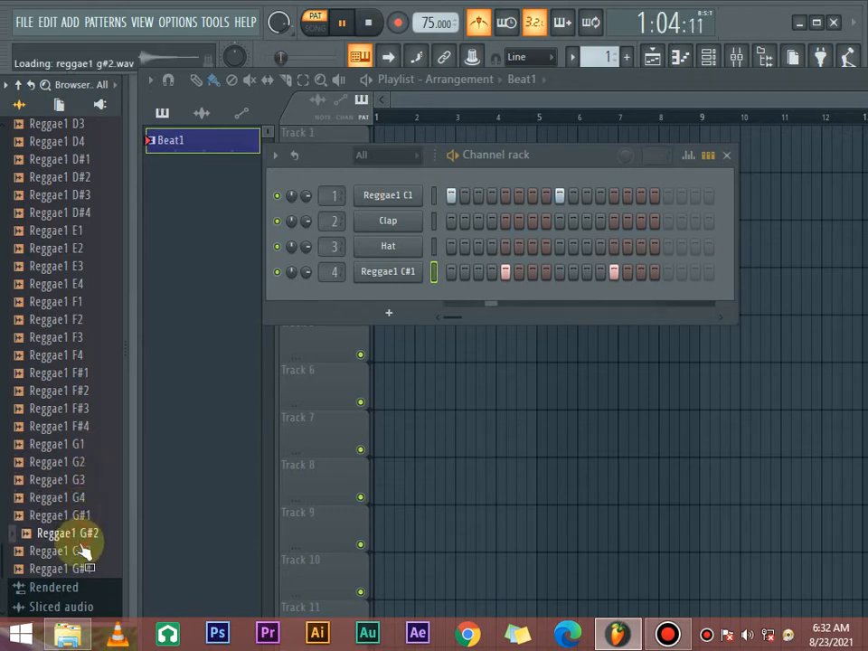
{"action": "left_click", "coordinate": [85, 550]}
{"action": "left_click", "coordinate": [85, 568]}
- Audition Reggae1 C#1 through C#3 again and add C#3 as a fifth channel with a hit on step 1
{"action": "scroll", "coordinate": [90, 488], "scroll_direction": "up", "scroll_amount": 5}
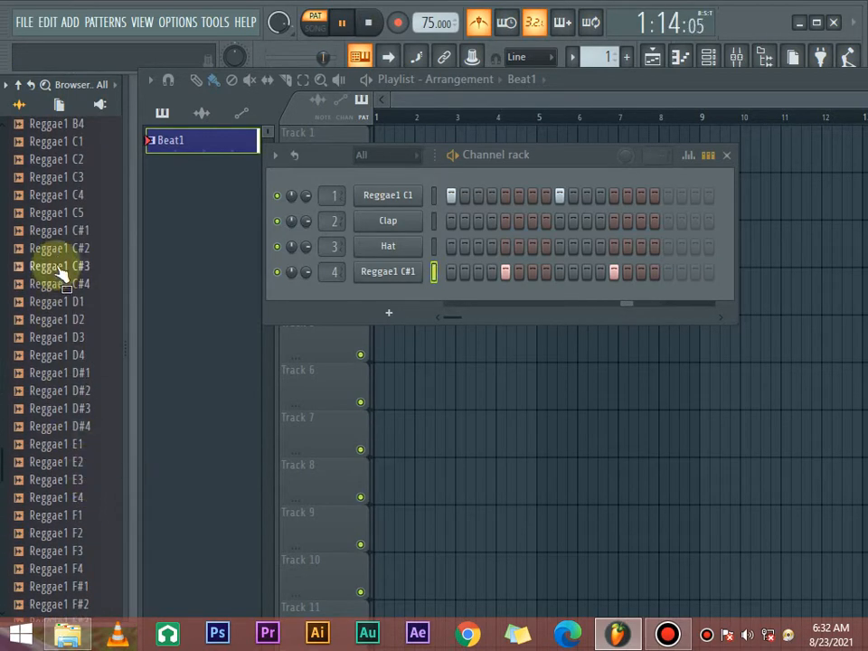
{"action": "left_click", "coordinate": [70, 233]}
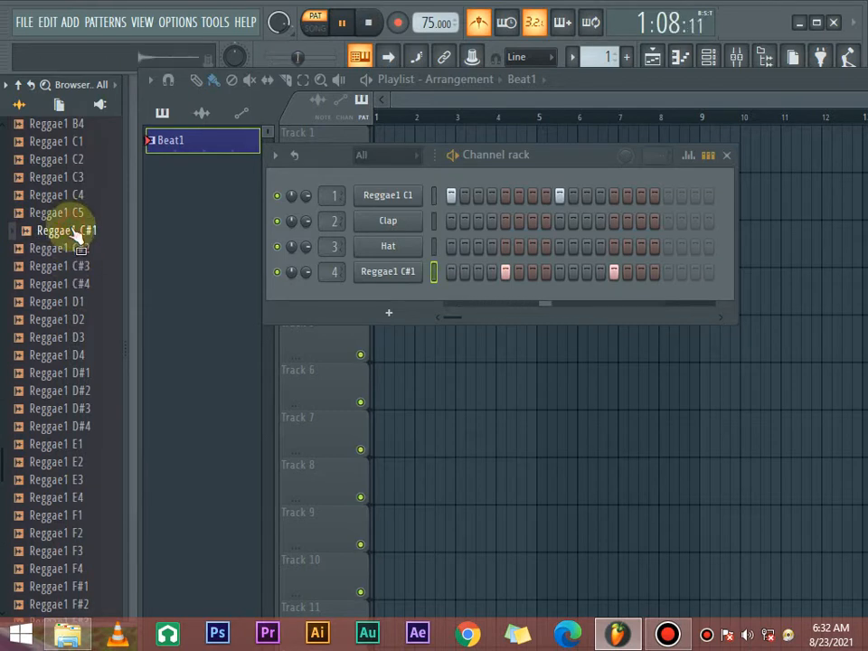
{"action": "left_click", "coordinate": [78, 248]}
{"action": "left_click", "coordinate": [79, 266]}
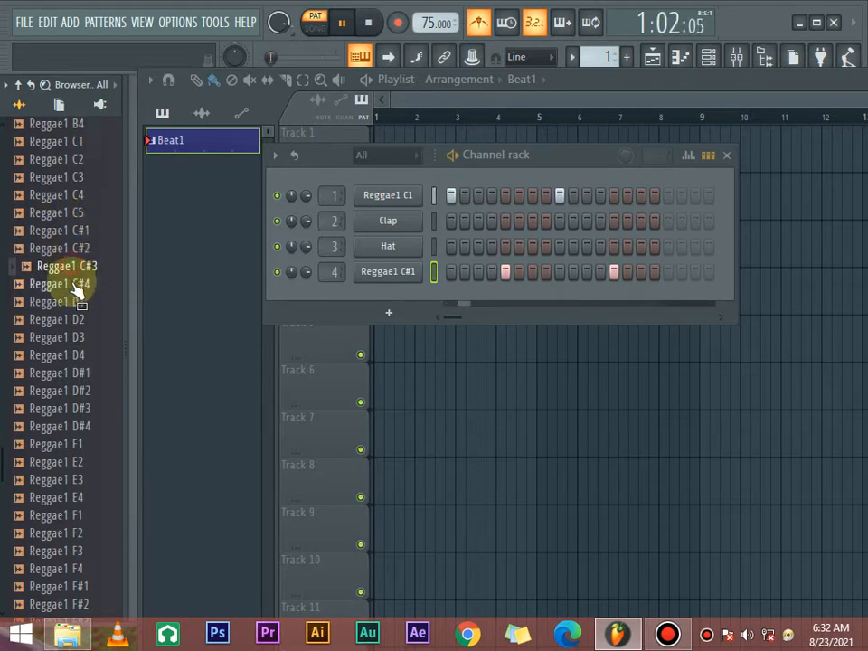
{"action": "left_click_drag", "start_coordinate": [76, 277], "coordinate": [357, 275]}
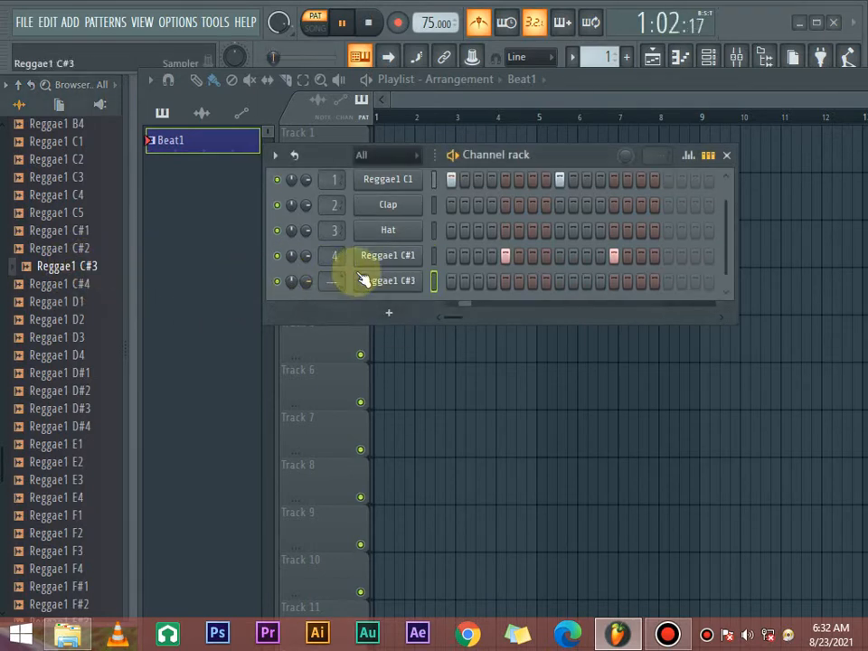
{"action": "left_click", "coordinate": [452, 283]}
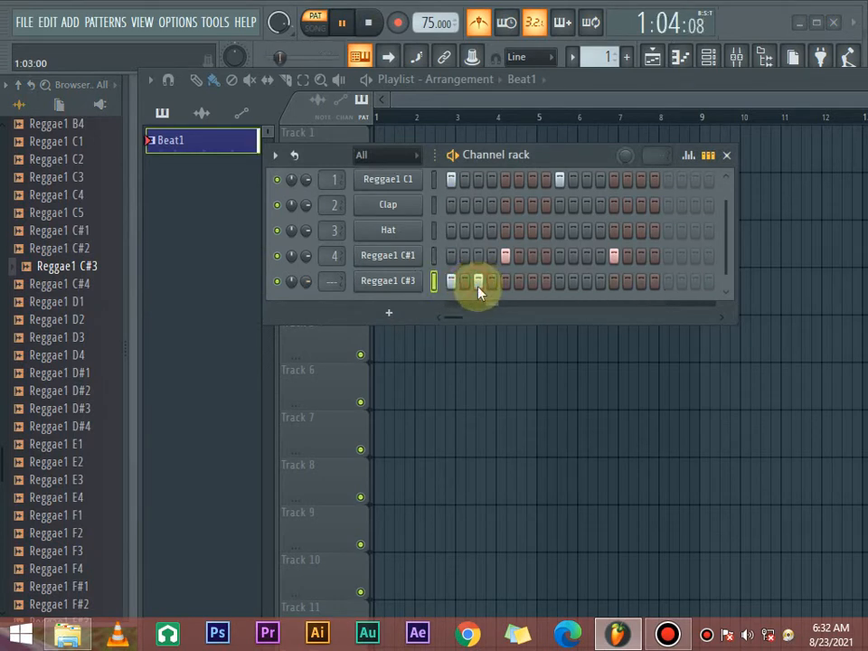
{"action": "left_click", "coordinate": [479, 282]}
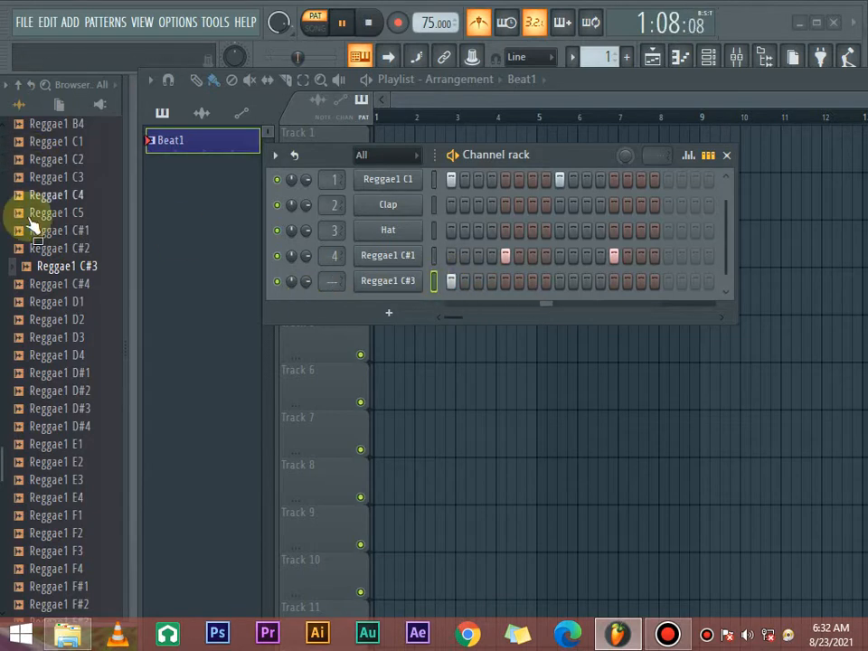
- Replace the fifth channel's sample with Reggae1 C3 and add a hit on step 3
{"action": "left_click", "coordinate": [55, 248]}
{"action": "left_click_drag", "start_coordinate": [54, 246], "coordinate": [389, 282]}
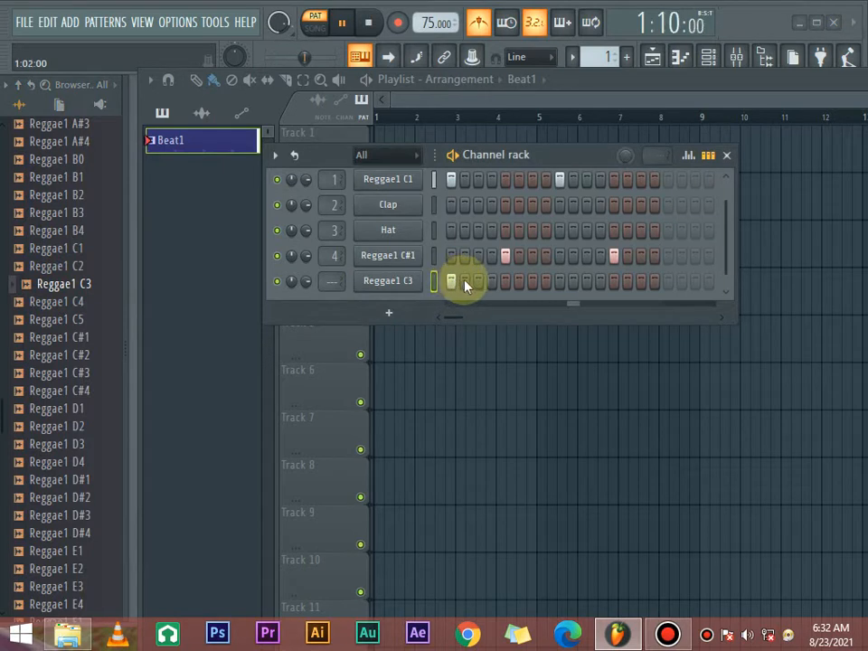
{"action": "left_click", "coordinate": [478, 281]}
{"action": "left_click", "coordinate": [505, 281]}
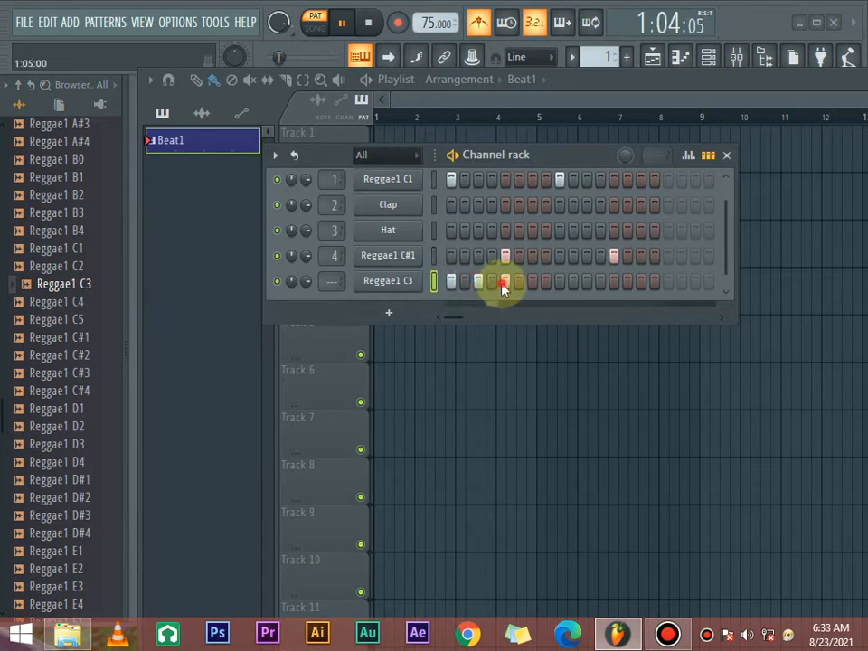
{"action": "left_click", "coordinate": [505, 283]}
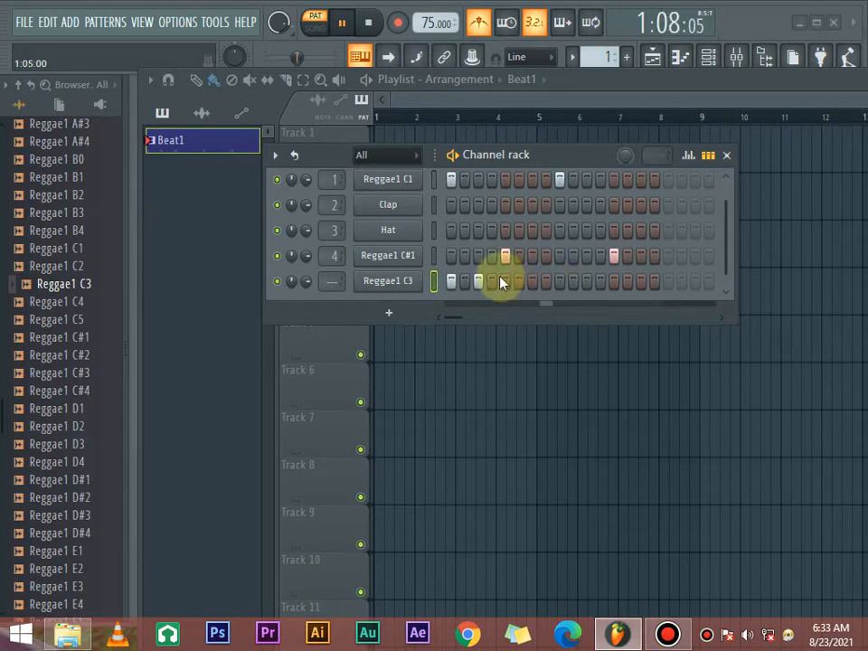
{"action": "left_click", "coordinate": [533, 281]}
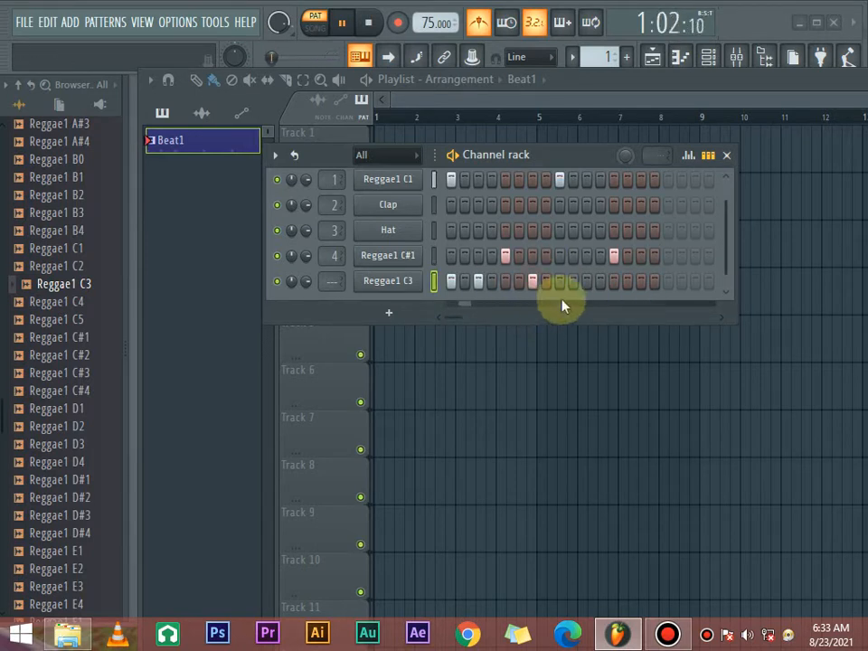
{"action": "left_click", "coordinate": [534, 281]}
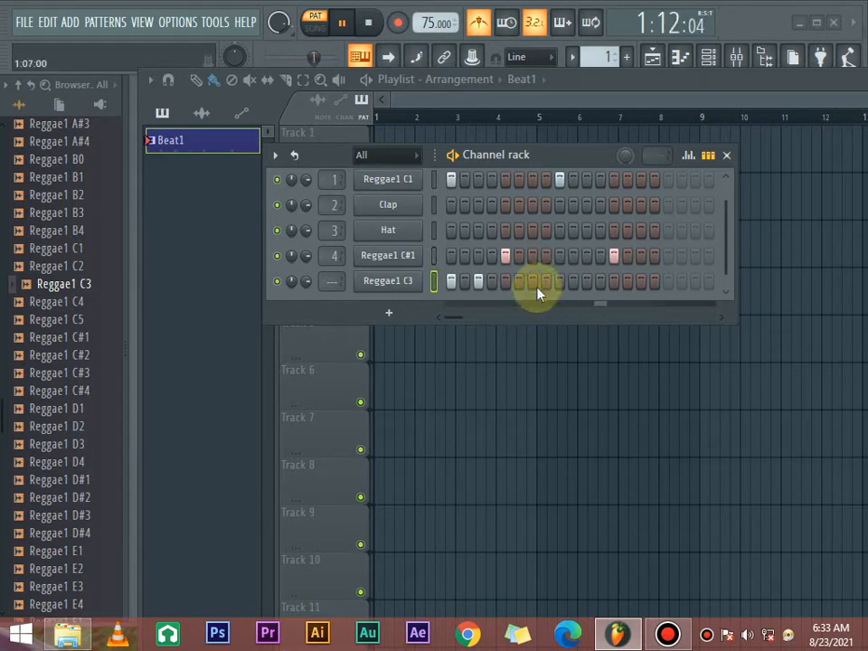
- Add Reggae1 C3 hits on steps 9 and 15
{"action": "left_click", "coordinate": [545, 282]}
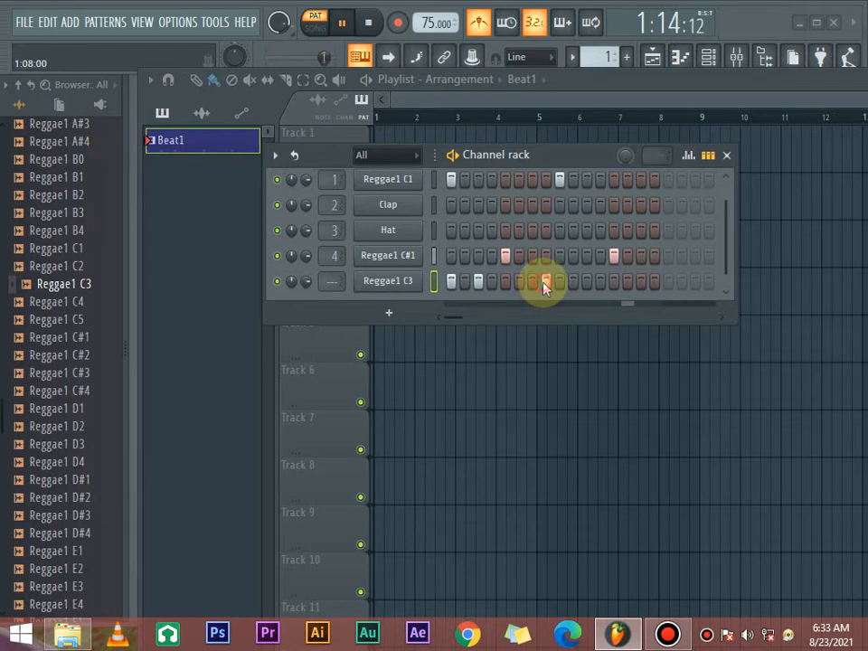
{"action": "left_click", "coordinate": [640, 283]}
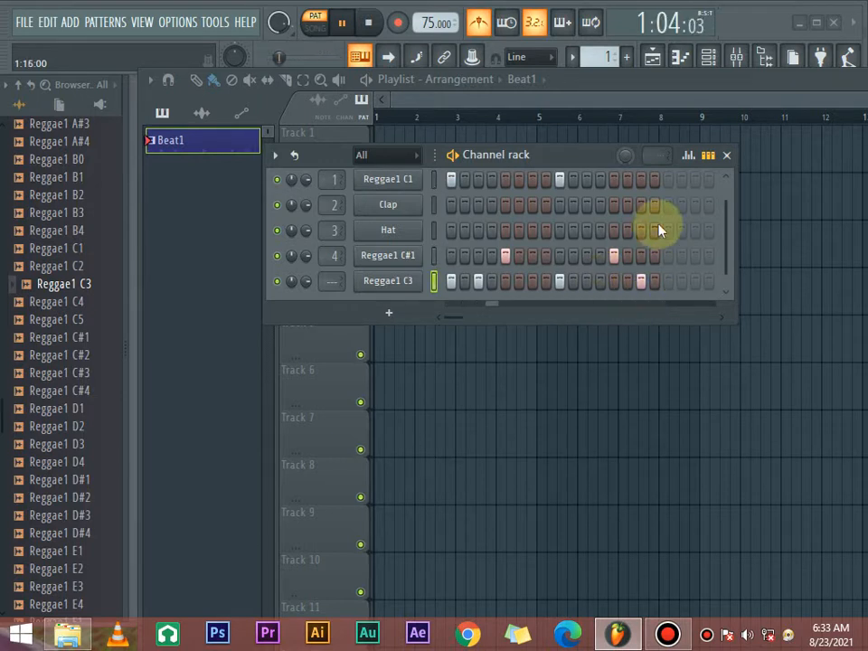
- Widen the channel rack beyond 16 steps and add Reggae1 C1 kick hits on steps 17 and 25
{"action": "left_click_drag", "start_coordinate": [581, 155], "coordinate": [525, 172]}
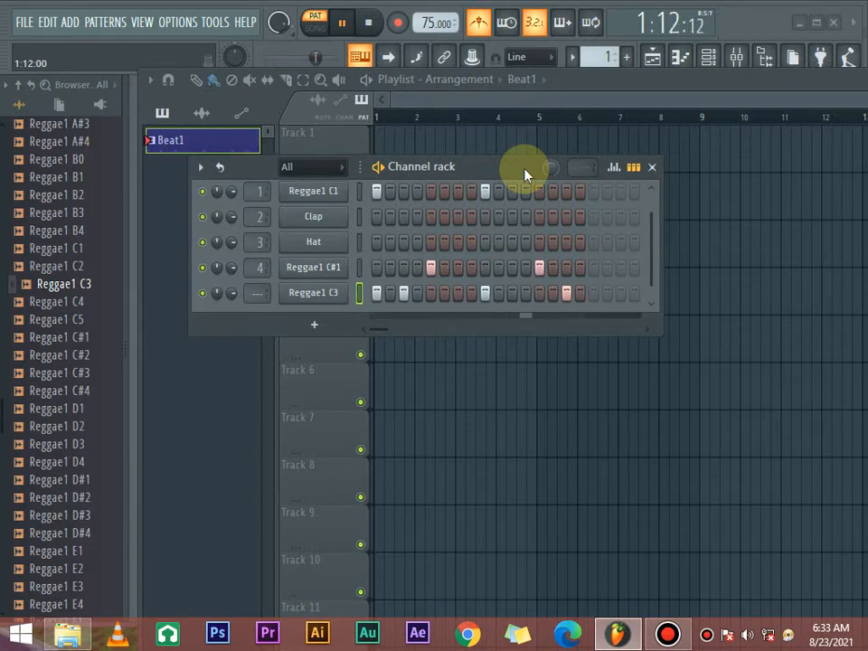
{"action": "left_click_drag", "start_coordinate": [520, 174], "coordinate": [452, 190]}
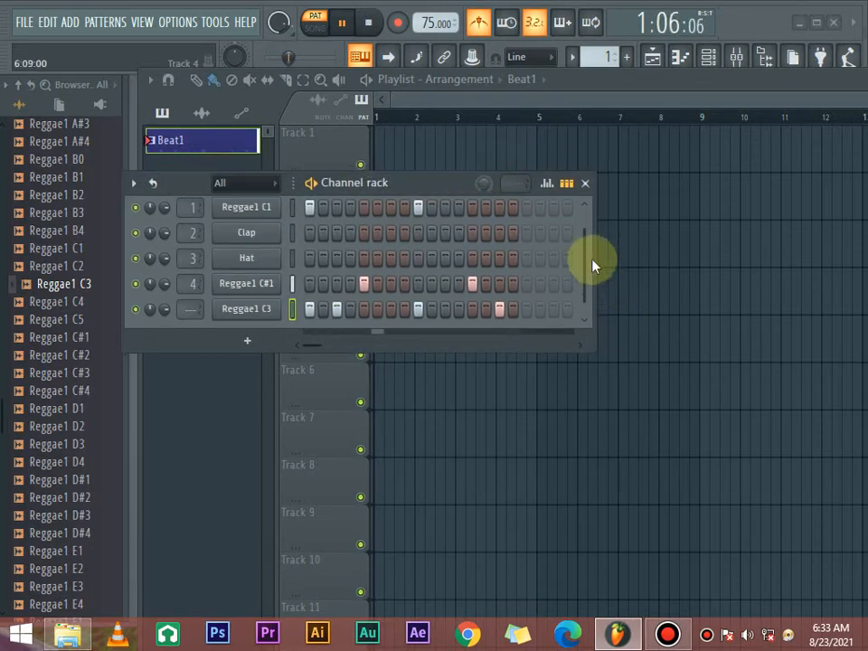
{"action": "left_click_drag", "start_coordinate": [594, 258], "coordinate": [809, 299]}
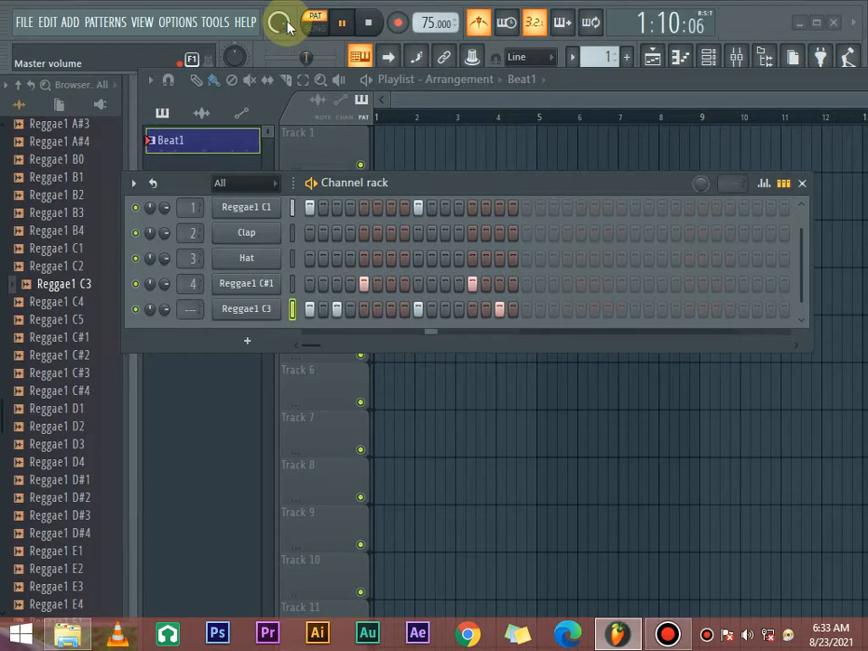
{"action": "left_click_drag", "start_coordinate": [287, 28], "coordinate": [287, 19]}
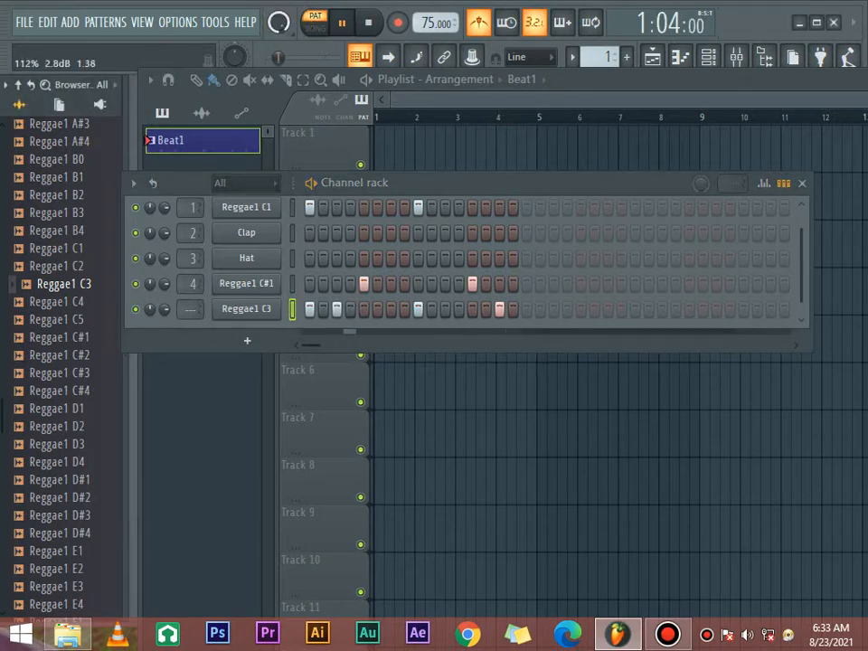
{"action": "left_click", "coordinate": [526, 209]}
{"action": "left_click", "coordinate": [636, 208]}
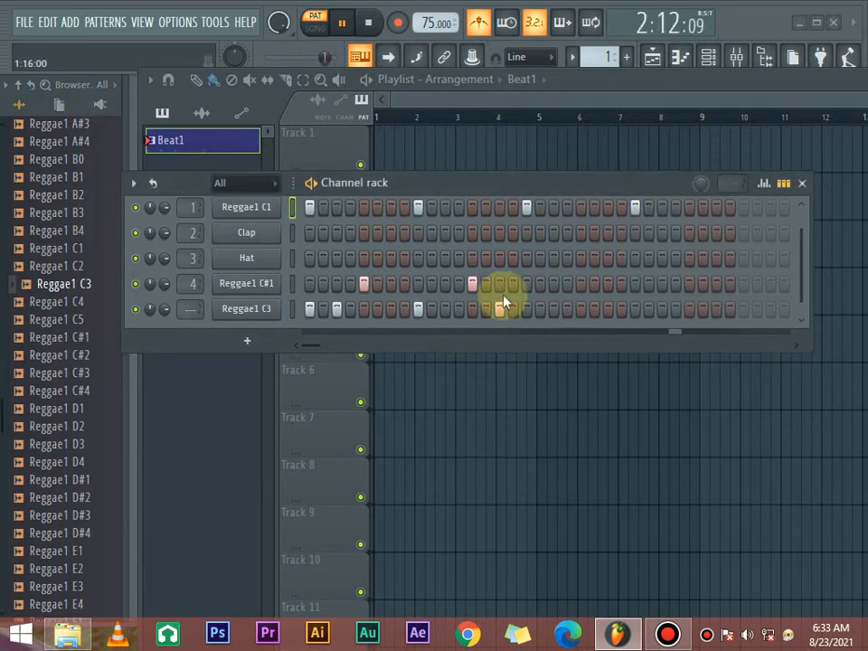
- Add Reggae1 C#1 hits on steps 21 and 29, and Reggae1 C3 hits on steps 19 and 24
{"action": "left_click", "coordinate": [580, 284]}
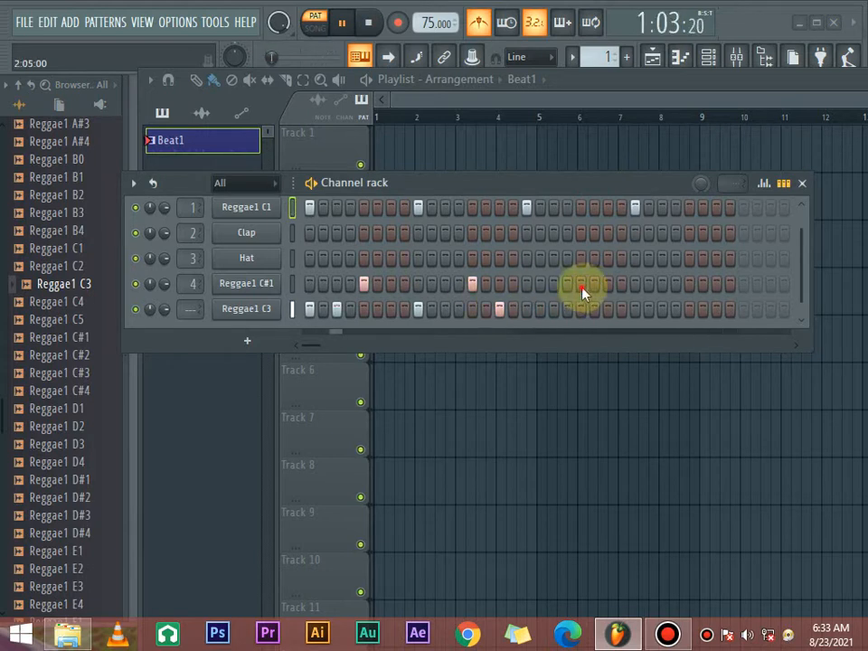
{"action": "left_click", "coordinate": [687, 284]}
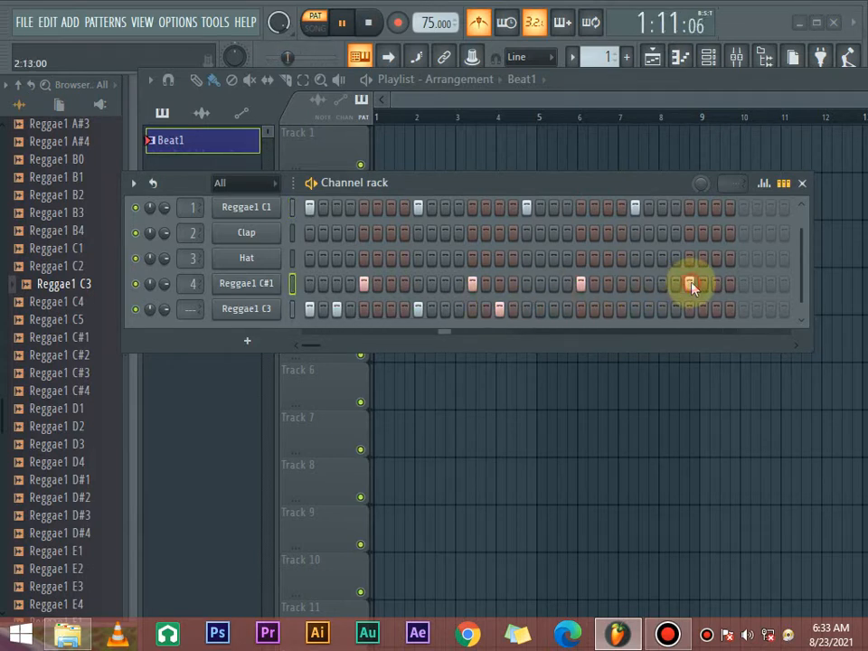
{"action": "left_click", "coordinate": [553, 310]}
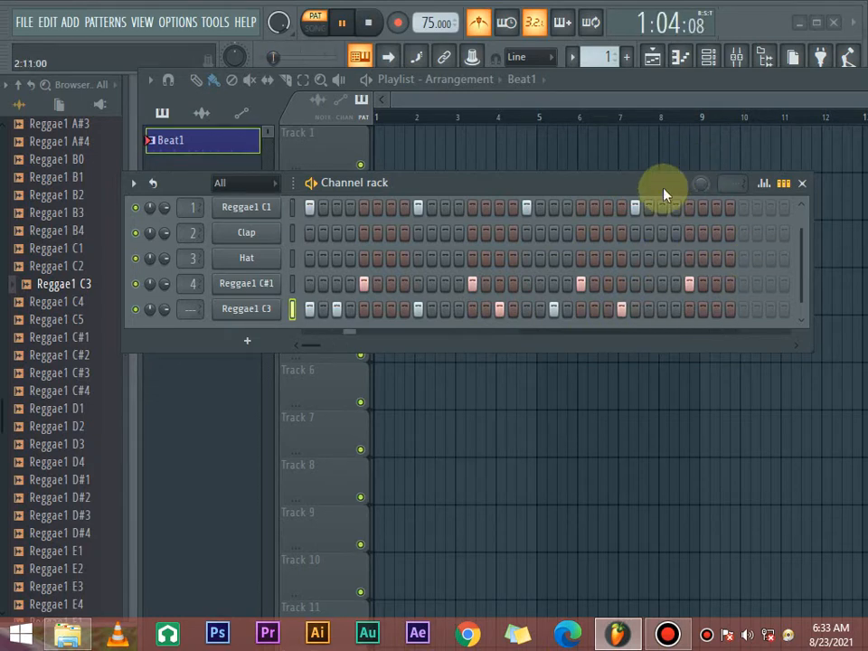
- Widen the channel rack further and add Reggae1 C1 kick hits on steps 33 and 41
{"action": "left_click_drag", "start_coordinate": [664, 188], "coordinate": [418, 201]}
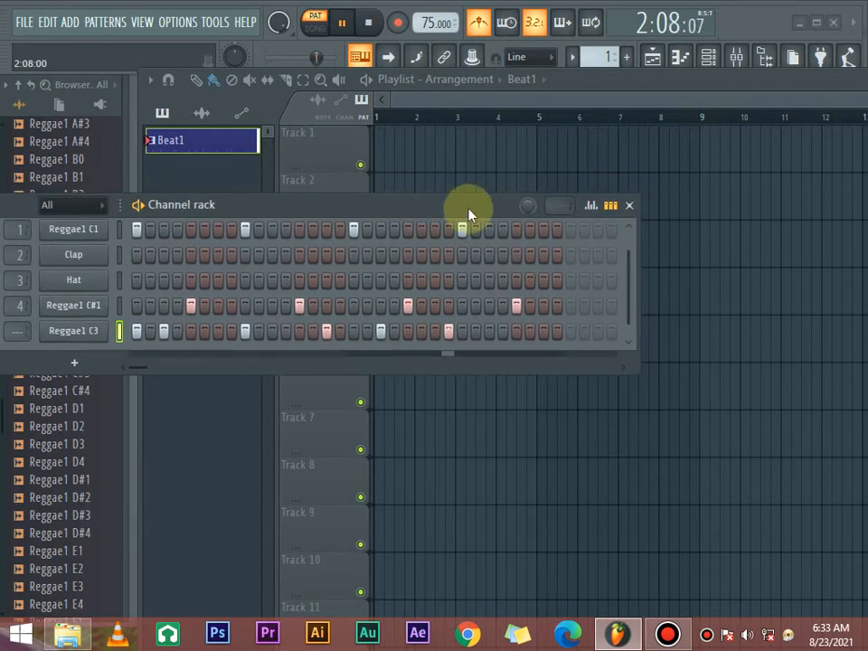
{"action": "left_click_drag", "start_coordinate": [639, 287], "coordinate": [799, 298]}
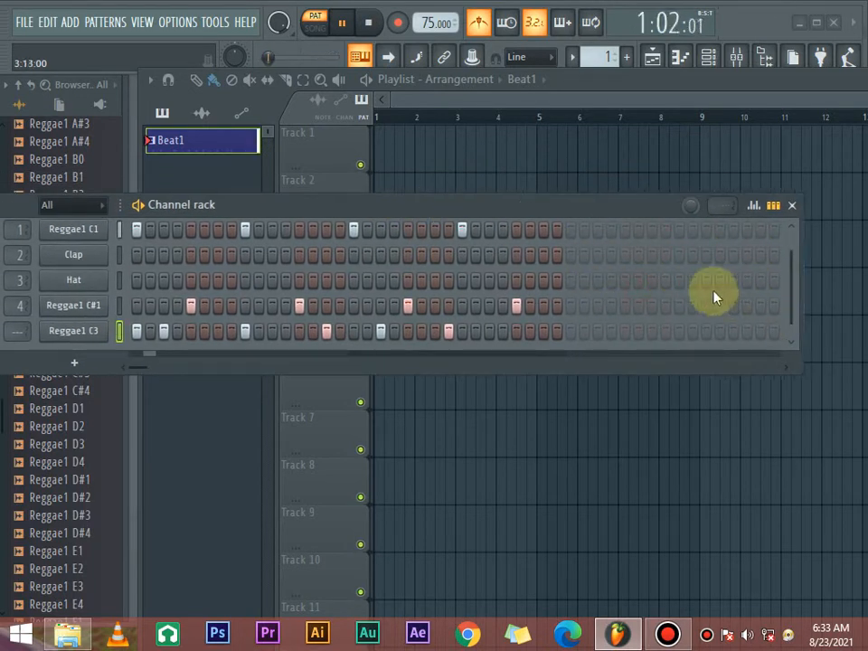
{"action": "left_click", "coordinate": [571, 229]}
{"action": "left_click", "coordinate": [679, 228]}
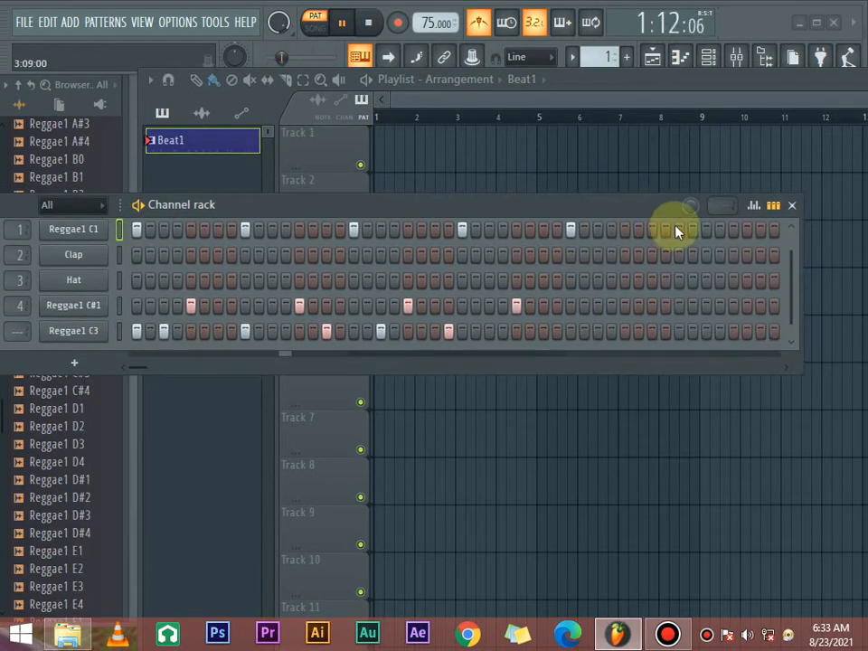
- Widen and reposition the channel rack so the channel controls are reachable, and mute the Reggae1 C3 channel
{"action": "left_click_drag", "start_coordinate": [638, 201], "coordinate": [549, 208]}
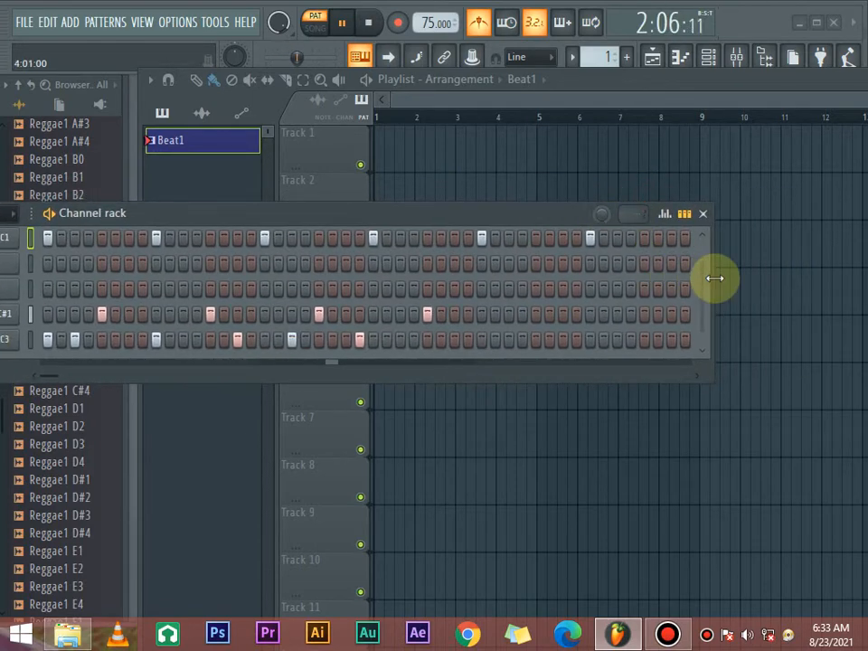
{"action": "left_click_drag", "start_coordinate": [713, 280], "coordinate": [747, 285]}
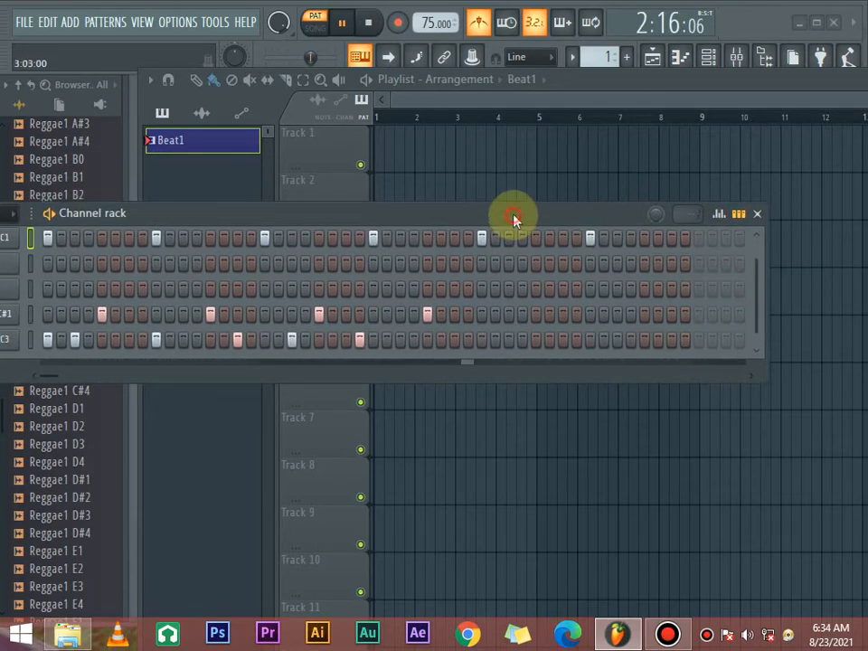
{"action": "left_click_drag", "start_coordinate": [513, 219], "coordinate": [664, 193]}
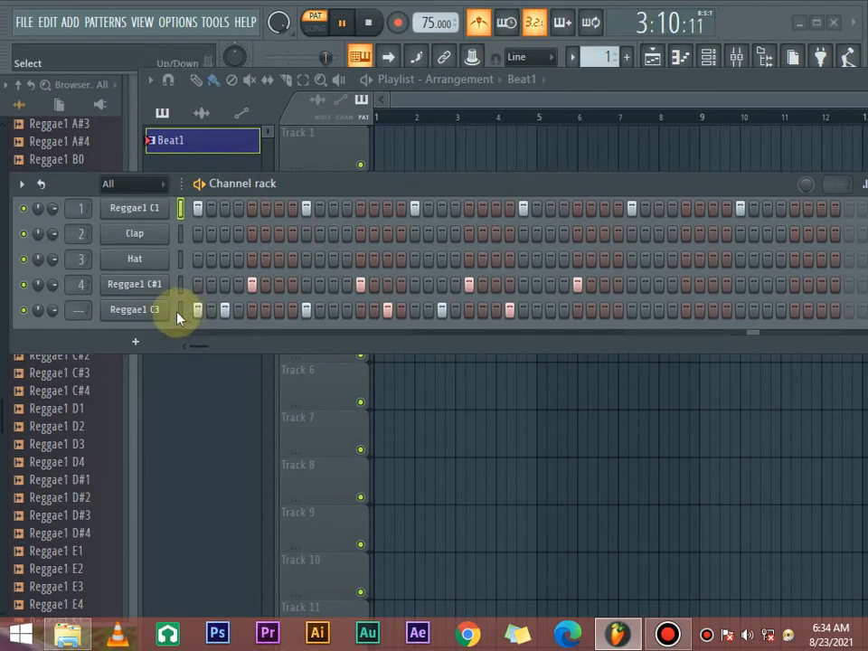
{"action": "left_click", "coordinate": [24, 310]}
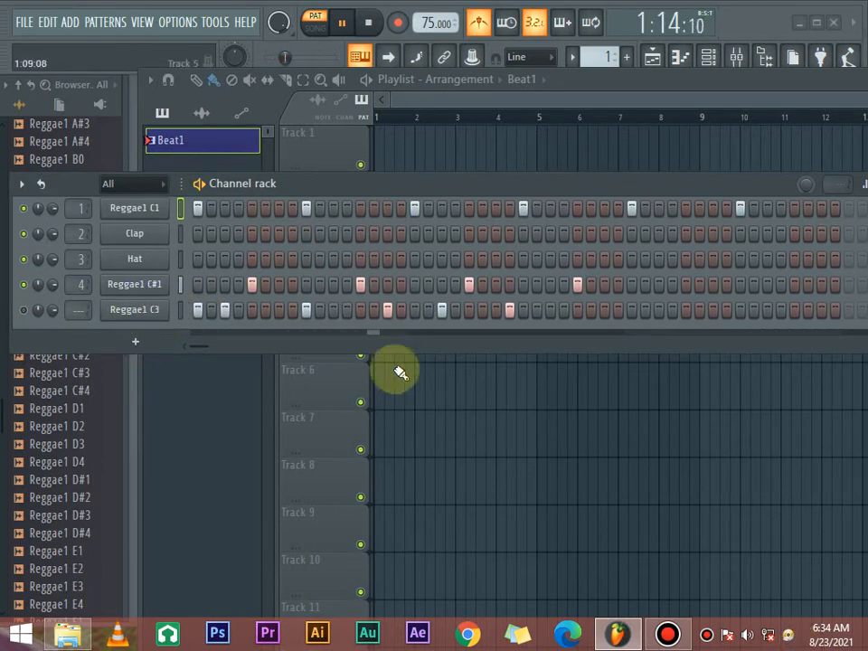
- Add Reggae1 C#1 hits on steps 37 and 45
{"action": "key", "text": "space"}
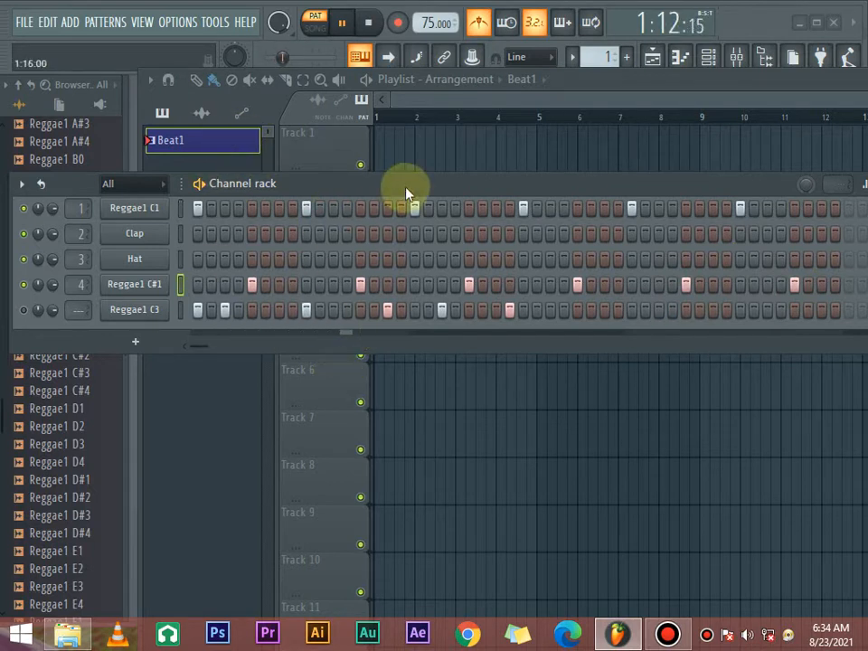
- Try extra hits on Reggae1 C#1 step 24 and on Reggae1 C1 steps 23 and 27, playing the pattern to judge them
{"action": "left_click", "coordinate": [510, 284]}
{"action": "key", "text": "space"}
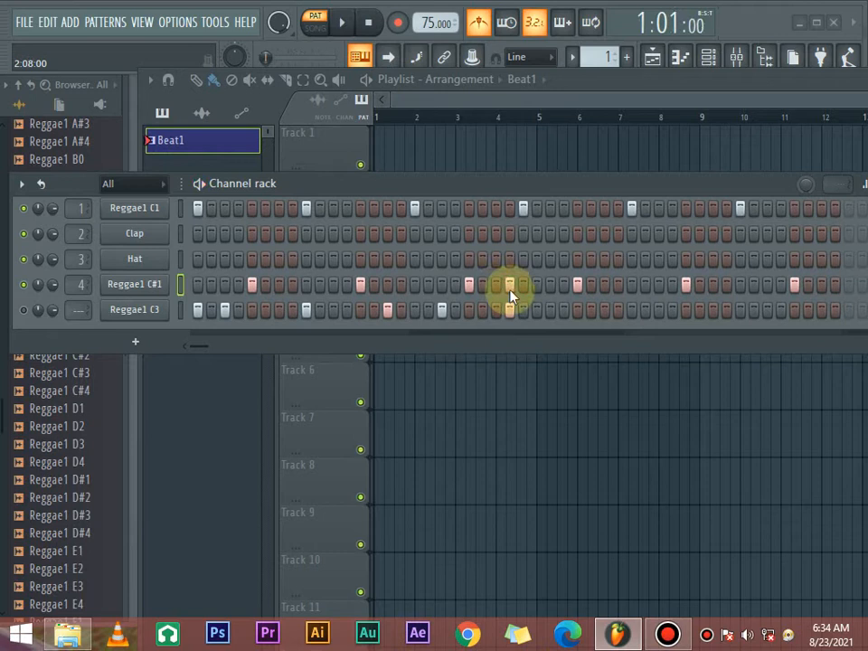
{"action": "left_click", "coordinate": [497, 210]}
{"action": "key", "text": "space"}
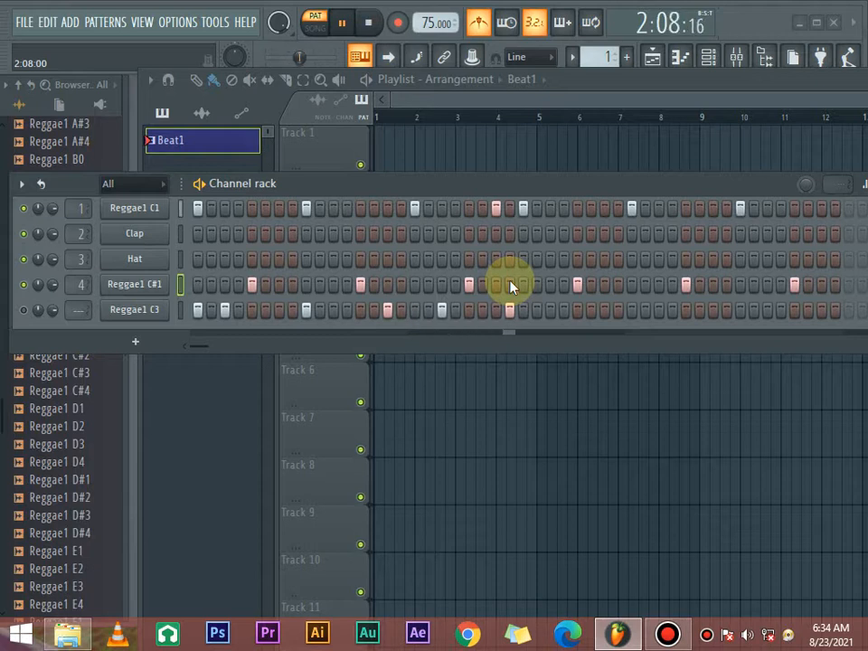
{"action": "key", "text": "space"}
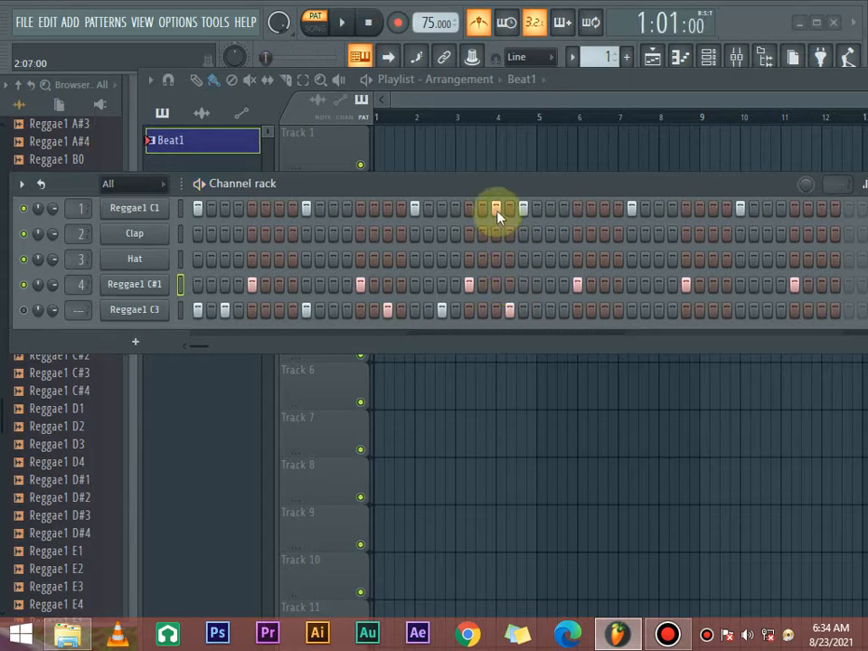
{"action": "left_click", "coordinate": [496, 212]}
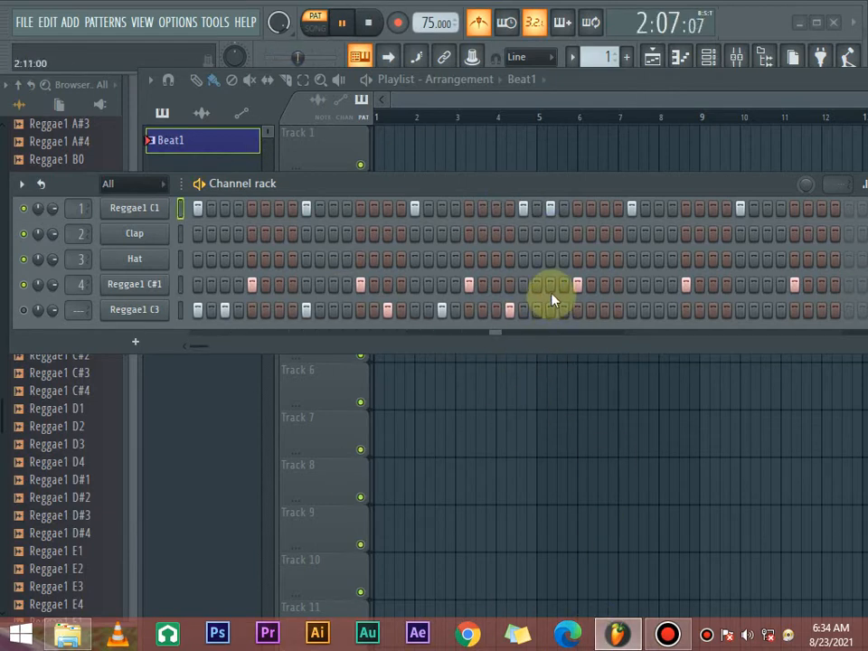
{"action": "key", "text": "space"}
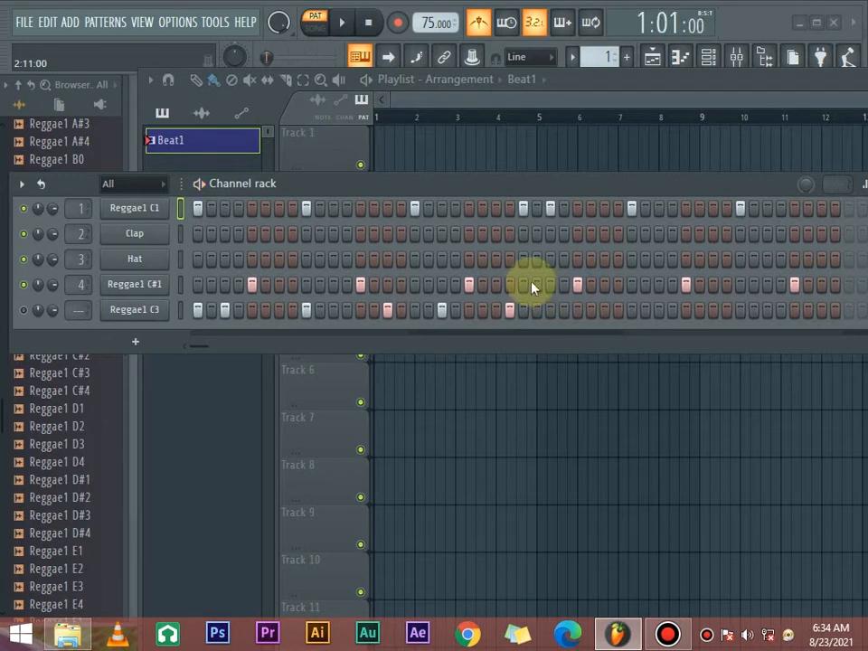
- Place the extra Reggae1 C1 kick on step 19, leaving step 27 empty, and play the pattern
{"action": "left_click", "coordinate": [548, 211]}
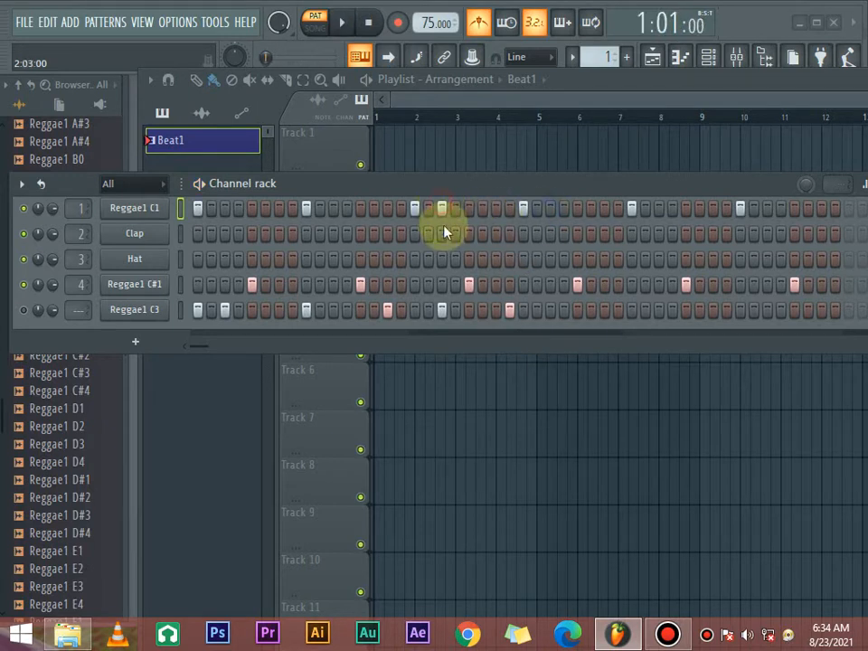
{"action": "key", "text": "space"}
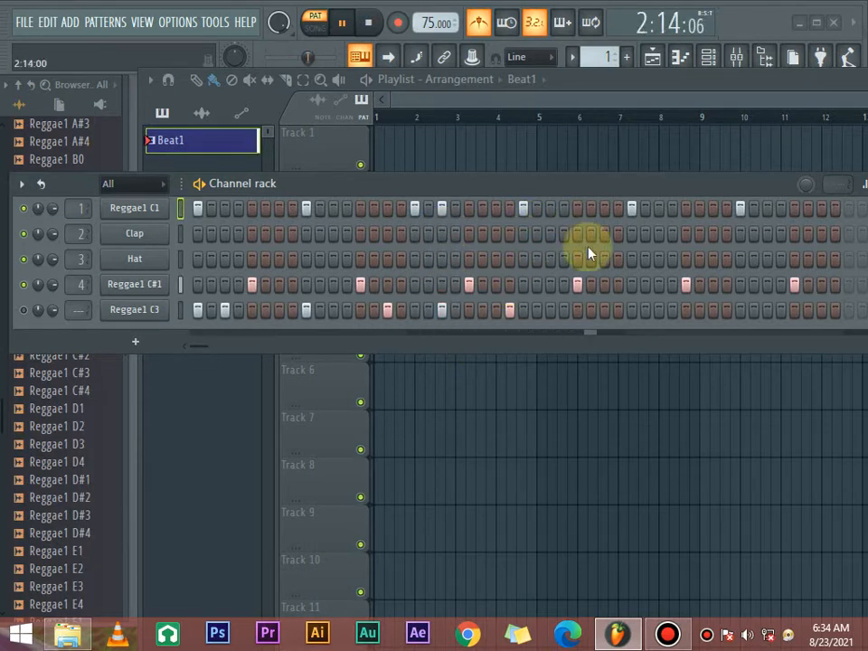
{"action": "left_click_drag", "start_coordinate": [638, 187], "coordinate": [600, 188]}
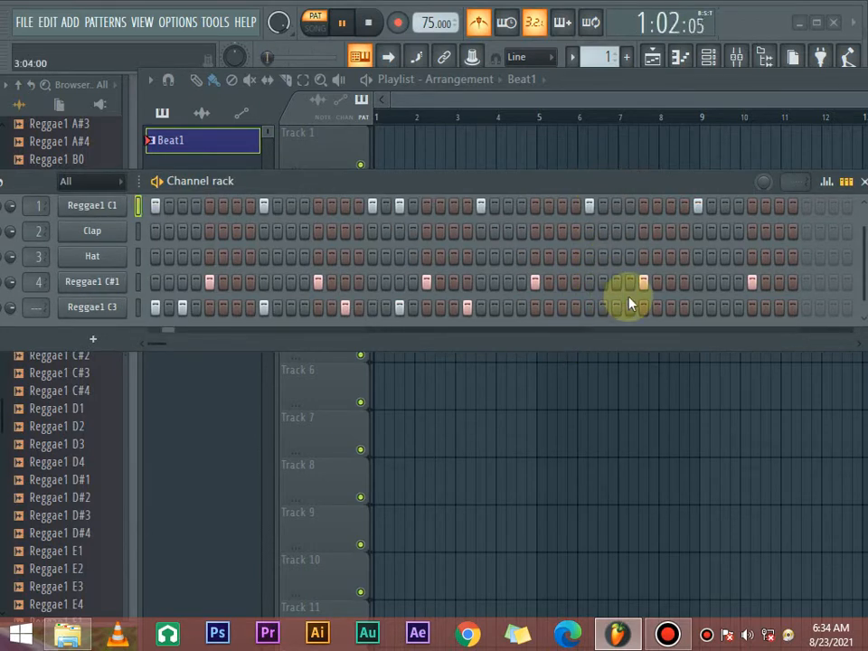
{"action": "key", "text": "space"}
- Add a Reggae1 C#1 pickup hit on step 43, trying step 44 as well but leaving it empty, and audition the result
{"action": "left_click_drag", "start_coordinate": [624, 181], "coordinate": [523, 186]}
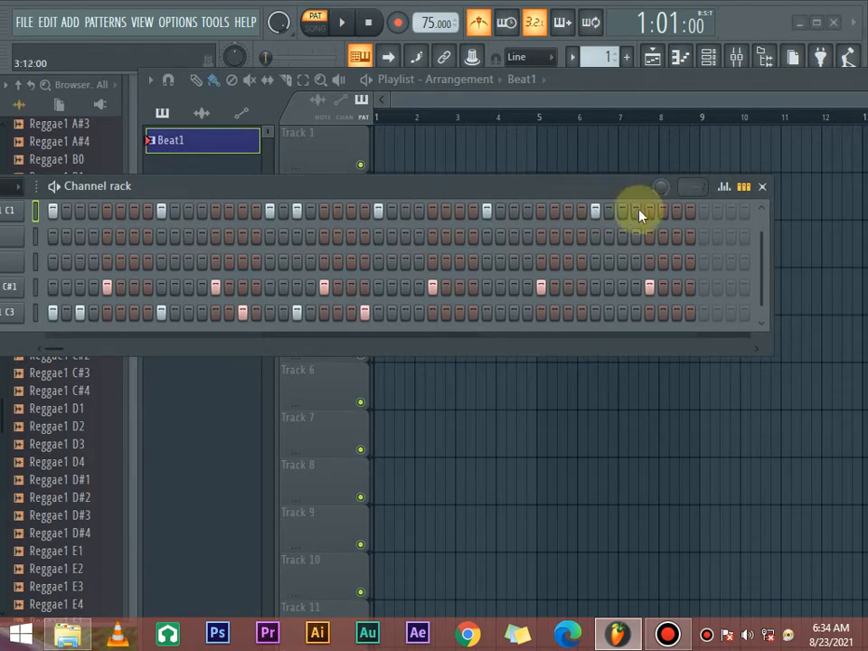
{"action": "left_click", "coordinate": [637, 289]}
{"action": "left_click", "coordinate": [622, 289]}
{"action": "key", "text": "space"}
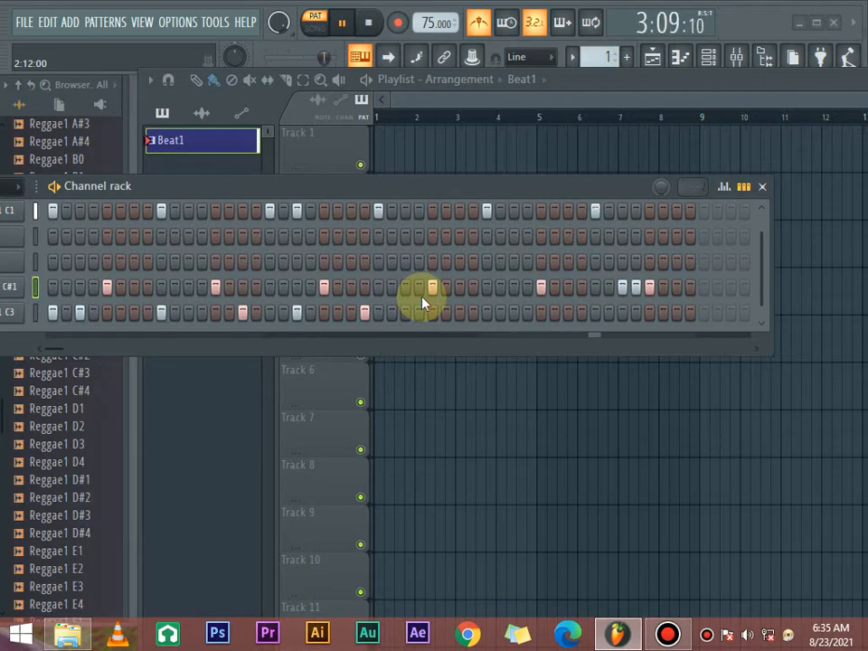
{"action": "key", "text": "space"}
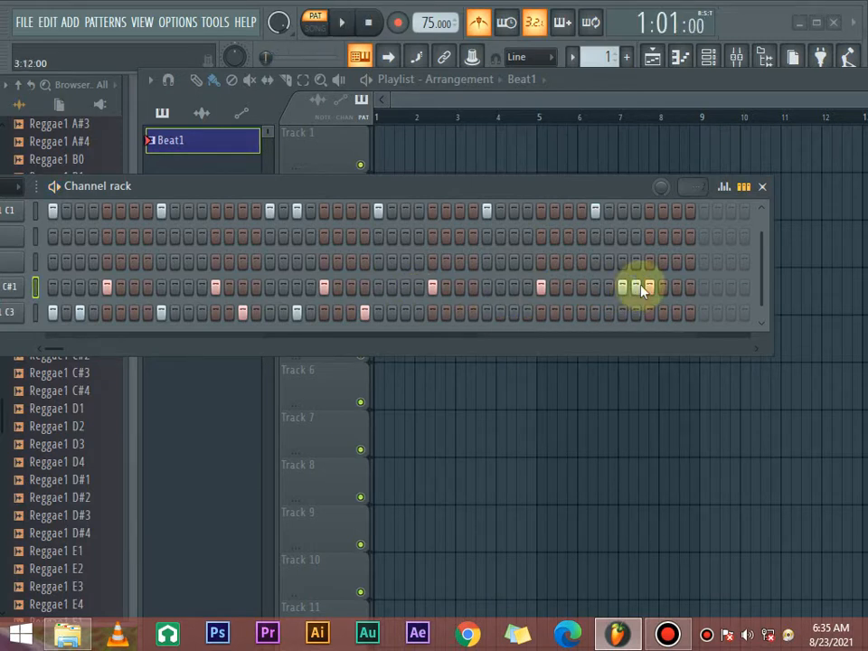
{"action": "key", "text": "space"}
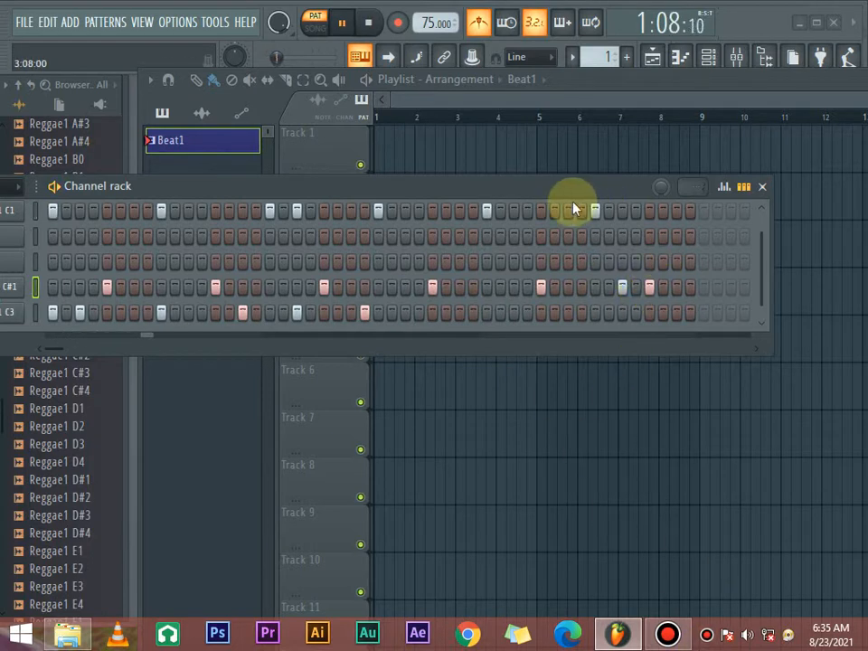
{"action": "left_click_drag", "start_coordinate": [553, 194], "coordinate": [481, 194]}
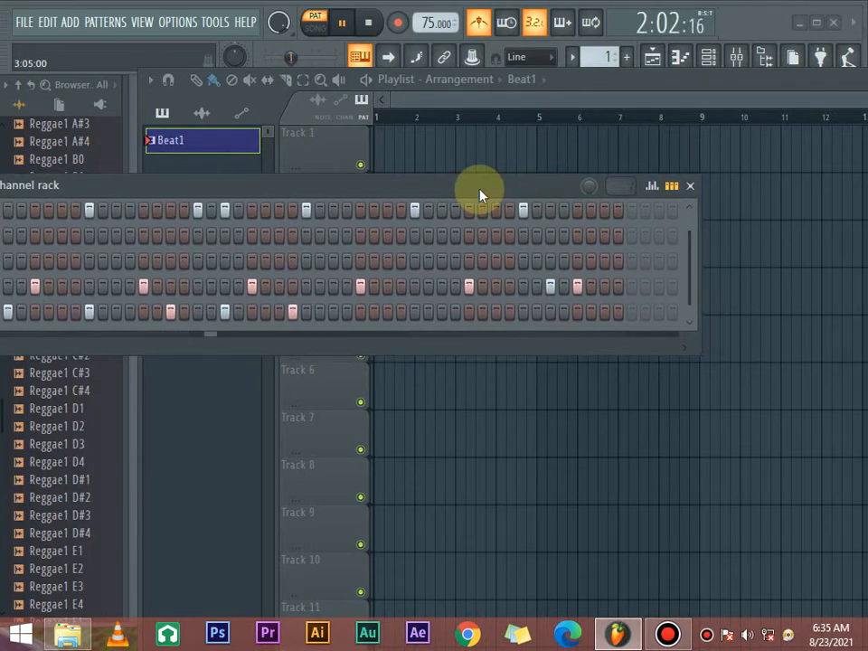
{"action": "key", "text": "space"}
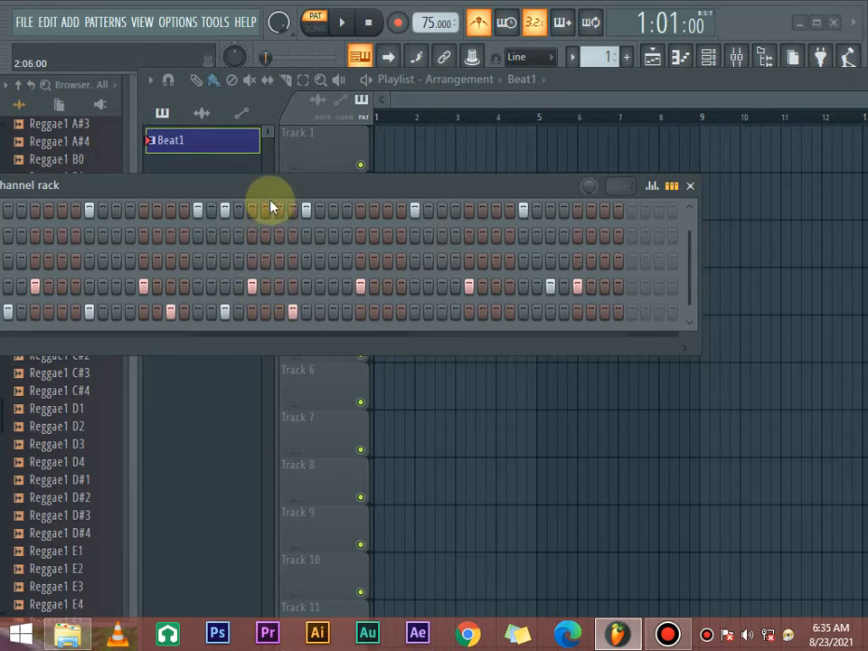
- Try an extra Reggae1 C#1 hit on step 27, step 28 and step 23 in turn, playing the pattern to compare
{"action": "left_click_drag", "start_coordinate": [275, 190], "coordinate": [412, 187]}
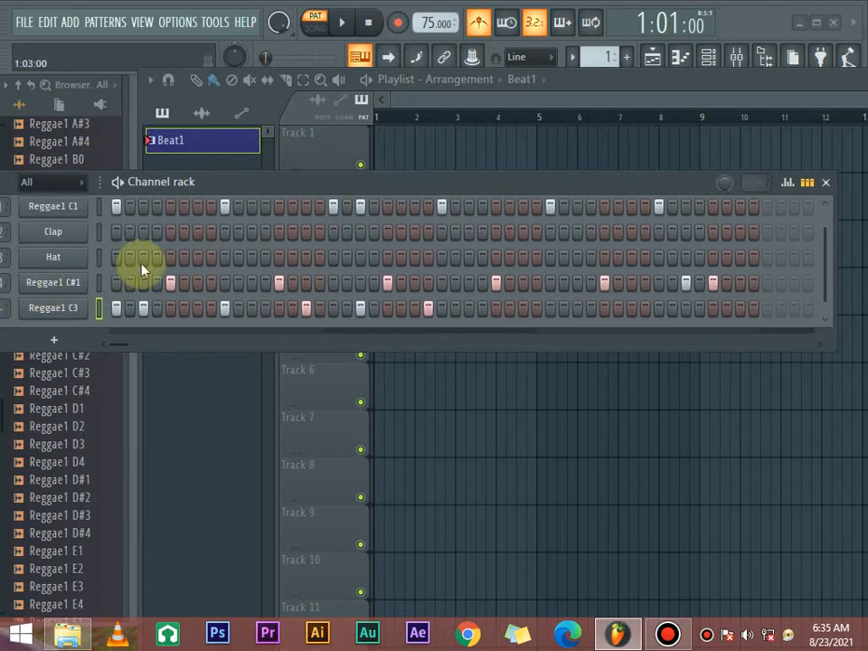
{"action": "left_click", "coordinate": [469, 284]}
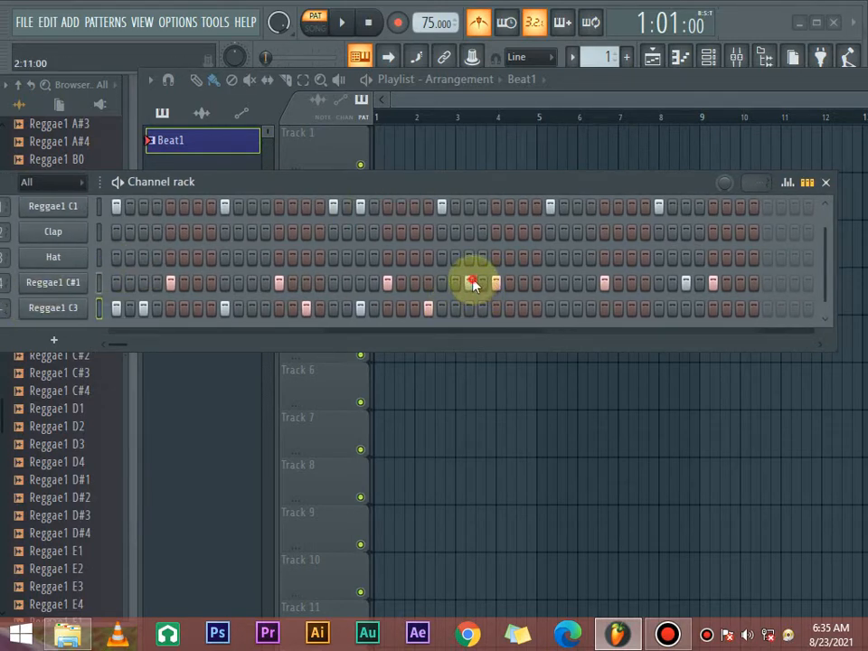
{"action": "key", "text": "space"}
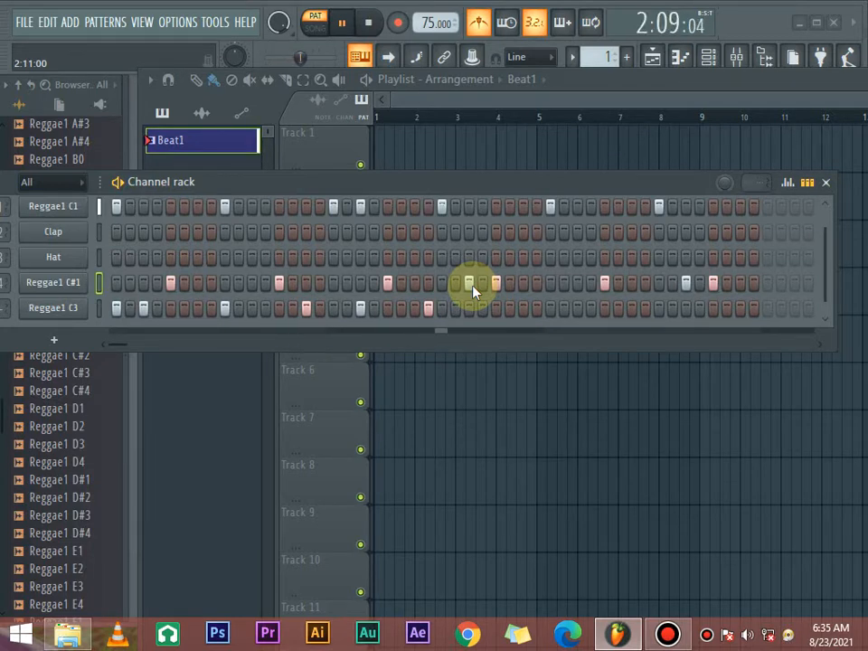
{"action": "key", "text": "space"}
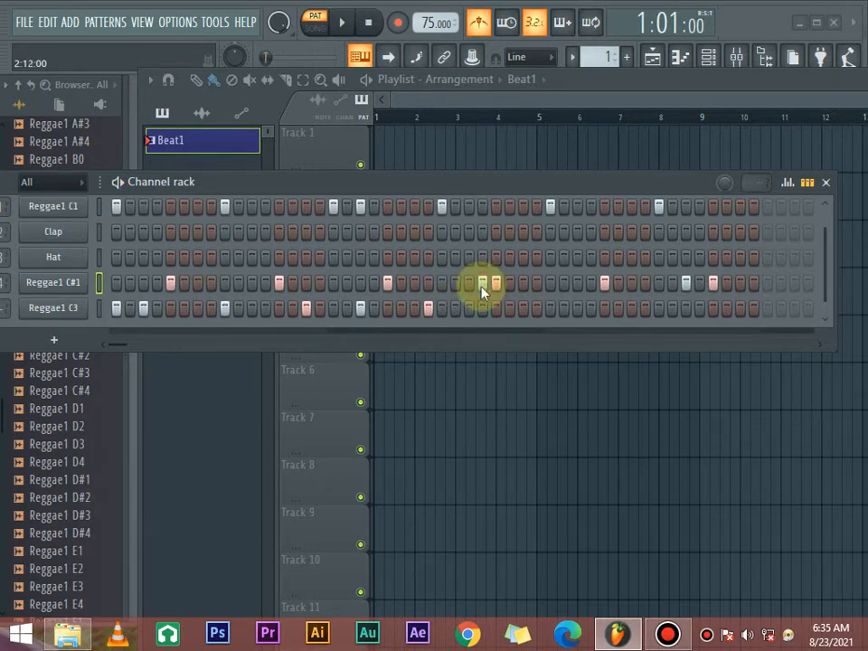
{"action": "key", "text": "space"}
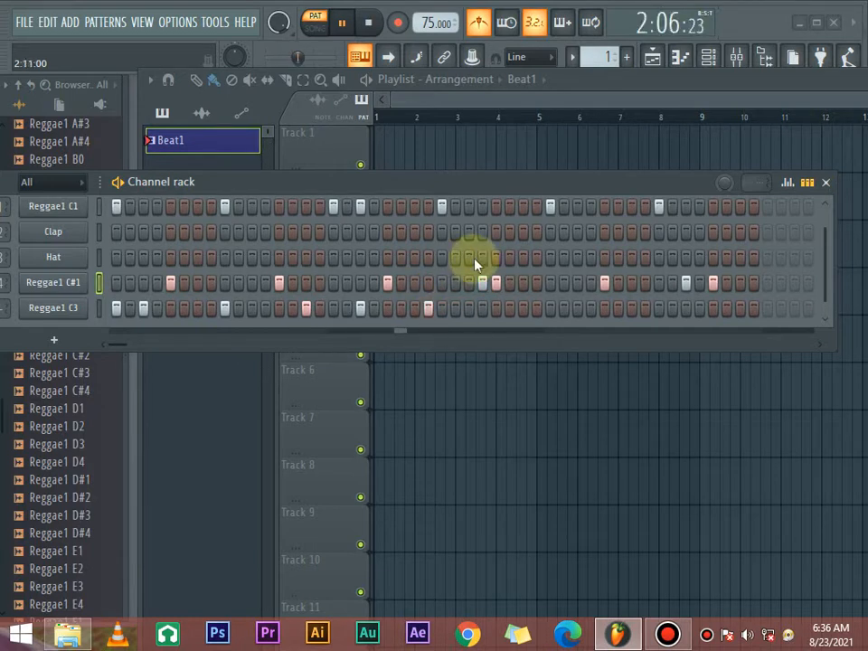
{"action": "key", "text": "space"}
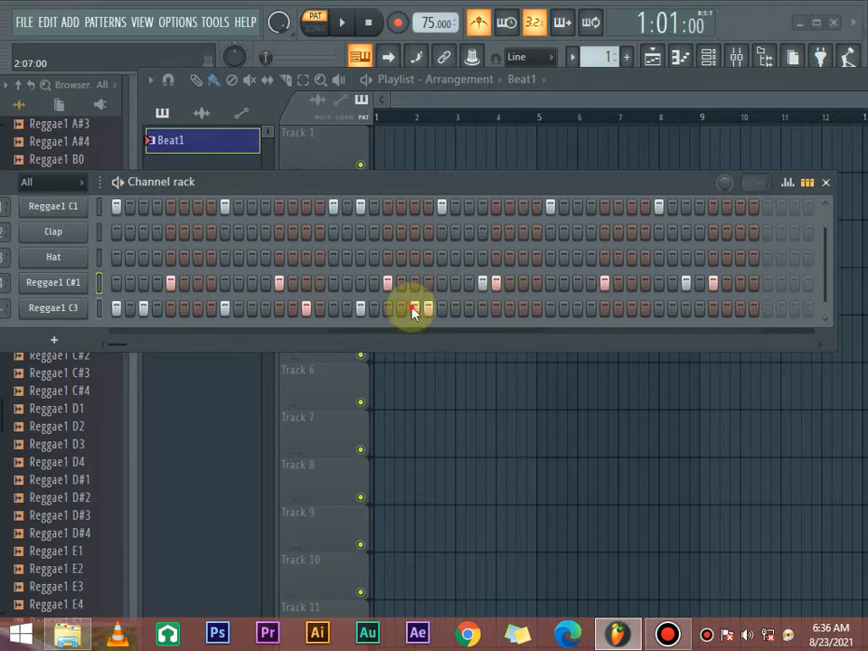
{"action": "left_click", "coordinate": [481, 282]}
{"action": "left_click", "coordinate": [414, 307]}
{"action": "left_click", "coordinate": [414, 283]}
{"action": "key", "text": "space"}
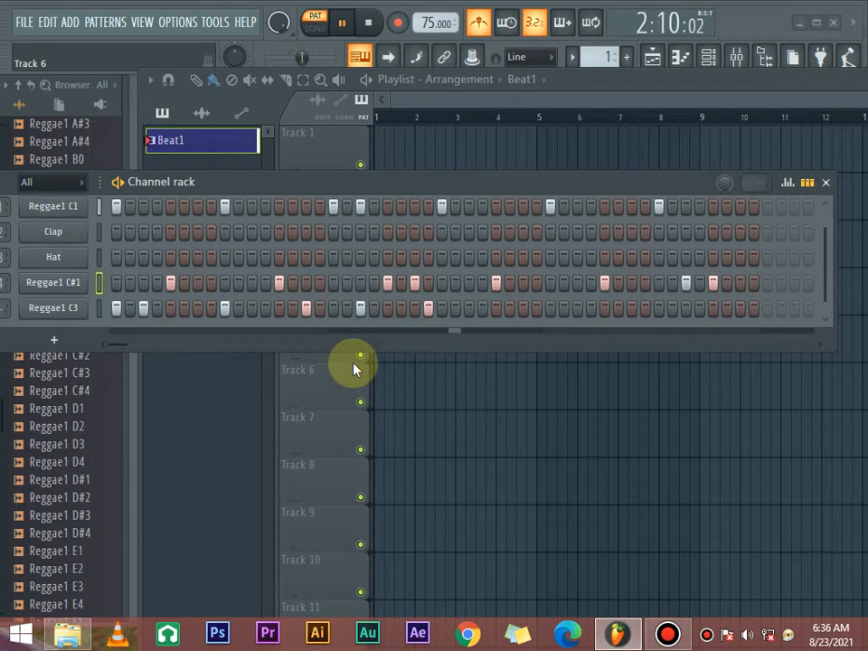
{"action": "key", "text": "space"}
{"action": "left_click", "coordinate": [415, 282]}
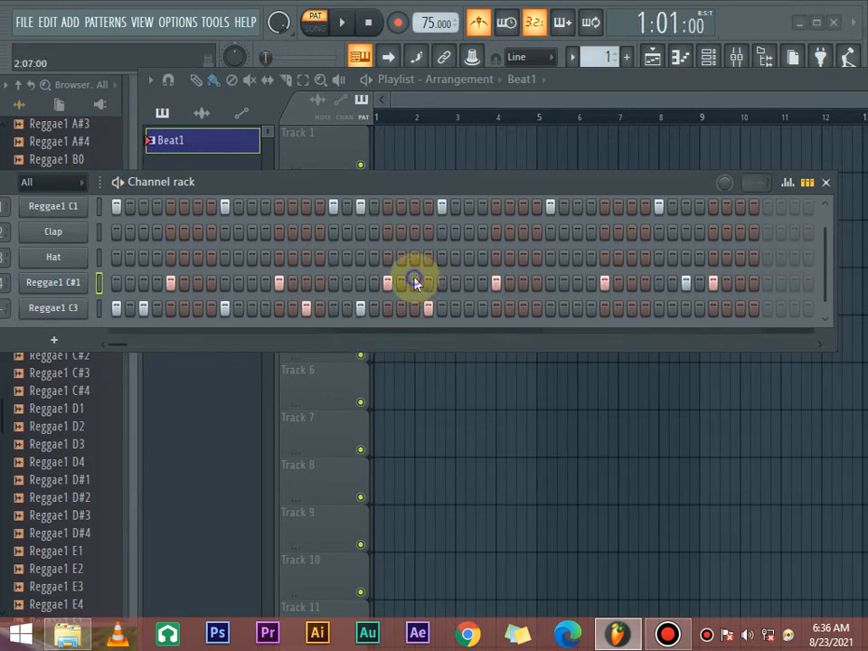
- Delete the unused Clap and Hat channels from the channel rack
{"action": "left_click_drag", "start_coordinate": [613, 184], "coordinate": [649, 186]}
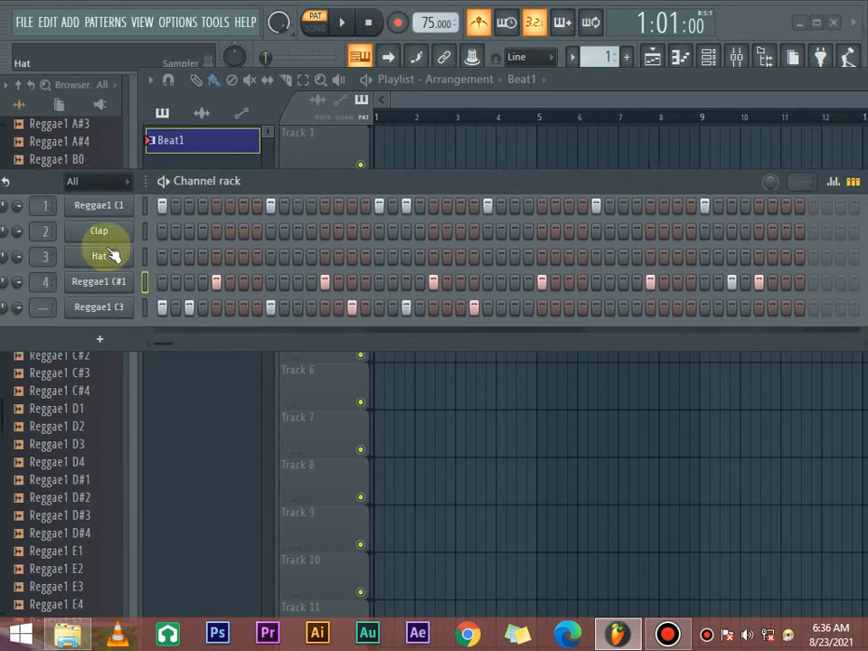
{"action": "left_click_drag", "start_coordinate": [281, 190], "coordinate": [369, 183]}
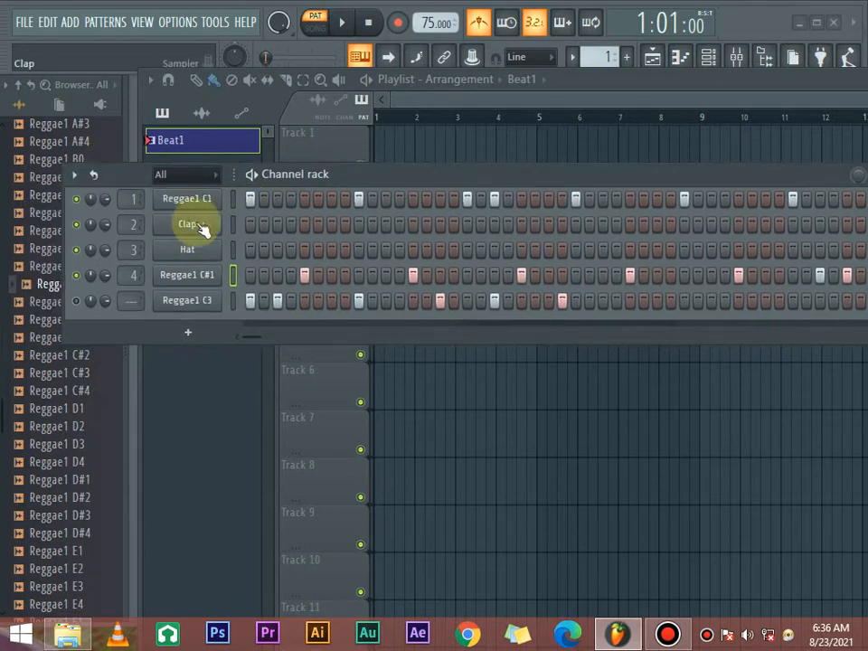
{"action": "right_click", "coordinate": [185, 226]}
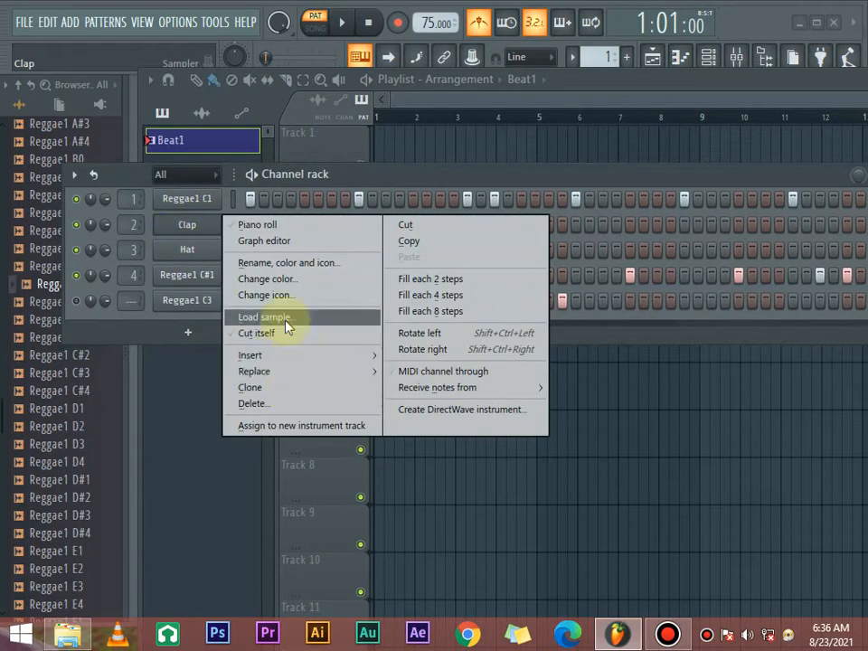
{"action": "left_click", "coordinate": [286, 404]}
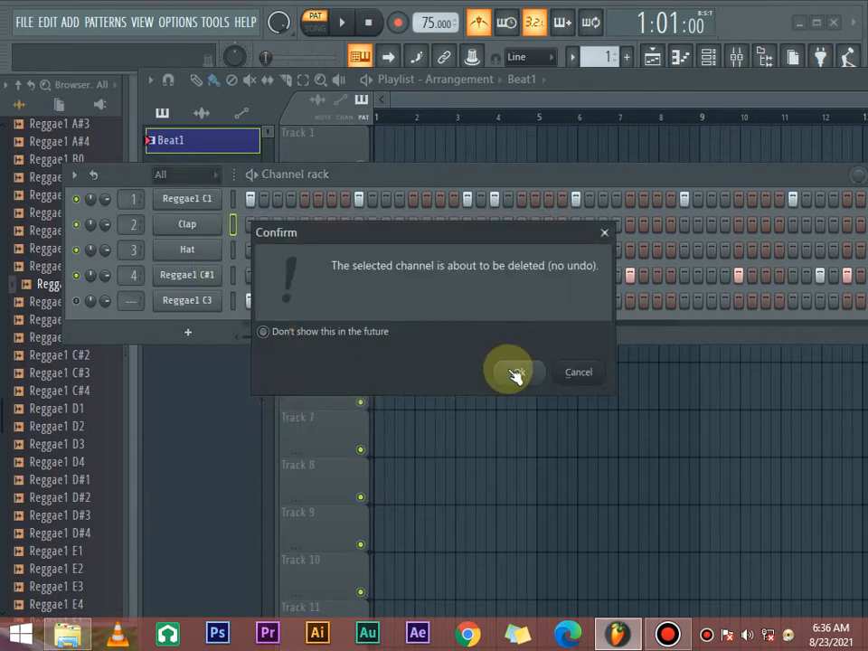
{"action": "left_click", "coordinate": [515, 370]}
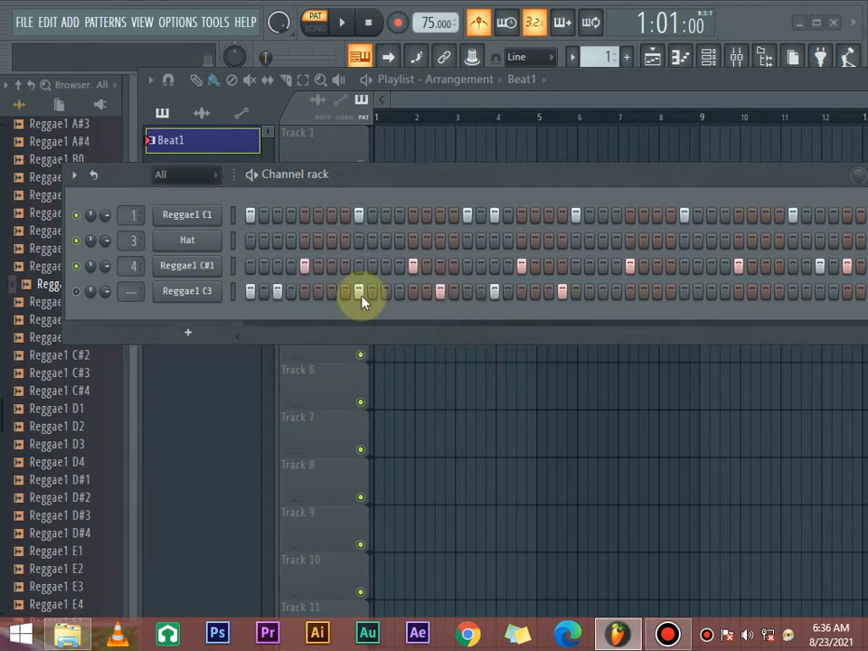
{"action": "right_click", "coordinate": [182, 249]}
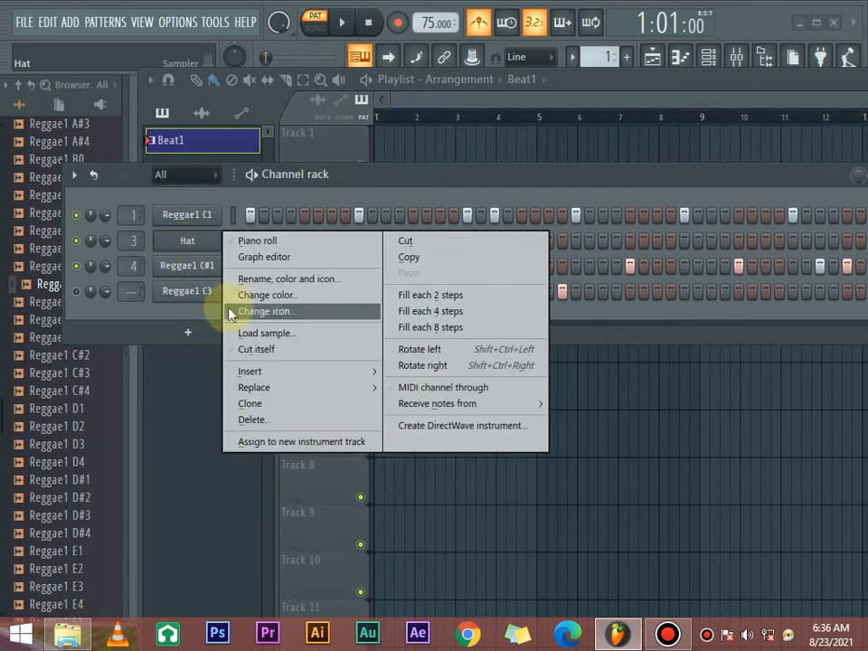
{"action": "left_click", "coordinate": [277, 421]}
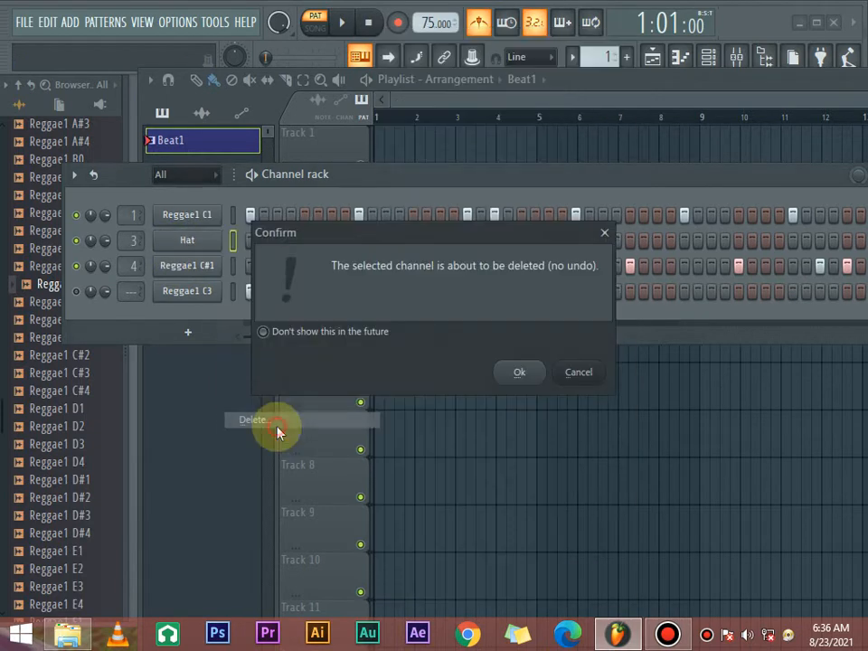
{"action": "left_click", "coordinate": [521, 373]}
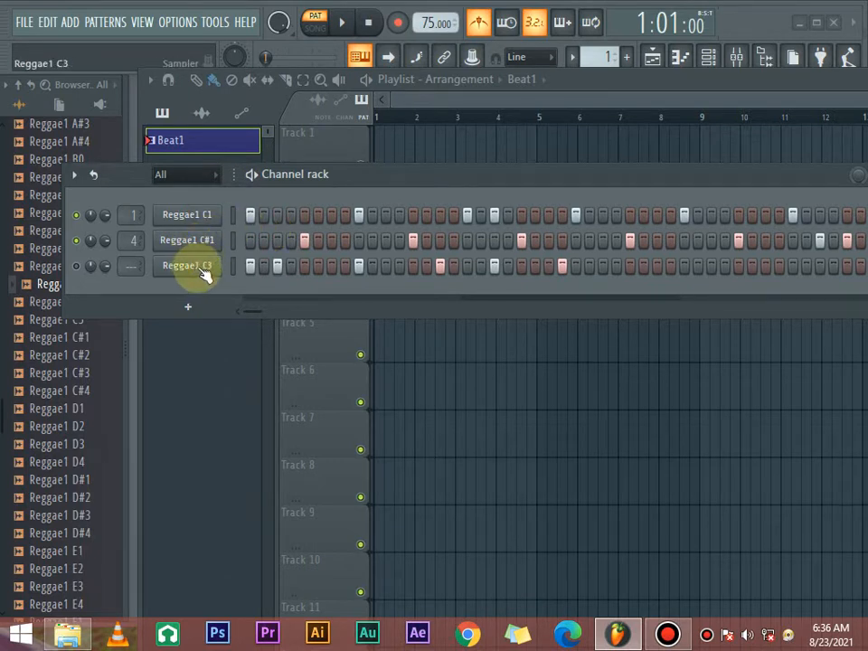
- Play the extended Beat1 pattern through to its third bar to check the kick and snare parts with Reggae1 C3 muted
{"action": "left_click", "coordinate": [85, 266]}
{"action": "key", "text": "space"}
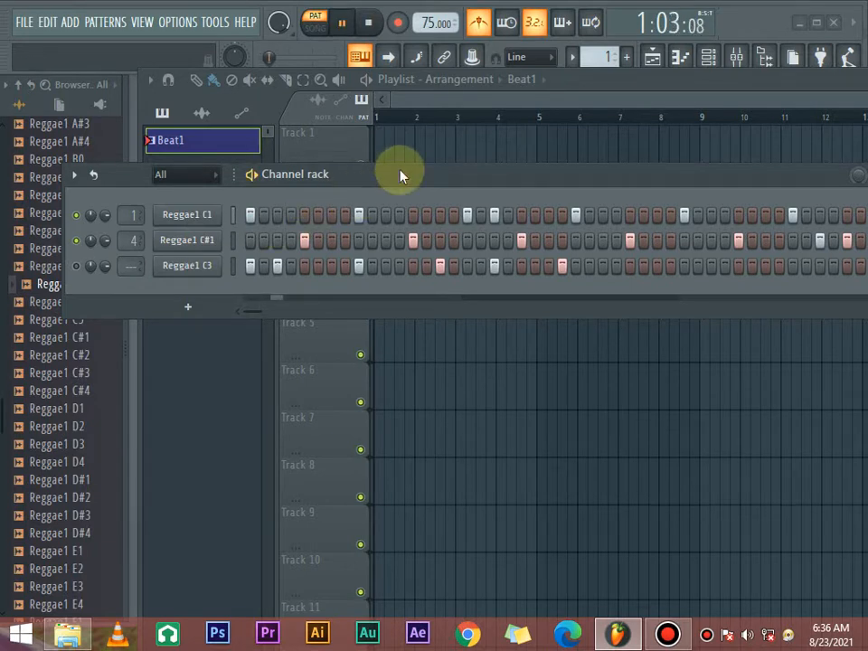
{"action": "left_click_drag", "start_coordinate": [431, 185], "coordinate": [371, 180]}
{"action": "left_click_drag", "start_coordinate": [543, 184], "coordinate": [519, 182]}
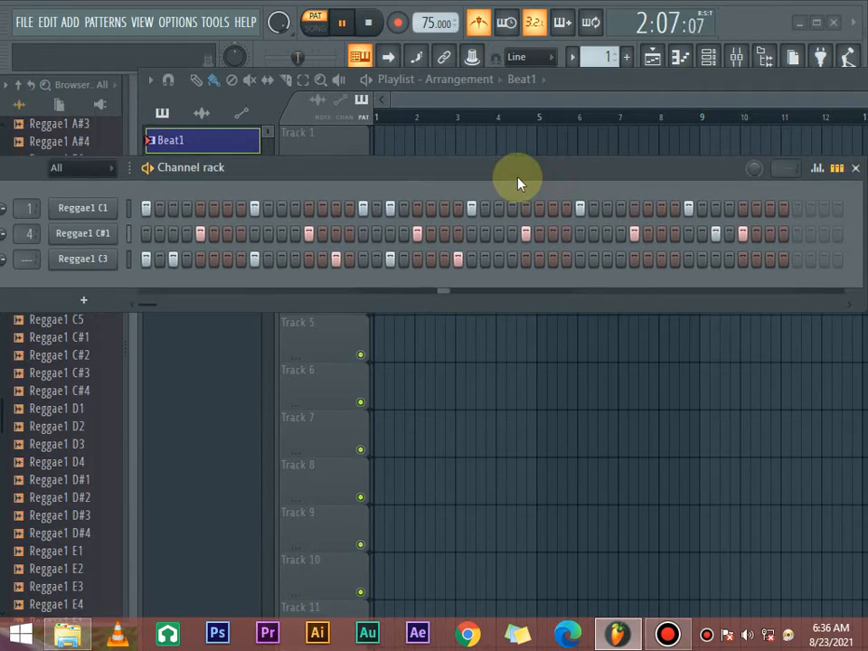
{"action": "left_click_drag", "start_coordinate": [588, 185], "coordinate": [566, 186]}
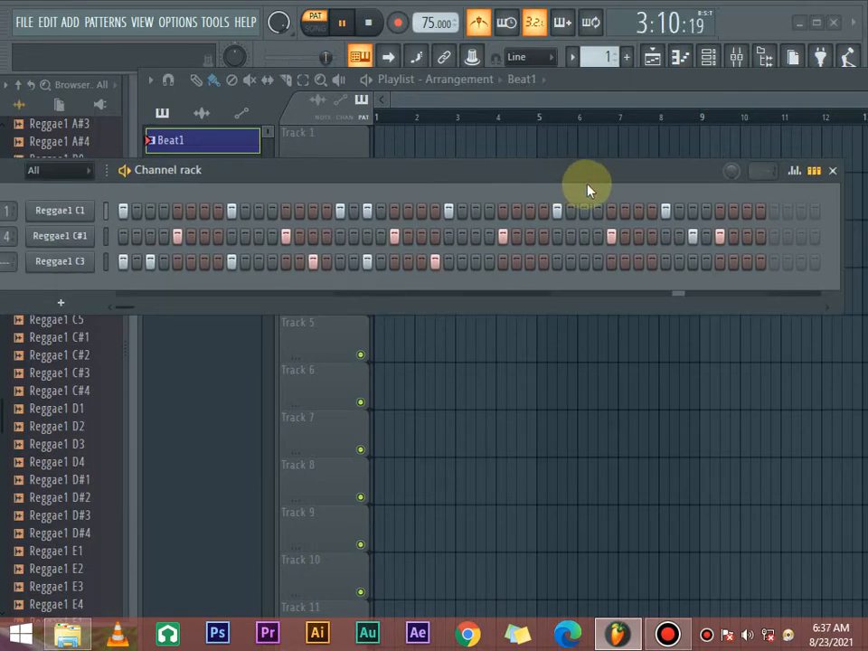
{"action": "key", "text": "space"}
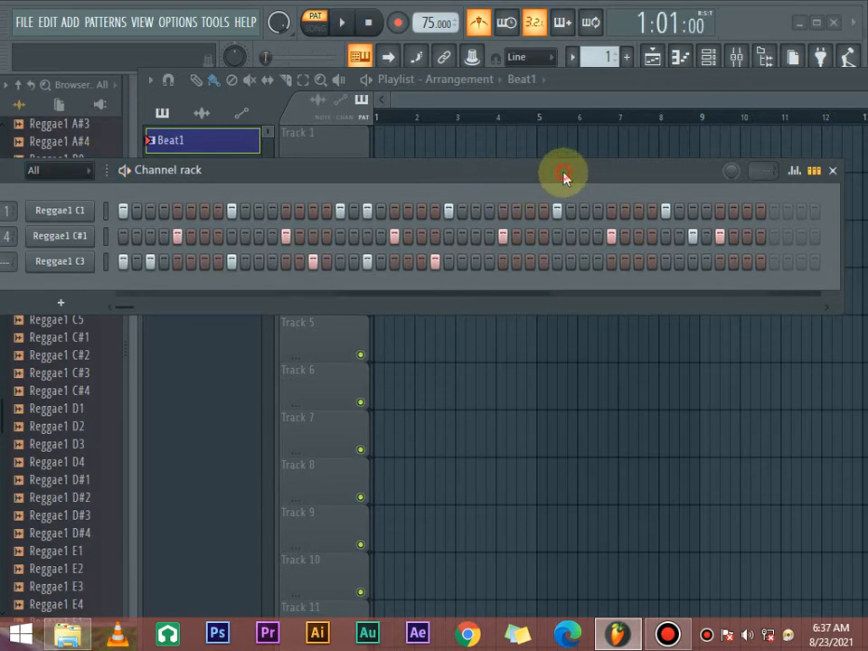
- Extend Beat1 into a fourth bar with Reggae1 C1 hits on steps 49 and 57 and Reggae1 C#1 on 53 and 61, clearing C#1 step 43
{"action": "left_click_drag", "start_coordinate": [562, 176], "coordinate": [281, 200]}
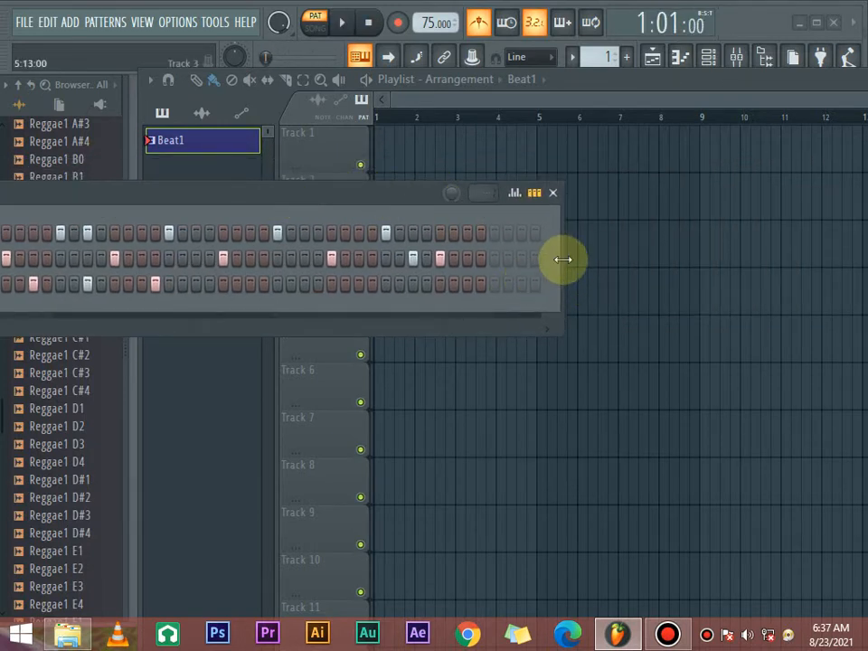
{"action": "left_click_drag", "start_coordinate": [562, 260], "coordinate": [775, 270]}
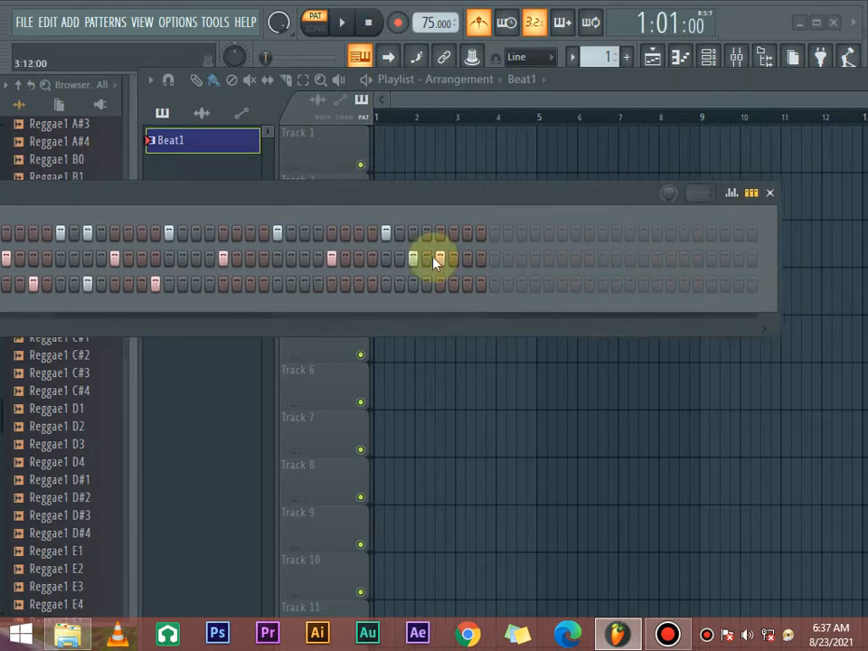
{"action": "left_click", "coordinate": [499, 235]}
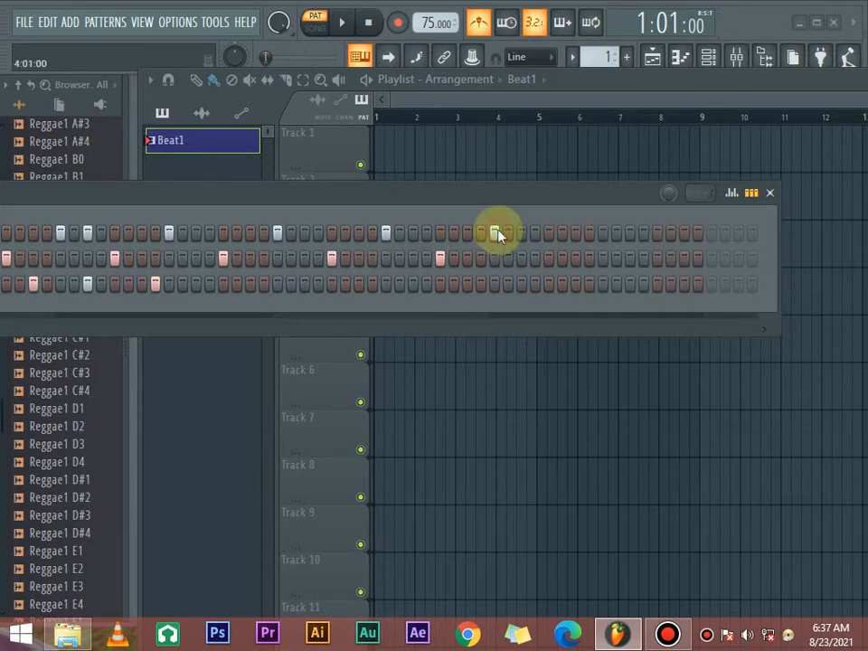
{"action": "left_click", "coordinate": [603, 233]}
{"action": "left_click_drag", "start_coordinate": [561, 210], "coordinate": [516, 198]}
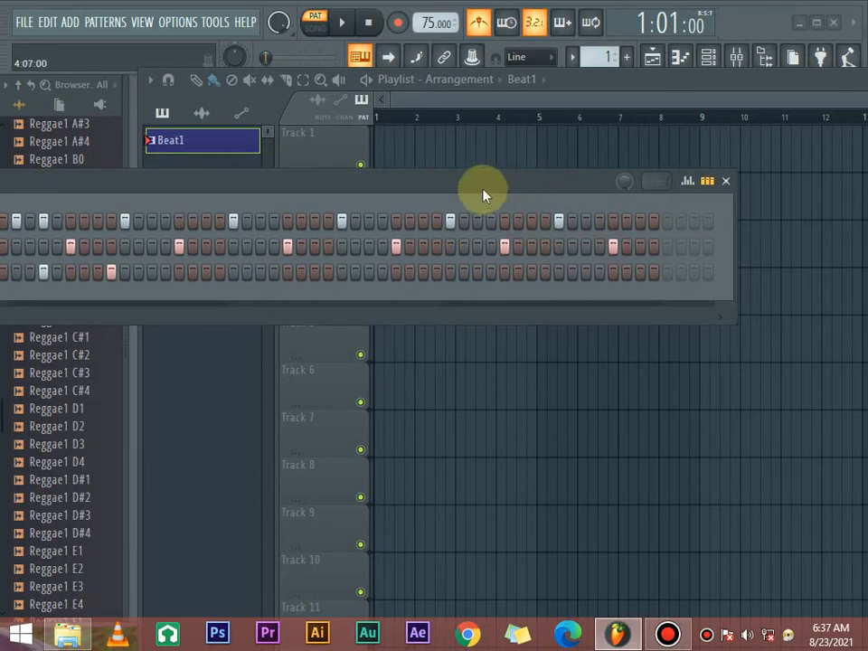
- Move the step 24 hit from Reggae1 C3 to Reggae1 C#1, playing the pattern before and after to compare
{"action": "left_click_drag", "start_coordinate": [483, 190], "coordinate": [702, 198]}
{"action": "left_click_drag", "start_coordinate": [521, 189], "coordinate": [610, 188]}
{"action": "key", "text": "space"}
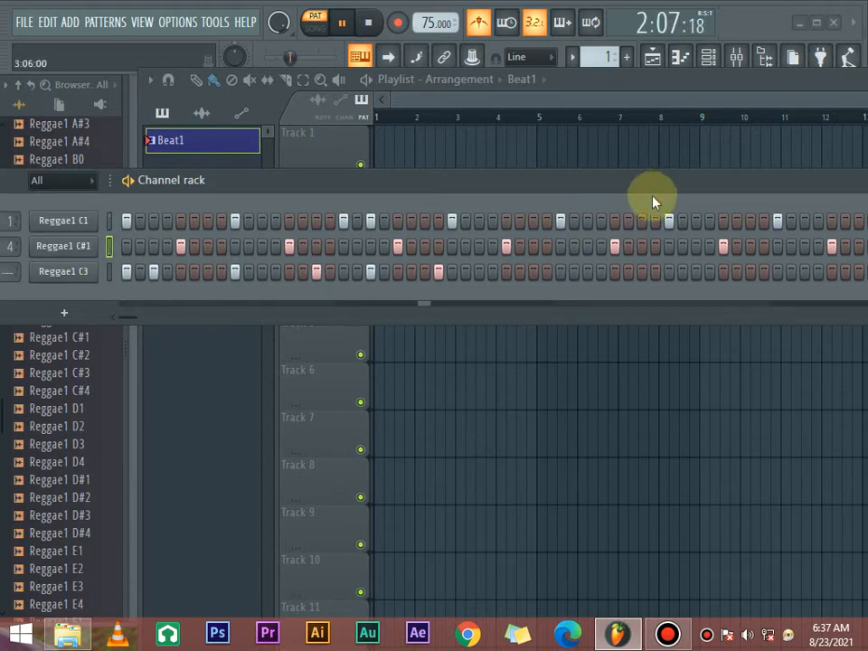
{"action": "key", "text": "space"}
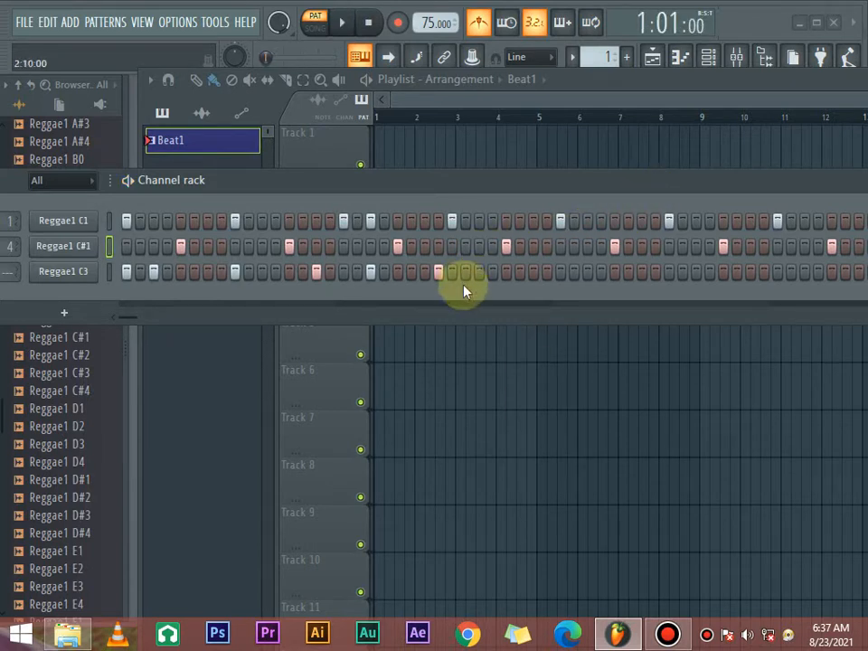
{"action": "key", "text": "space"}
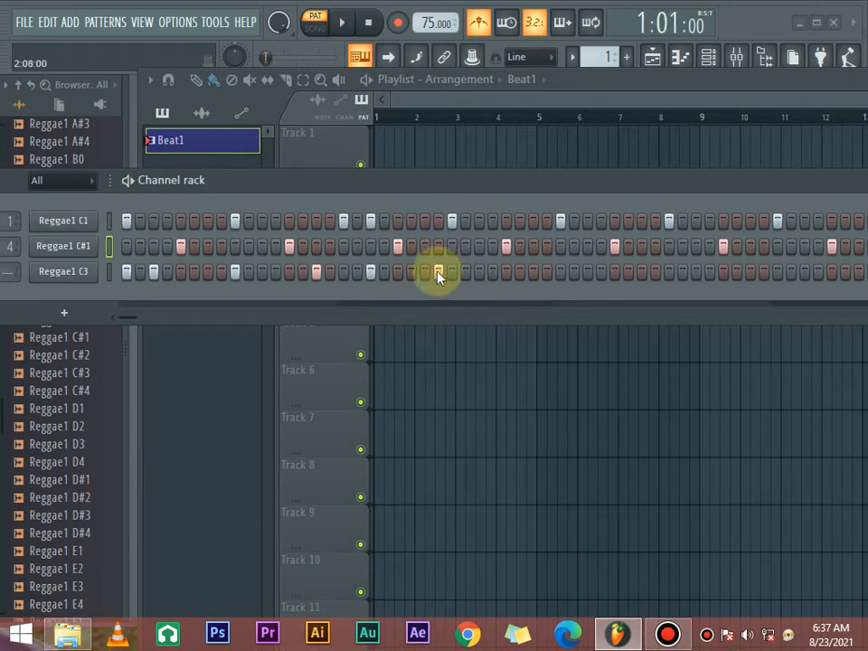
{"action": "key", "text": "space"}
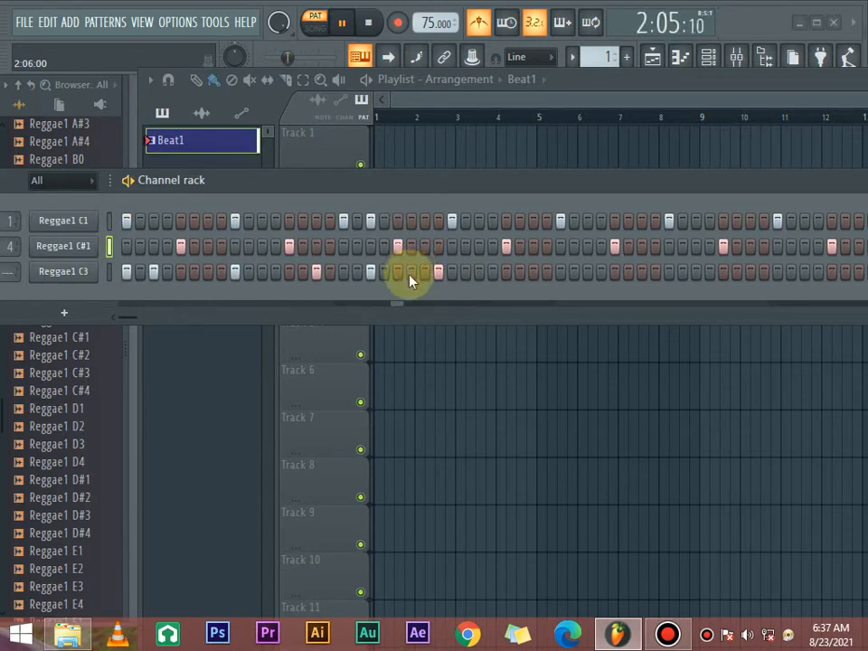
{"action": "key", "text": "space"}
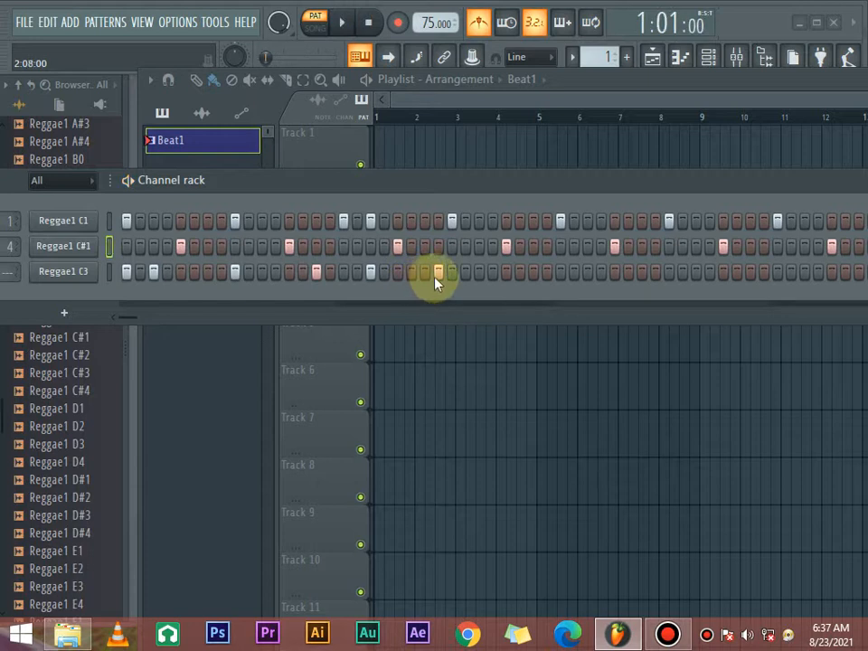
{"action": "key", "text": "space"}
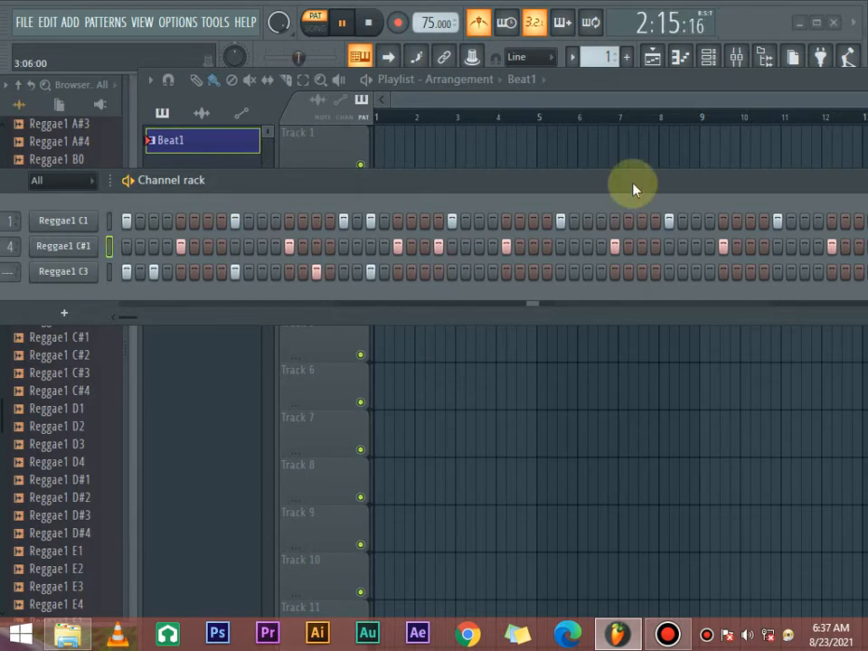
{"action": "key", "text": "space"}
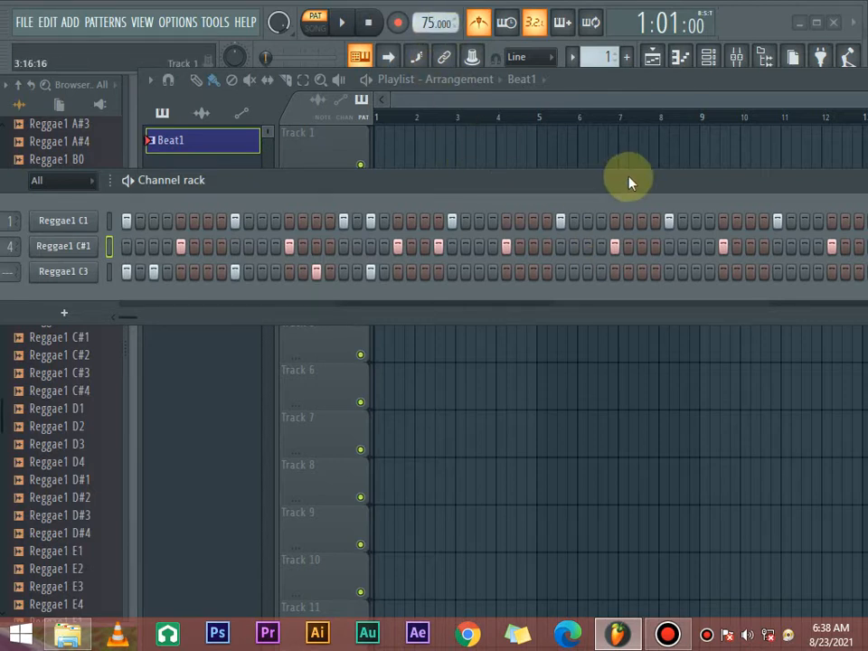
- Add a Reggae1 C1 hit on step 51 and a Reggae1 C#1 hit on step 56, and audition the four-bar pattern
{"action": "left_click_drag", "start_coordinate": [631, 183], "coordinate": [564, 184]}
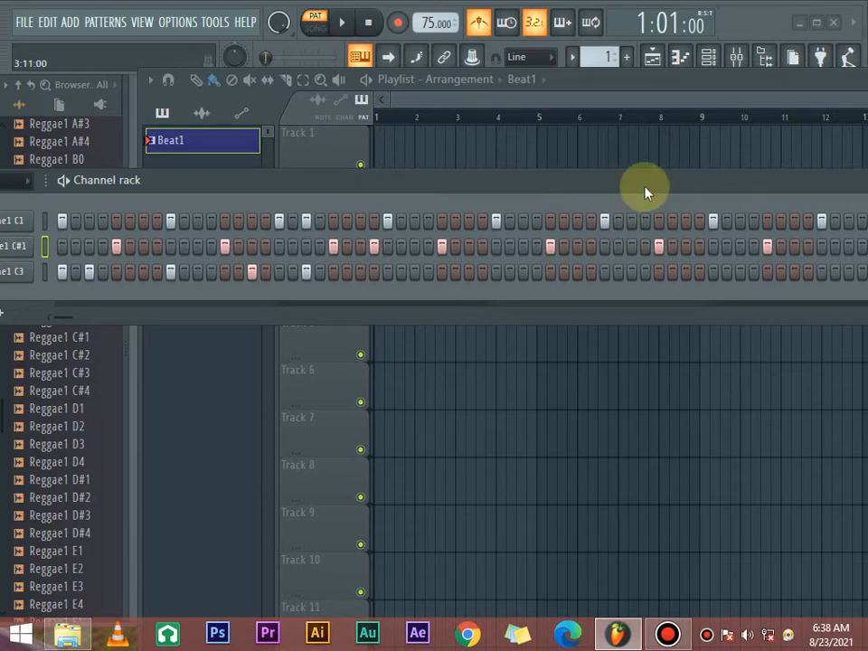
{"action": "left_click_drag", "start_coordinate": [645, 191], "coordinate": [595, 197]}
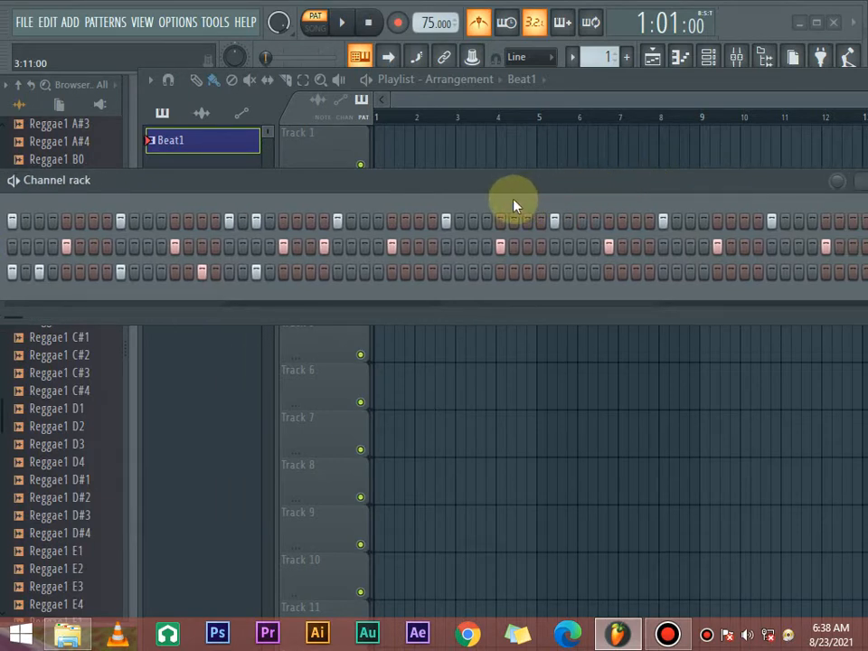
{"action": "key", "text": "space"}
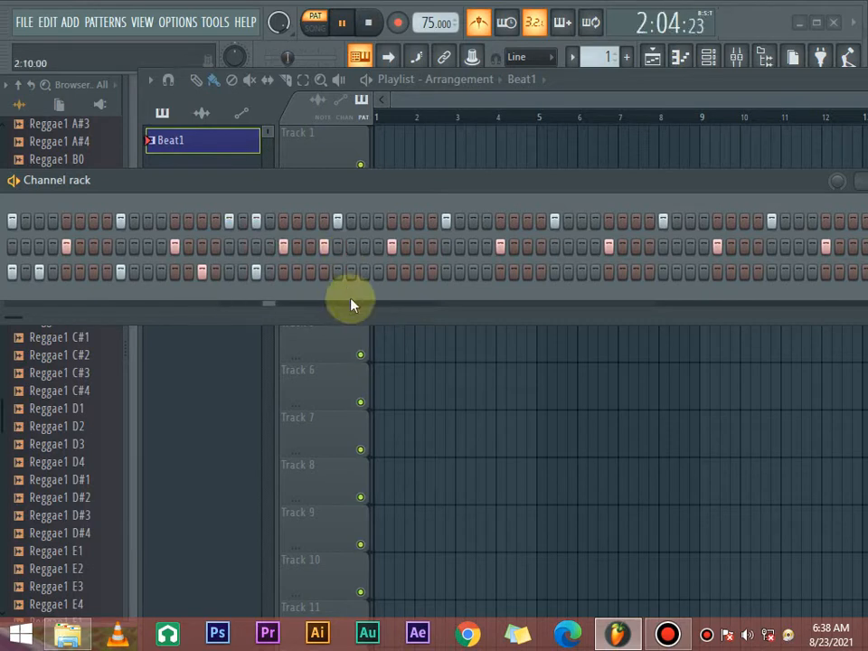
{"action": "left_click_drag", "start_coordinate": [588, 178], "coordinate": [507, 180]}
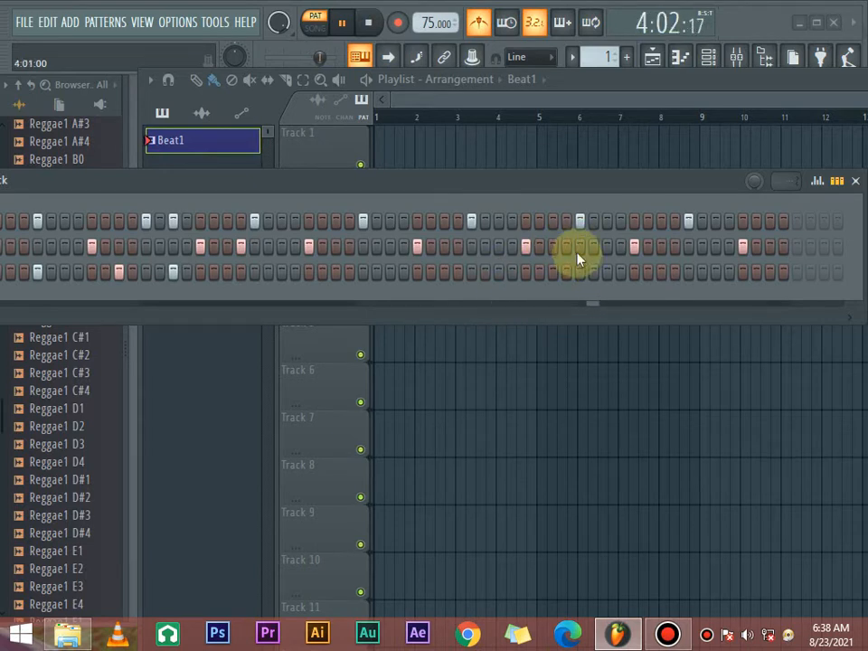
{"action": "left_click", "coordinate": [611, 221]}
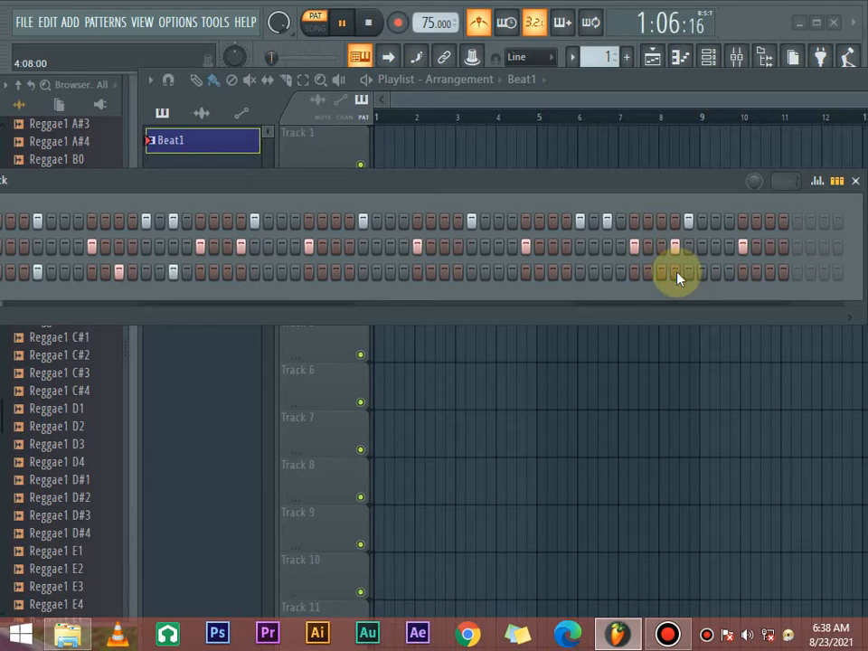
{"action": "key", "text": "space"}
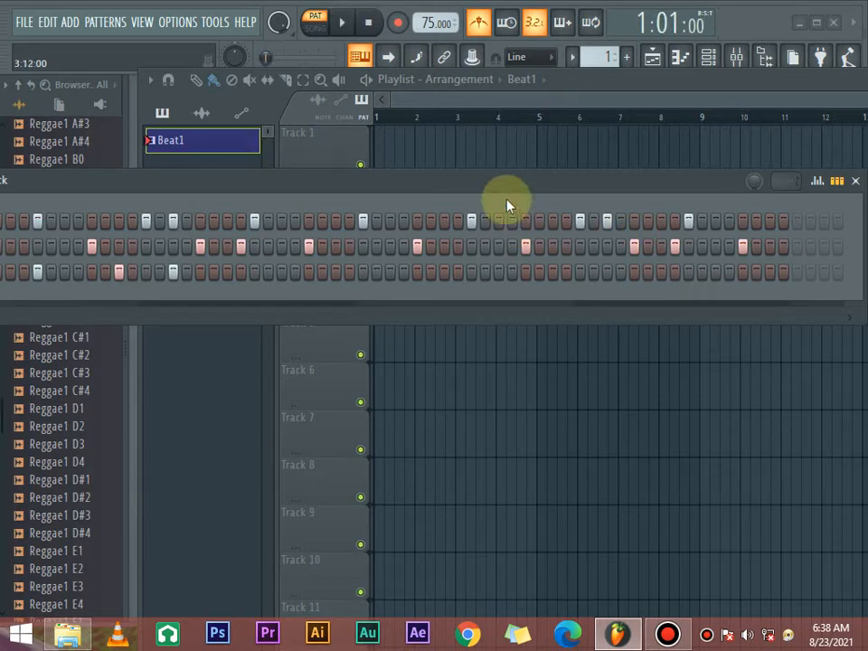
{"action": "key", "text": "space"}
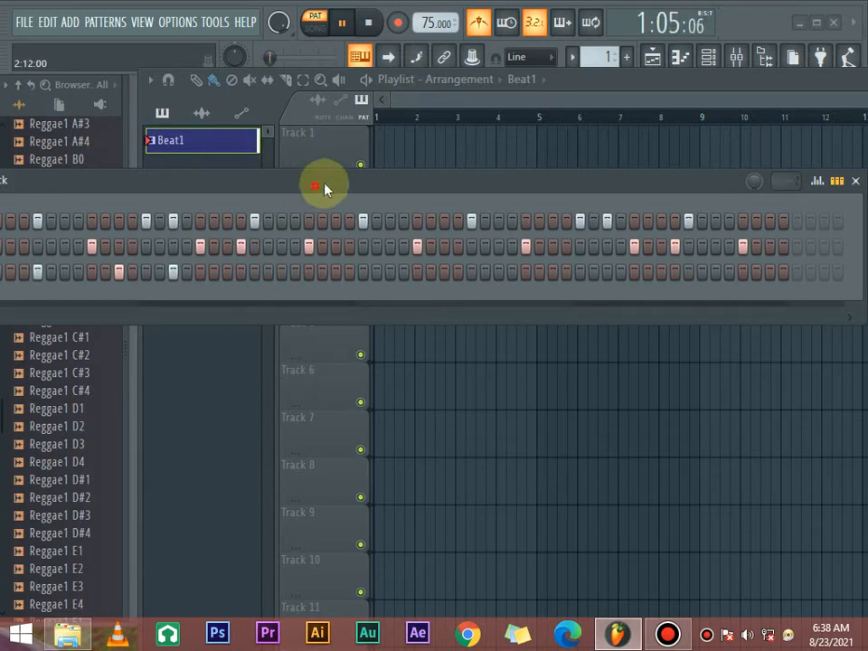
{"action": "left_click_drag", "start_coordinate": [320, 188], "coordinate": [455, 184]}
{"action": "key", "text": "space"}
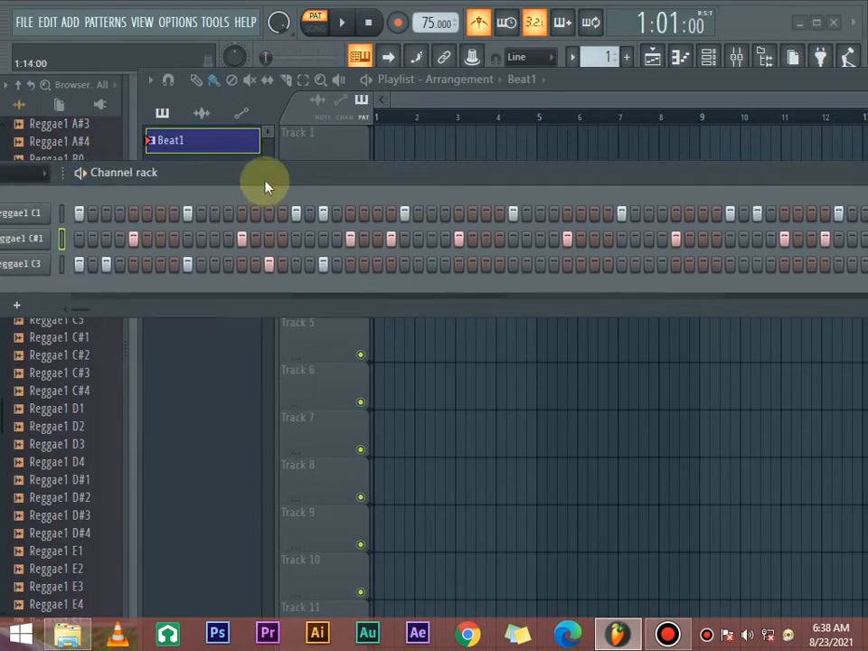
- Unmute the Reggae1 C3 channel and move the channel rack clear of the sample browser
{"action": "left_click_drag", "start_coordinate": [265, 187], "coordinate": [391, 178]}
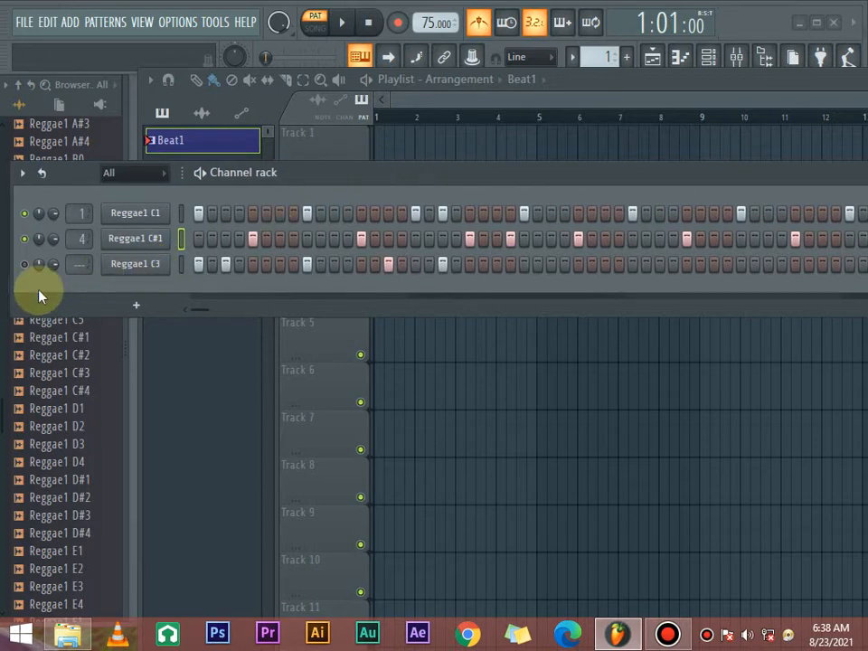
{"action": "left_click", "coordinate": [23, 264]}
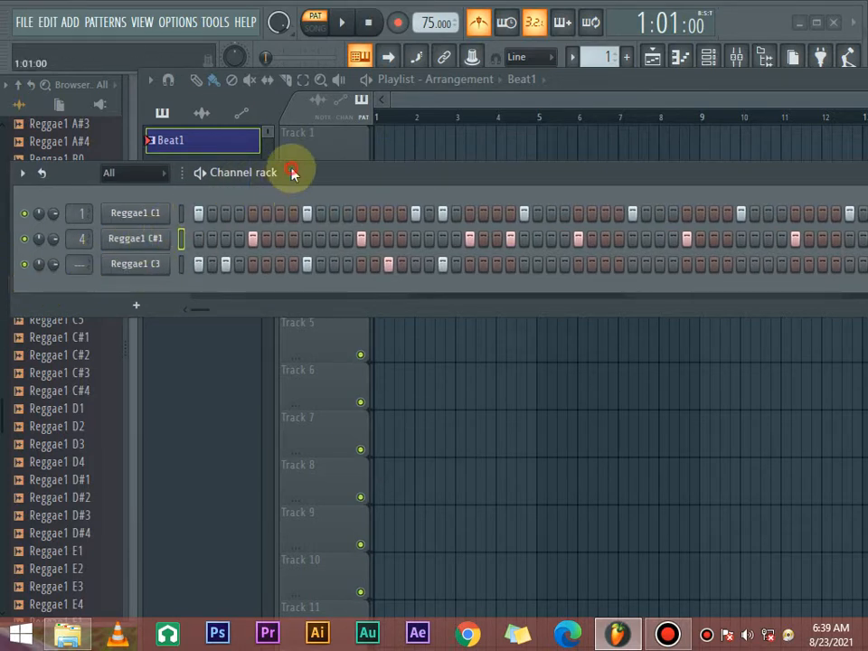
{"action": "left_click_drag", "start_coordinate": [292, 173], "coordinate": [561, 217]}
- Audition the Reggae Drum Kit samples from Reggae1 A1 through Reggae1 C2, returning to Reggae1 B4
{"action": "scroll", "coordinate": [63, 414], "scroll_direction": "up", "scroll_amount": 5}
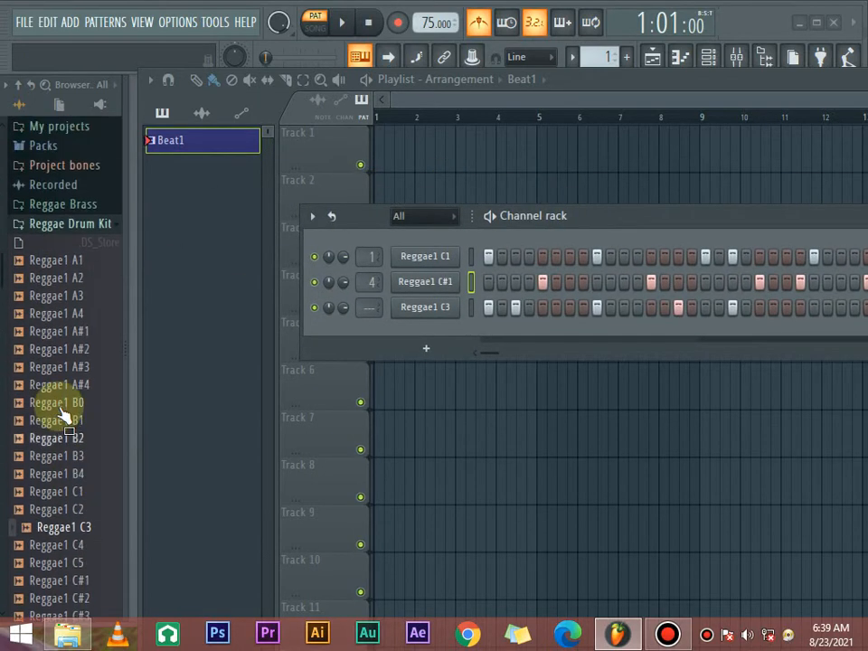
{"action": "scroll", "coordinate": [63, 412], "scroll_direction": "up", "scroll_amount": 2}
{"action": "left_click", "coordinate": [76, 338]}
{"action": "left_click", "coordinate": [76, 357]}
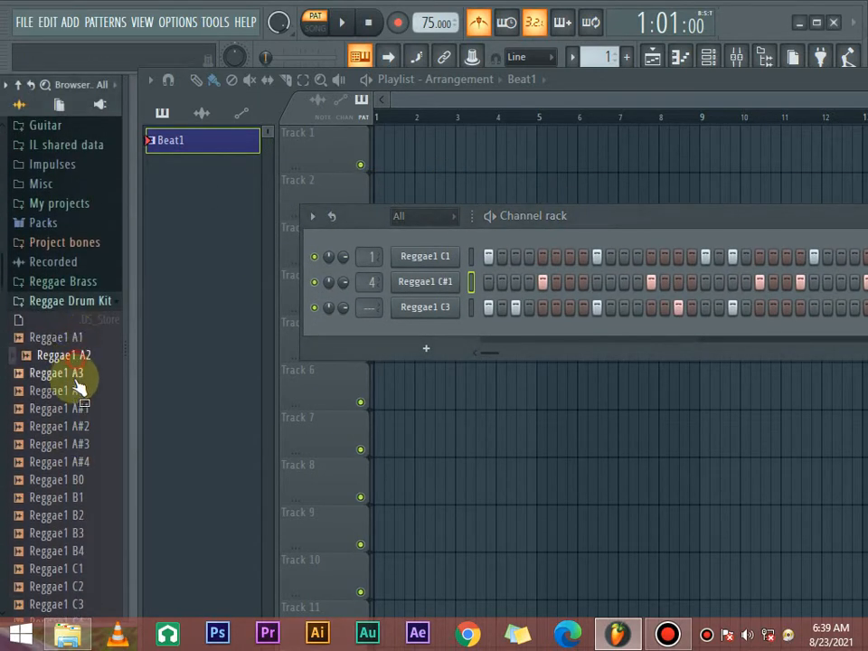
{"action": "left_click", "coordinate": [77, 375]}
{"action": "left_click", "coordinate": [77, 393]}
{"action": "left_click", "coordinate": [75, 410]}
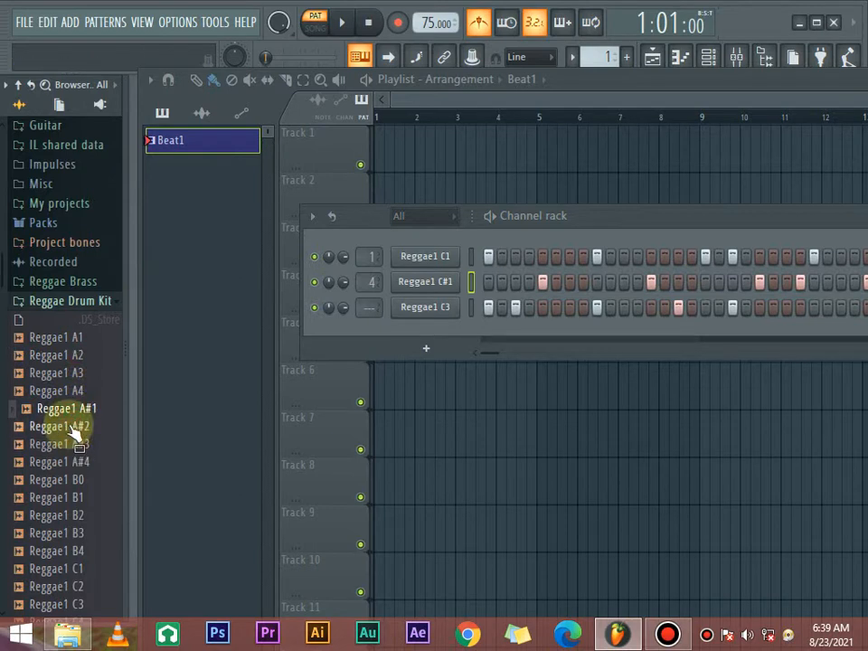
{"action": "left_click", "coordinate": [72, 428]}
{"action": "left_click", "coordinate": [72, 445]}
{"action": "left_click", "coordinate": [71, 464]}
{"action": "left_click", "coordinate": [71, 430]}
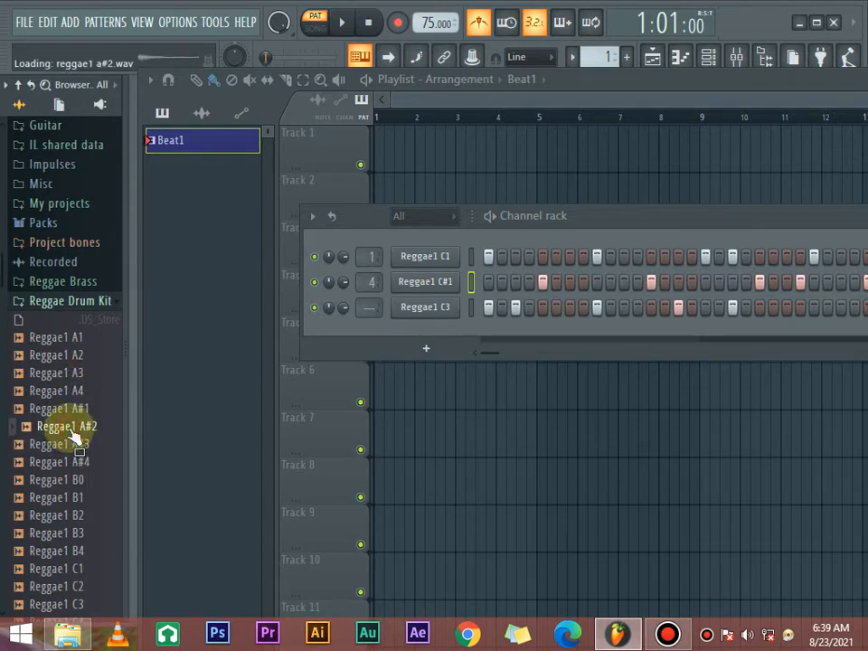
{"action": "left_click", "coordinate": [71, 480]}
{"action": "left_click", "coordinate": [70, 498]}
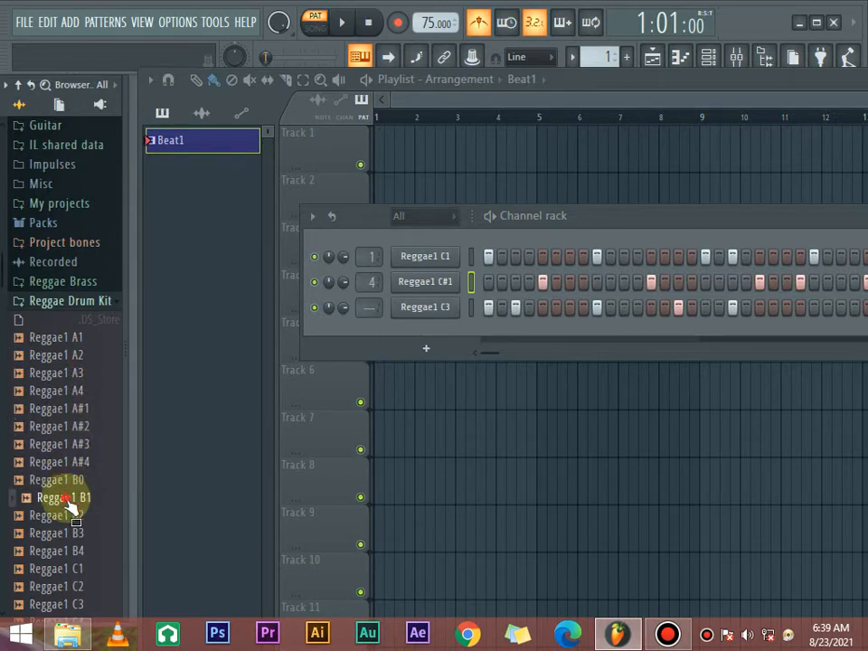
{"action": "left_click", "coordinate": [70, 513]}
{"action": "scroll", "coordinate": [71, 452], "scroll_direction": "down", "scroll_amount": 2}
{"action": "left_click", "coordinate": [72, 426]}
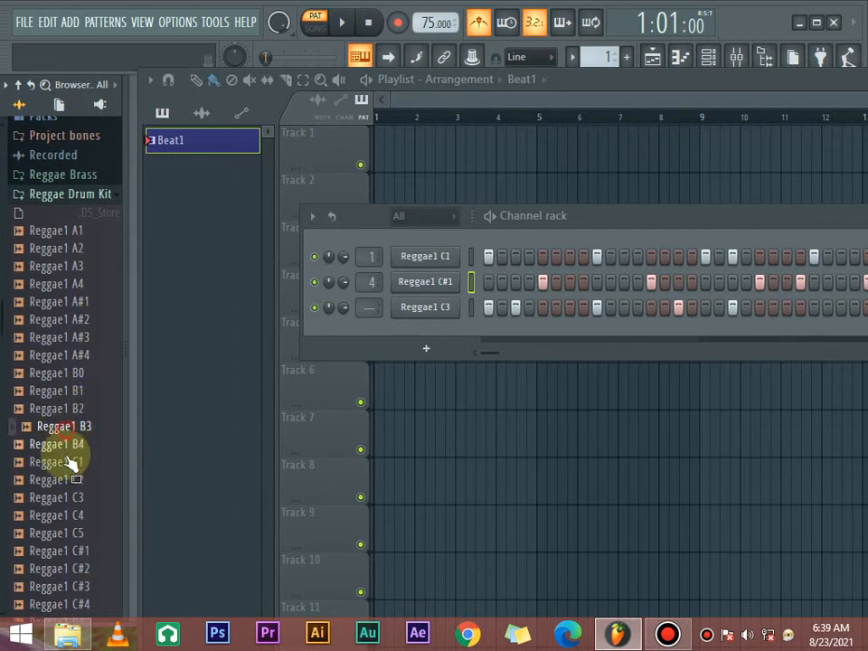
{"action": "left_click", "coordinate": [71, 444]}
{"action": "left_click", "coordinate": [71, 462]}
{"action": "left_click", "coordinate": [71, 480]}
{"action": "left_click", "coordinate": [71, 444]}
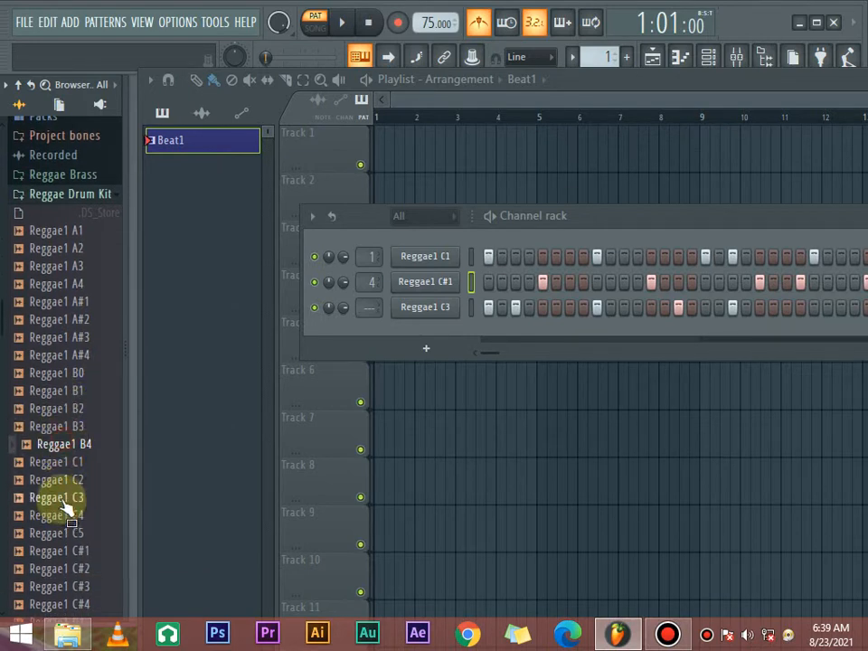
- Try Reggae1 B4 in place of the Reggae1 C3 sample and play the pattern with it
{"action": "left_click_drag", "start_coordinate": [66, 455], "coordinate": [422, 308]}
{"action": "left_click_drag", "start_coordinate": [647, 226], "coordinate": [461, 215]}
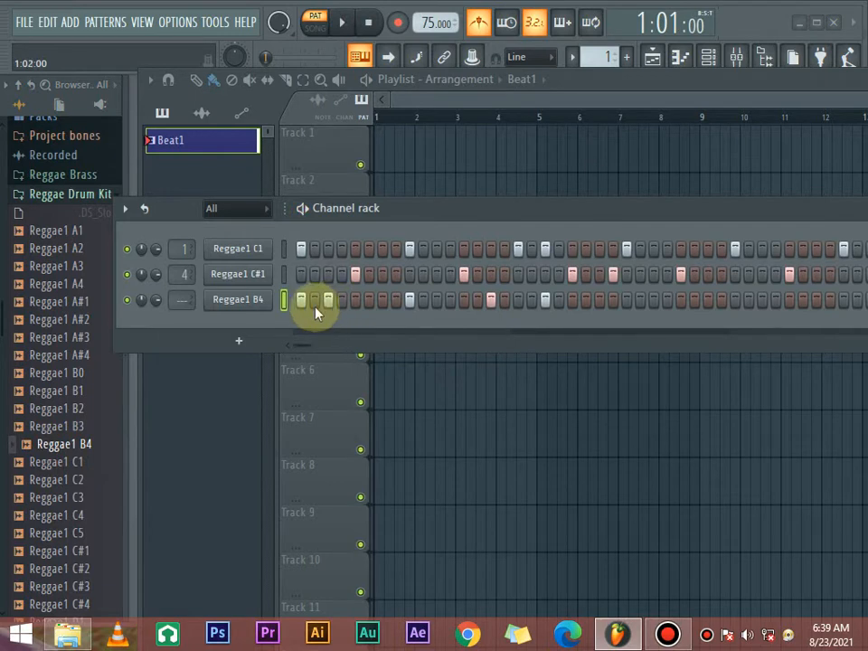
{"action": "key", "text": "space"}
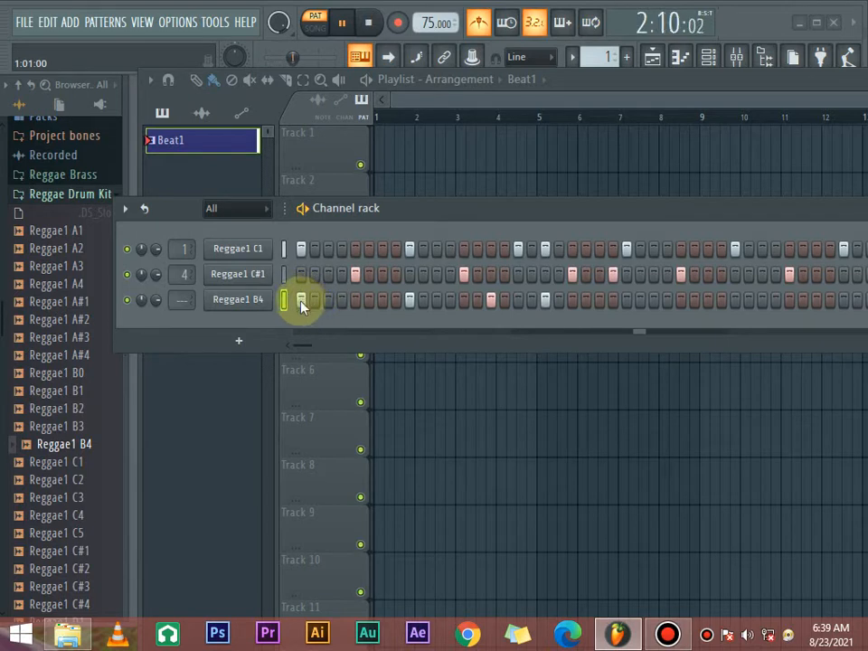
- Try a new Reggae1 B4 rhythm by clearing steps 1 and 9 and adding hits on steps 7 and 11, playing the result
{"action": "left_click", "coordinate": [302, 304]}
{"action": "left_click", "coordinate": [329, 300]}
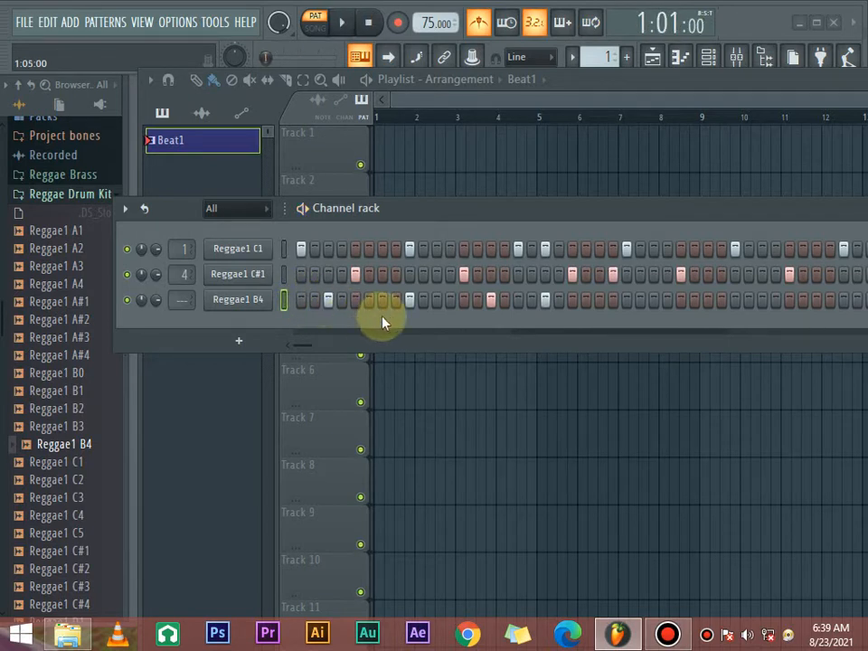
{"action": "key", "text": "space"}
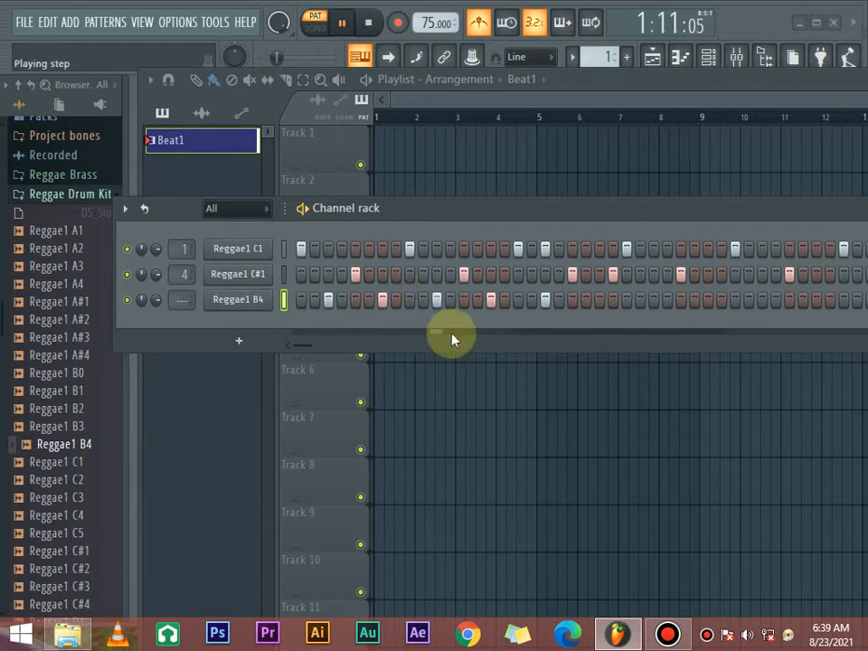
{"action": "key", "text": "space"}
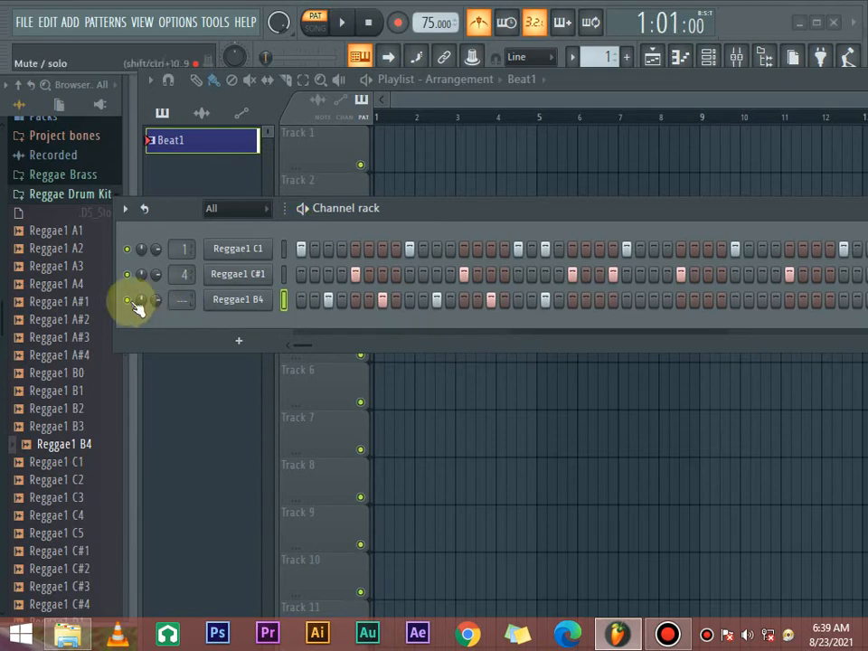
- Delete the Reggae1 B4 channel from the channel rack, keeping only Reggae1 C1 and Reggae1 C#1
{"action": "right_click", "coordinate": [218, 300]}
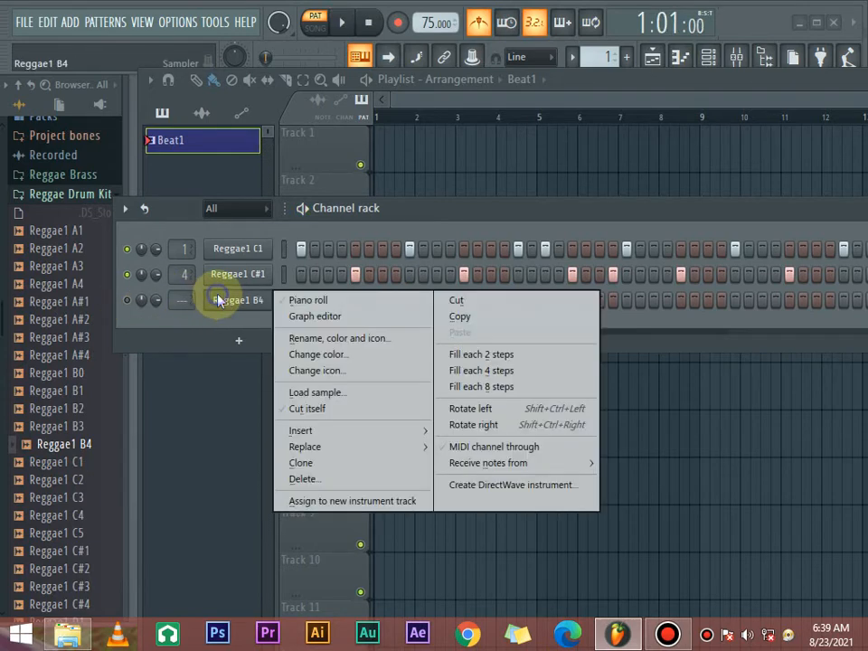
{"action": "left_click", "coordinate": [309, 480]}
{"action": "left_click", "coordinate": [515, 370]}
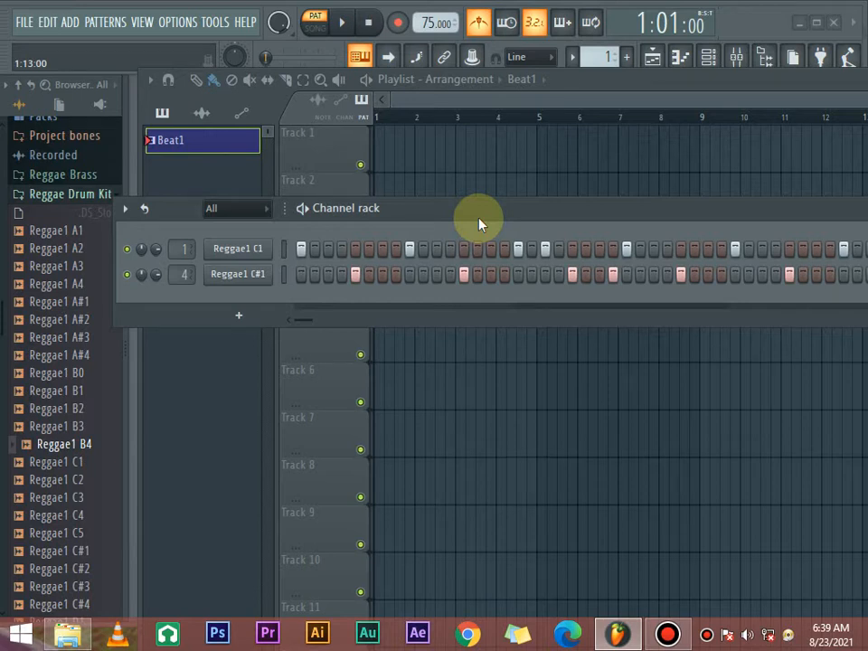
- Play the whole Beat1 pattern with only the Reggae1 C1 and Reggae1 C#1 channels
{"action": "key", "text": "space"}
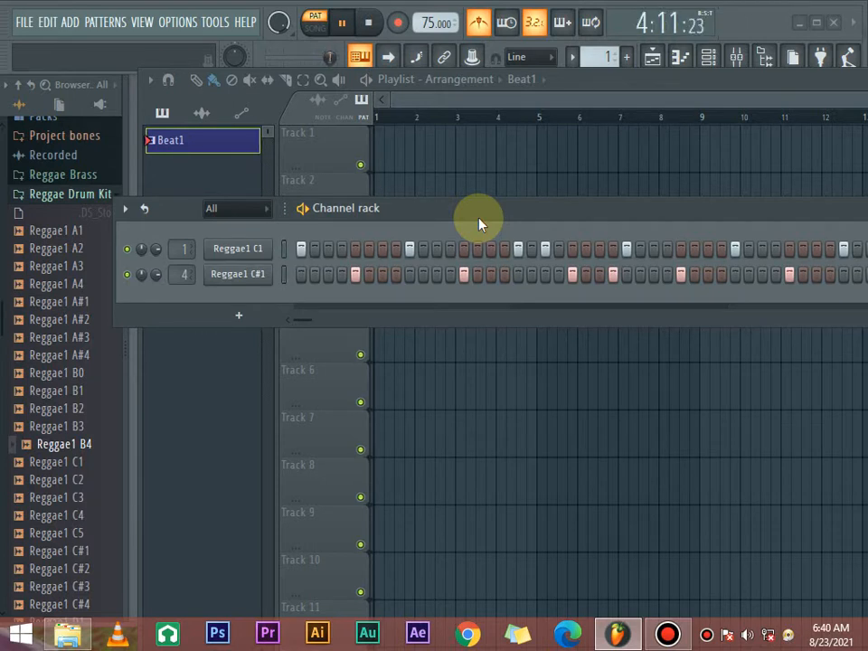
{"action": "key", "text": "space"}
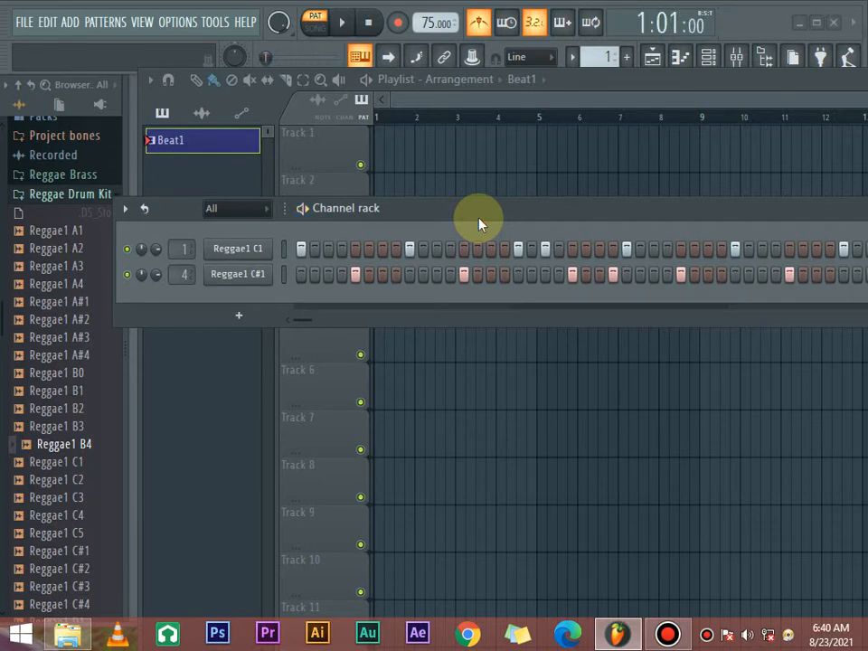
{"action": "left_click_drag", "start_coordinate": [422, 217], "coordinate": [470, 190]}
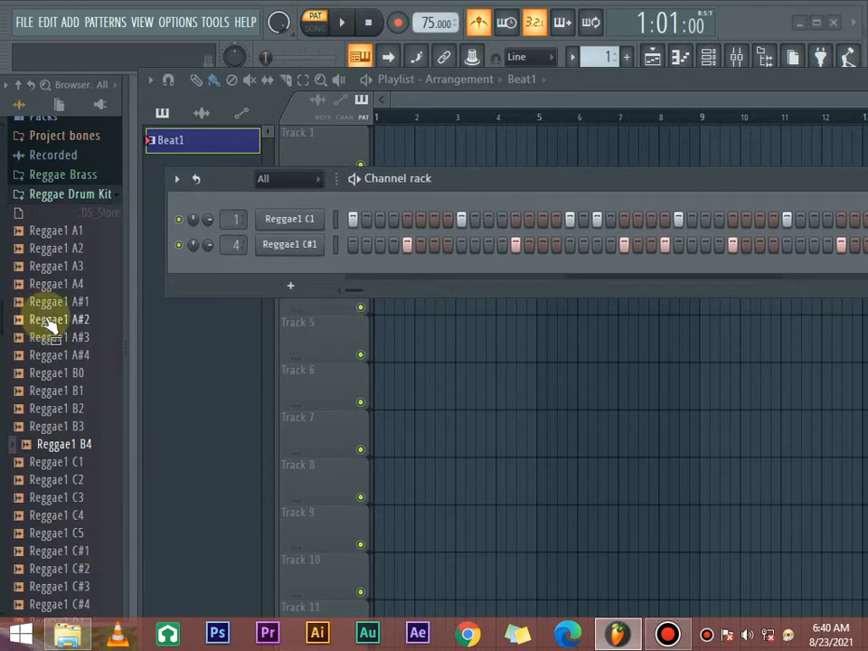
- Audition more Reggae Drum Kit samples, from Reggae1 A2 through the A# sounds and from Reggae1 G#4 back to Reggae1 G#1
{"action": "scroll", "coordinate": [45, 325], "scroll_direction": "up", "scroll_amount": 5}
{"action": "scroll", "coordinate": [50, 326], "scroll_direction": "down", "scroll_amount": 3}
{"action": "left_click", "coordinate": [54, 355]}
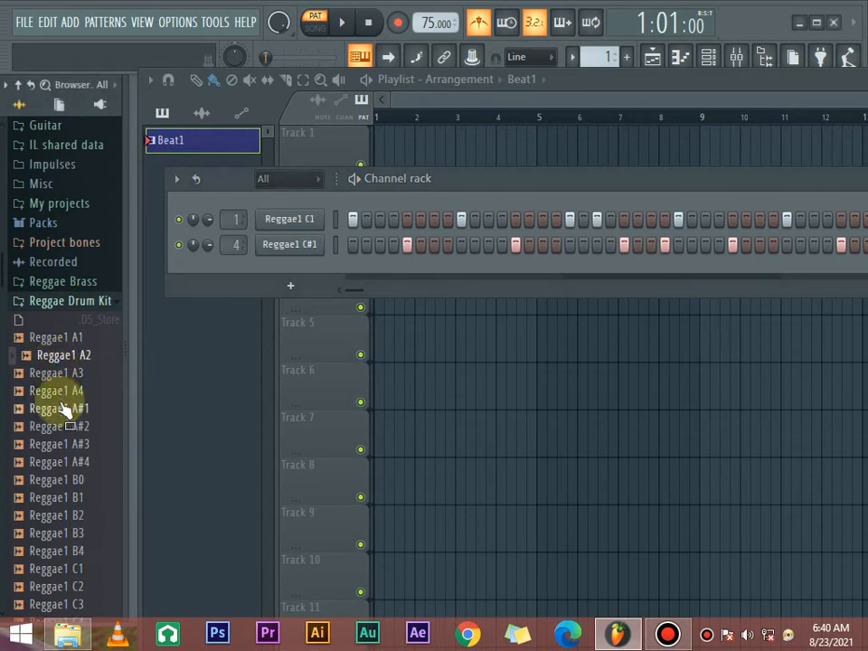
{"action": "left_click", "coordinate": [59, 408]}
{"action": "left_click", "coordinate": [60, 479]}
{"action": "left_click", "coordinate": [61, 461]}
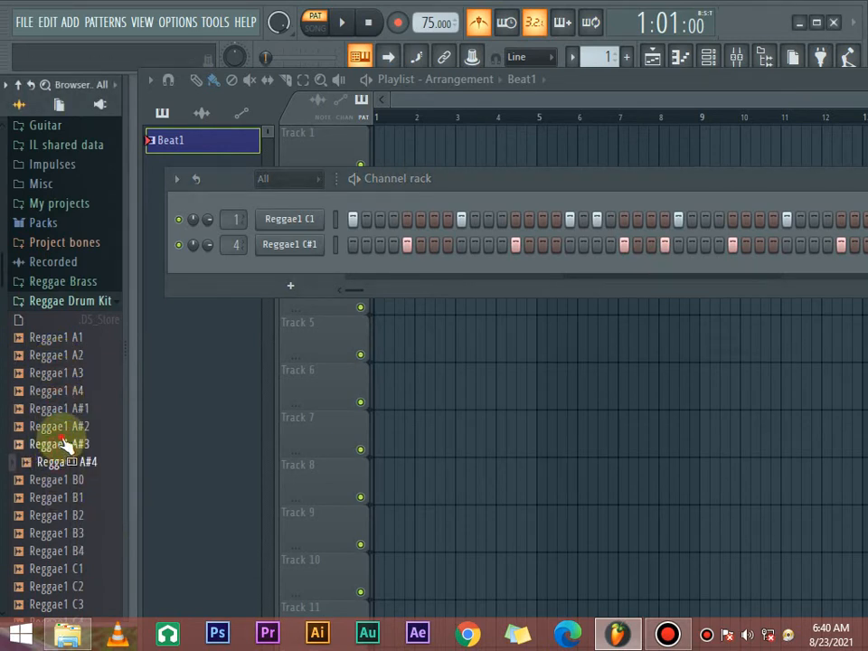
{"action": "left_click", "coordinate": [65, 443]}
{"action": "scroll", "coordinate": [63, 452], "scroll_direction": "down", "scroll_amount": 12}
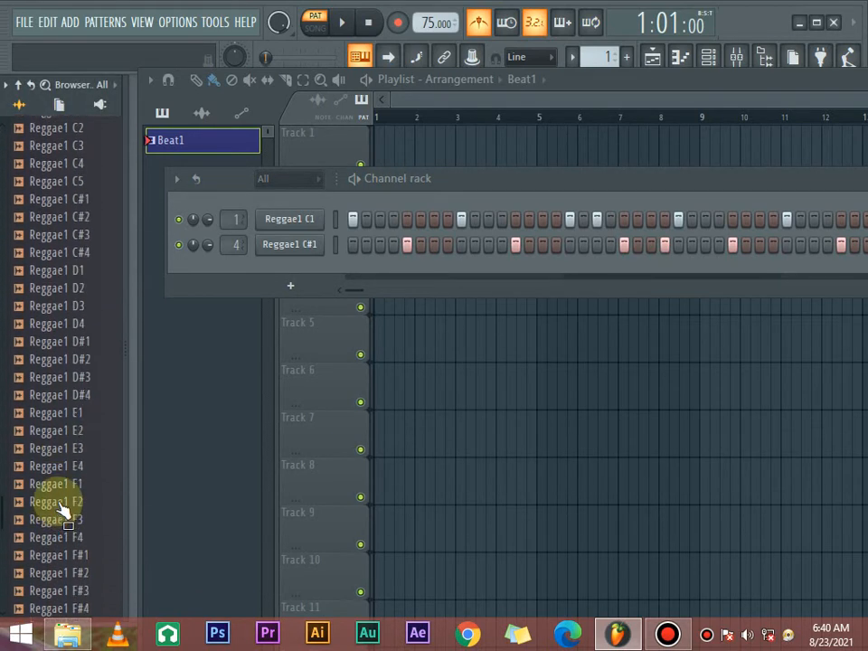
{"action": "left_click", "coordinate": [59, 513]}
{"action": "left_click", "coordinate": [64, 498]}
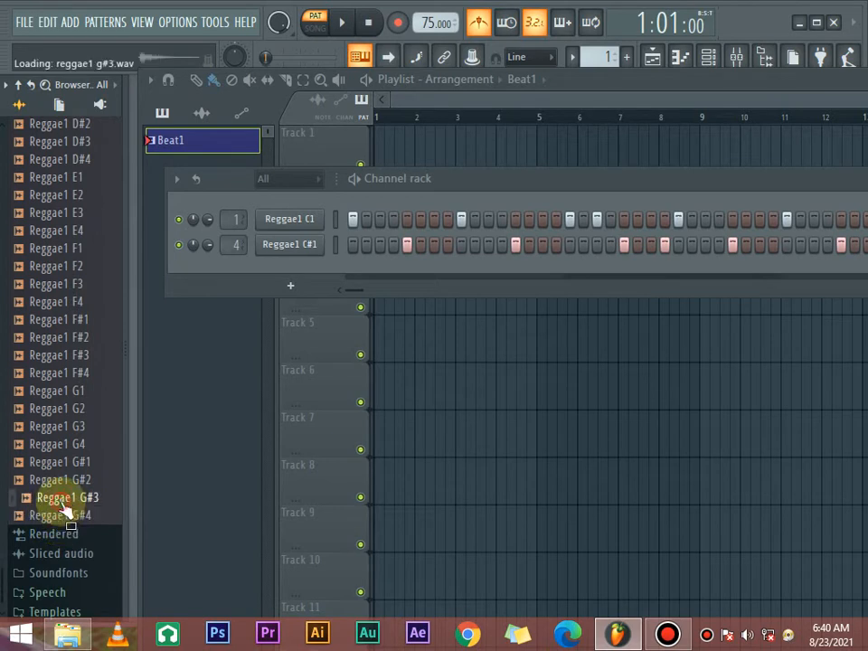
{"action": "left_click", "coordinate": [63, 480]}
{"action": "left_click", "coordinate": [65, 462]}
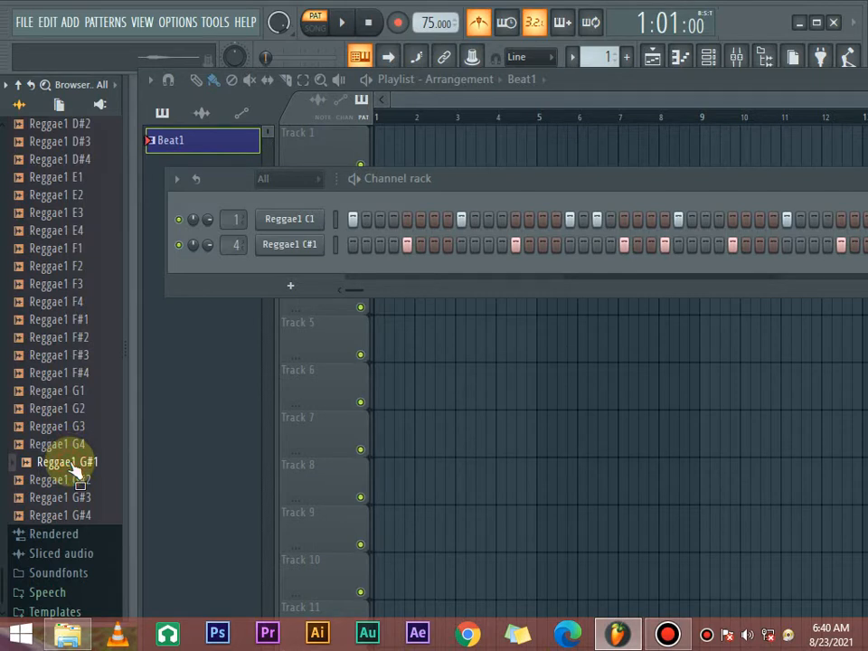
- Add Reggae1 G#1 as a new channel with hits on steps 1, 3, 5 and 7, playing the pattern to check it
{"action": "left_click_drag", "start_coordinate": [77, 470], "coordinate": [260, 271]}
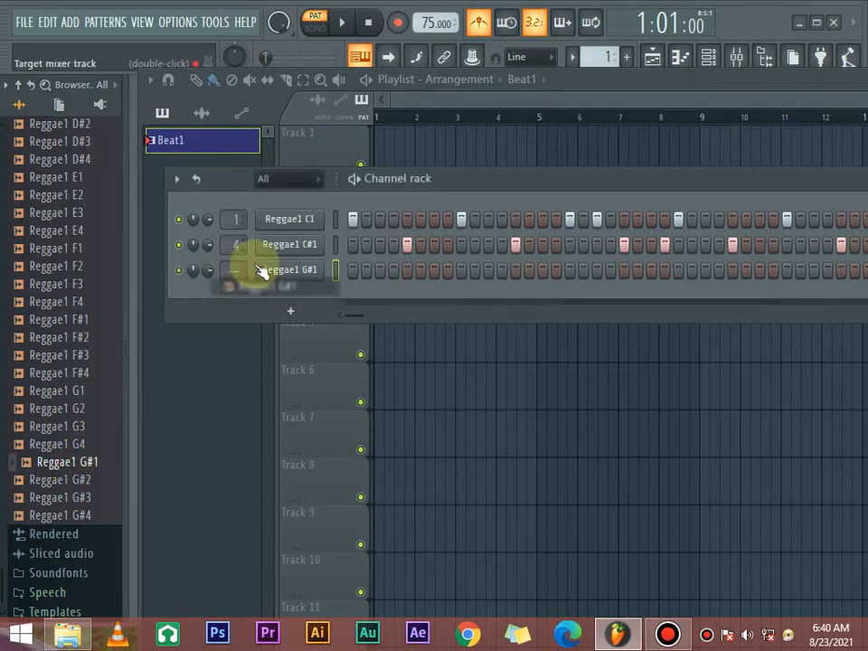
{"action": "left_click", "coordinate": [354, 269]}
{"action": "key", "text": "space"}
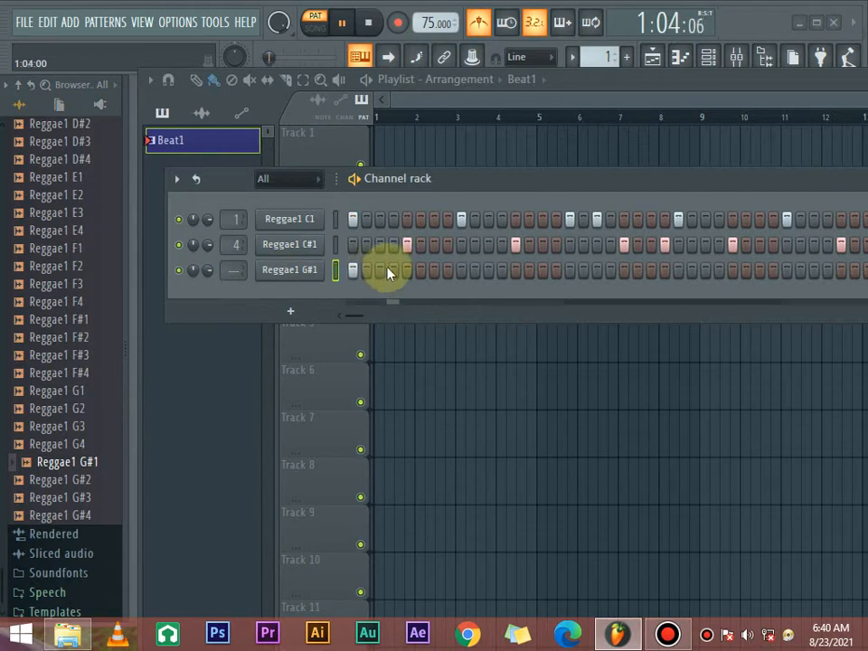
{"action": "left_click", "coordinate": [380, 270]}
{"action": "left_click", "coordinate": [407, 270]}
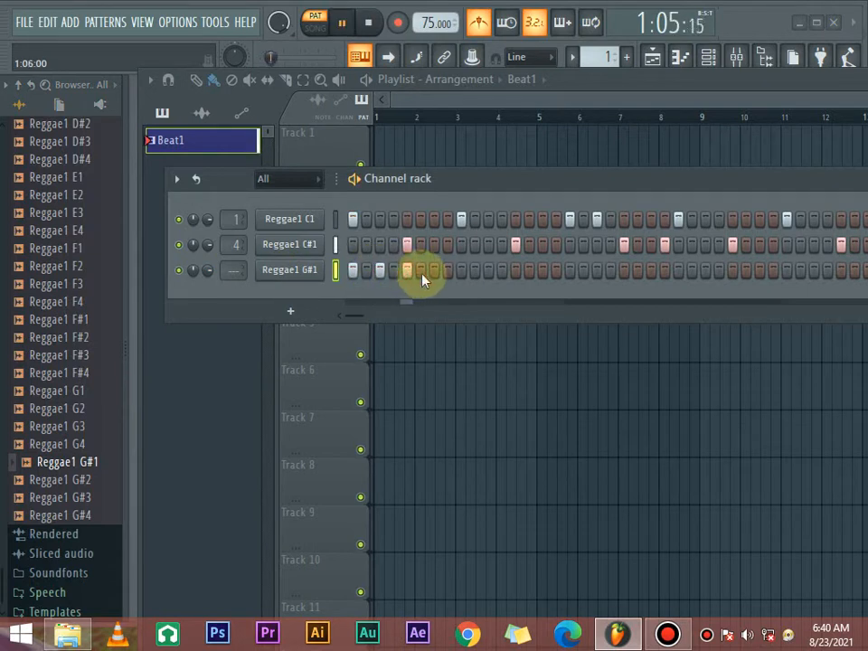
{"action": "left_click", "coordinate": [434, 269]}
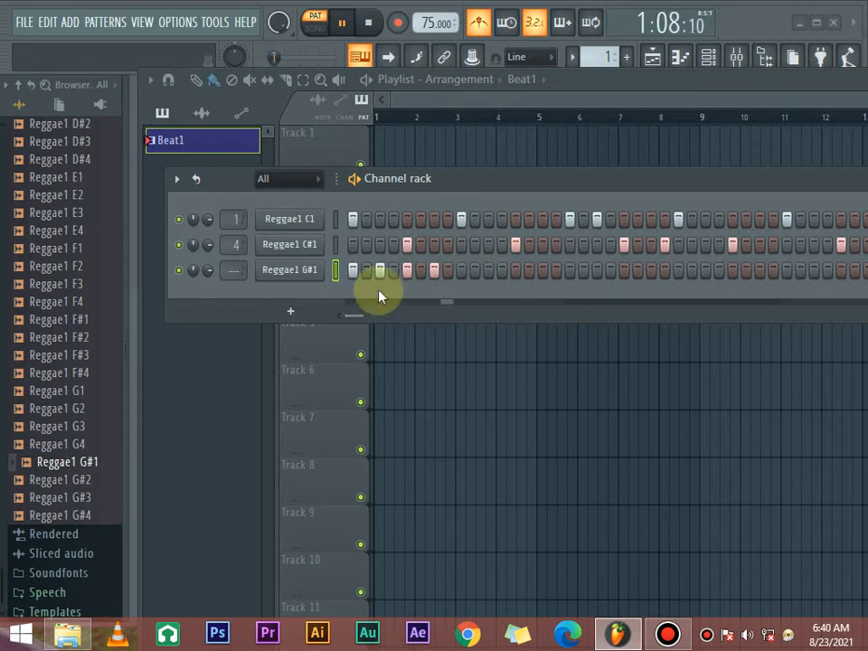
{"action": "key", "text": "space"}
- Try the Reggae1 G#1 rhythm without its hit on step 1, play it, and restore the hit
{"action": "left_click", "coordinate": [353, 270]}
{"action": "key", "text": "space"}
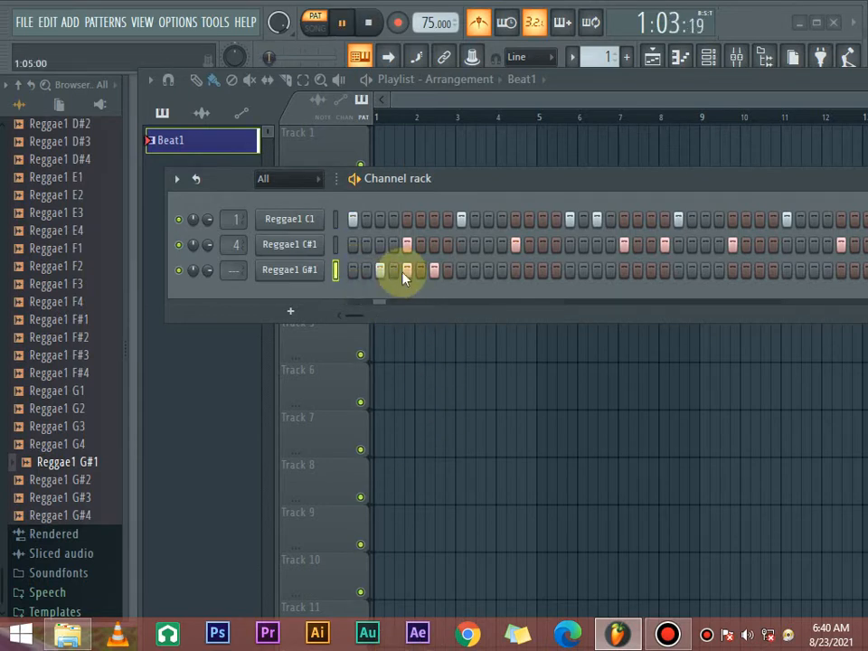
{"action": "key", "text": "space"}
{"action": "left_click", "coordinate": [353, 270]}
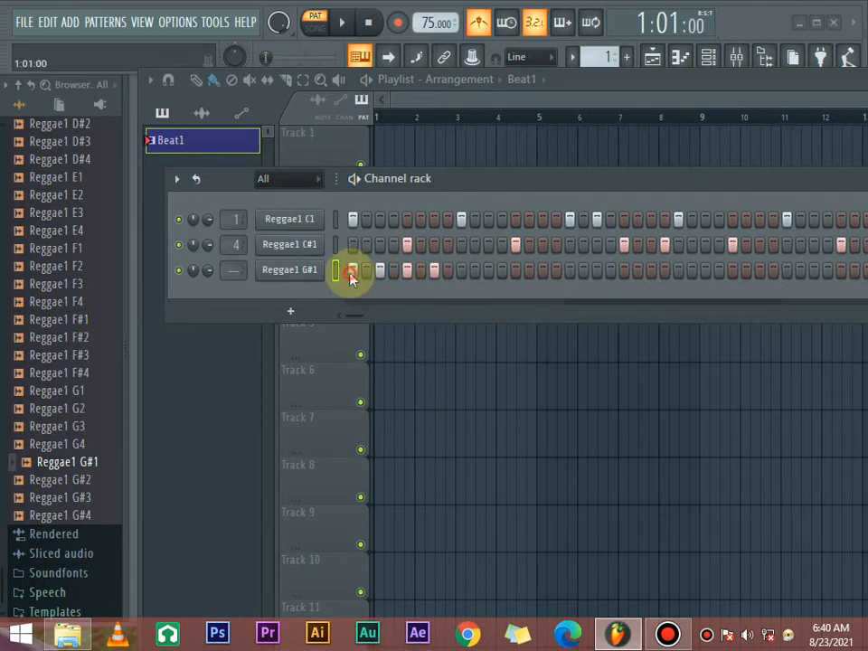
- Extend the Reggae1 G#1 hits to every second step from step 9 to step 25 and play the pattern
{"action": "left_click", "coordinate": [488, 272]}
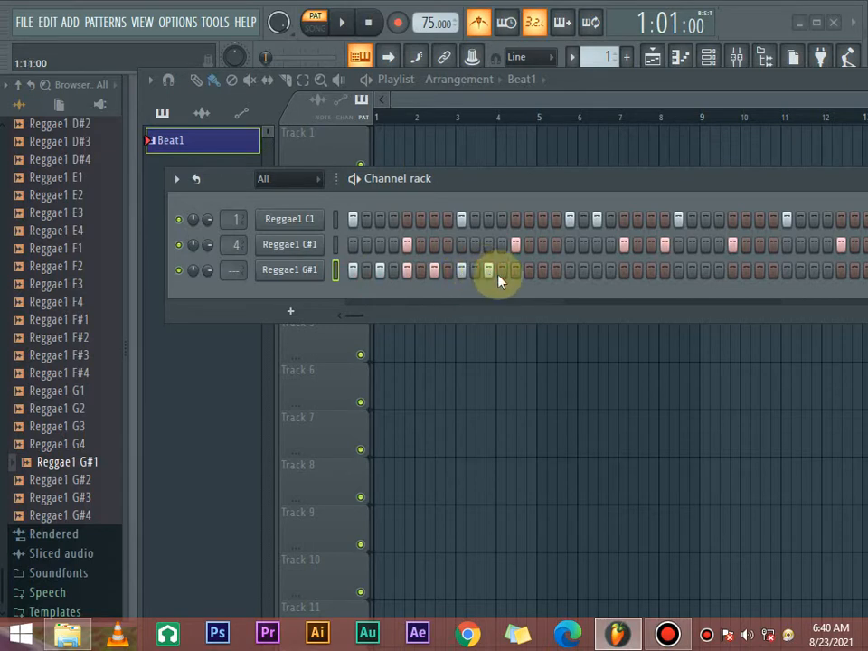
{"action": "left_click", "coordinate": [542, 270]}
{"action": "left_click", "coordinate": [624, 271]}
{"action": "key", "text": "space"}
{"action": "left_click", "coordinate": [651, 270]}
{"action": "left_click", "coordinate": [679, 270]}
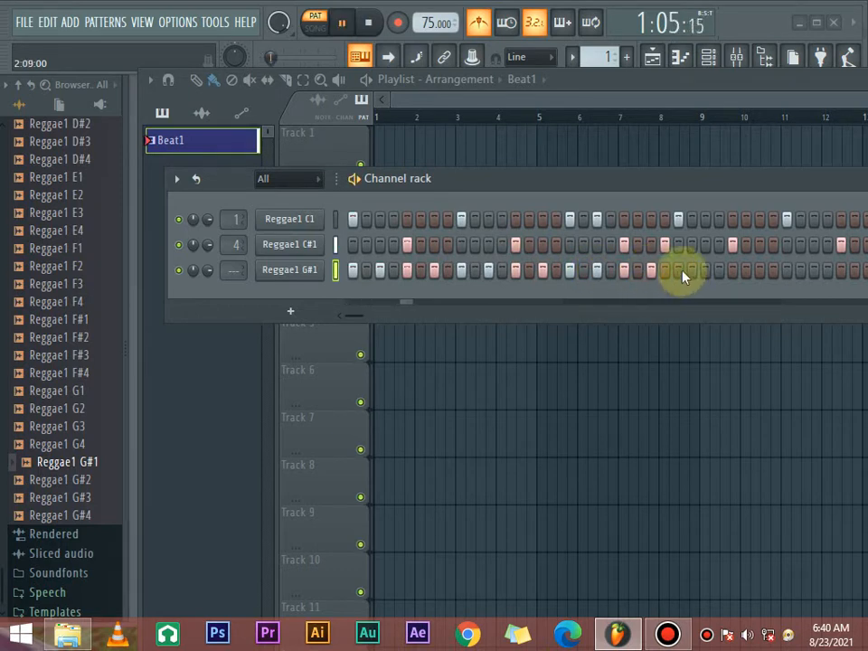
{"action": "key", "text": "space"}
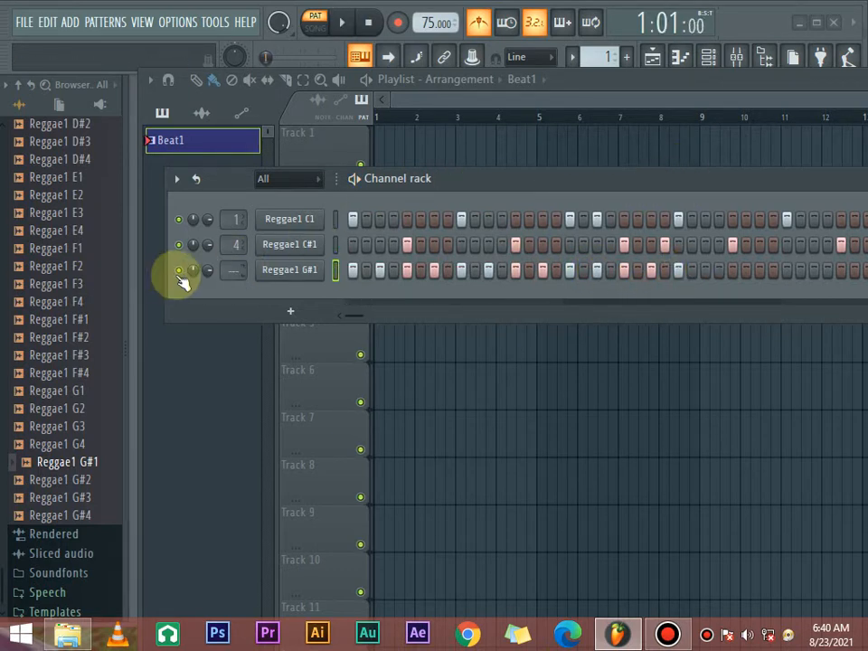
- Lower the Reggae1 G#1 channel volume and play the pattern to check the balance
{"action": "left_click_drag", "start_coordinate": [208, 270], "coordinate": [208, 274]}
{"action": "key", "text": "space"}
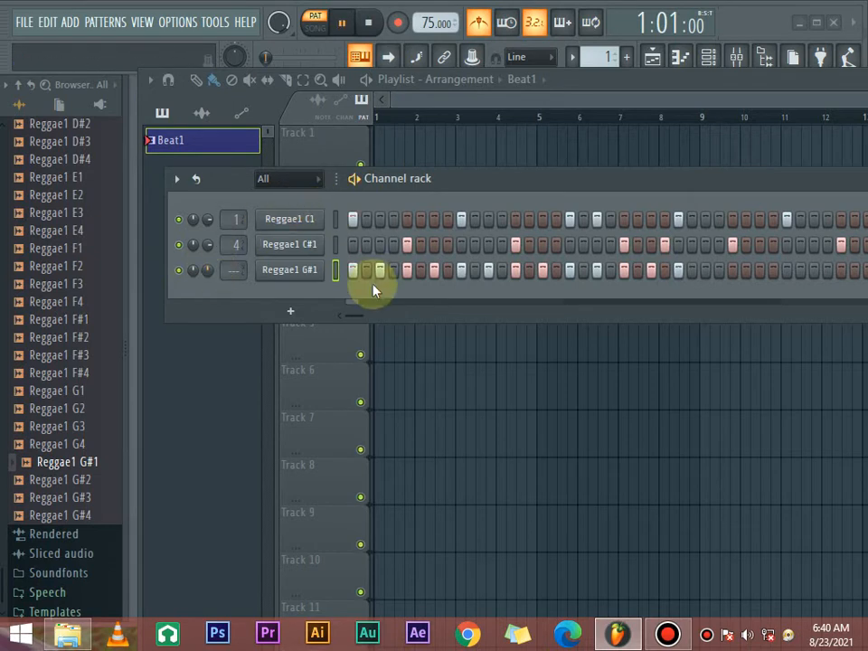
{"action": "left_click_drag", "start_coordinate": [500, 187], "coordinate": [419, 200]}
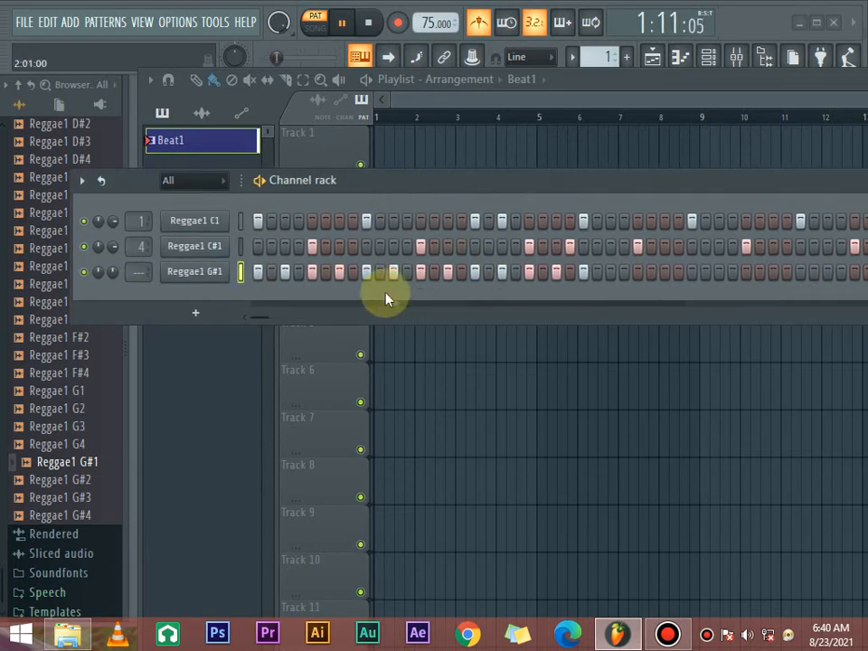
{"action": "key", "text": "space"}
- Clear the Reggae1 G#1 hits on steps 5, 13 and 21, where they coincide with Reggae1 C#1, while playing the pattern
{"action": "left_click", "coordinate": [420, 272]}
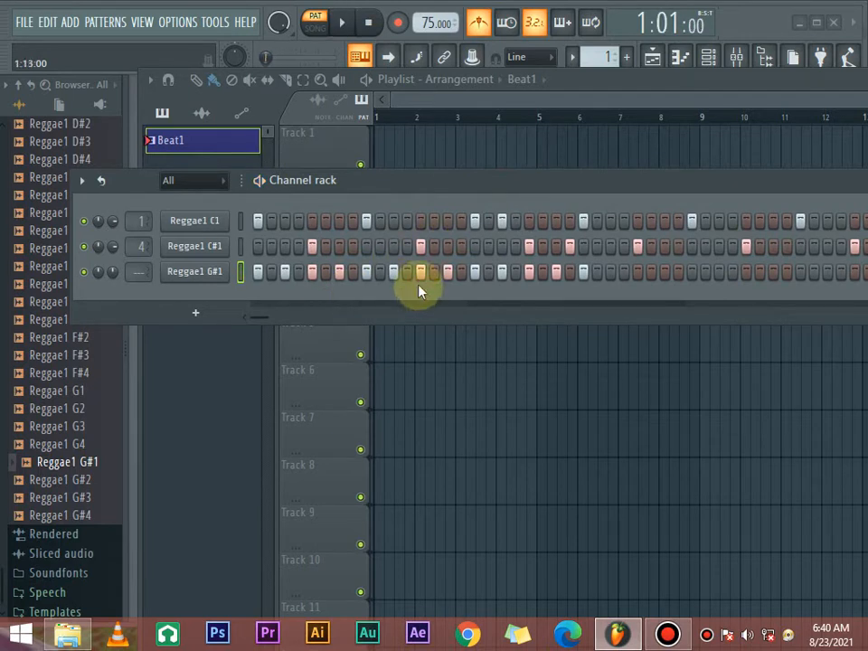
{"action": "left_click", "coordinate": [312, 272]}
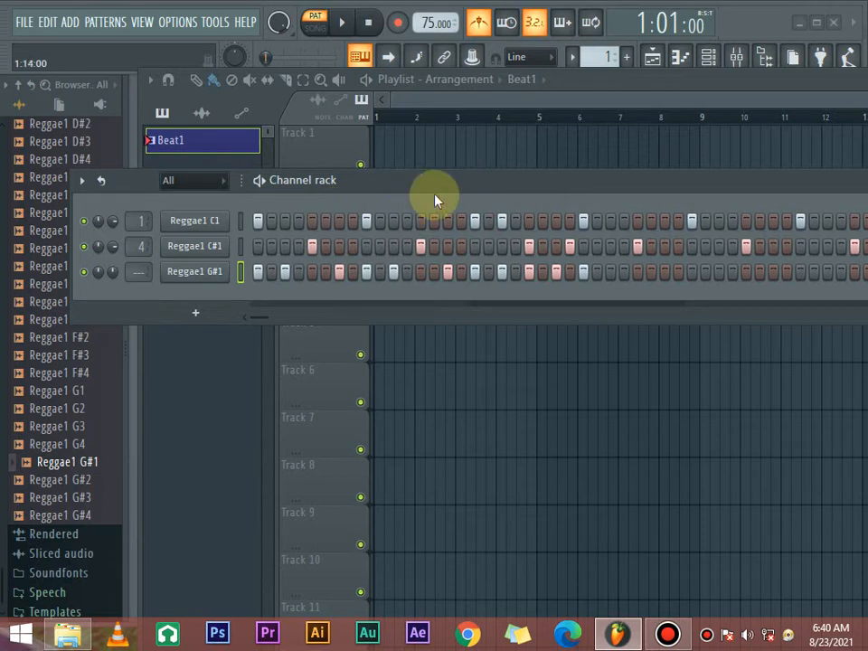
{"action": "key", "text": "space"}
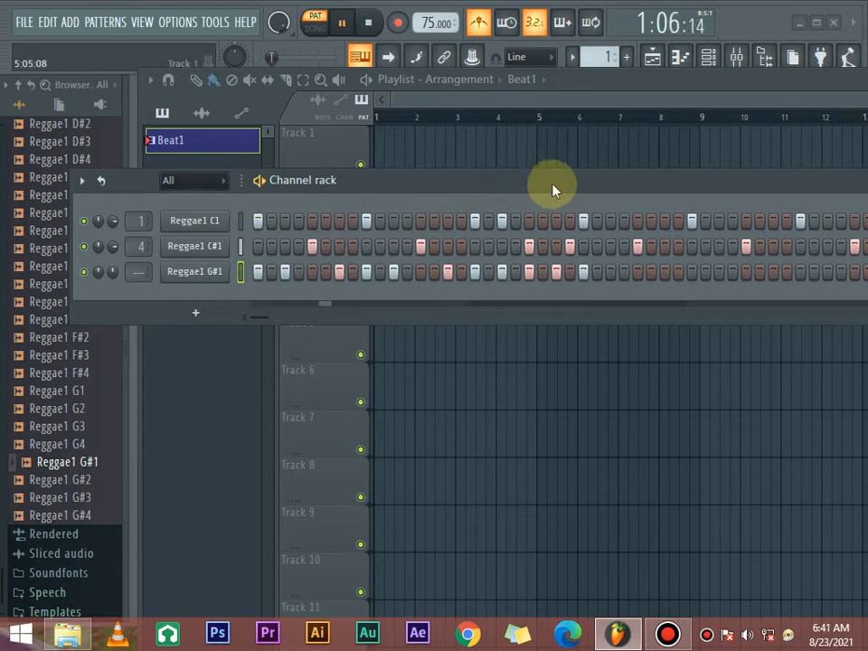
{"action": "left_click_drag", "start_coordinate": [552, 185], "coordinate": [531, 193]}
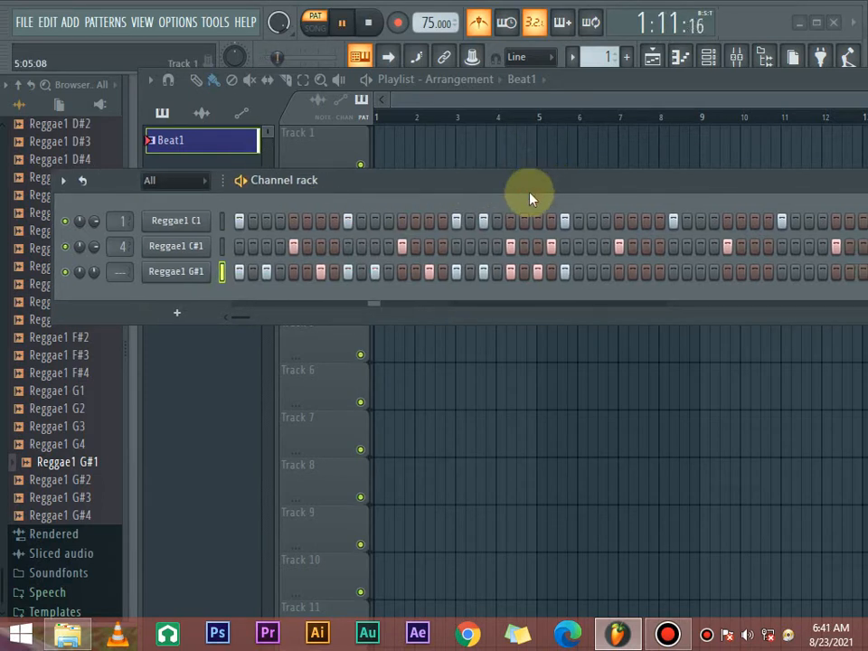
{"action": "right_click", "coordinate": [511, 273]}
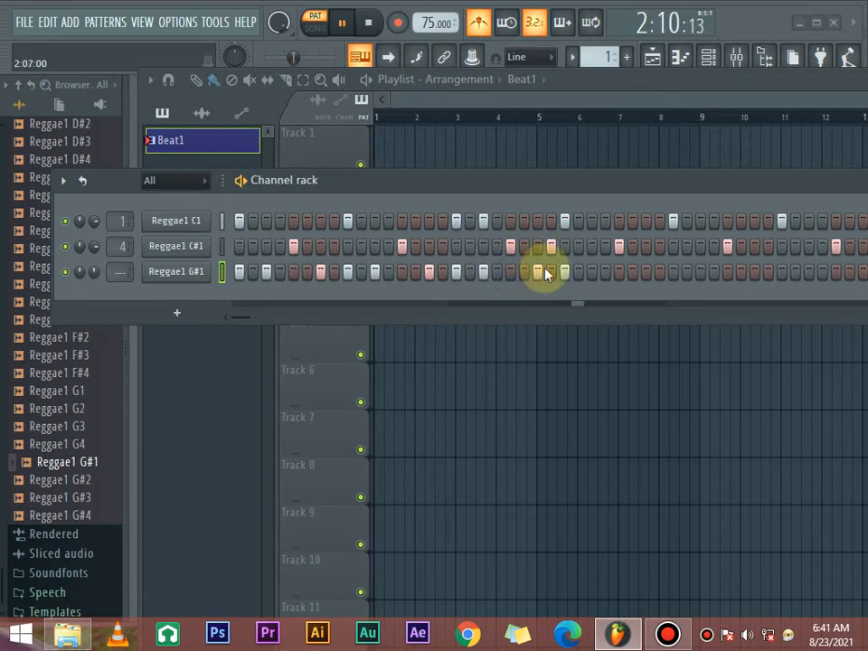
- Continue the Reggae1 G#1 rhythm with hits on steps 27, 31, 33, 35, 39 and 43, leaving step 37 empty
{"action": "left_click", "coordinate": [592, 273]}
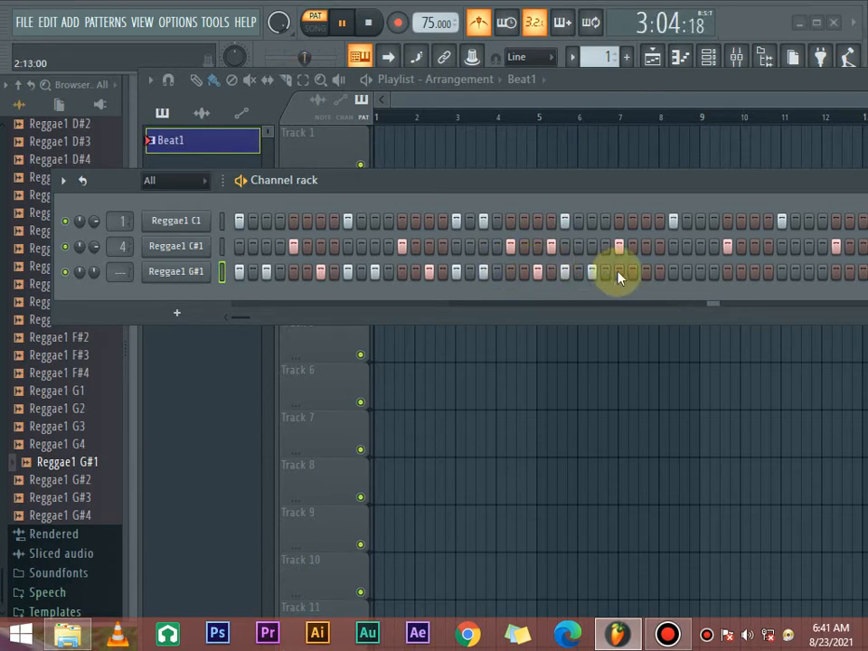
{"action": "left_click", "coordinate": [647, 272]}
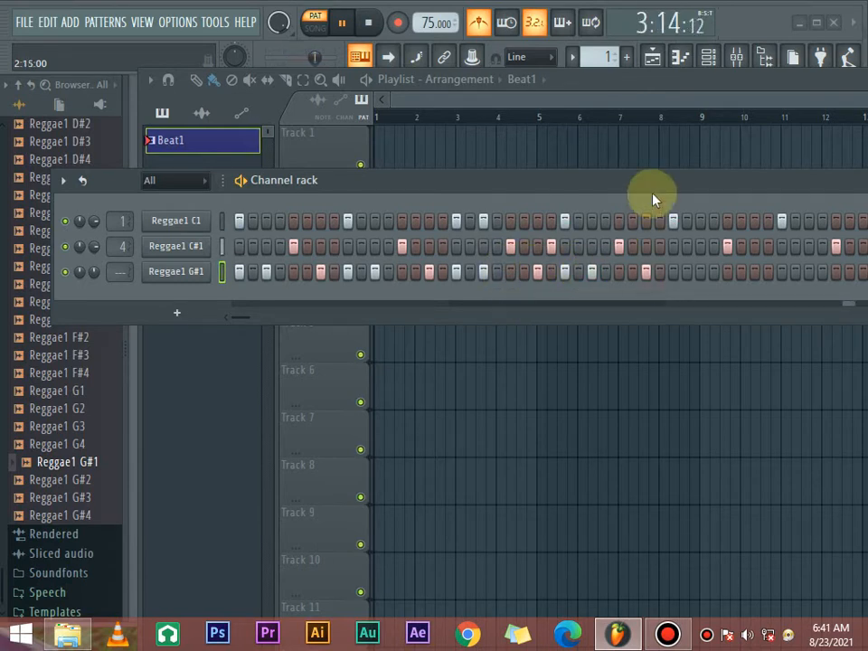
{"action": "left_click_drag", "start_coordinate": [659, 180], "coordinate": [471, 186]}
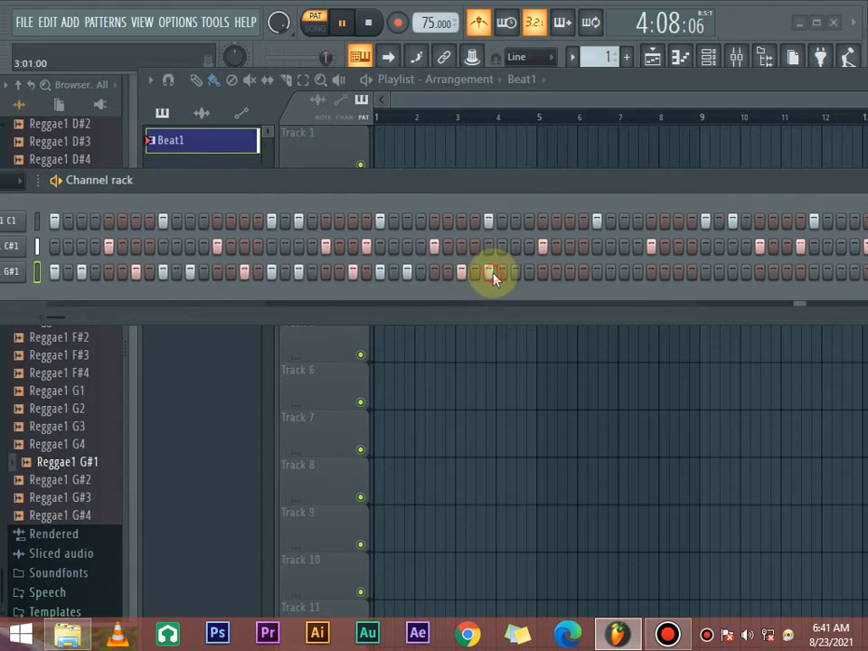
{"action": "left_click", "coordinate": [524, 273]}
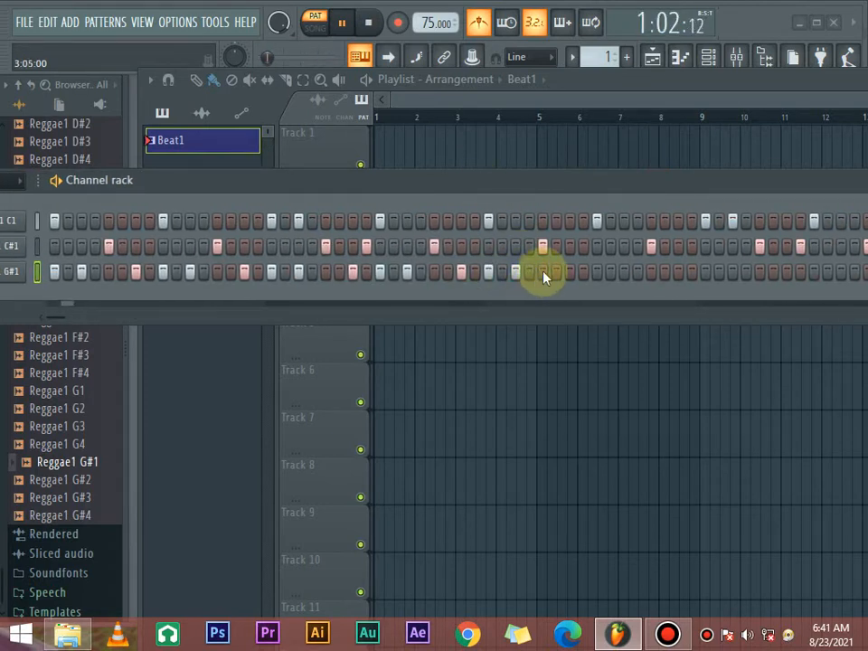
{"action": "left_click", "coordinate": [570, 272]}
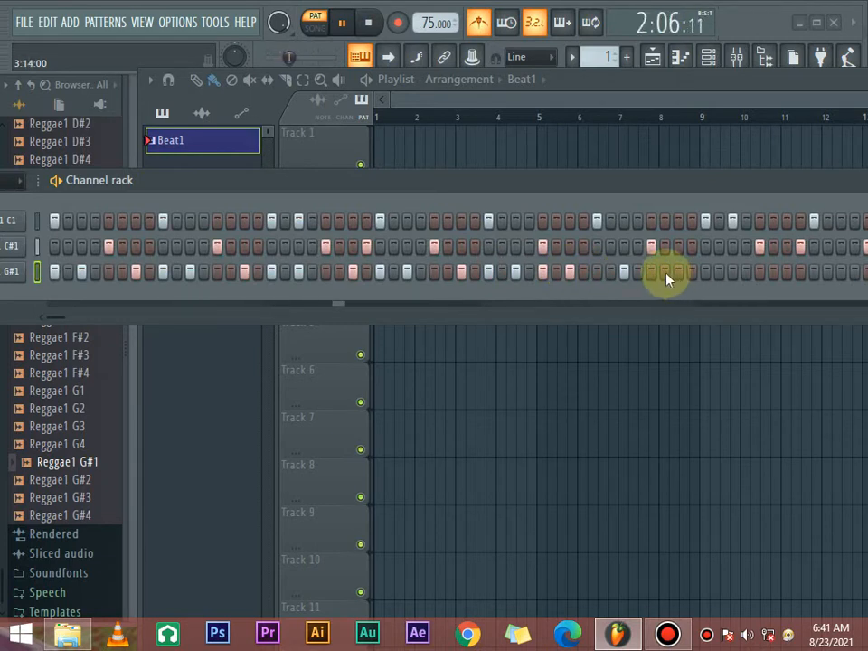
{"action": "left_click_drag", "start_coordinate": [649, 185], "coordinate": [557, 250]}
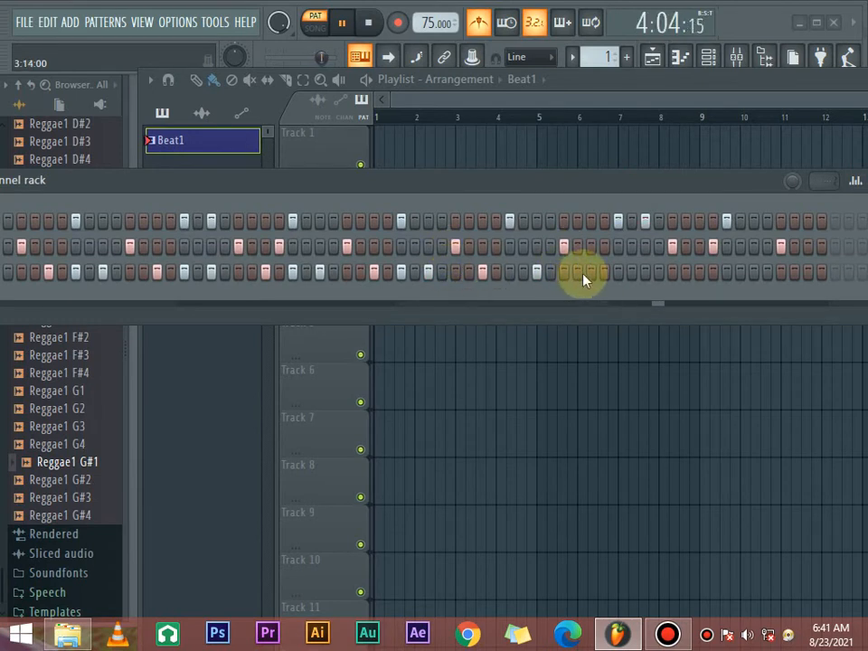
- Complete the Reggae1 G#1 rhythm to the end of bar four with hits on steps 41, 47, 49, 51, 55, 57, 59 and 63
{"action": "left_click", "coordinate": [591, 271]}
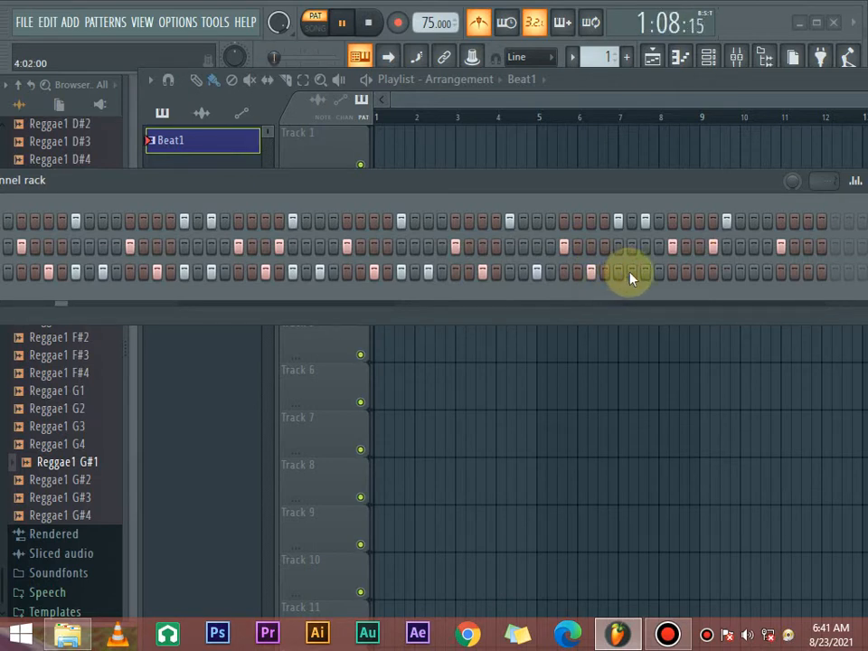
{"action": "left_click", "coordinate": [619, 272]}
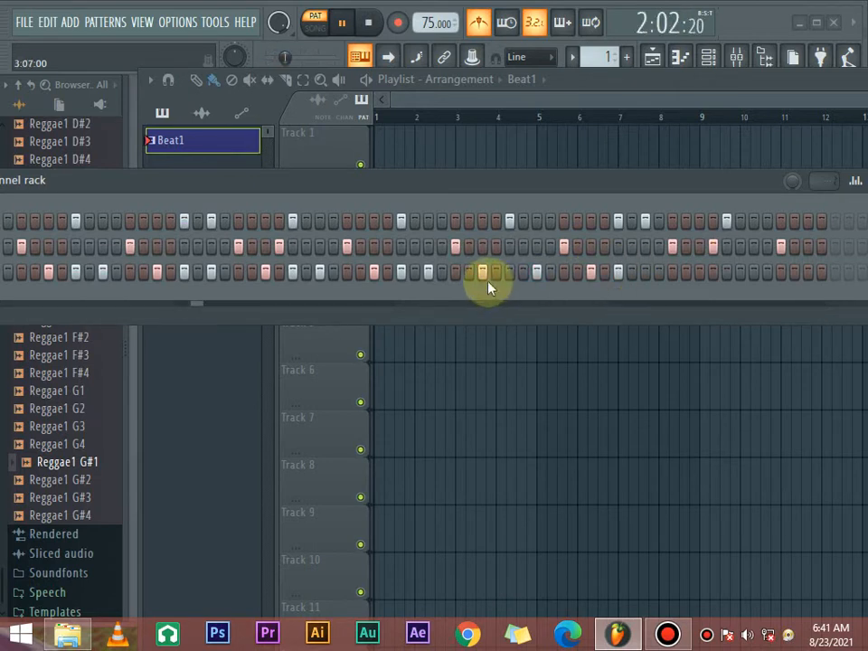
{"action": "left_click", "coordinate": [511, 275]}
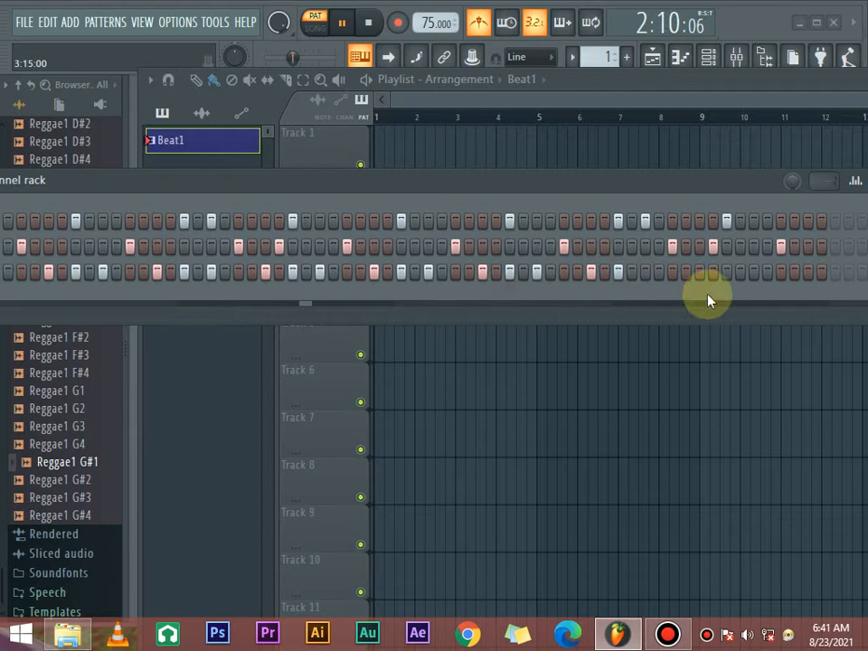
{"action": "left_click", "coordinate": [645, 272]}
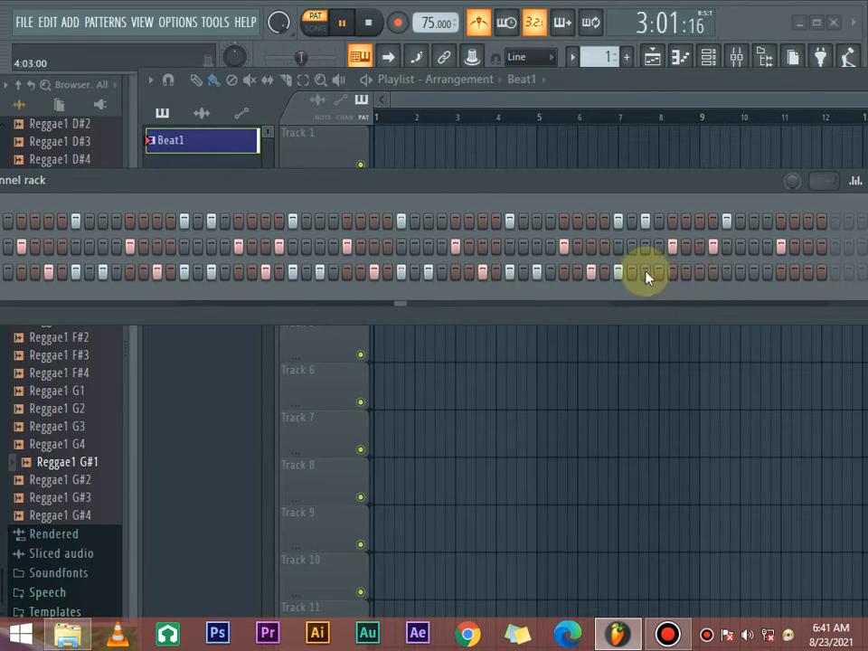
{"action": "left_click", "coordinate": [701, 273]}
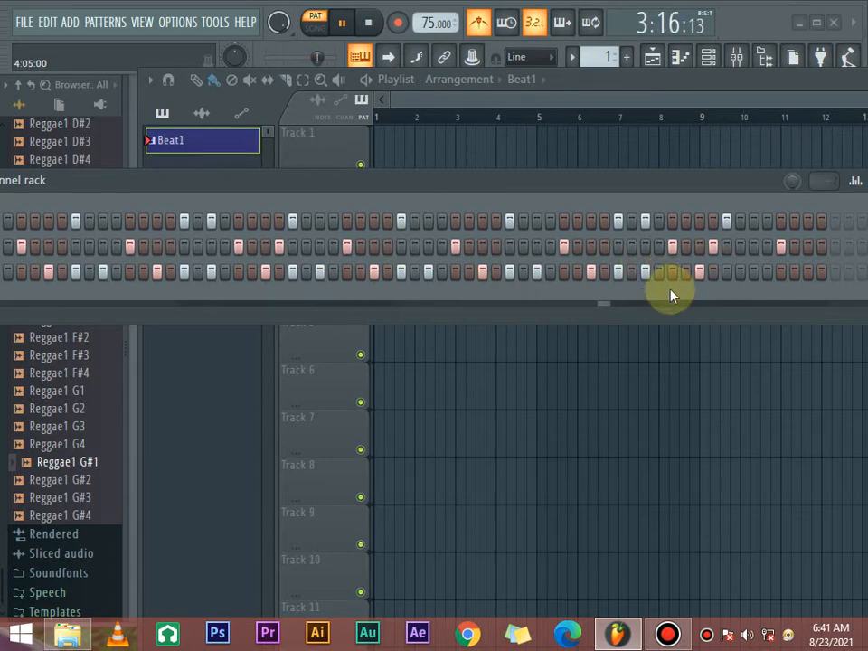
{"action": "left_click", "coordinate": [726, 272]}
{"action": "left_click", "coordinate": [754, 272]}
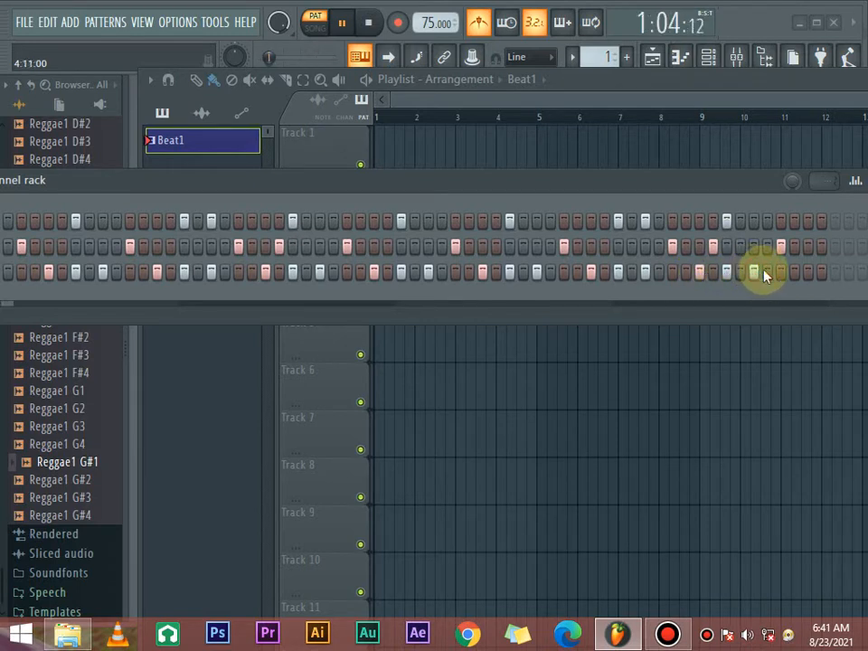
{"action": "left_click", "coordinate": [808, 272]}
- Reduce the Reggae1 G#1 channel volume further while the completed four-bar pattern plays
{"action": "left_click_drag", "start_coordinate": [524, 182], "coordinate": [639, 190]}
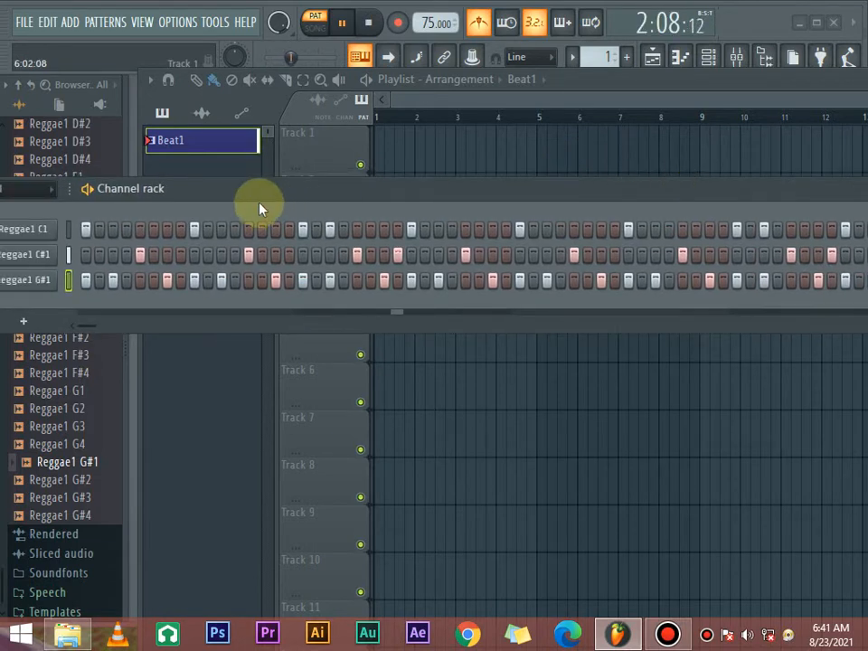
{"action": "left_click_drag", "start_coordinate": [262, 201], "coordinate": [437, 200]}
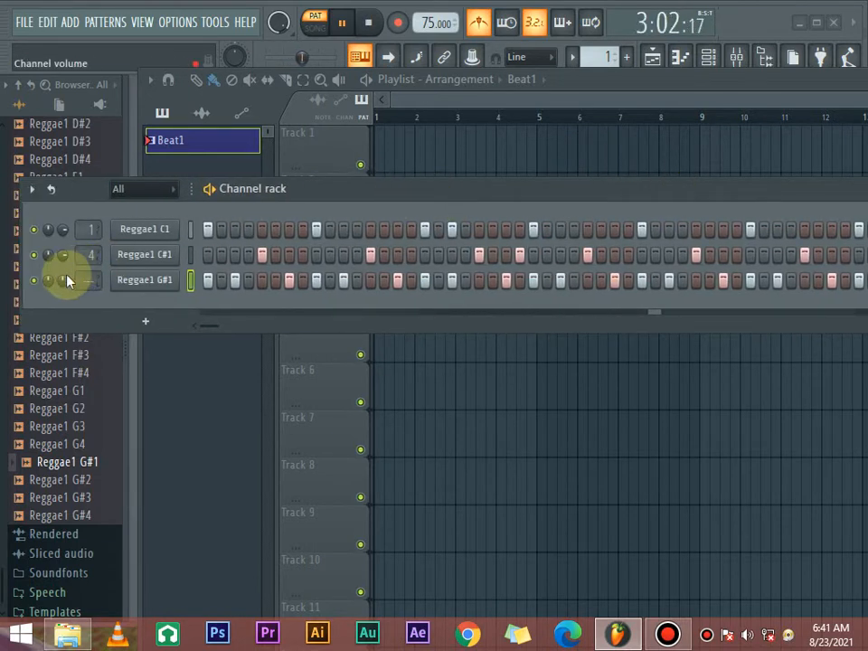
{"action": "left_click_drag", "start_coordinate": [62, 278], "coordinate": [61, 316]}
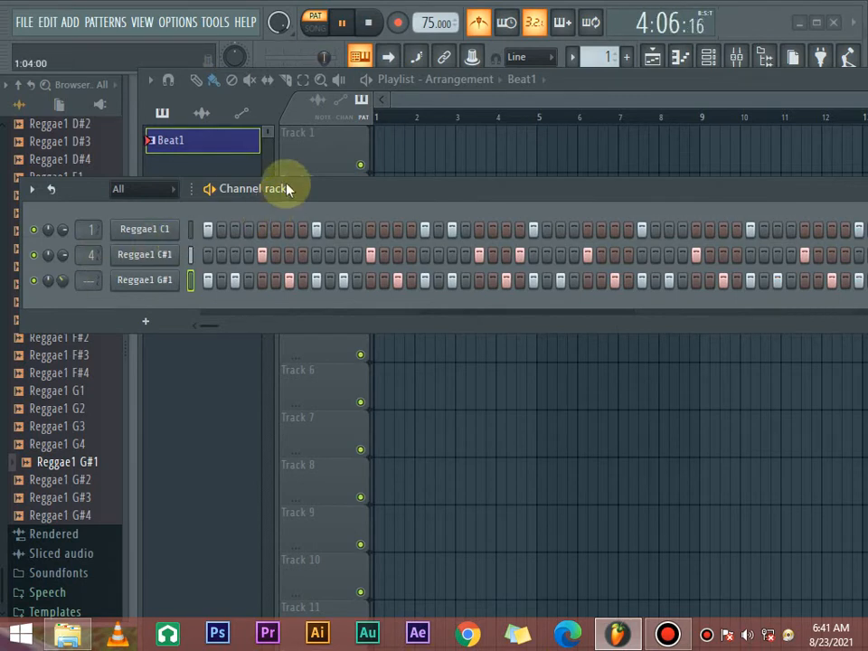
{"action": "left_click_drag", "start_coordinate": [283, 186], "coordinate": [395, 163]}
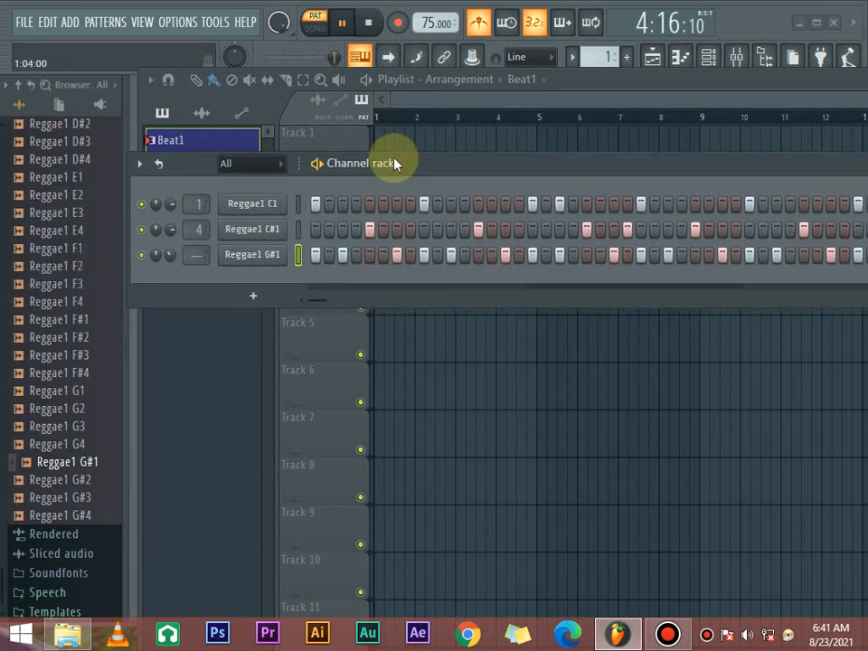
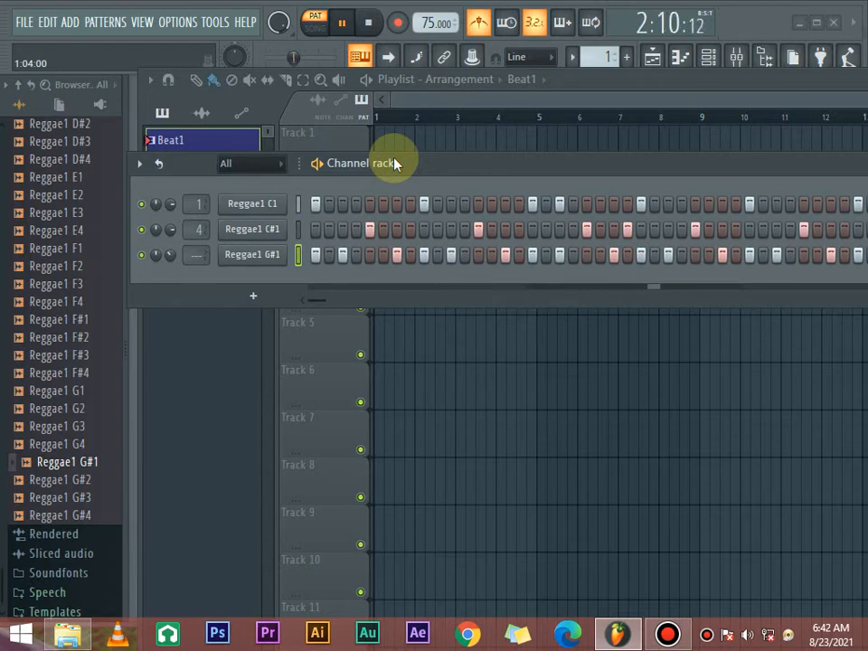
- Stop playback, audition the Reggae1 samples in the browser, and add Reggae1 E1 as a new channel
{"action": "key", "text": "space"}
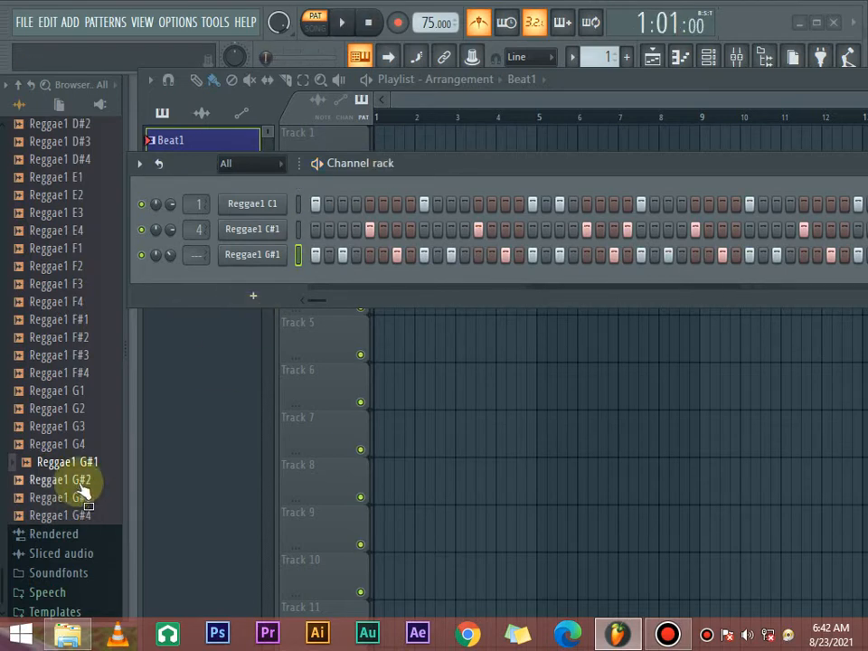
{"action": "left_click", "coordinate": [76, 480]}
{"action": "left_click", "coordinate": [72, 462]}
{"action": "left_click", "coordinate": [72, 444]}
{"action": "left_click", "coordinate": [72, 425]}
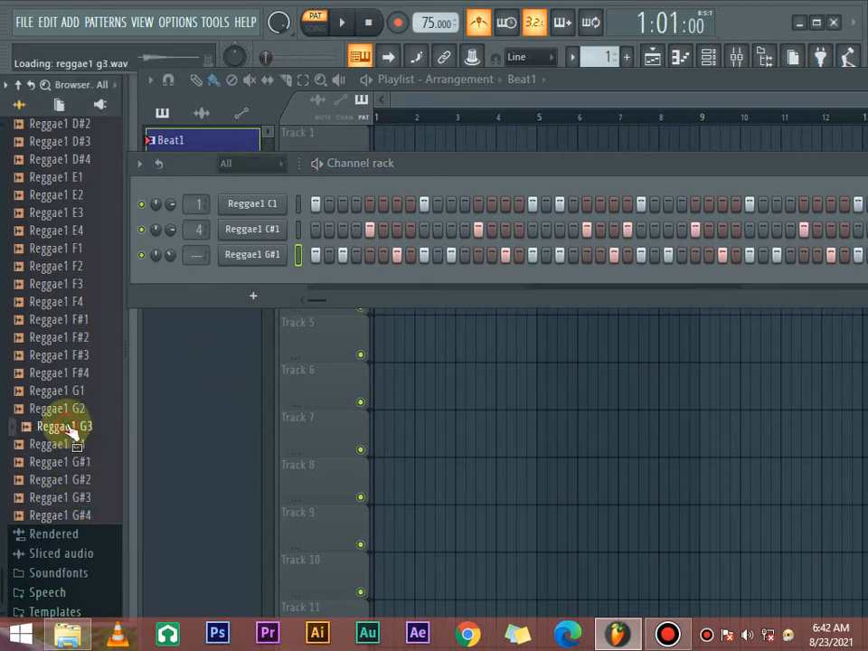
{"action": "left_click", "coordinate": [73, 408]}
{"action": "left_click", "coordinate": [75, 391]}
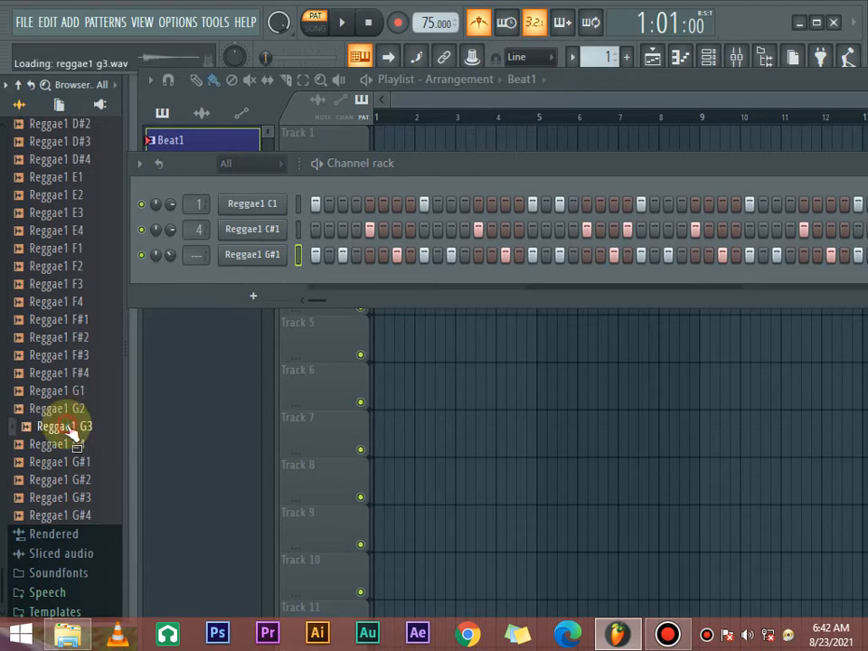
{"action": "left_click", "coordinate": [73, 373]}
{"action": "left_click", "coordinate": [71, 428]}
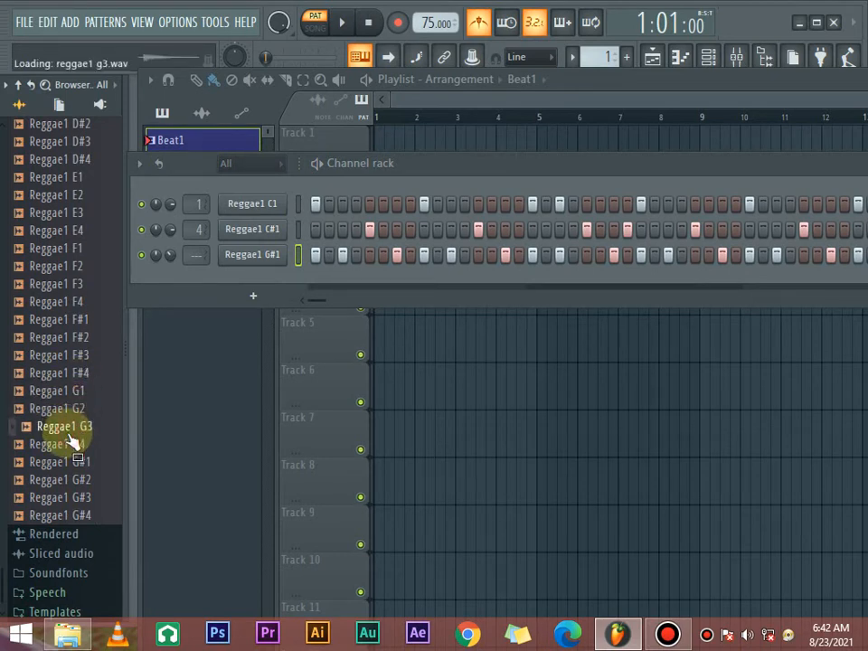
{"action": "left_click_drag", "start_coordinate": [70, 433], "coordinate": [260, 285]}
{"action": "left_click_drag", "start_coordinate": [430, 176], "coordinate": [328, 201]}
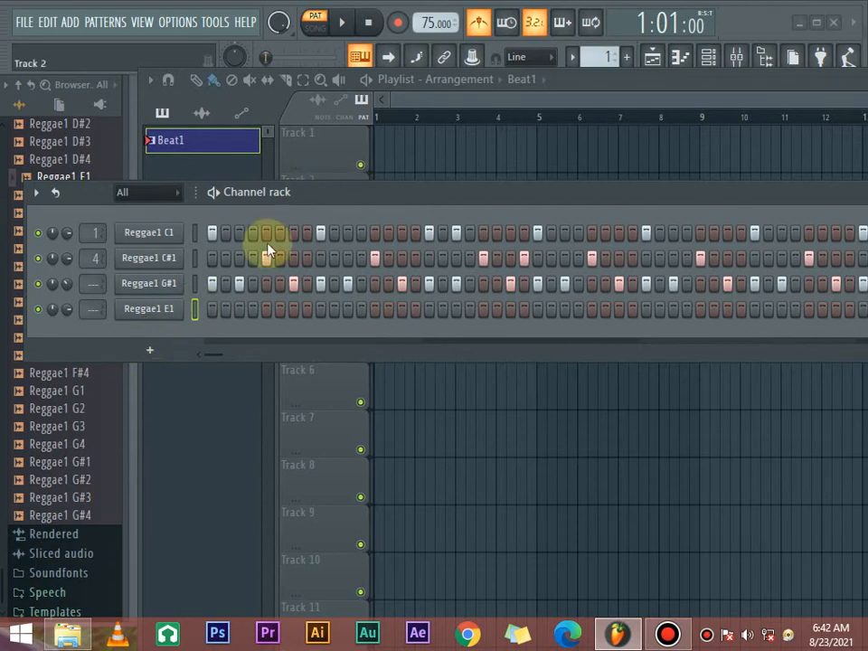
- Place Reggae1 E1 hits in pairs on steps 23 and 24 and on steps 27 and 28, checking them against playback
{"action": "key", "text": "space"}
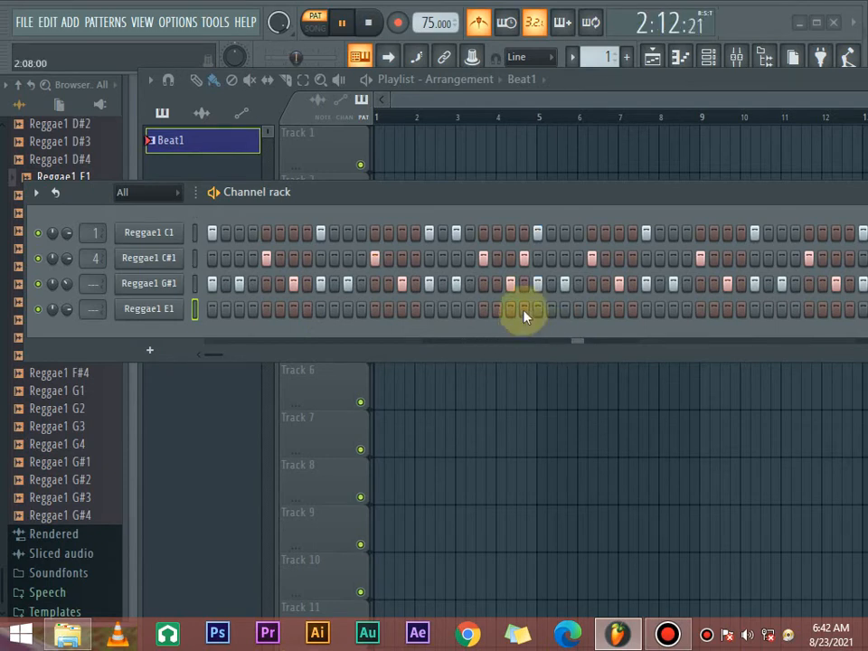
{"action": "key", "text": "space"}
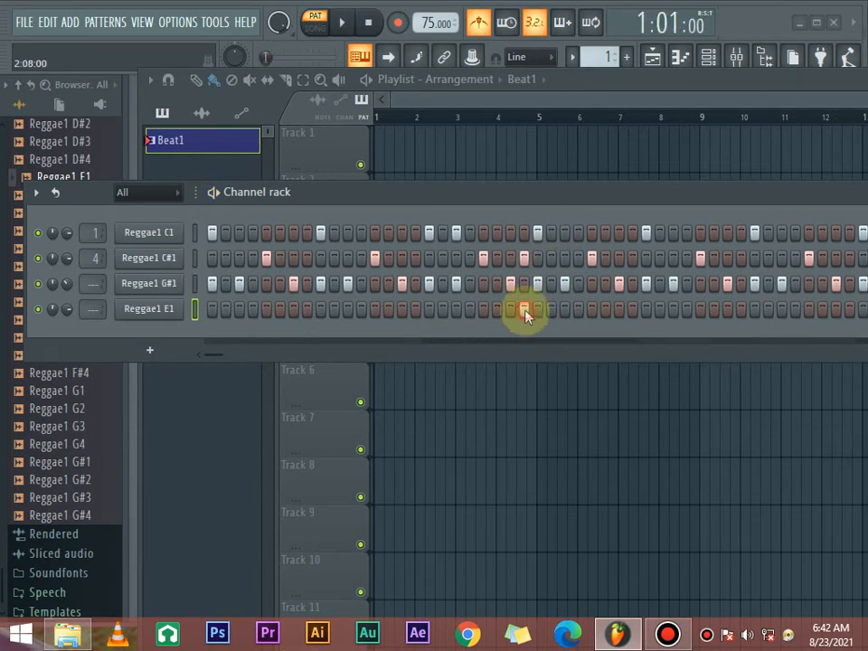
{"action": "left_click", "coordinate": [511, 309]}
{"action": "key", "text": "space"}
{"action": "left_click", "coordinate": [551, 309]}
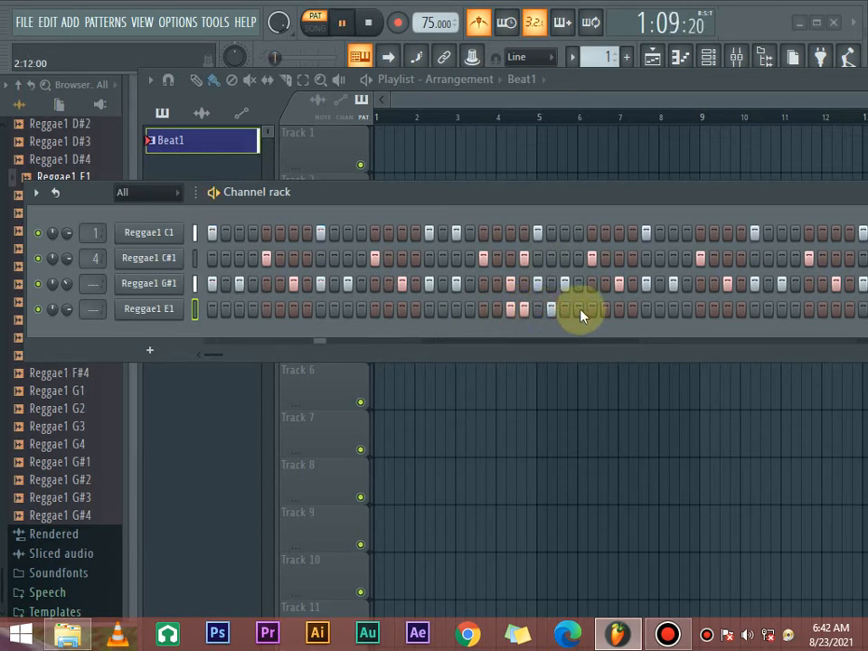
{"action": "left_click", "coordinate": [565, 309]}
{"action": "left_click", "coordinate": [579, 309]}
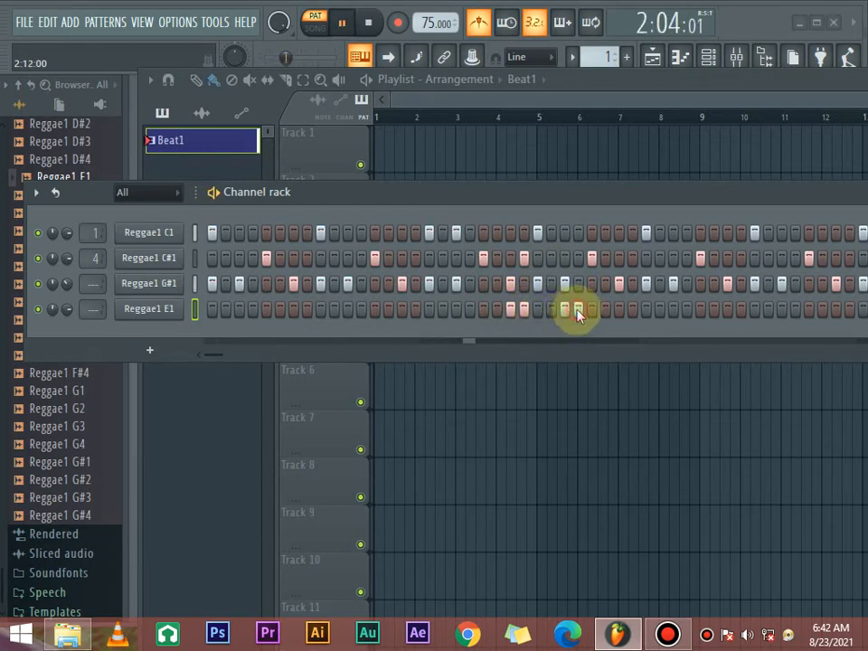
{"action": "key", "text": "space"}
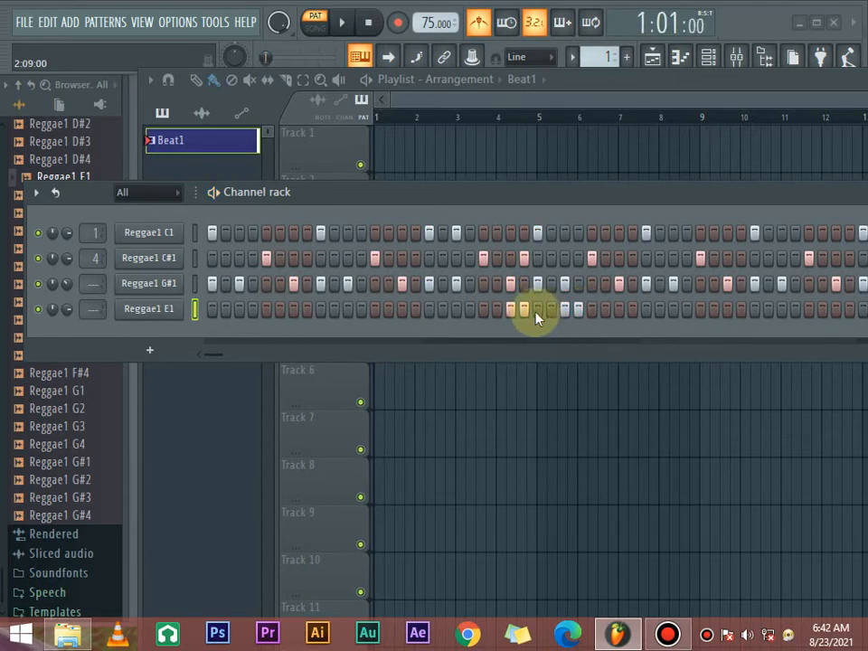
- Shift the first pair of Reggae1 E1 hits earlier to steps 20 and 21, playing the pattern to check the timing
{"action": "left_click", "coordinate": [497, 309]}
{"action": "key", "text": "space"}
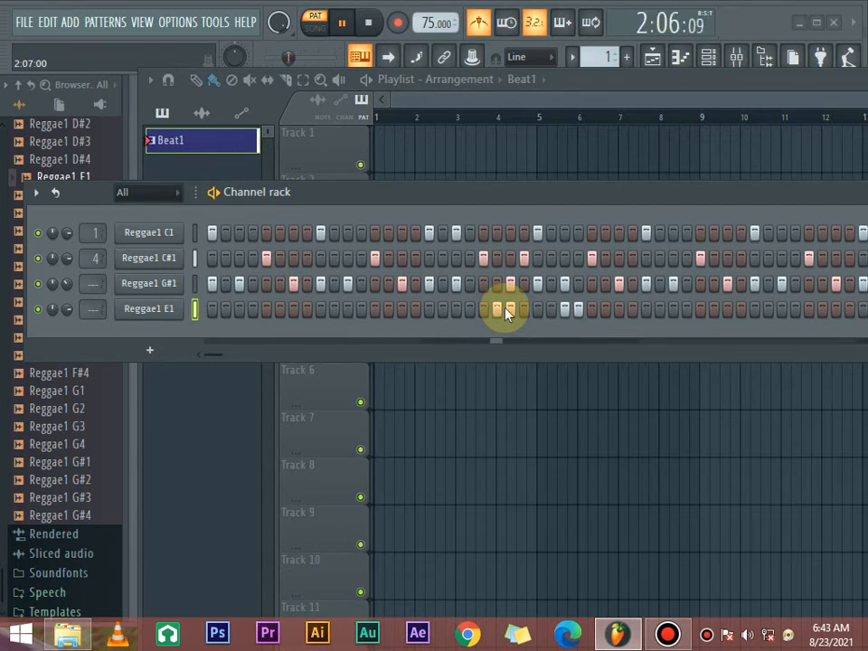
{"action": "key", "text": "space"}
{"action": "left_click", "coordinate": [510, 309]}
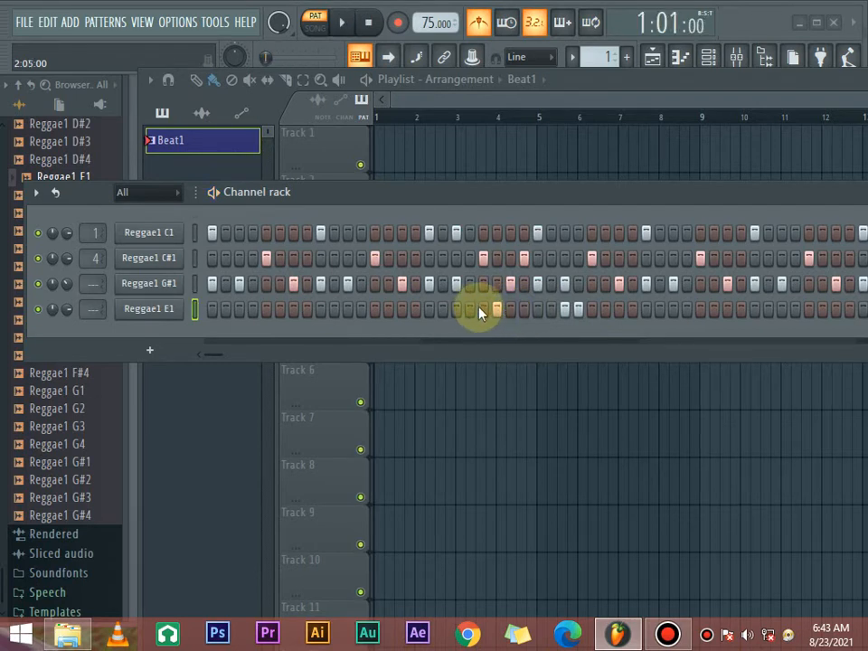
{"action": "left_click", "coordinate": [486, 309]}
{"action": "left_click", "coordinate": [497, 309]}
{"action": "key", "text": "space"}
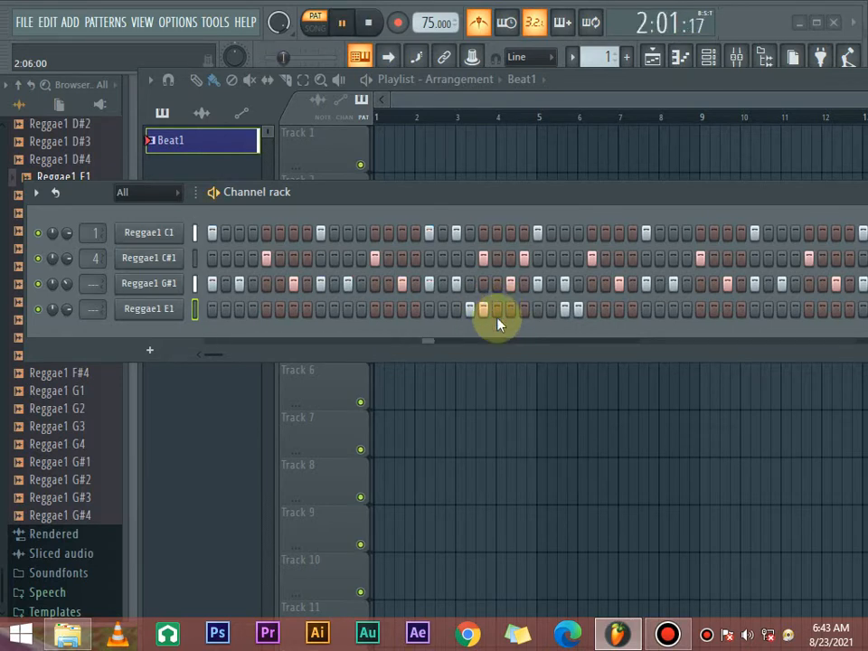
{"action": "key", "text": "space"}
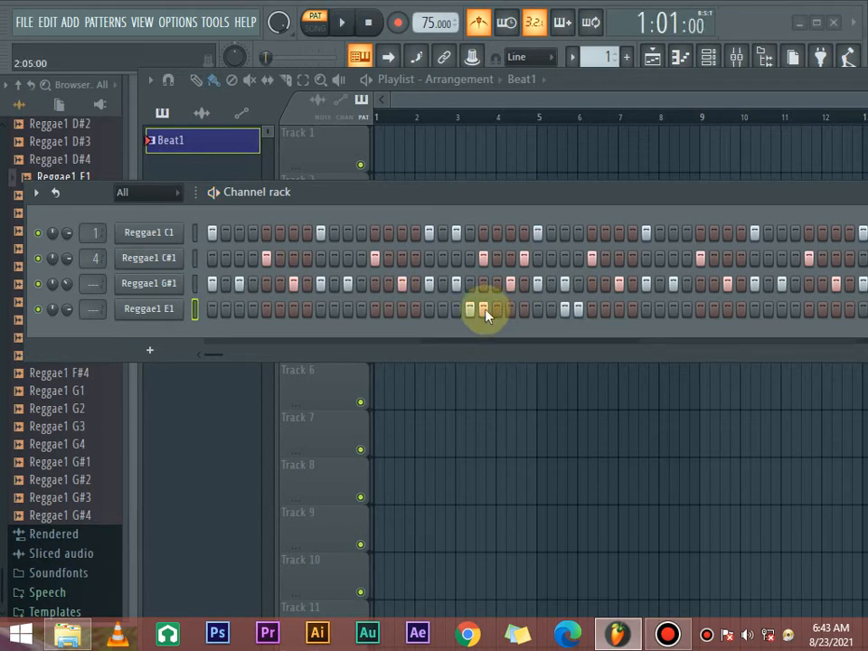
- Add Reggae1 E1 hits on steps 24 and 25, shift the last pair to steps 28 and 29, and play the pattern
{"action": "left_click", "coordinate": [523, 309]}
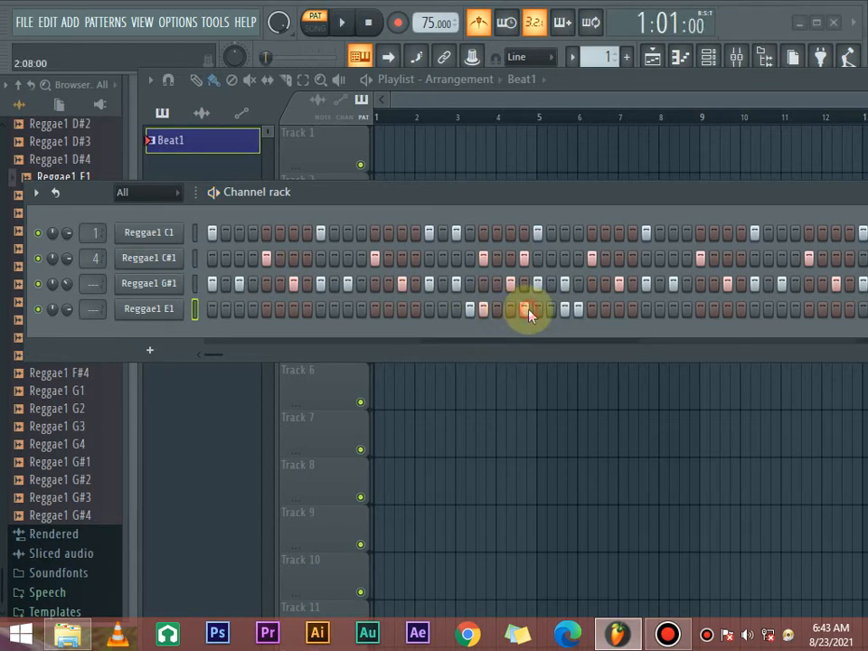
{"action": "left_click", "coordinate": [537, 309]}
{"action": "left_click", "coordinate": [565, 309]}
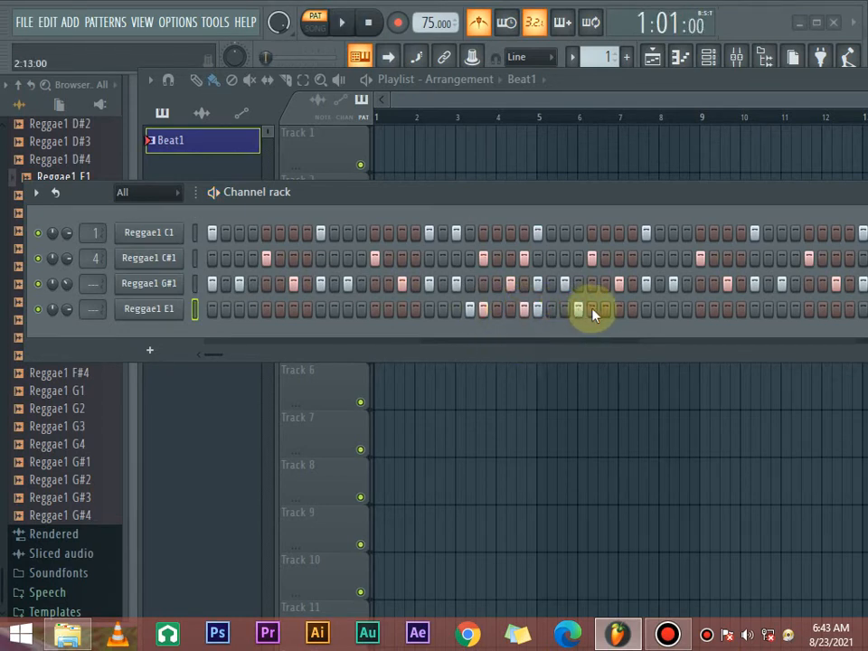
{"action": "key", "text": "space"}
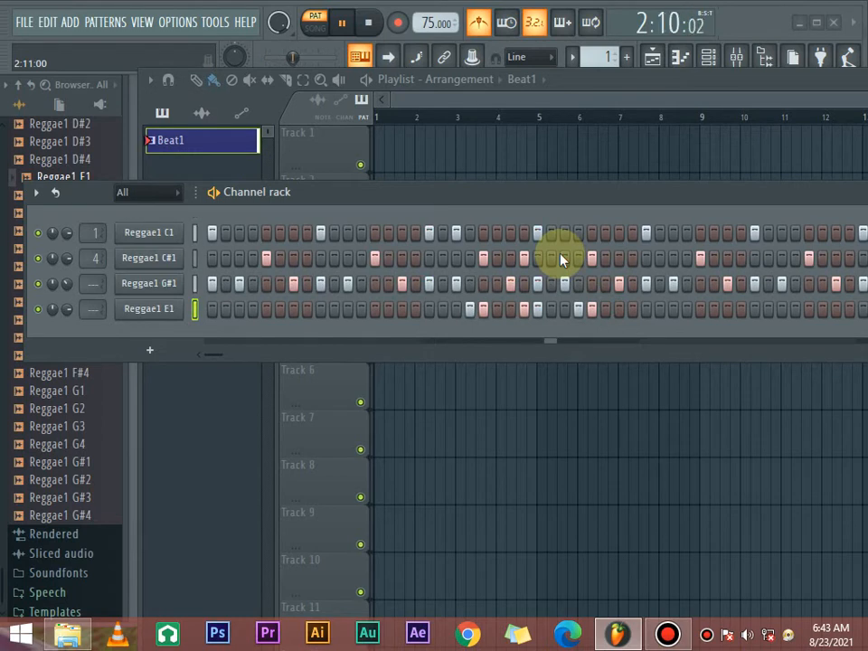
{"action": "key", "text": "space"}
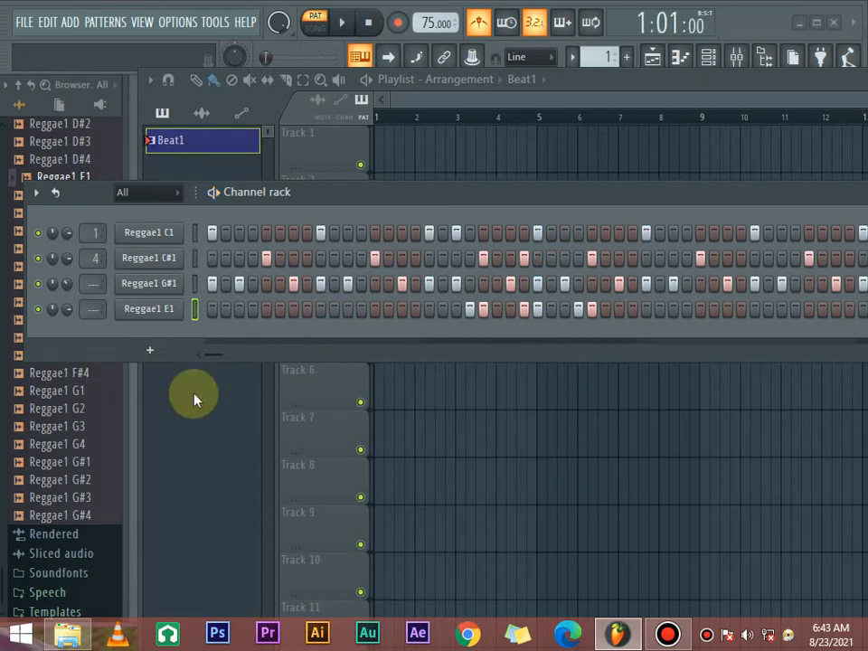
- Try clearing the Reggae1 C1 hit on step 25, where it coincides with Reggae1 E1
{"action": "left_click", "coordinate": [536, 310]}
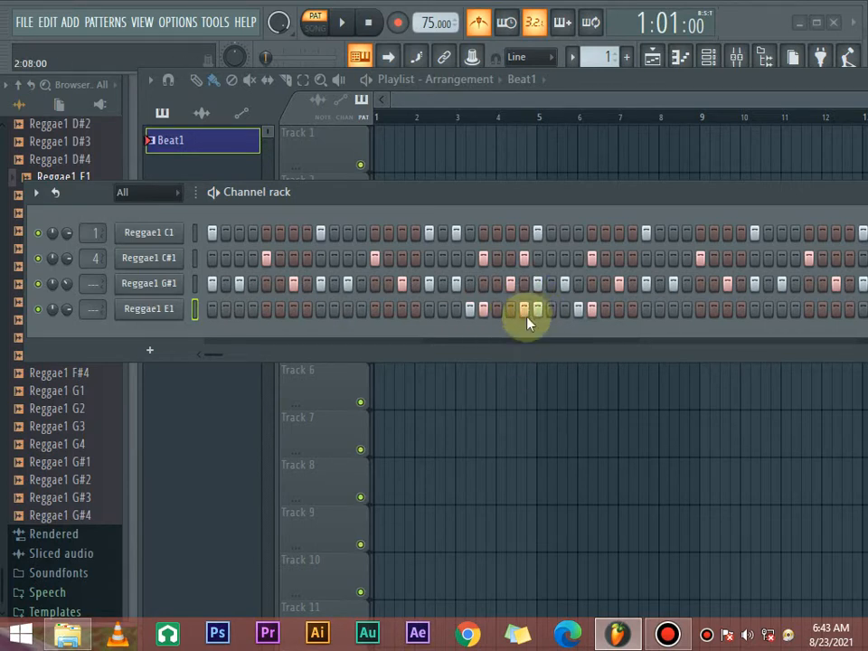
{"action": "left_click", "coordinate": [523, 257]}
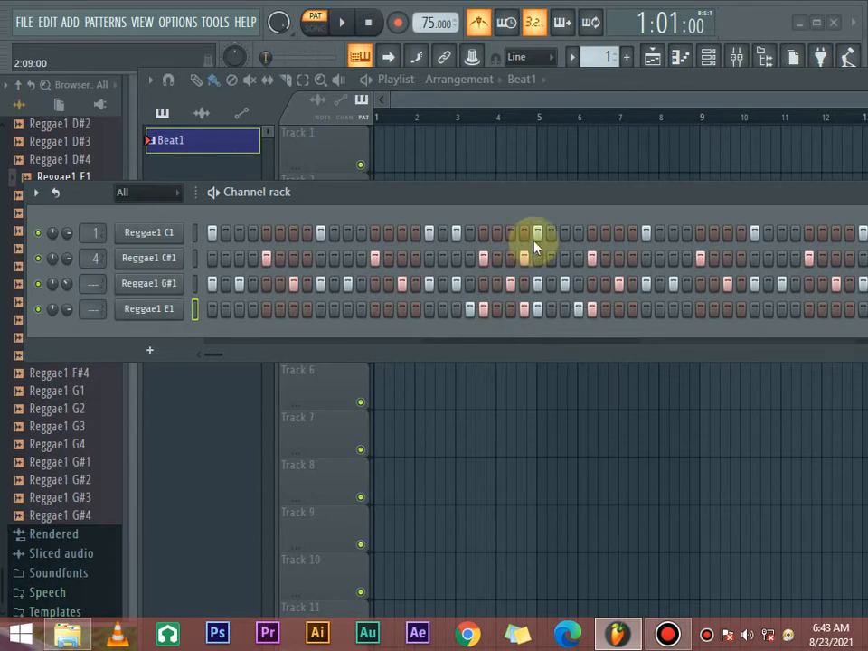
{"action": "left_click", "coordinate": [538, 234]}
{"action": "left_click", "coordinate": [539, 234]}
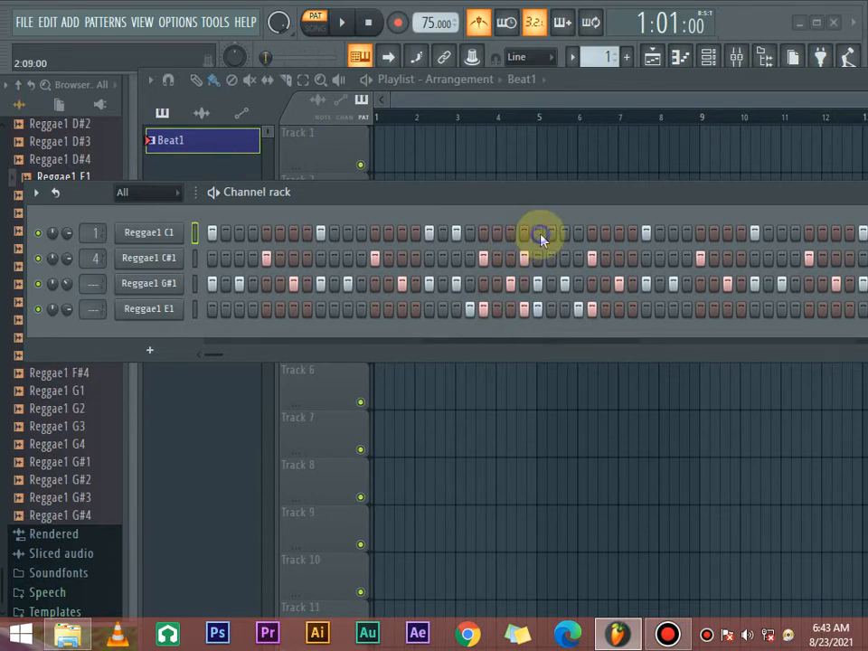
- Lower the Reggae1 E1 channel volume to 55% while the pattern plays
{"action": "key", "text": "space"}
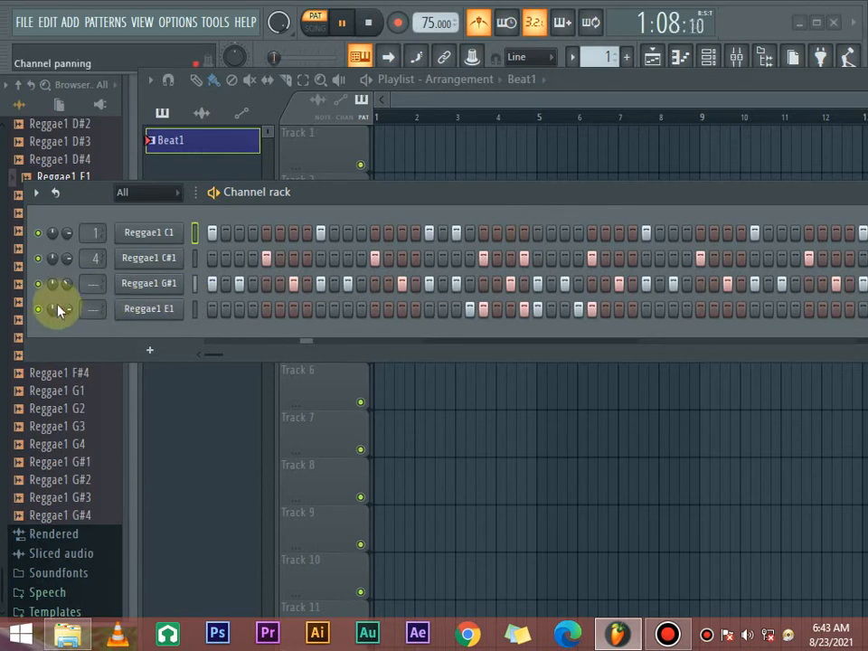
{"action": "left_click_drag", "start_coordinate": [68, 310], "coordinate": [69, 334]}
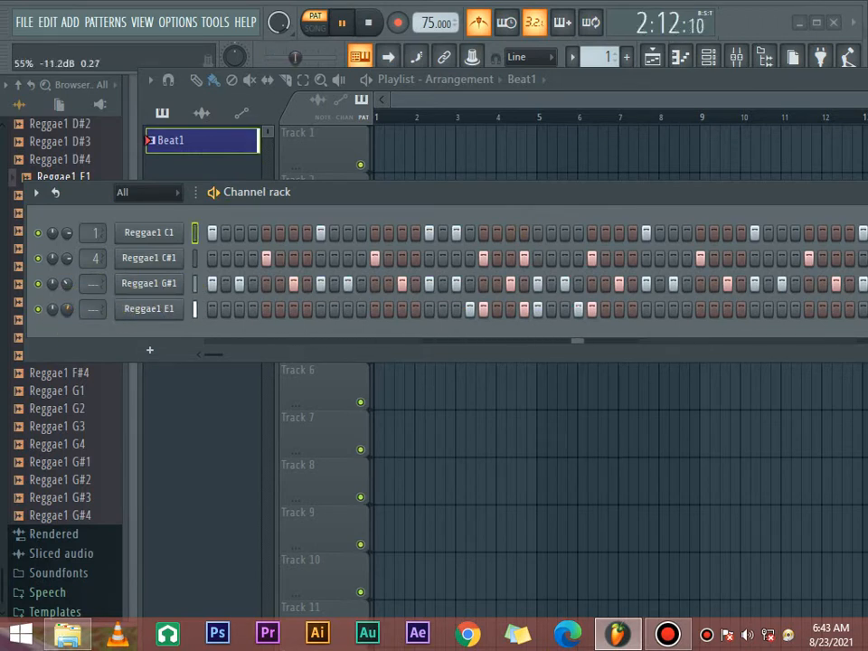
{"action": "key", "text": "space"}
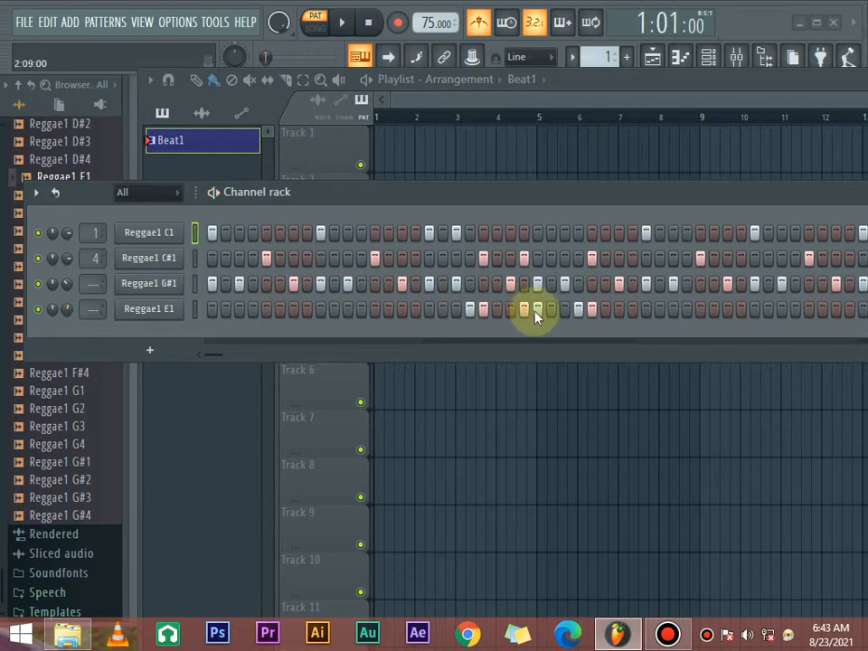
- Clear the Reggae1 C#1 hit on step 24, keep the one on step 29, and play the pattern through to bar four
{"action": "left_click_drag", "start_coordinate": [522, 290], "coordinate": [541, 295]}
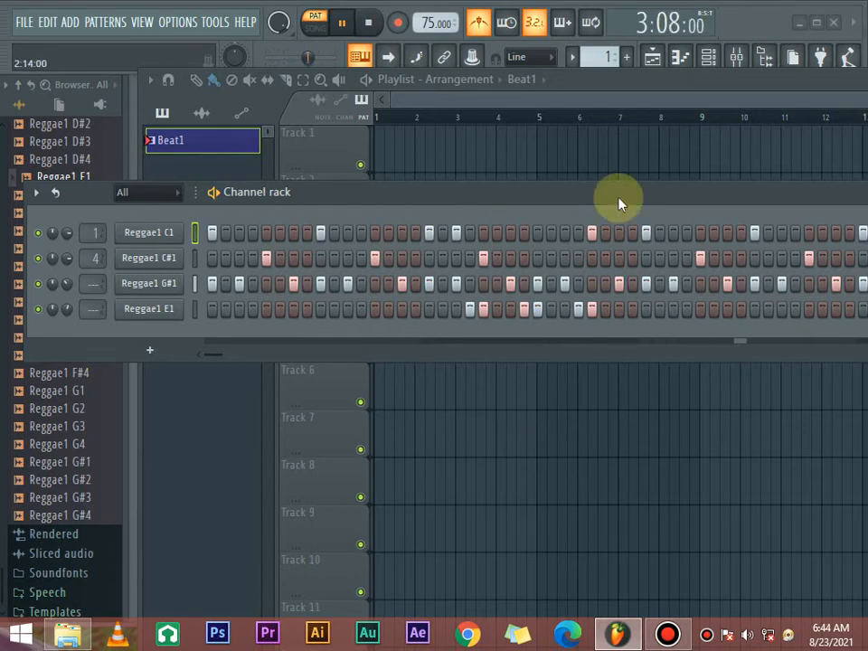
{"action": "left_click_drag", "start_coordinate": [618, 204], "coordinate": [564, 202]}
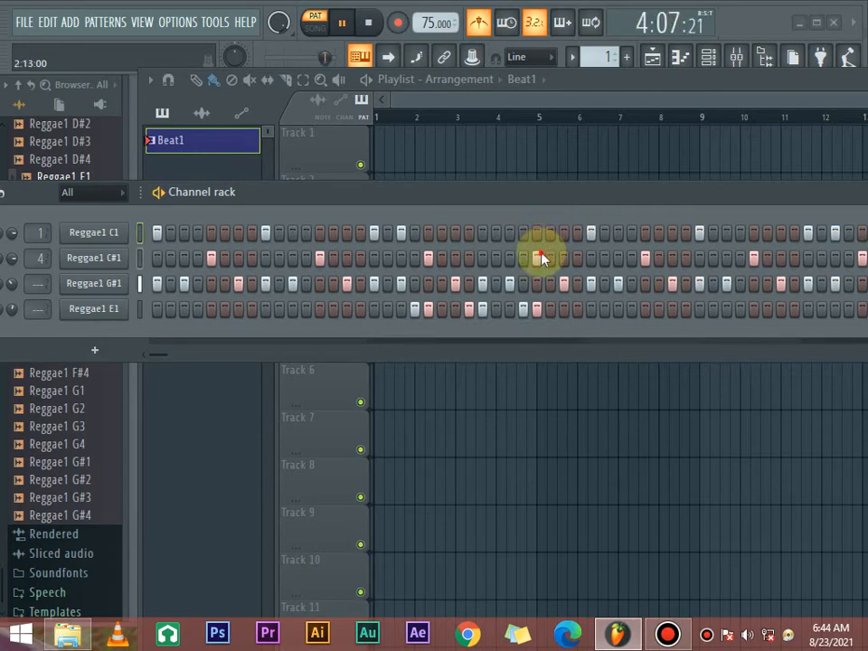
{"action": "left_click_drag", "start_coordinate": [643, 195], "coordinate": [583, 196]}
{"action": "key", "text": "space"}
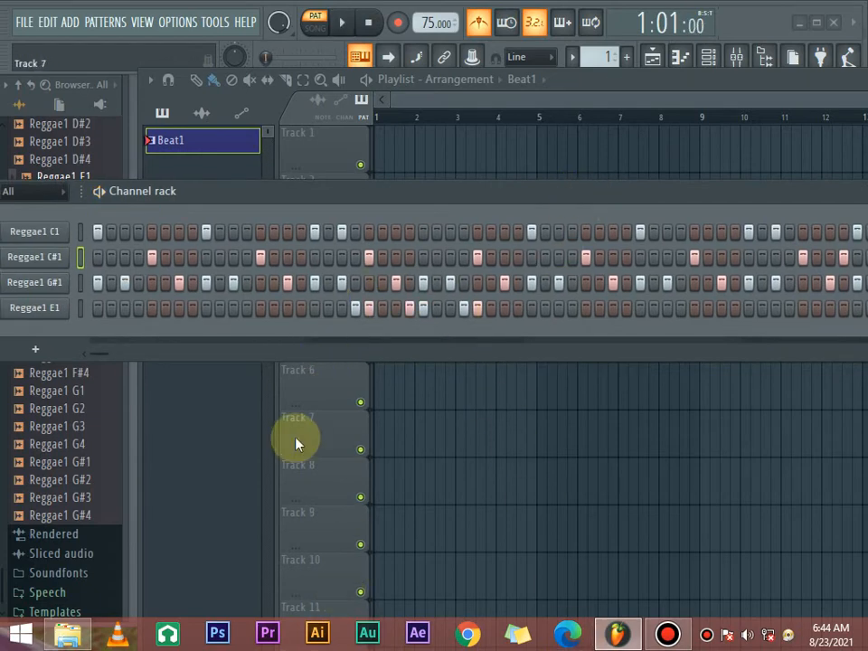
- Play the pattern from the start to review the Reggae1 E1 fill on steps 20 to 29 against the other channels
{"action": "left_click_drag", "start_coordinate": [356, 199], "coordinate": [558, 178]}
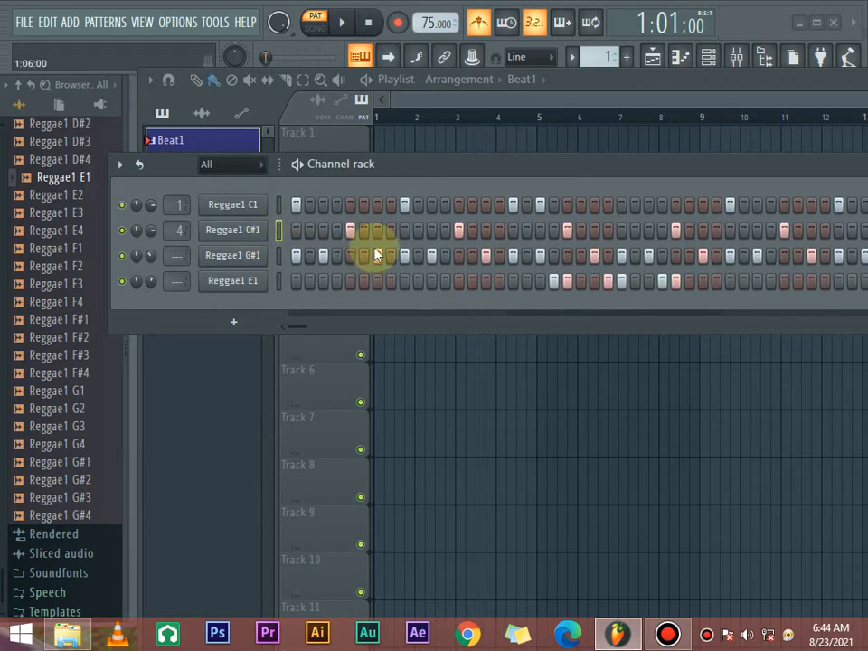
{"action": "left_click", "coordinate": [605, 280]}
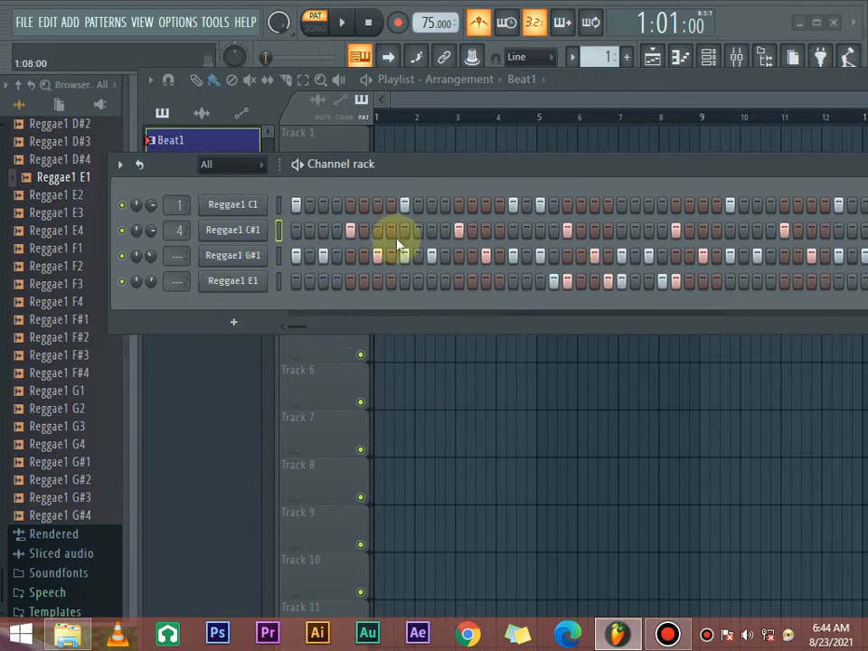
{"action": "left_click", "coordinate": [553, 280]}
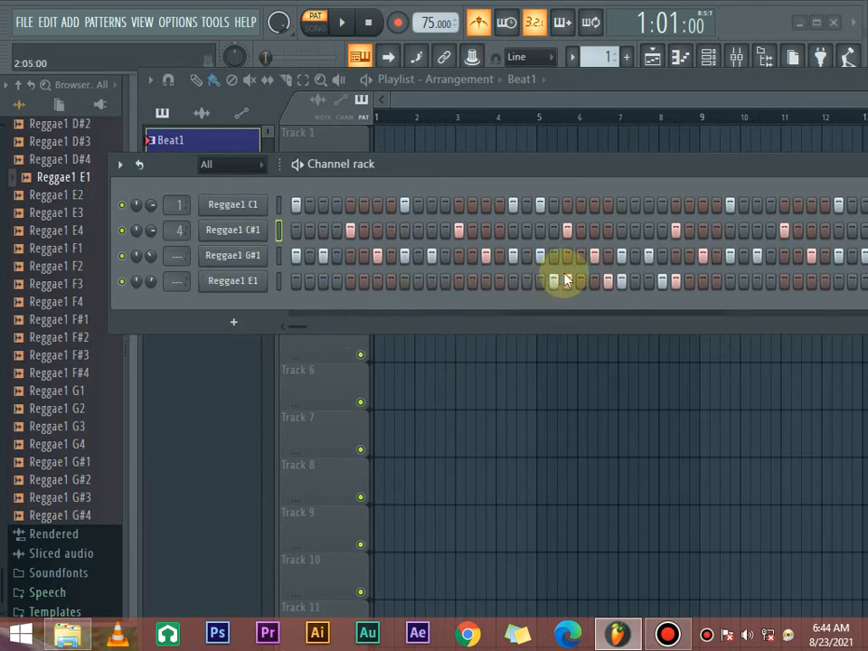
{"action": "key", "text": "space"}
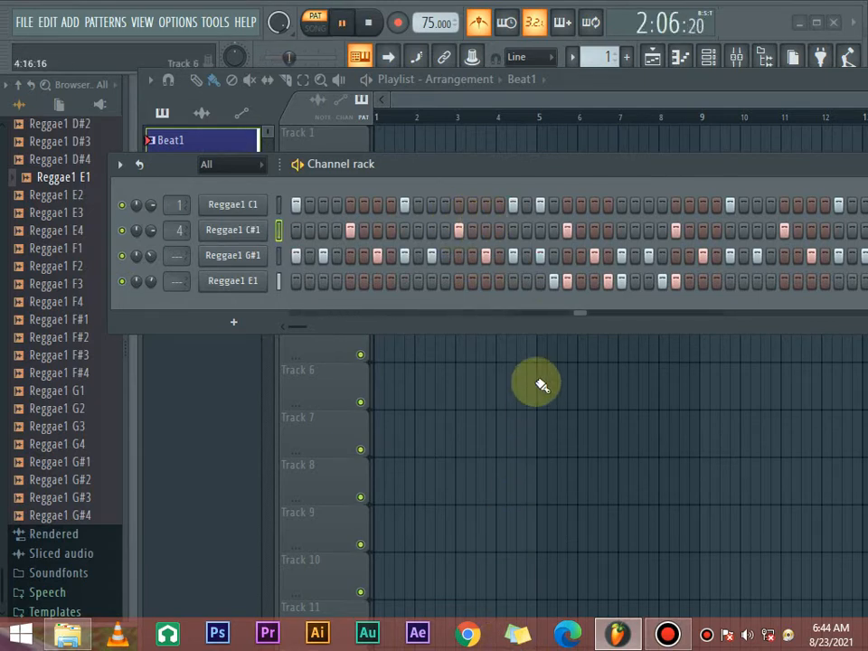
{"action": "key", "text": "space"}
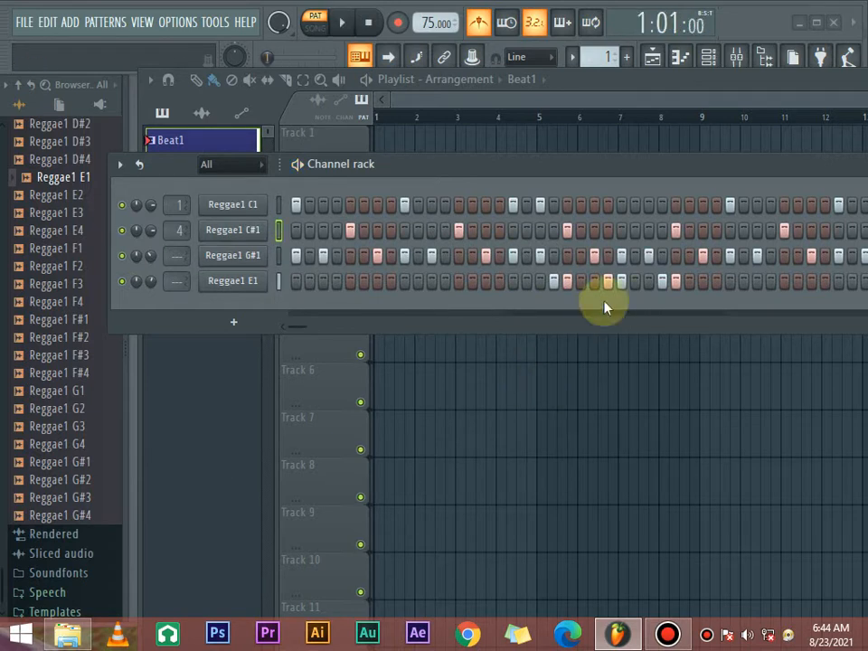
- Restore the Reggae1 C1 hit on step 25 and select the Reggae1 E1 channel
{"action": "left_click", "coordinate": [627, 254]}
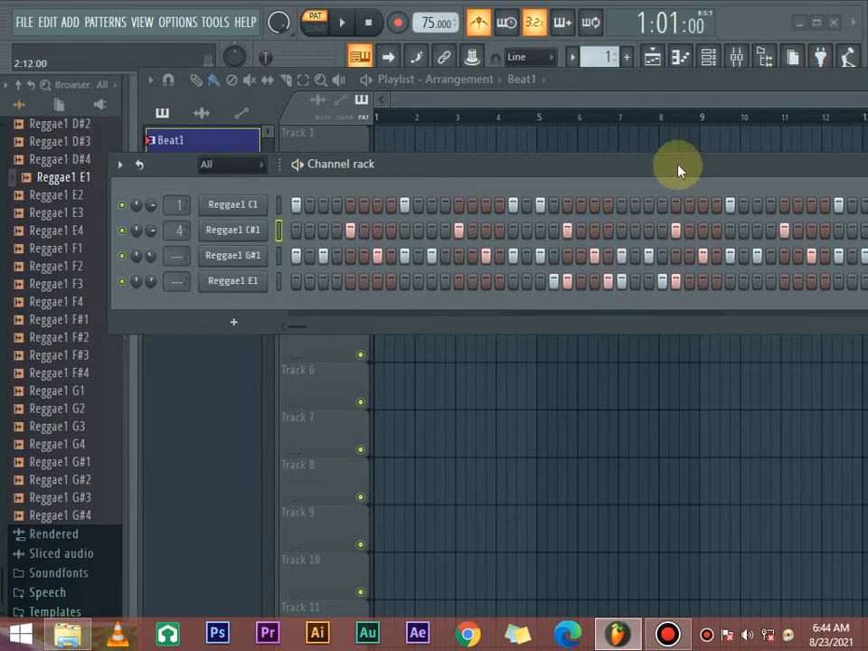
{"action": "left_click_drag", "start_coordinate": [678, 165], "coordinate": [620, 175]}
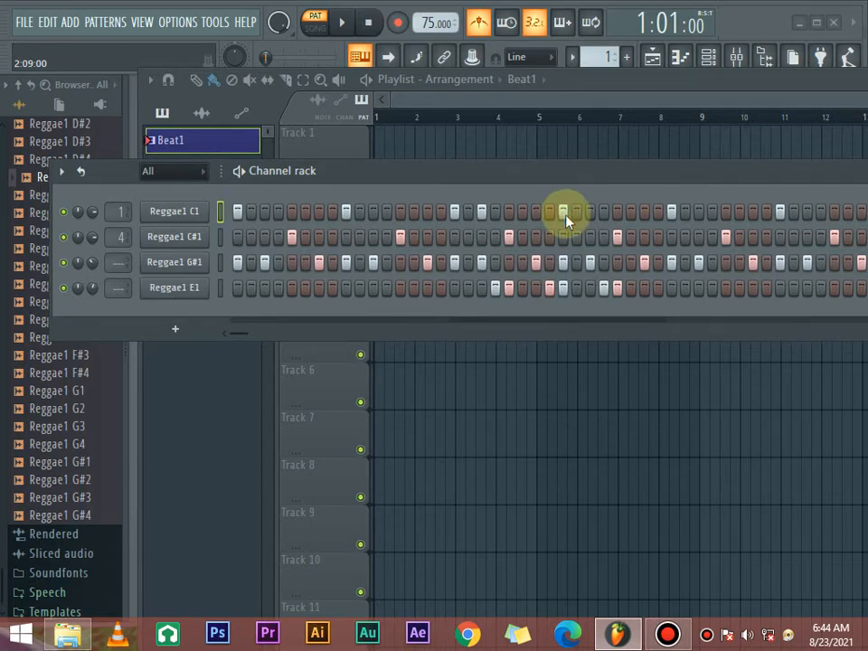
{"action": "left_click", "coordinate": [166, 295]}
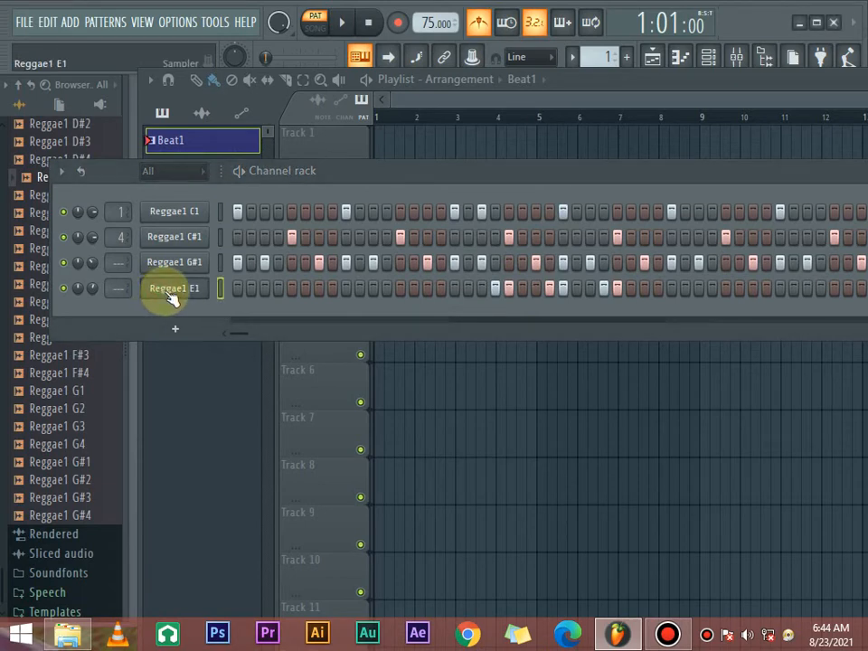
- Open the Reggae1 E1 channel in the piano roll and play the pattern through its bar-two fill
{"action": "right_click", "coordinate": [172, 296]}
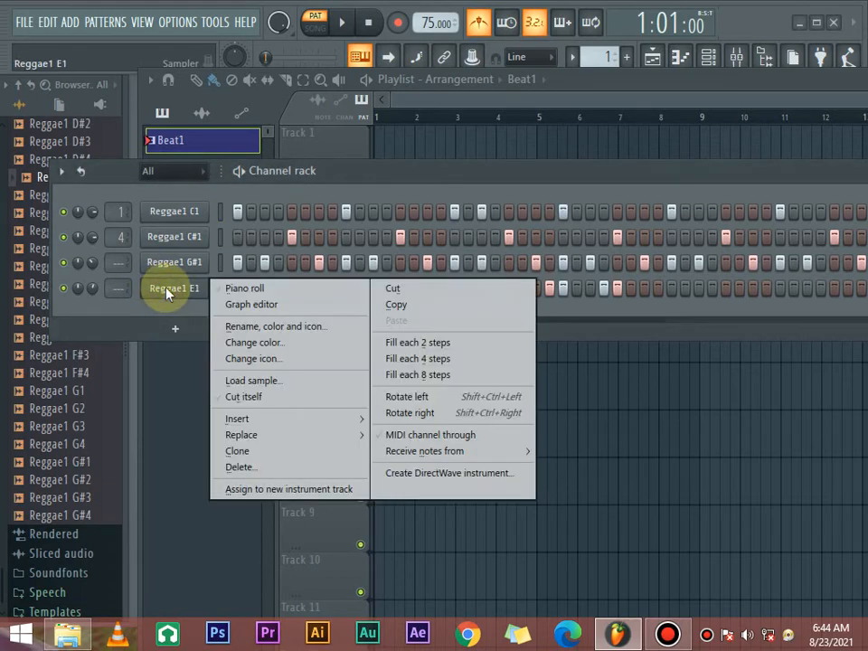
{"action": "left_click", "coordinate": [231, 288]}
{"action": "scroll", "coordinate": [515, 317], "scroll_direction": "up", "scroll_amount": 3}
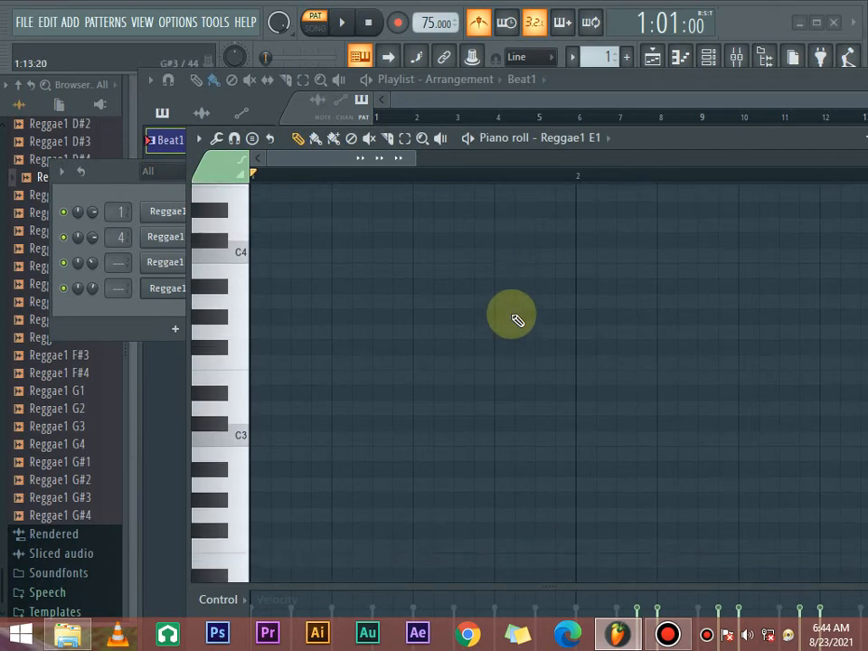
{"action": "scroll", "coordinate": [514, 317], "scroll_direction": "up", "scroll_amount": 6}
{"action": "scroll", "coordinate": [513, 320], "scroll_direction": "down", "scroll_amount": 2}
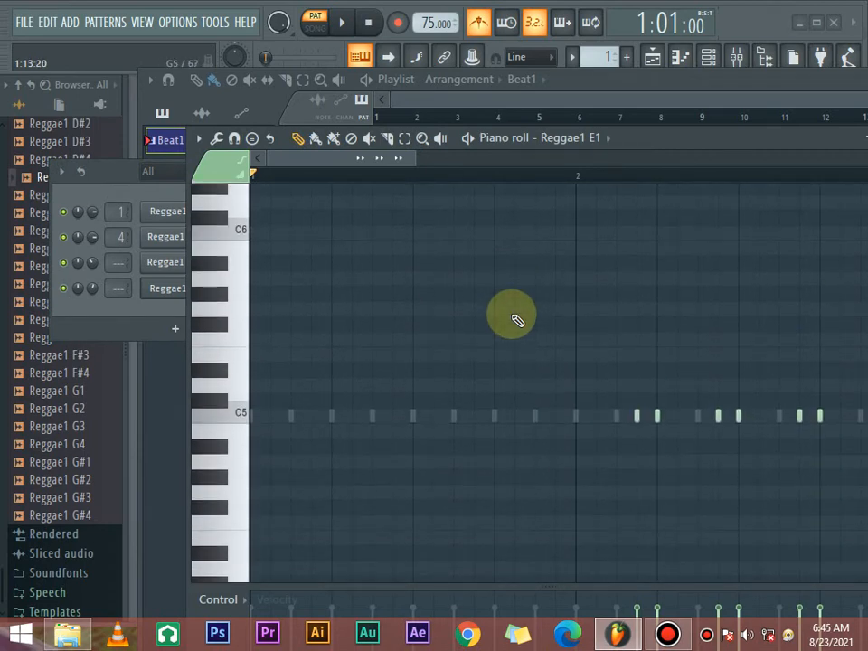
{"action": "left_click_drag", "start_coordinate": [701, 149], "coordinate": [612, 170]}
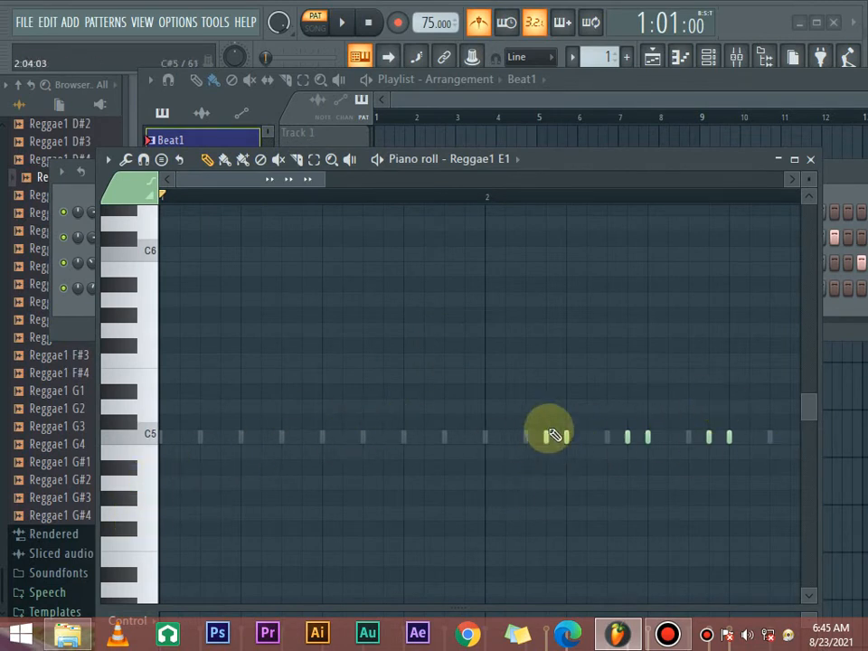
{"action": "key", "text": "space"}
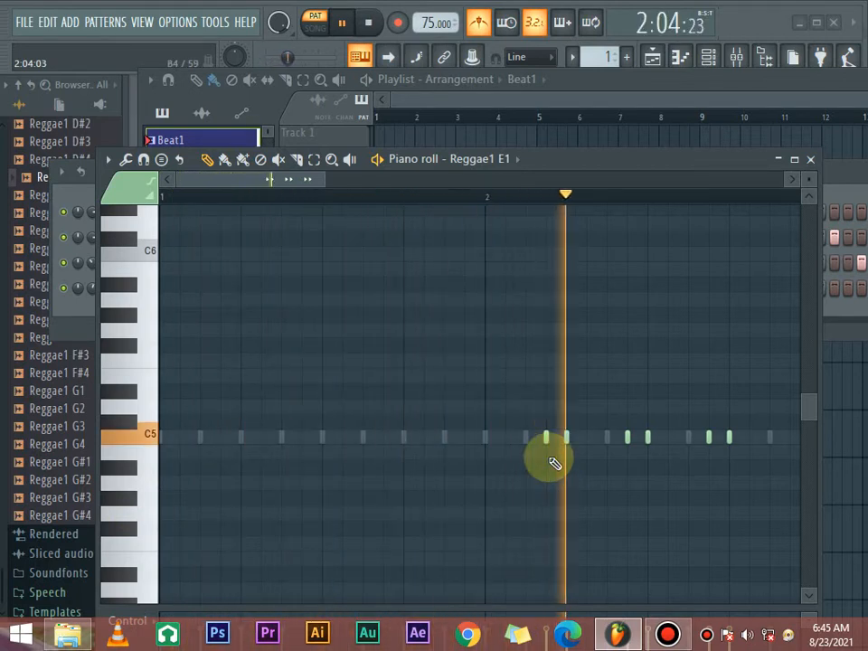
{"action": "key", "text": "space"}
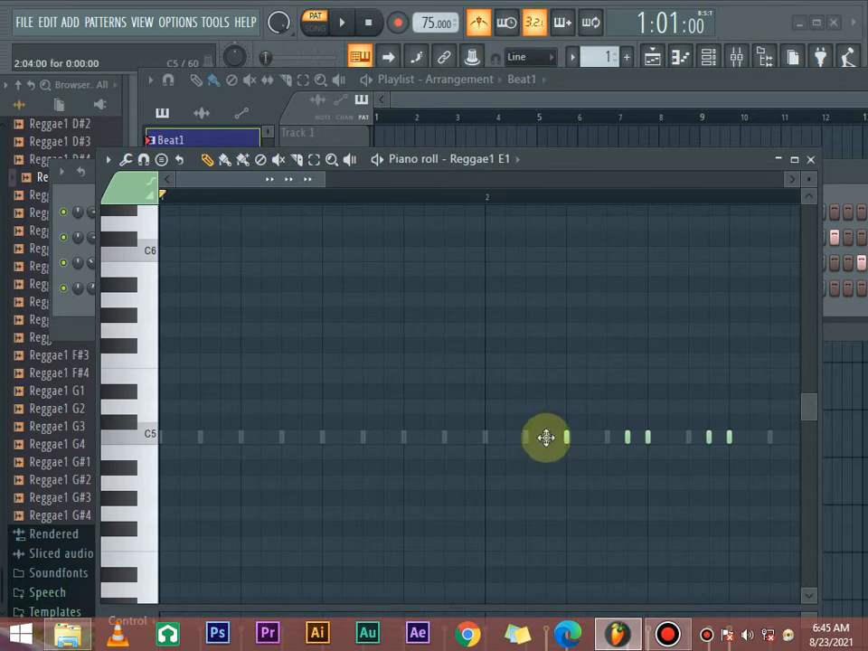
- Try the first note of each of the three fill pairs at B4 and play the pattern
{"action": "left_click_drag", "start_coordinate": [546, 438], "coordinate": [546, 454]}
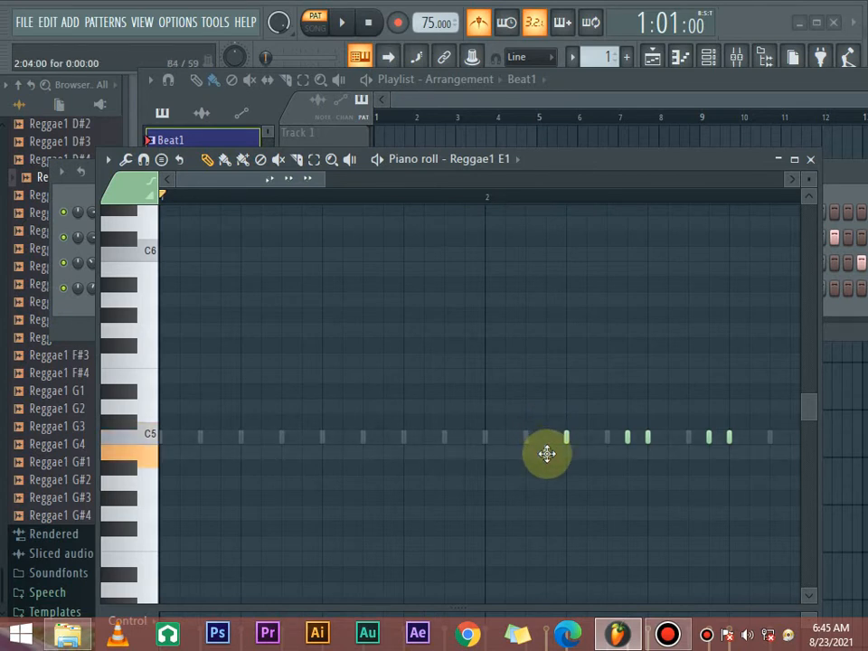
{"action": "left_click_drag", "start_coordinate": [625, 437], "coordinate": [627, 455]}
{"action": "left_click_drag", "start_coordinate": [709, 435], "coordinate": [709, 453]}
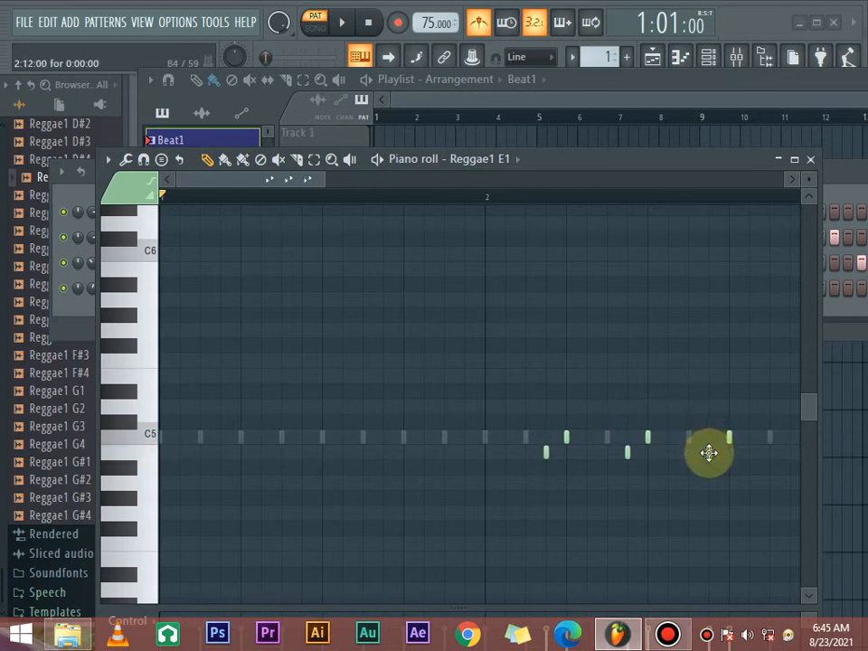
{"action": "key", "text": "space"}
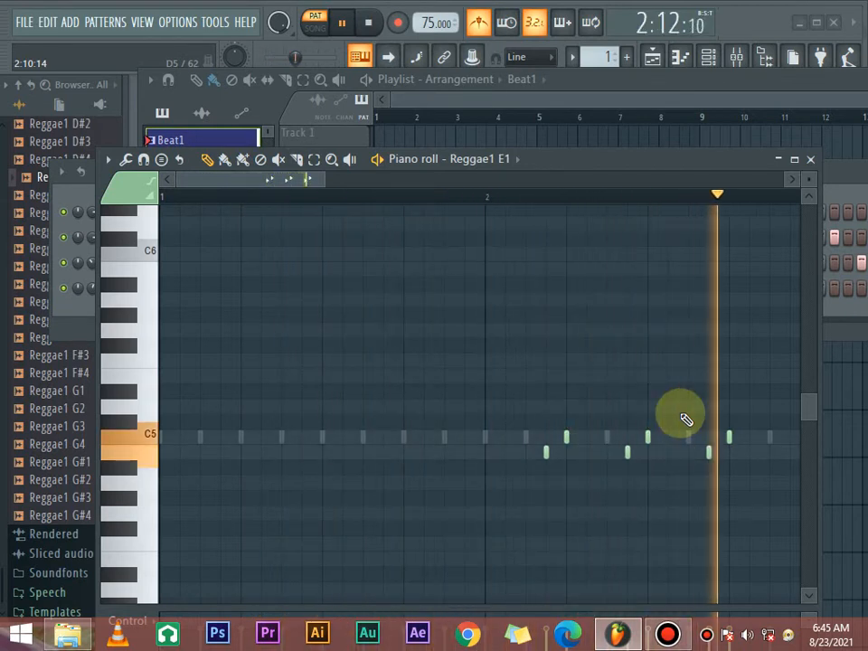
{"action": "key", "text": "space"}
- Try the first note of the fill, on step 20, at D5 and play the pattern
{"action": "left_click_drag", "start_coordinate": [546, 452], "coordinate": [546, 414]}
{"action": "key", "text": "space"}
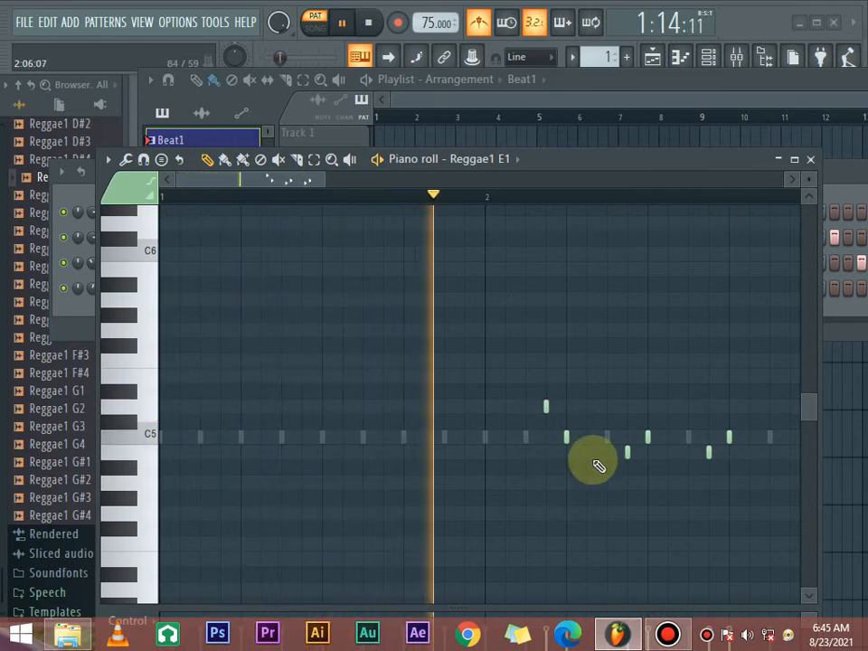
{"action": "key", "text": "space"}
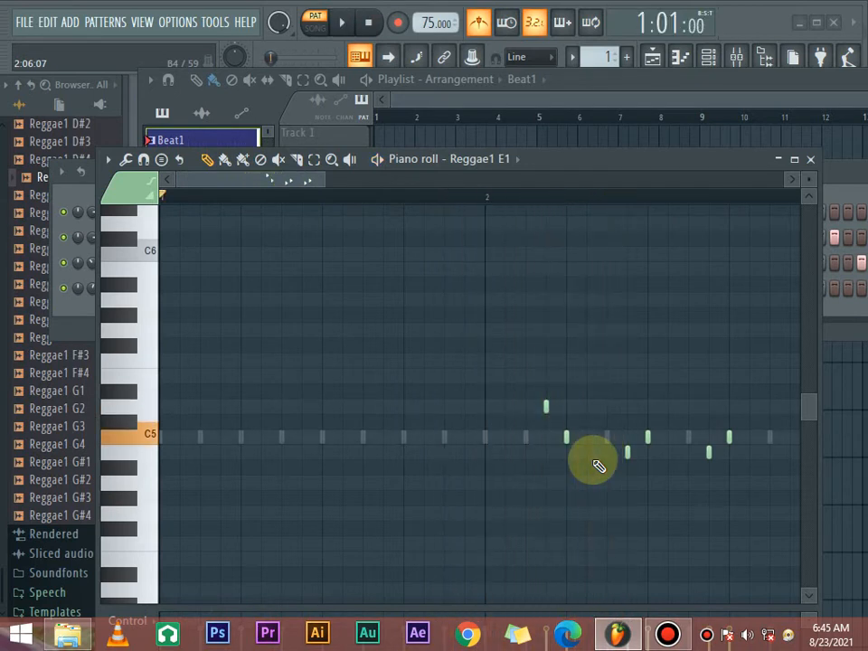
- Set the first note of each fill pair to C5 and the second to C#5, and play the pattern
{"action": "left_click_drag", "start_coordinate": [546, 413], "coordinate": [548, 435]}
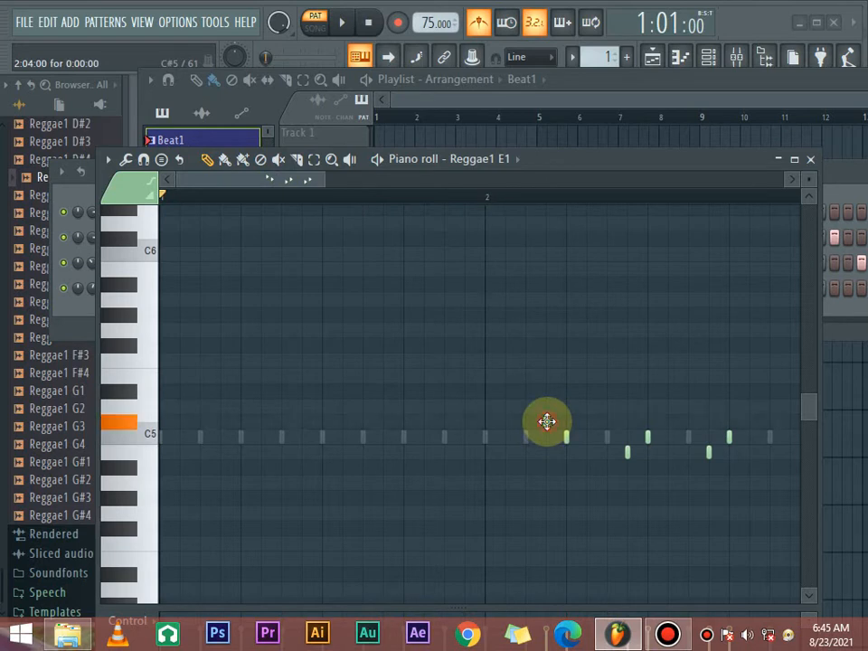
{"action": "left_click_drag", "start_coordinate": [547, 421], "coordinate": [566, 413]}
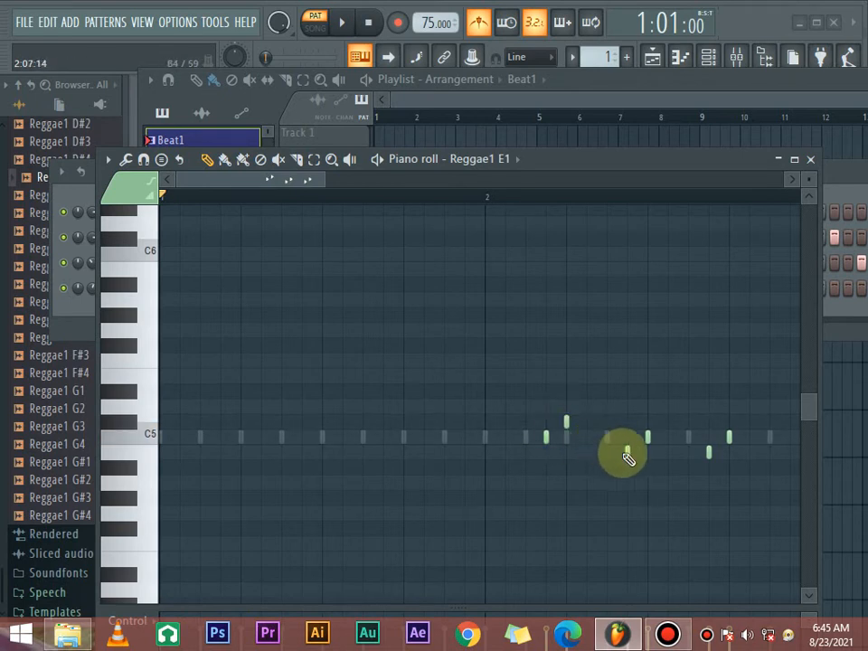
{"action": "left_click_drag", "start_coordinate": [625, 452], "coordinate": [626, 437]}
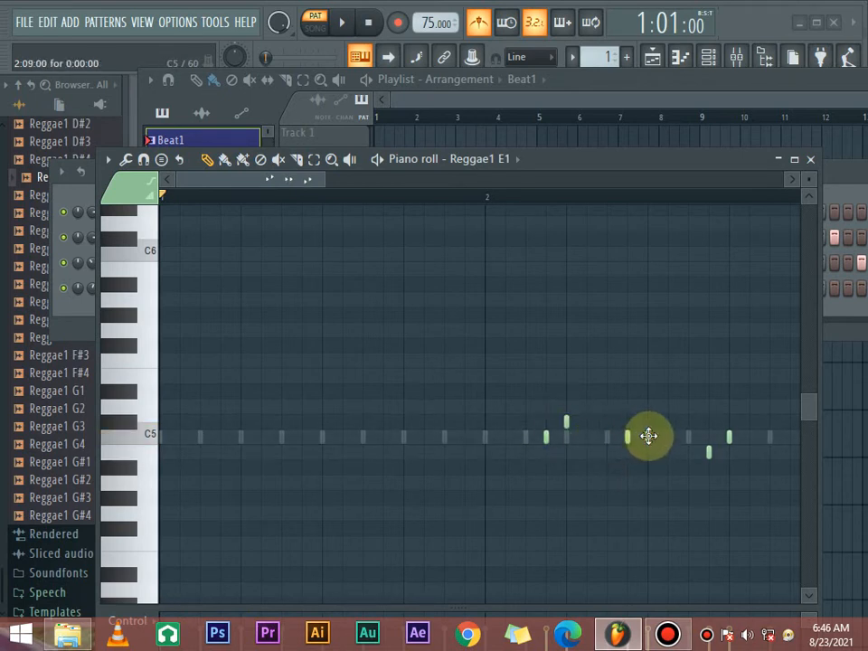
{"action": "left_click", "coordinate": [648, 420]}
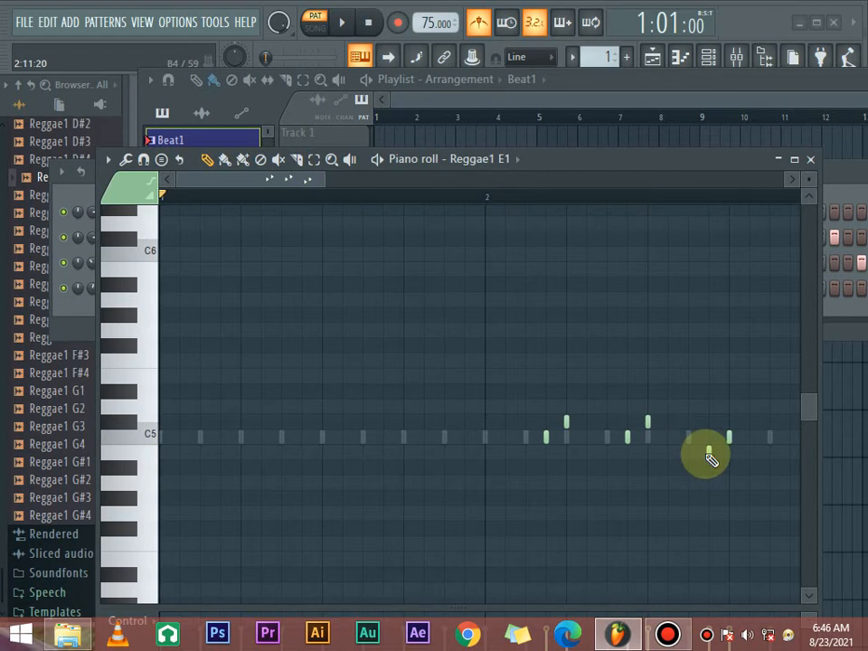
{"action": "left_click_drag", "start_coordinate": [709, 452], "coordinate": [728, 421]}
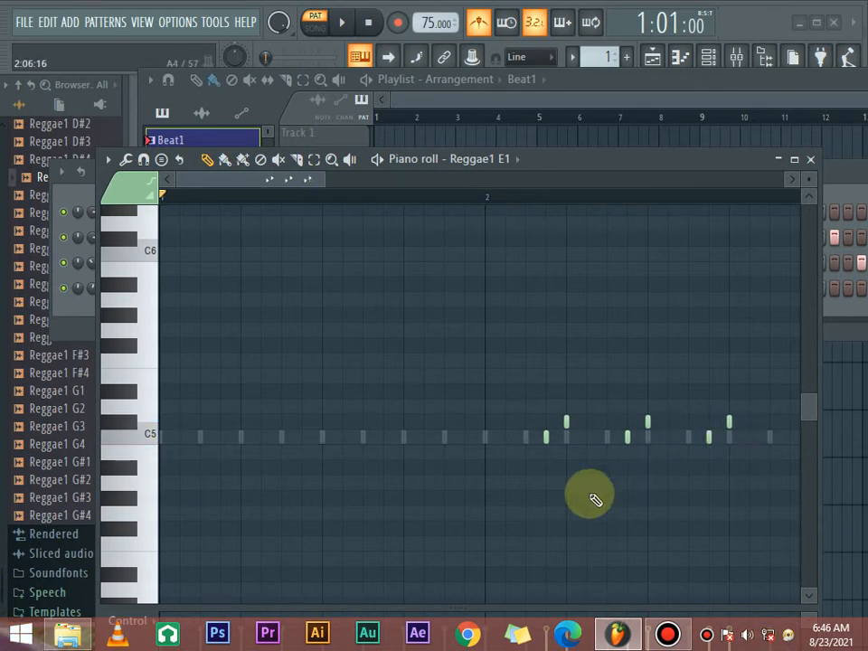
{"action": "key", "text": "space"}
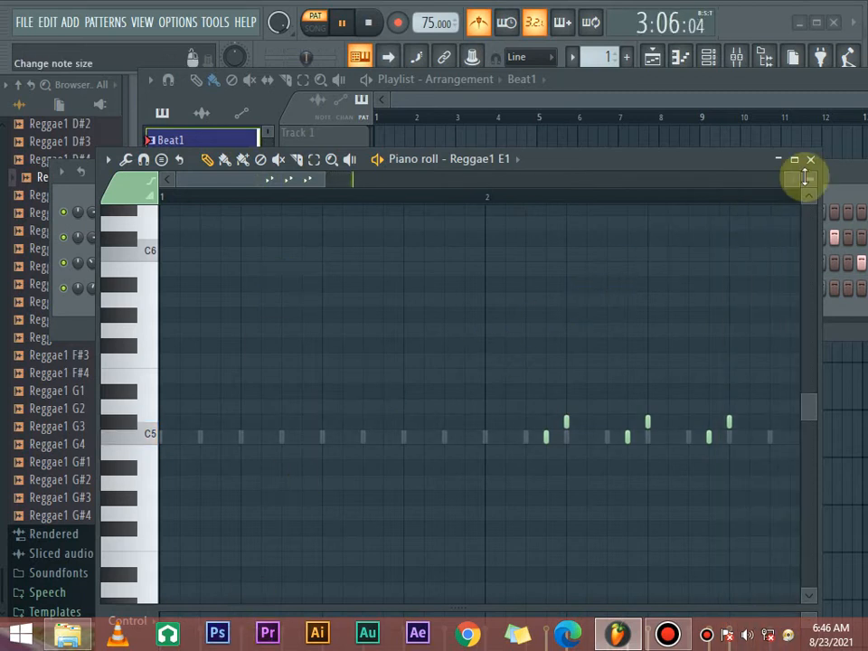
{"action": "key", "text": "space"}
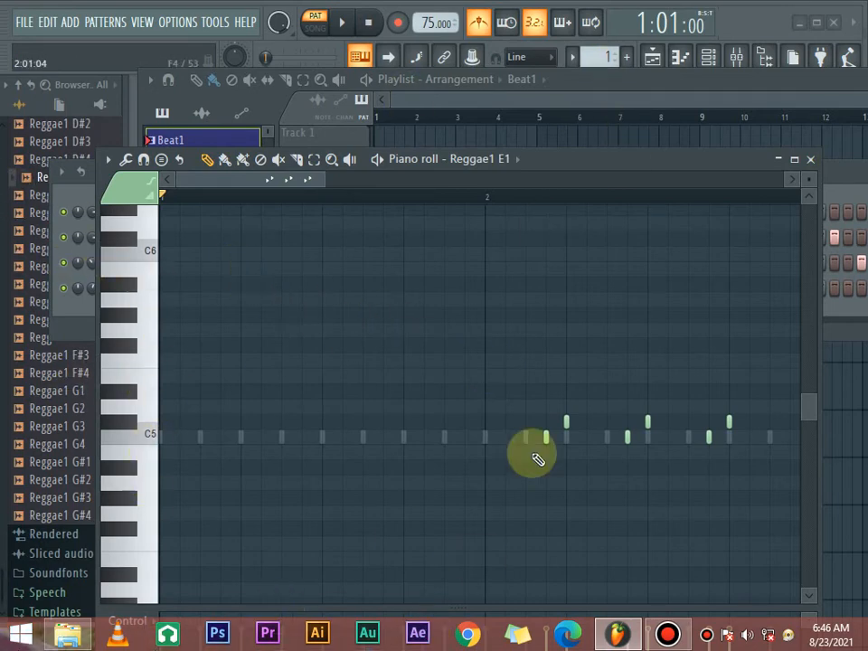
- Close the piano roll and play the pattern with the Reggae1 E1 channel muted
{"action": "left_click", "coordinate": [811, 160]}
{"action": "left_click_drag", "start_coordinate": [670, 178], "coordinate": [630, 192]}
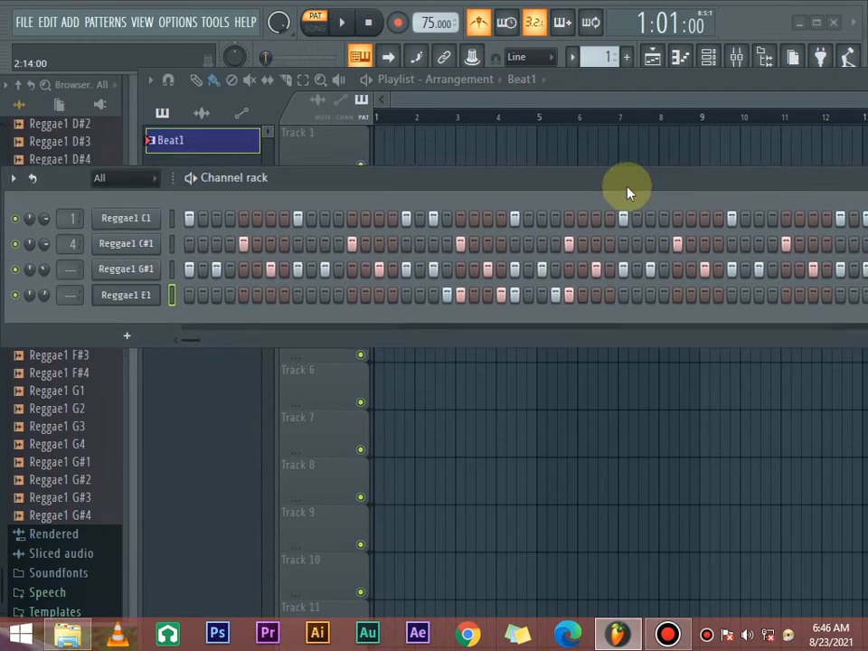
{"action": "left_click", "coordinate": [14, 295]}
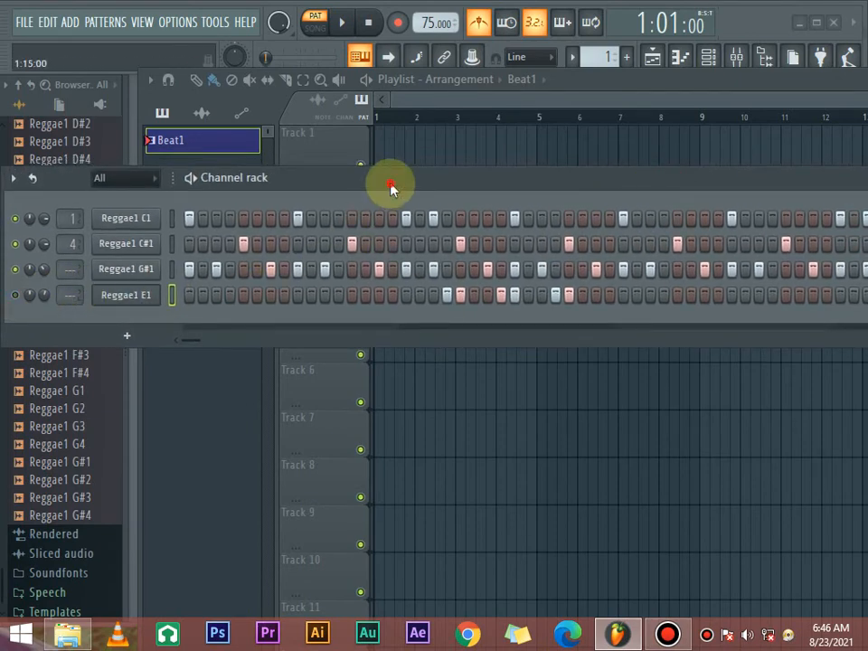
{"action": "left_click_drag", "start_coordinate": [390, 187], "coordinate": [437, 199]}
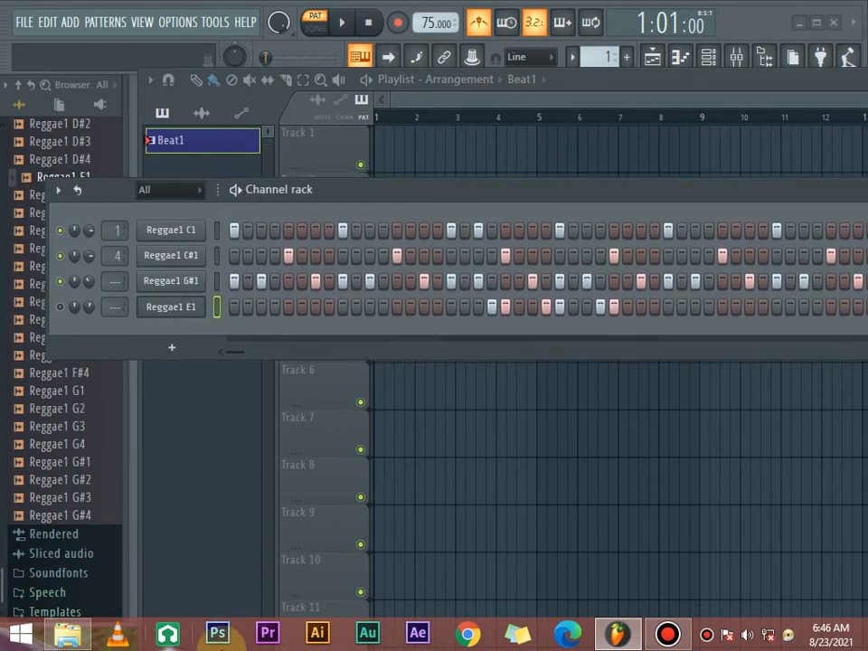
{"action": "key", "text": "space"}
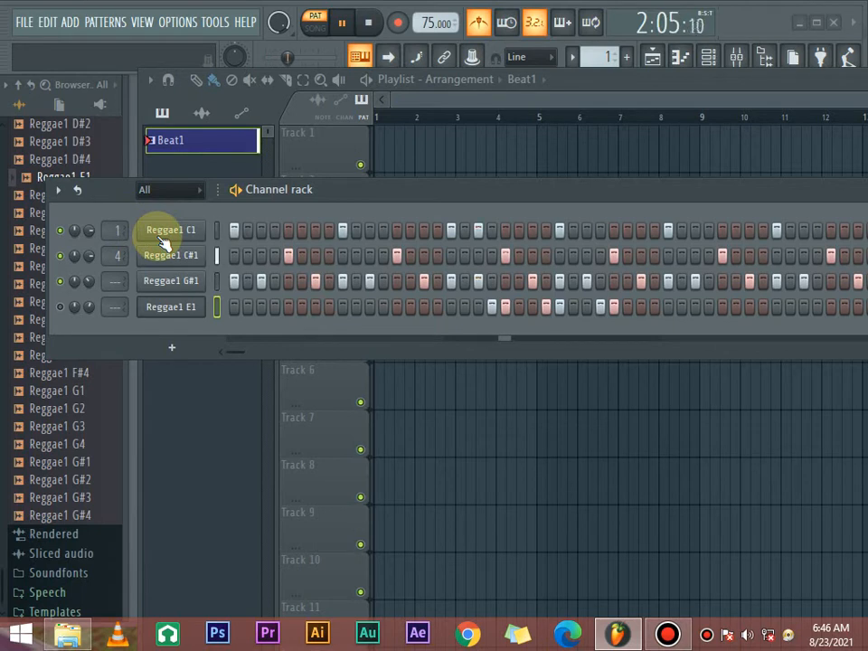
- Add a Reggae1 C#1 hit on step 24 and play the pattern from the start
{"action": "key", "text": "space"}
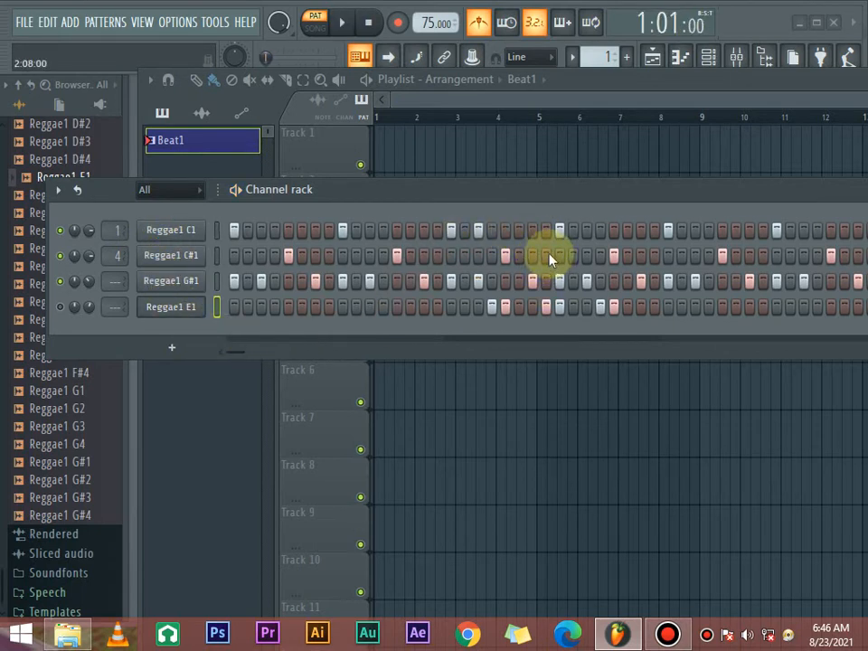
{"action": "key", "text": "space"}
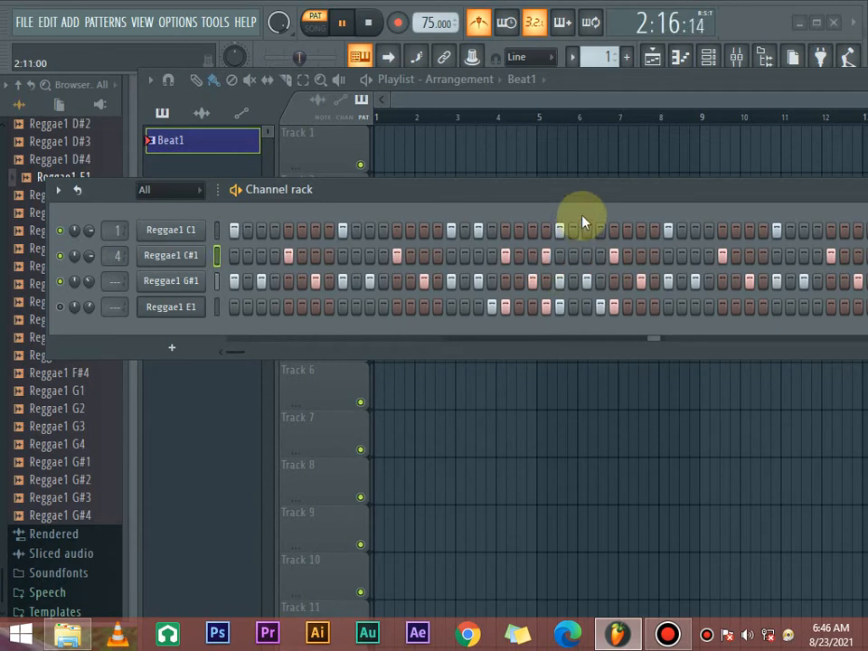
{"action": "key", "text": "space"}
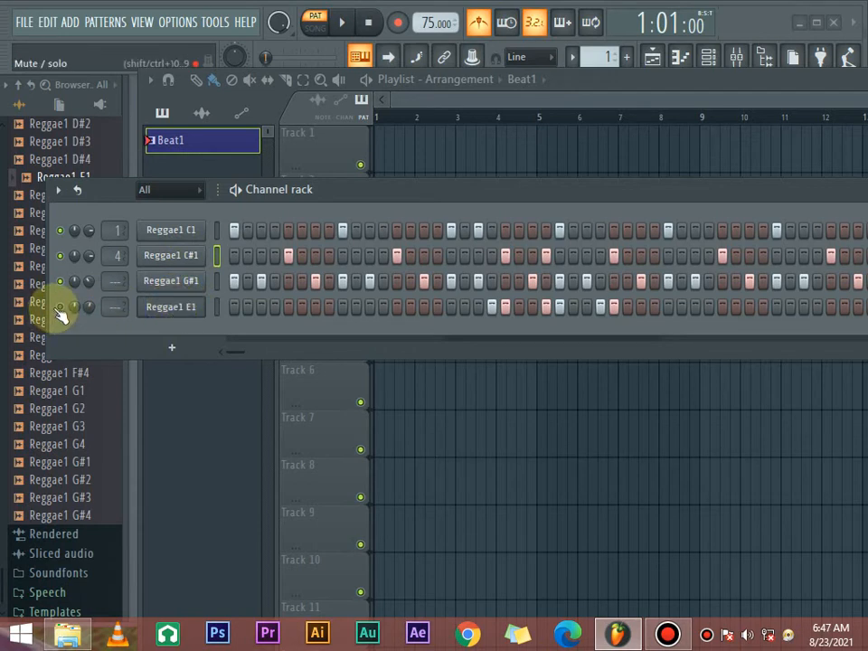
- Unmute the Reggae1 E1 channel and audition the Reggae1 G1 sample from the browser
{"action": "left_click", "coordinate": [81, 395]}
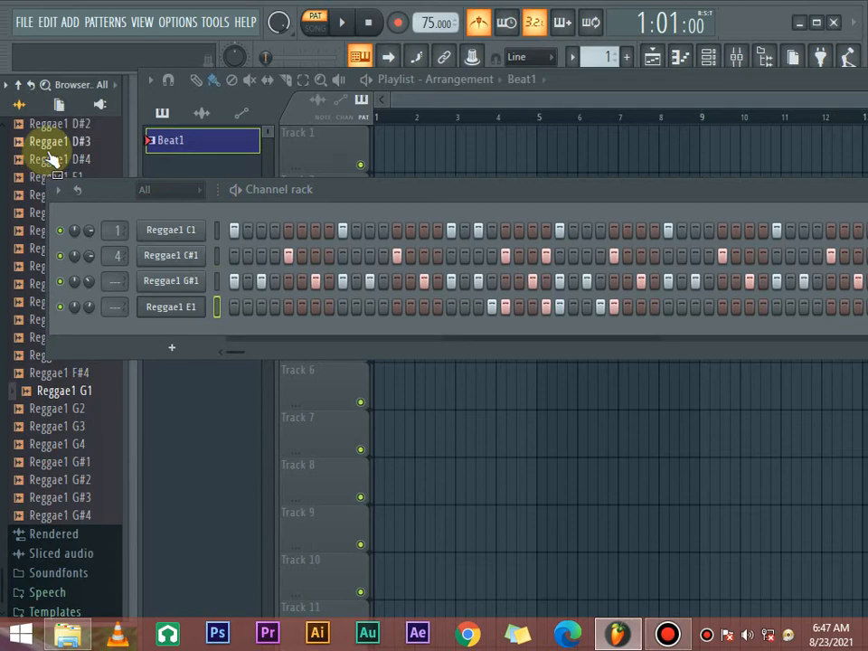
{"action": "left_click_drag", "start_coordinate": [562, 201], "coordinate": [457, 215]}
{"action": "left_click_drag", "start_coordinate": [519, 225], "coordinate": [347, 291]}
- Close the channel rack and start a new Basic with limiter project, discarding the changes to untitled.flp
{"action": "left_click", "coordinate": [708, 271]}
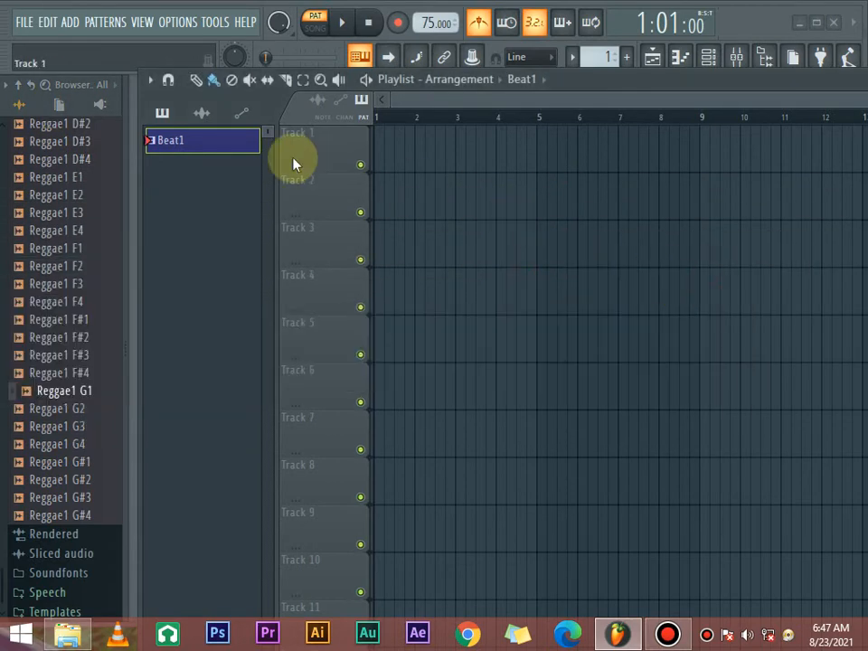
{"action": "left_click", "coordinate": [22, 22]}
{"action": "left_click", "coordinate": [33, 43]}
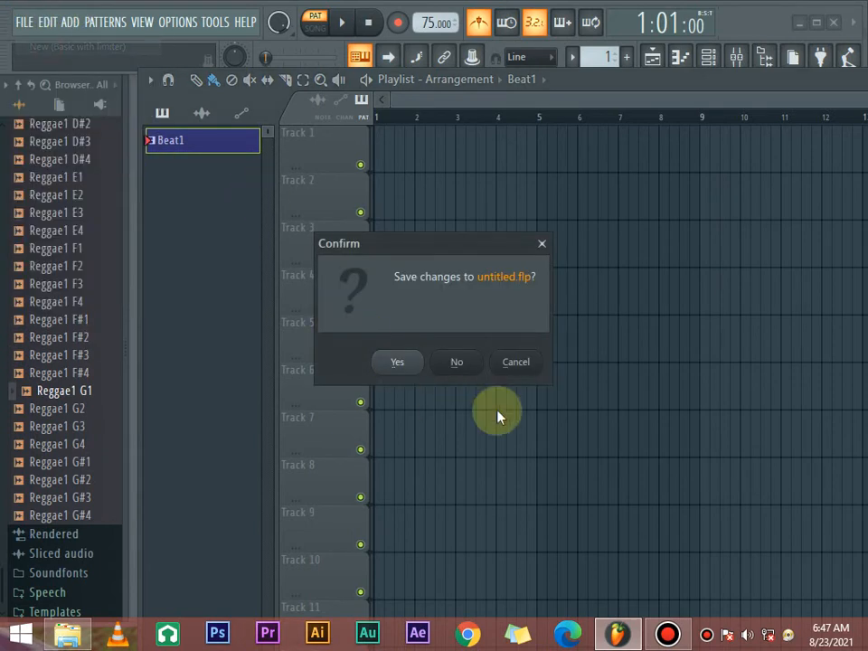
{"action": "left_click", "coordinate": [459, 361]}
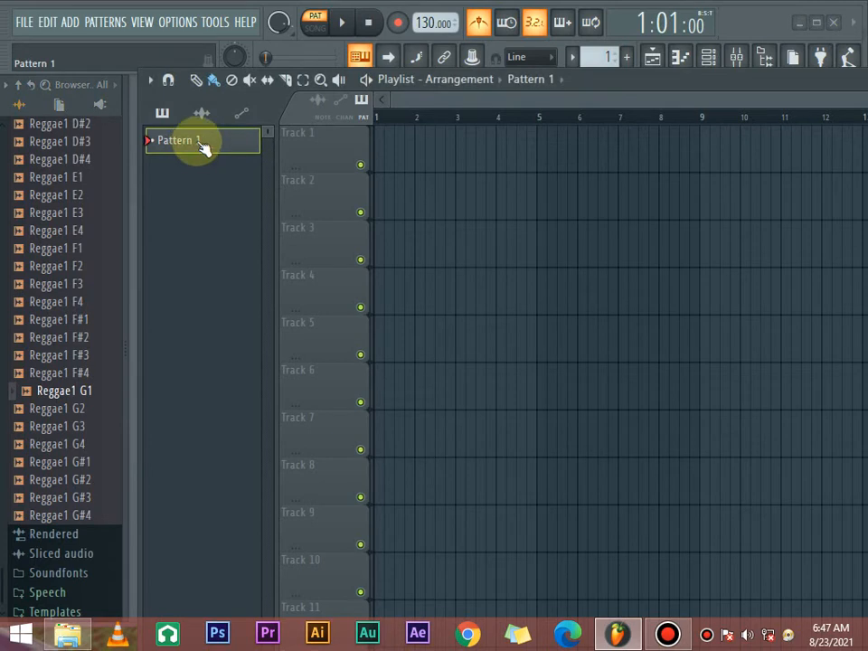
- Reopen the channel rack and reposition it so the Kick, Clap, Hat and Snare channels are fully visible
{"action": "left_click", "coordinate": [709, 57]}
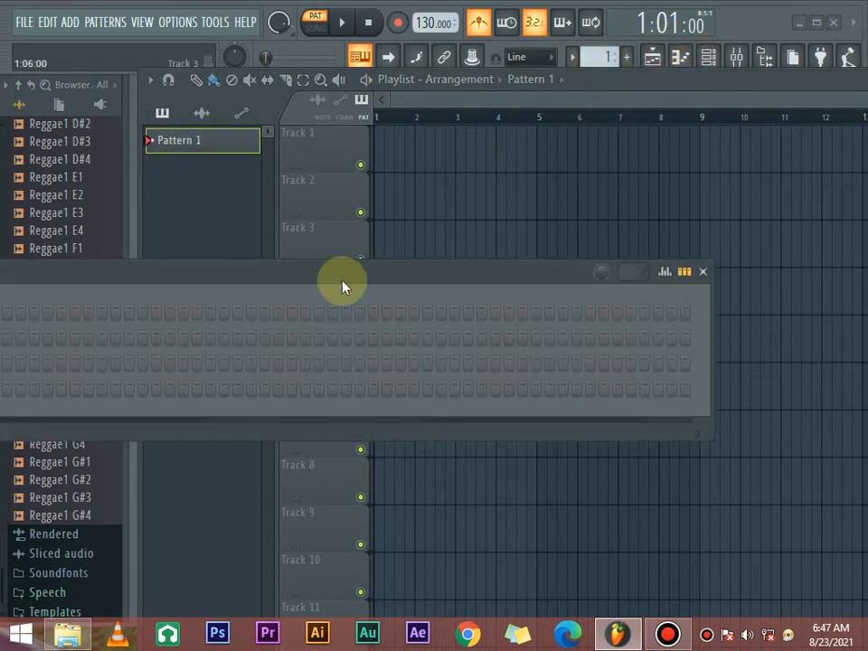
{"action": "left_click_drag", "start_coordinate": [343, 286], "coordinate": [449, 268]}
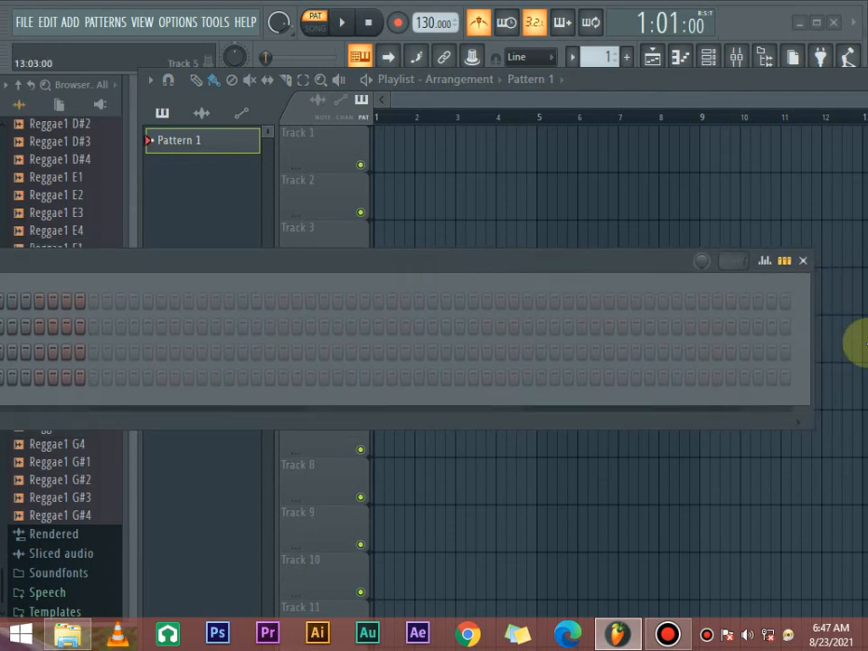
{"action": "left_click_drag", "start_coordinate": [813, 353], "coordinate": [527, 385]}
{"action": "left_click_drag", "start_coordinate": [254, 284], "coordinate": [653, 244]}
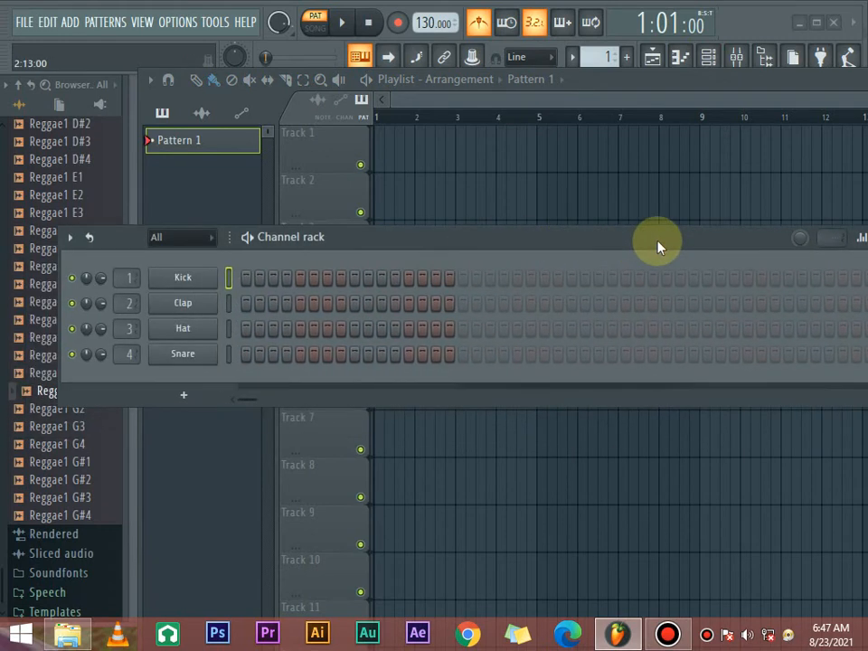
{"action": "left_click_drag", "start_coordinate": [438, 238], "coordinate": [540, 211]}
- Set the project tempo to 109 BPM and start playback of the empty pattern
{"action": "scroll", "coordinate": [68, 371], "scroll_direction": "up", "scroll_amount": 10}
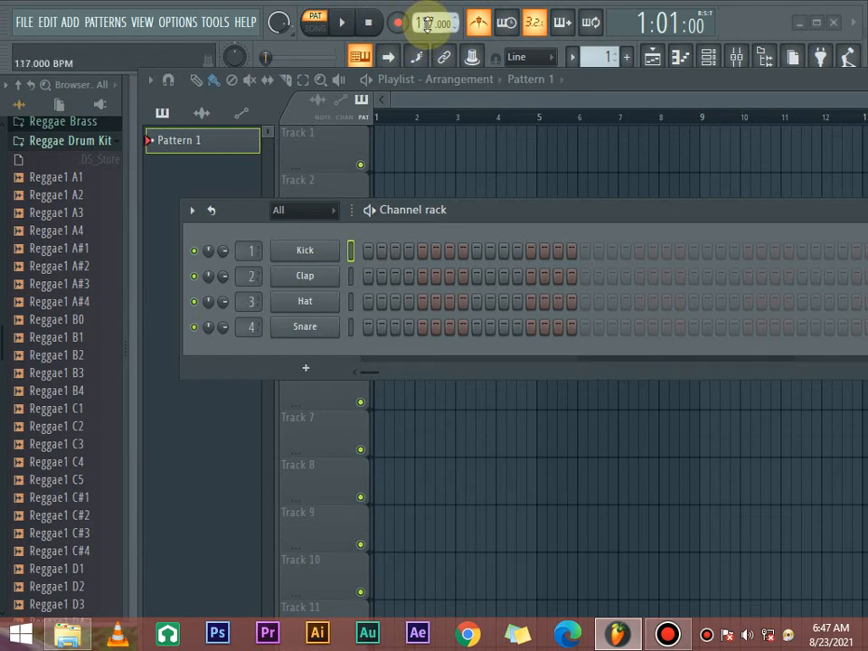
{"action": "scroll", "coordinate": [428, 25], "scroll_direction": "down", "scroll_amount": 2}
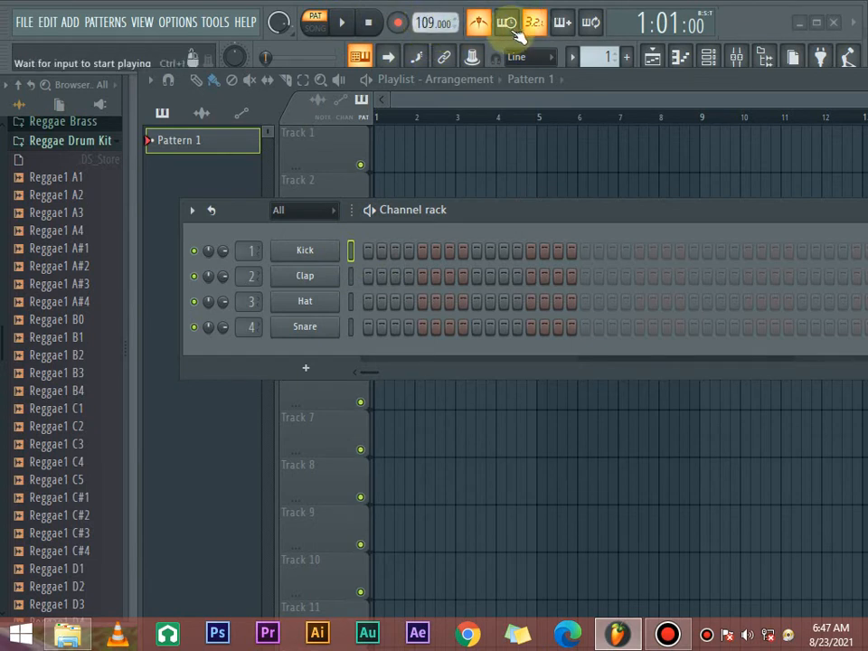
{"action": "key", "text": "space"}
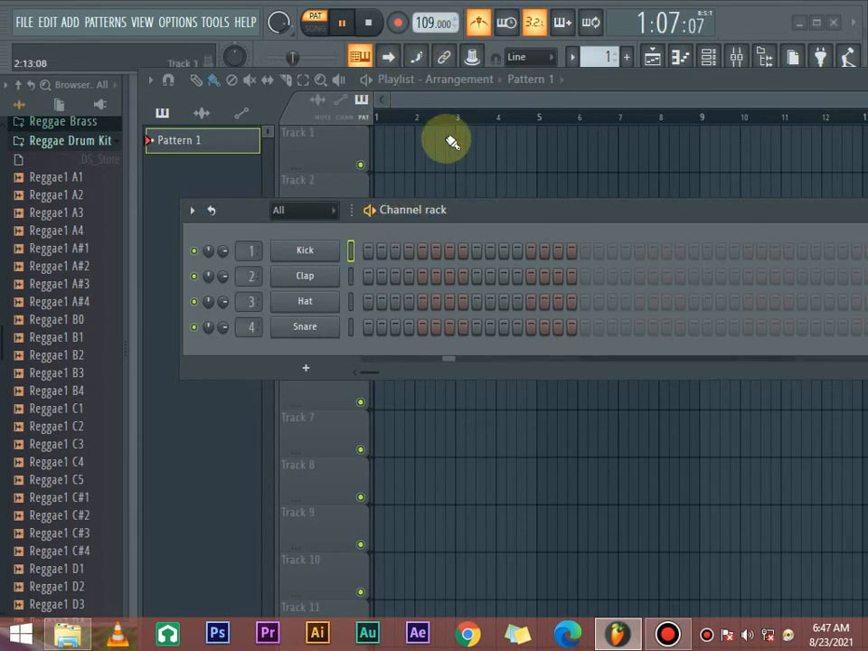
- Set the project tempo to 98 BPM and check it with a brief playback of the empty pattern
{"action": "key", "text": "space"}
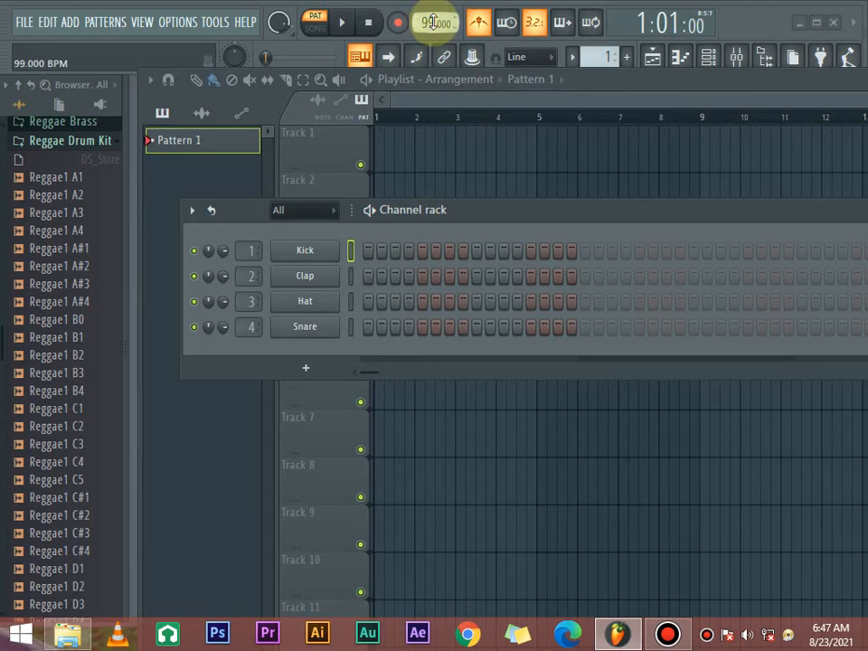
{"action": "key", "text": "space"}
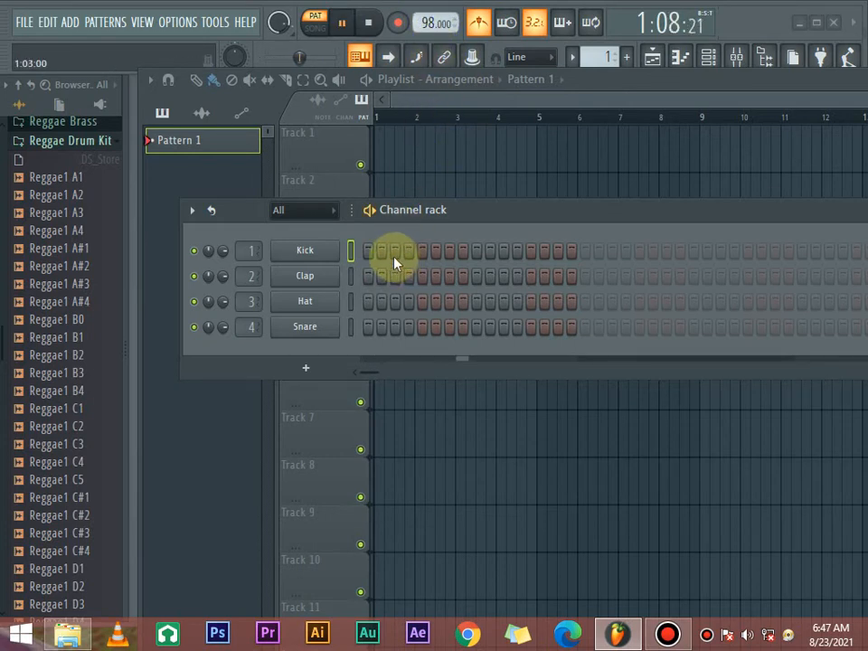
{"action": "key", "text": "space"}
- Add Kick hits on steps 1, 5, 9 and 13 of Pattern 1 and start playback
{"action": "left_click", "coordinate": [369, 251]}
{"action": "left_click", "coordinate": [423, 250]}
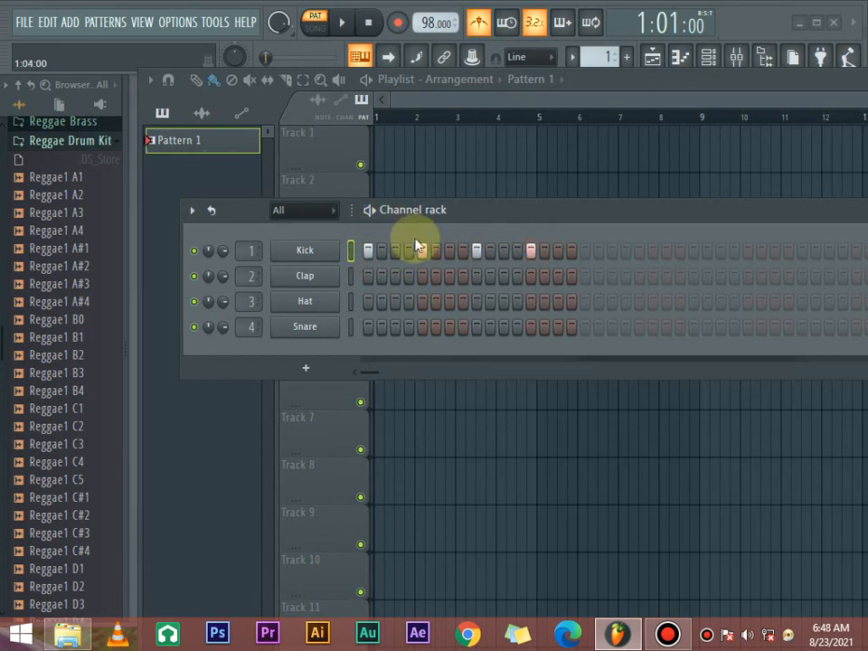
{"action": "key", "text": "space"}
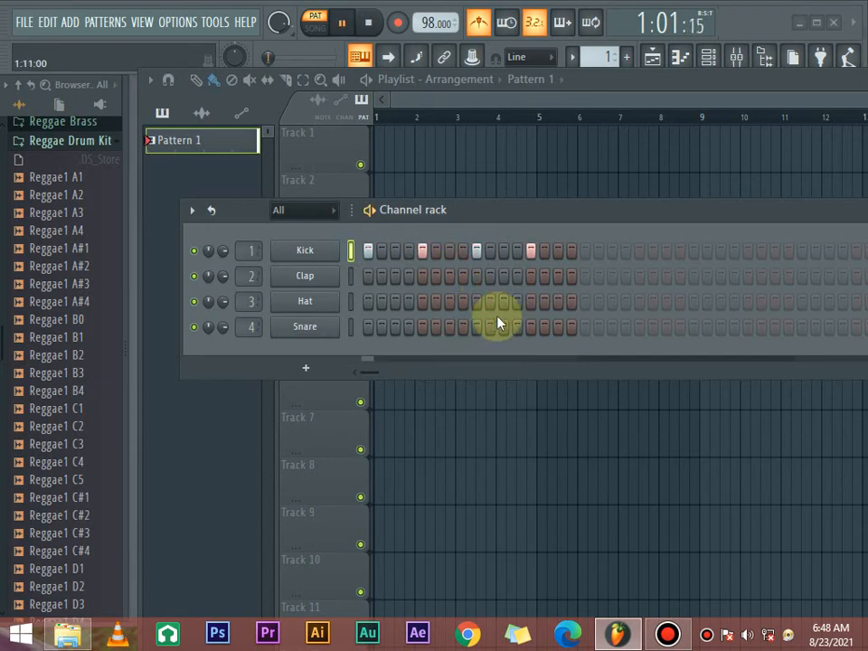
- Add Snare hits on steps 4, 7, 12 and 15, with the channel rack moved up slightly, and stop playback after listening
{"action": "left_click_drag", "start_coordinate": [452, 221], "coordinate": [470, 197]}
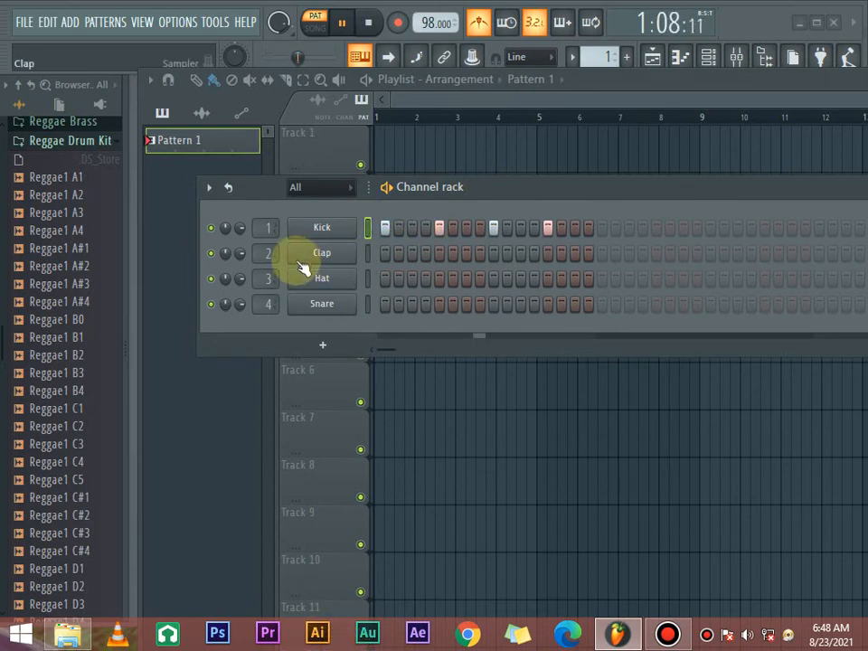
{"action": "left_click", "coordinate": [425, 304]}
{"action": "left_click", "coordinate": [465, 305]}
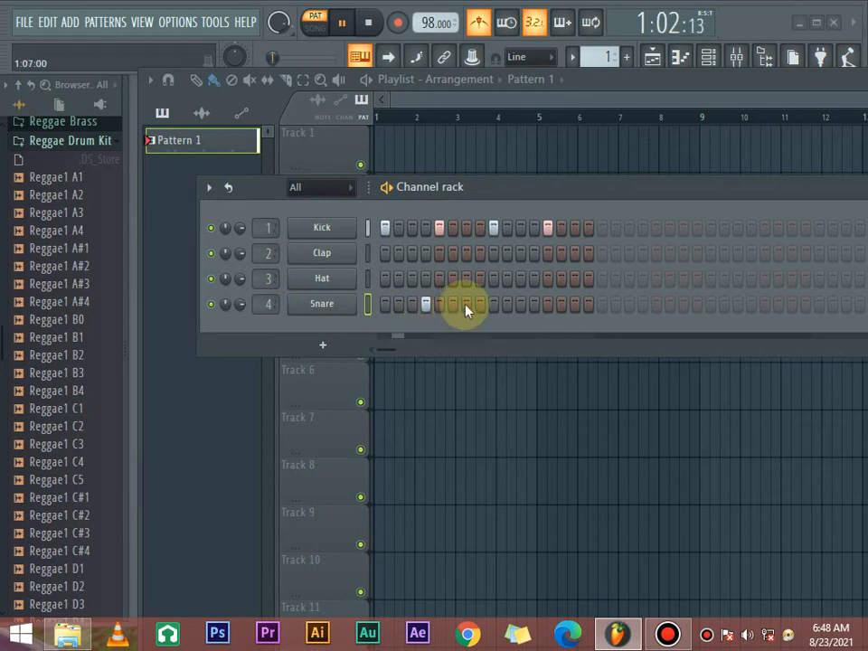
{"action": "left_click", "coordinate": [532, 306]}
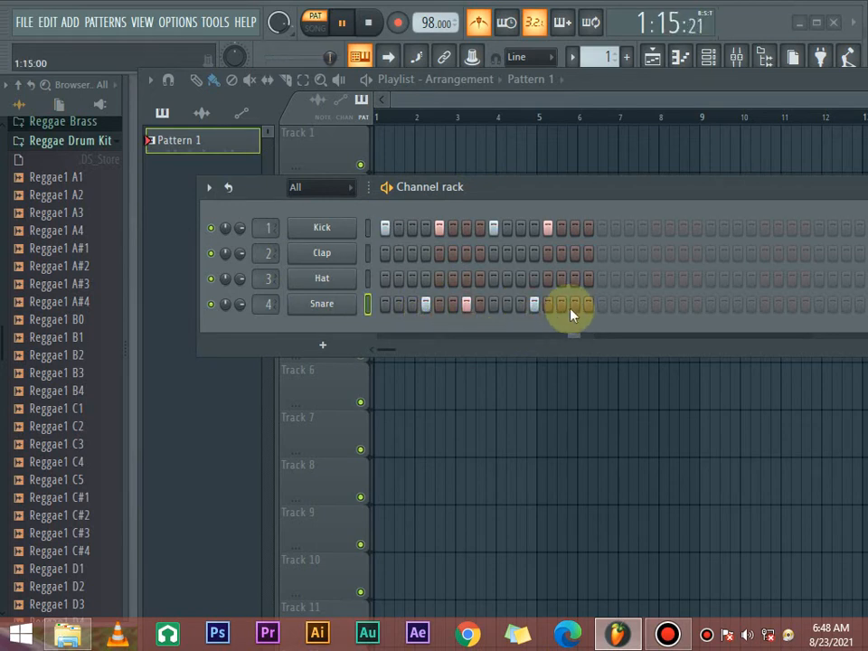
{"action": "left_click", "coordinate": [574, 305]}
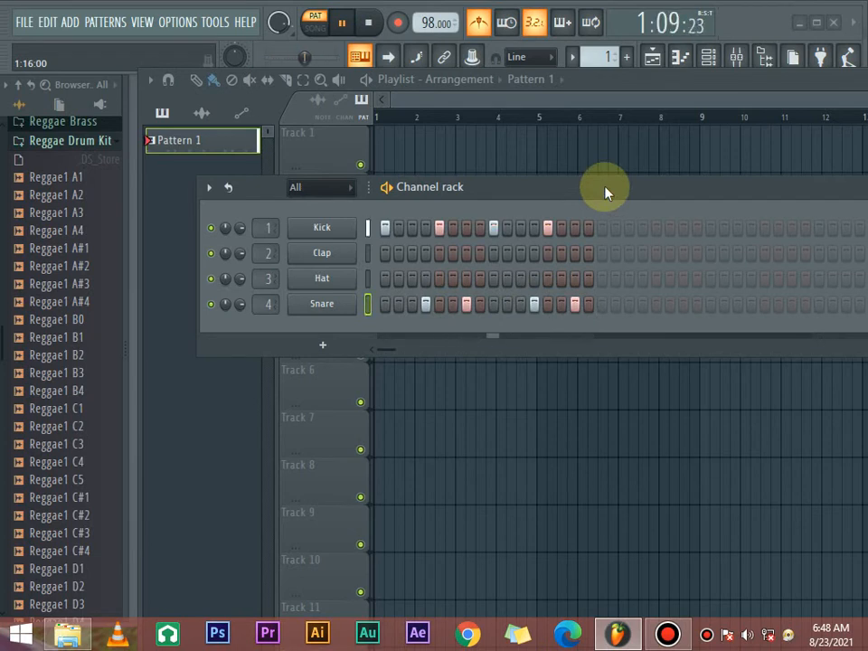
{"action": "key", "text": "space"}
- Audition several Reggae1 samples between A1 and C5 in the Reggae Drum Kit folder
{"action": "left_click", "coordinate": [68, 302]}
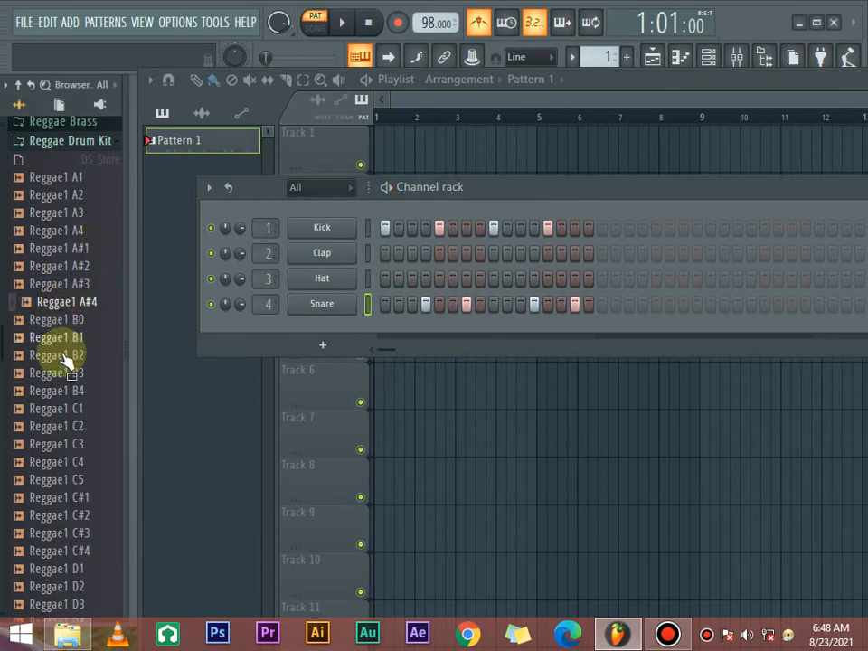
{"action": "left_click", "coordinate": [67, 355]}
{"action": "left_click", "coordinate": [70, 475]}
{"action": "left_click", "coordinate": [71, 388]}
{"action": "left_click", "coordinate": [65, 355]}
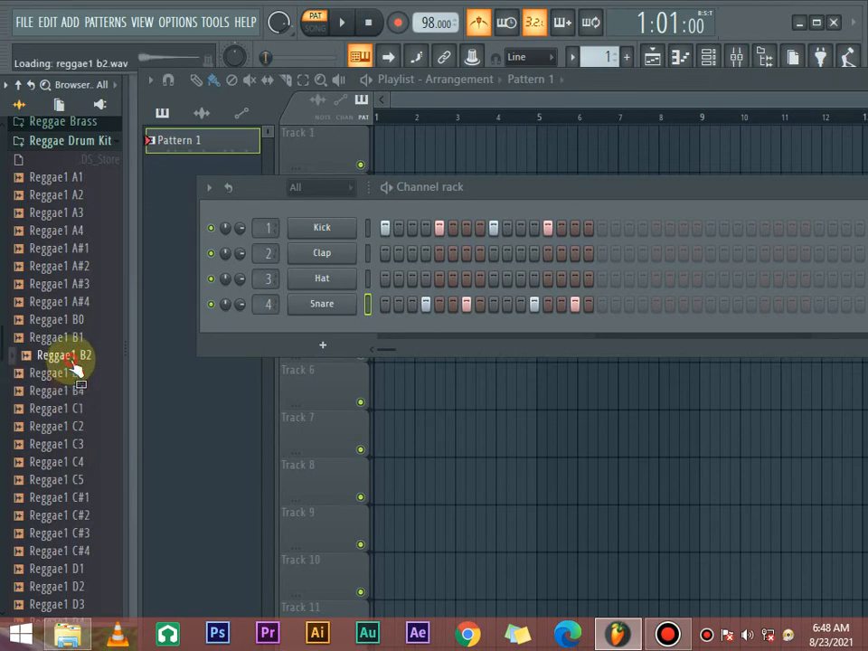
{"action": "left_click", "coordinate": [65, 337]}
{"action": "left_click", "coordinate": [67, 283]}
{"action": "left_click", "coordinate": [65, 231]}
{"action": "left_click", "coordinate": [65, 179]}
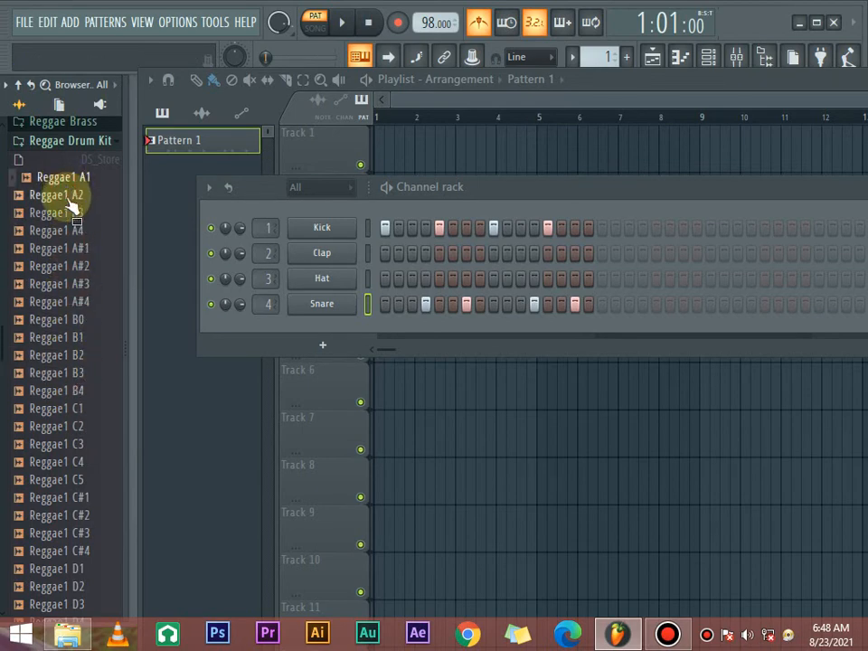
- Collapse the Reggae Drum Kit folder and expand the Snares folder within the Drums packs
{"action": "scroll", "coordinate": [70, 258], "scroll_direction": "up", "scroll_amount": 5}
{"action": "scroll", "coordinate": [90, 390], "scroll_direction": "down", "scroll_amount": 4}
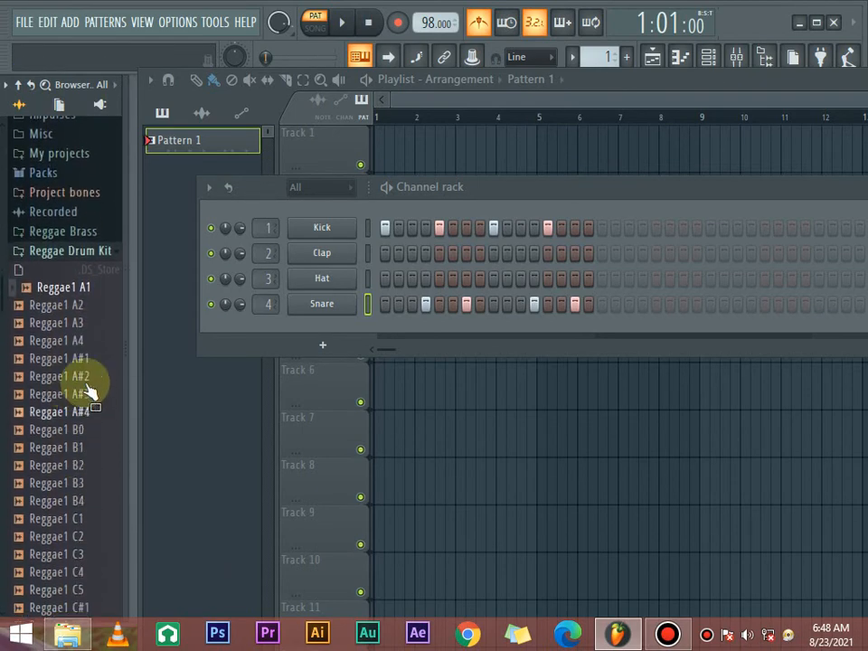
{"action": "left_click", "coordinate": [114, 253]}
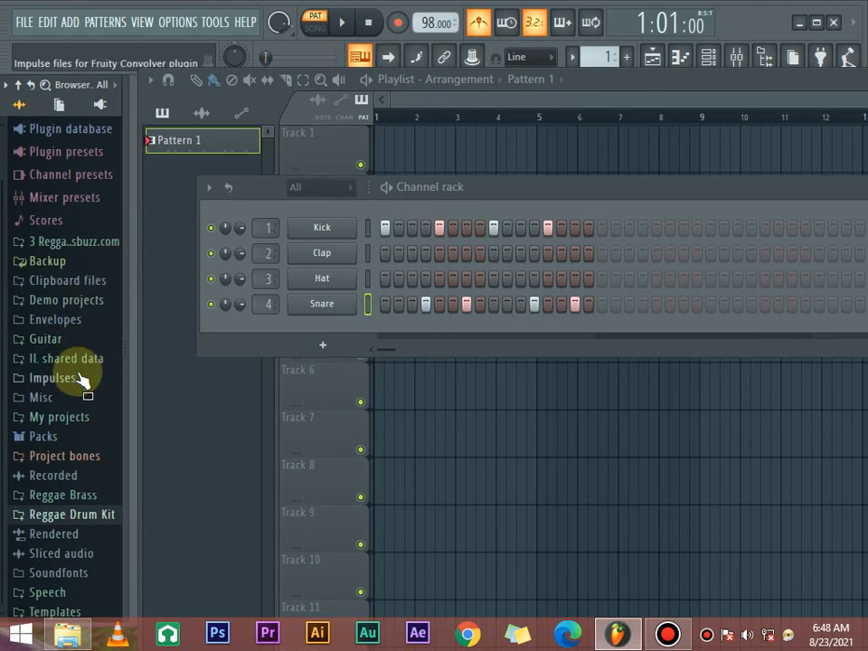
{"action": "left_click", "coordinate": [41, 437]}
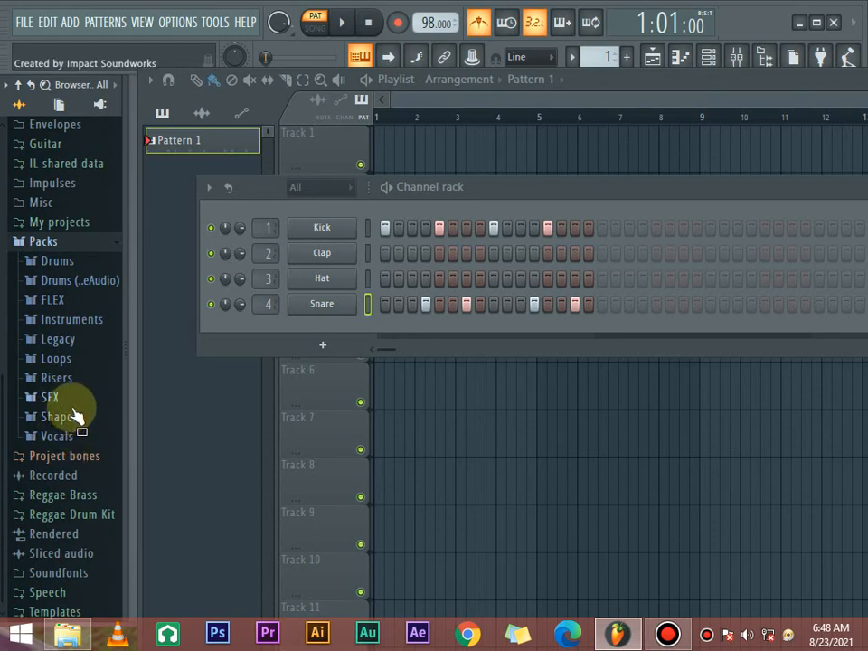
{"action": "left_click", "coordinate": [81, 260]}
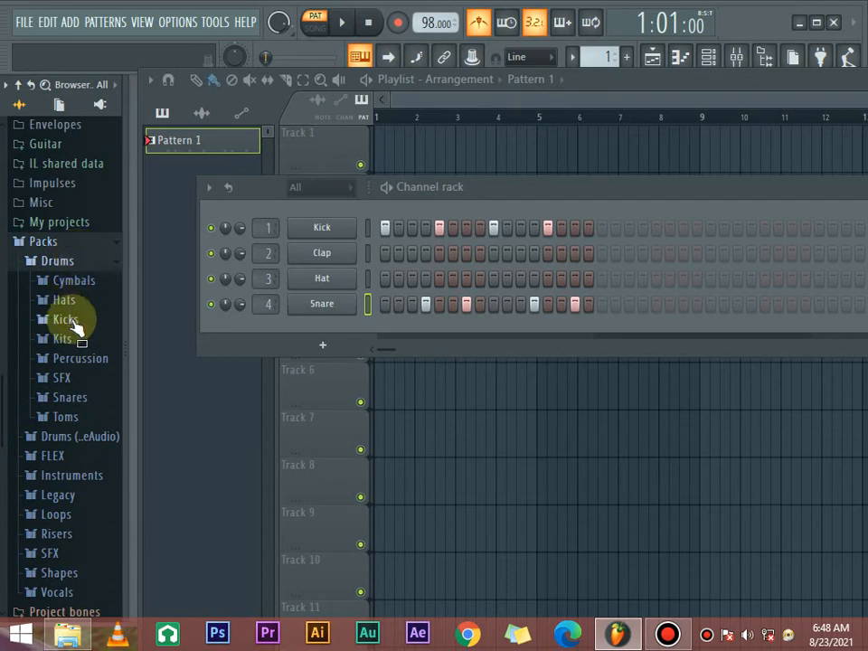
{"action": "left_click", "coordinate": [68, 401]}
- Audition the rim and snare samples from 14in Rim through Chromo Rim, comparing several of them repeatedly
{"action": "left_click", "coordinate": [83, 296]}
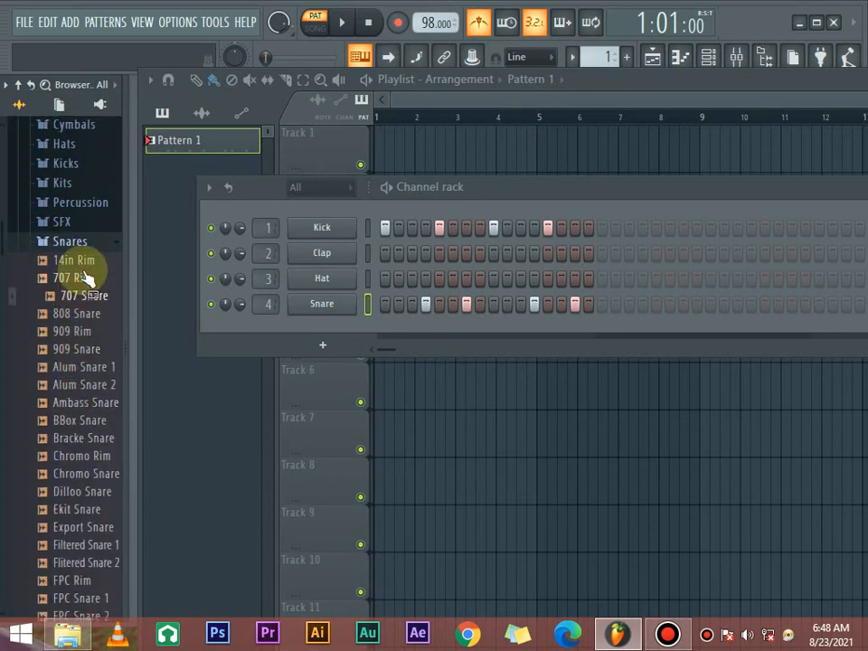
{"action": "left_click", "coordinate": [83, 279]}
{"action": "left_click", "coordinate": [86, 261]}
{"action": "left_click", "coordinate": [85, 279]}
{"action": "left_click", "coordinate": [85, 262]}
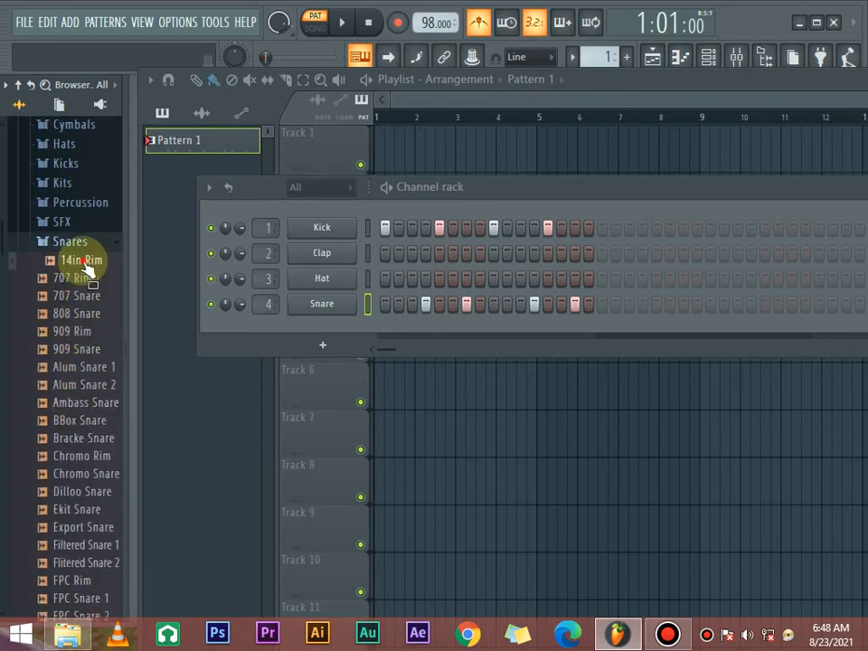
{"action": "left_click", "coordinate": [86, 279]}
{"action": "left_click", "coordinate": [86, 279]}
{"action": "left_click", "coordinate": [84, 296]}
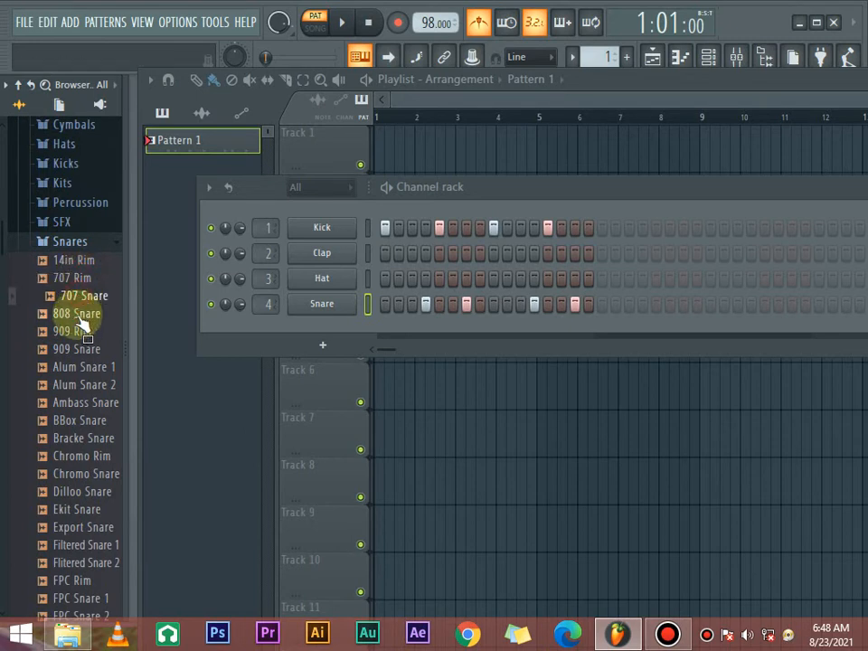
{"action": "left_click", "coordinate": [84, 314]}
{"action": "left_click", "coordinate": [83, 331]}
{"action": "left_click", "coordinate": [83, 314]}
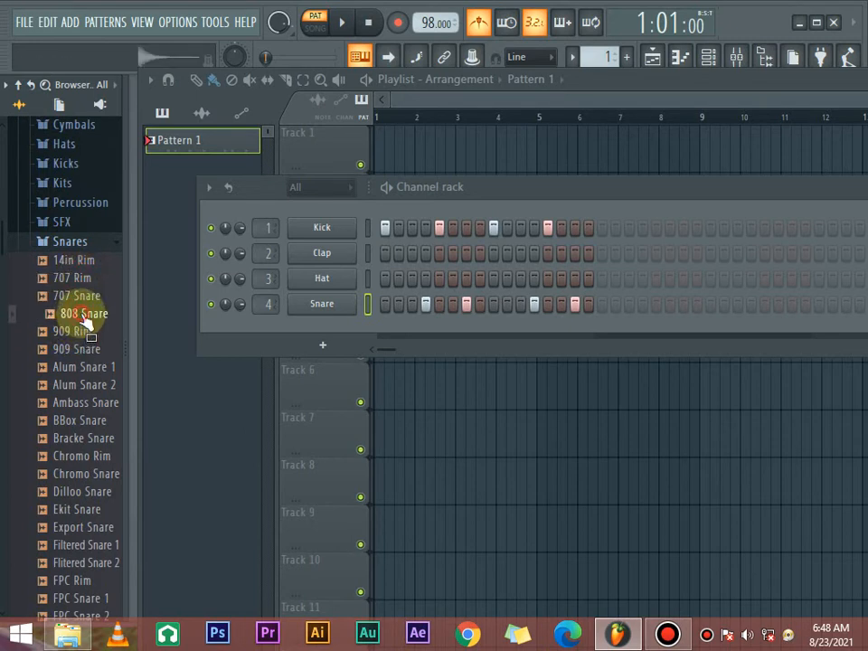
{"action": "left_click", "coordinate": [82, 332]}
{"action": "left_click", "coordinate": [81, 349]}
{"action": "left_click", "coordinate": [83, 367]}
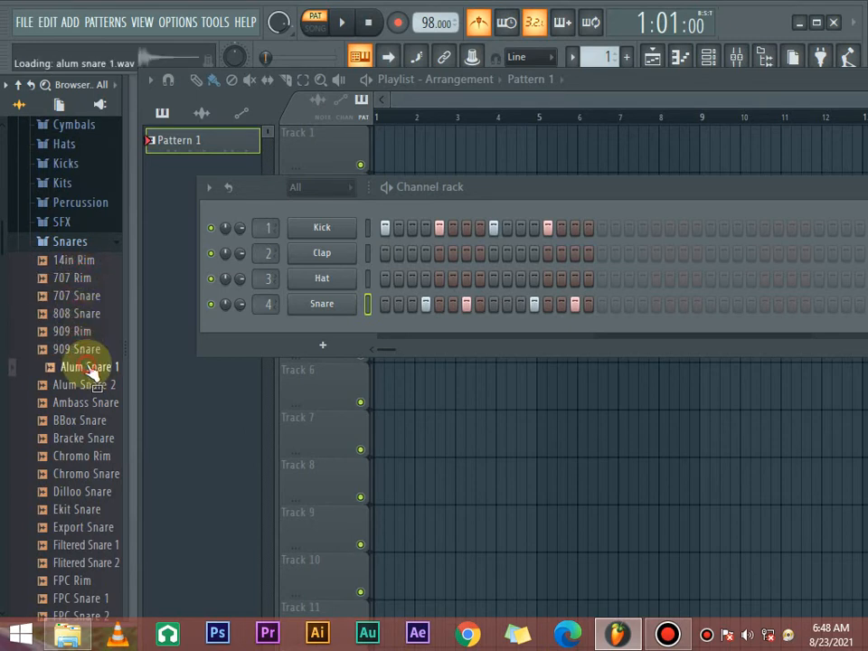
{"action": "left_click", "coordinate": [85, 385]}
{"action": "left_click", "coordinate": [87, 404]}
{"action": "left_click", "coordinate": [88, 420]}
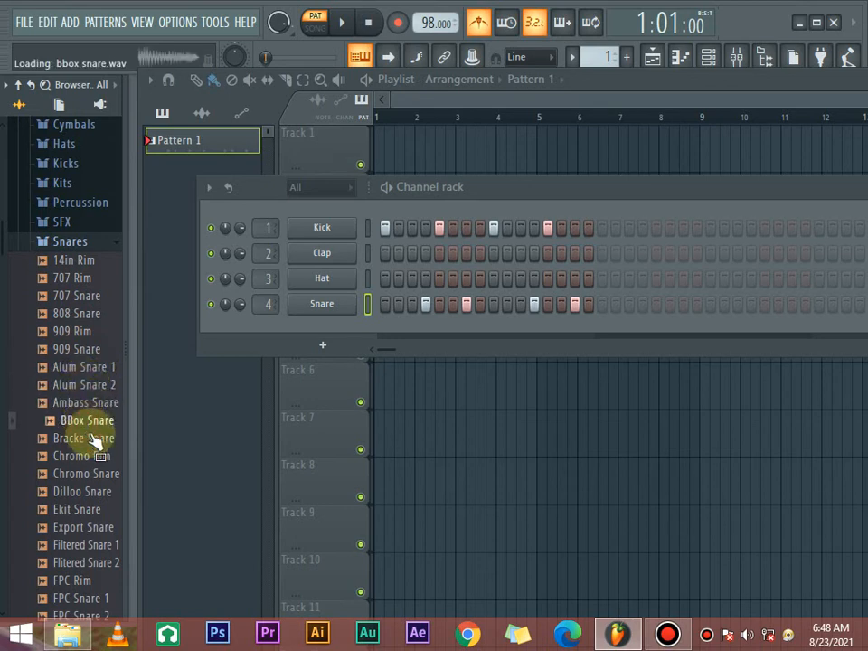
{"action": "left_click", "coordinate": [92, 438]}
{"action": "left_click", "coordinate": [94, 455]}
{"action": "left_click", "coordinate": [93, 439]}
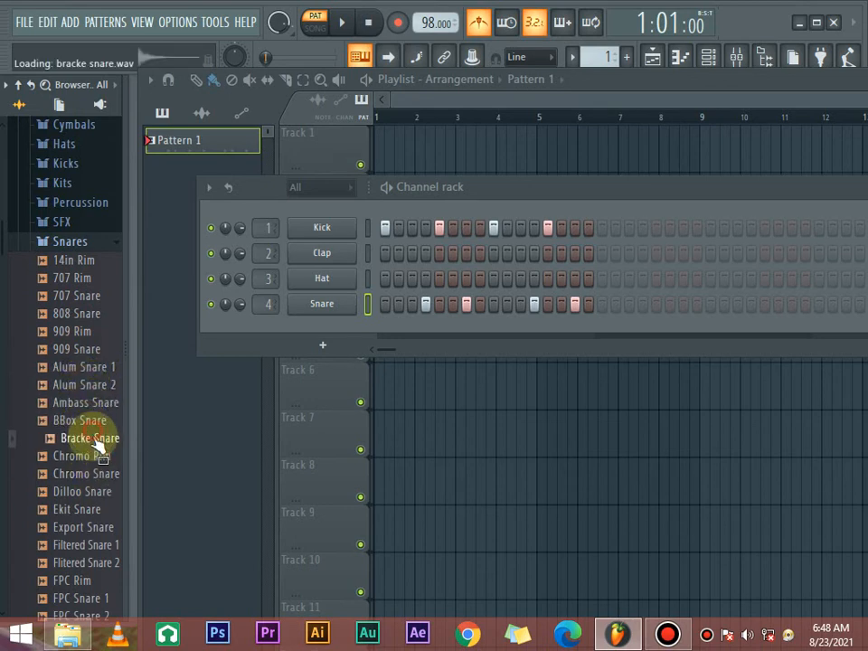
- Replace the Snare channel's sample with Bracke Snare and play the pattern to hear it
{"action": "left_click", "coordinate": [96, 439]}
{"action": "left_click_drag", "start_coordinate": [96, 441], "coordinate": [319, 304]}
{"action": "key", "text": "space"}
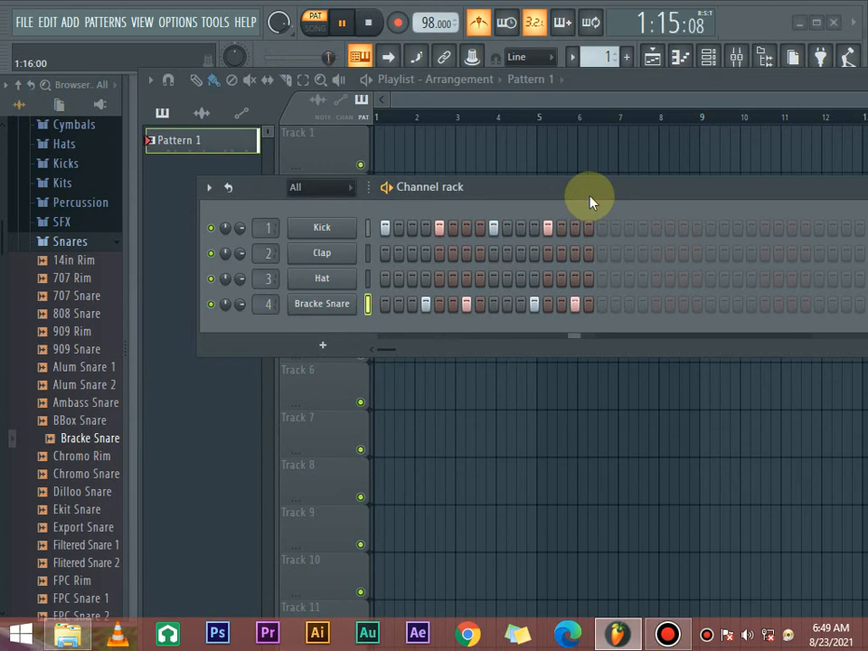
{"action": "key", "text": "space"}
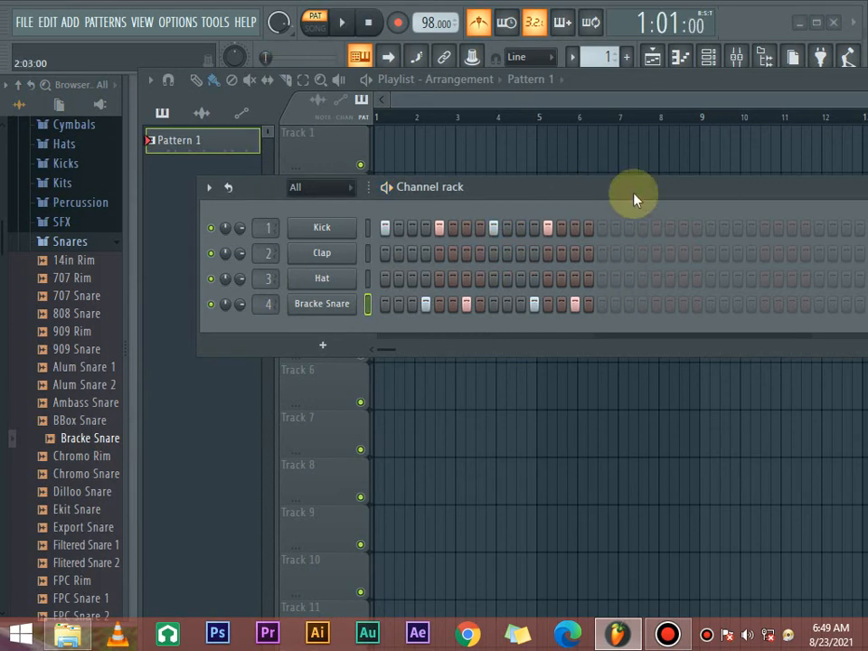
- Move the channel rack to expose more steps and add Kick hits on steps 17, 21, 25 and 29
{"action": "left_click_drag", "start_coordinate": [633, 197], "coordinate": [496, 220]}
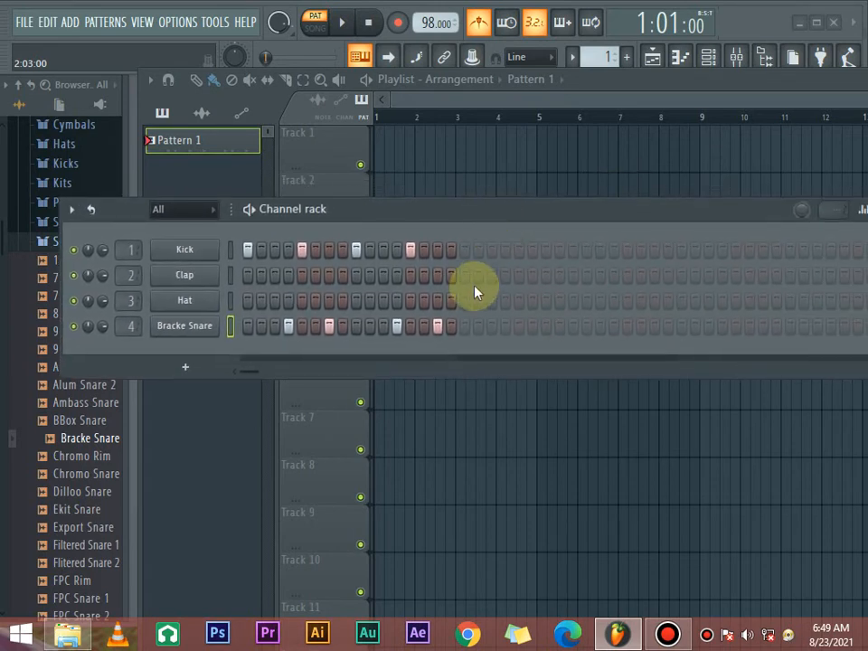
{"action": "left_click", "coordinate": [464, 249]}
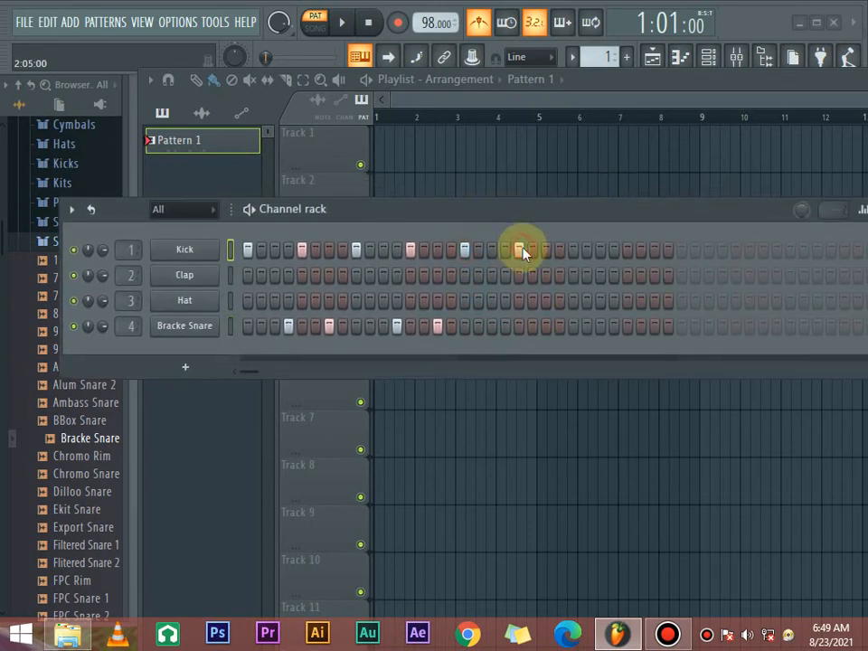
{"action": "left_click", "coordinate": [574, 250]}
{"action": "left_click", "coordinate": [627, 249]}
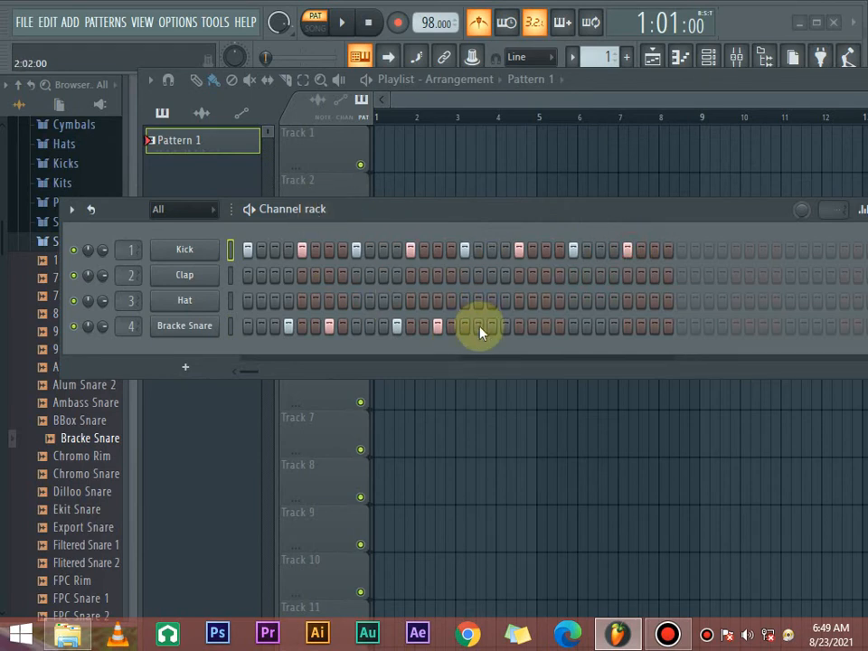
- Add Bracke Snare hits on steps 20, 23, 28 and 31 and play back the two-bar pattern
{"action": "left_click", "coordinate": [506, 331]}
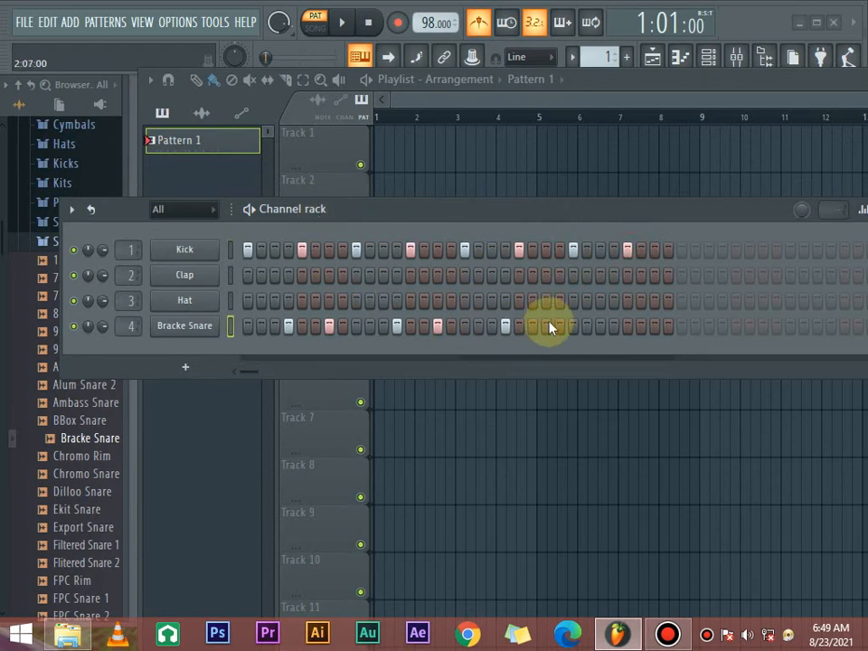
{"action": "left_click", "coordinate": [614, 327]}
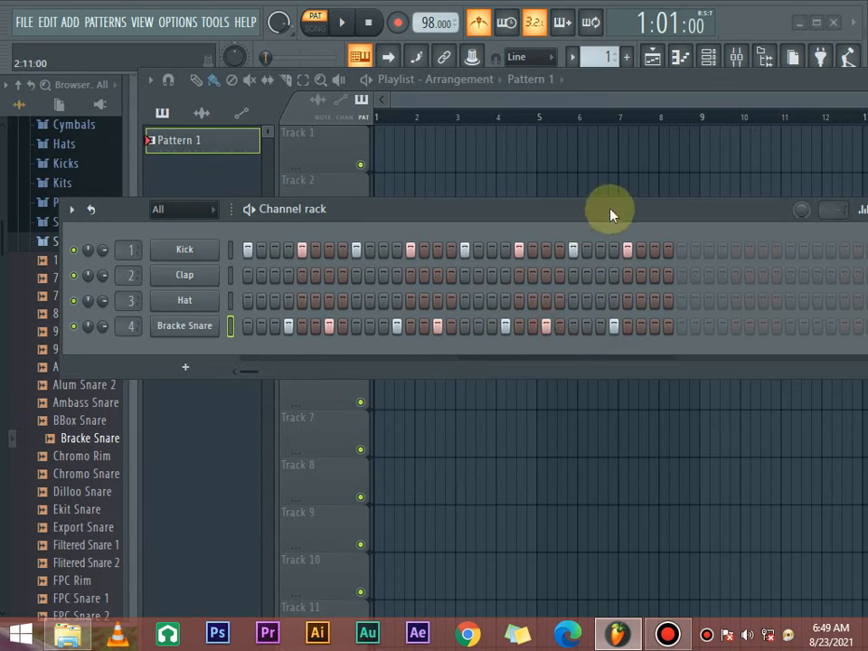
{"action": "left_click", "coordinate": [655, 327]}
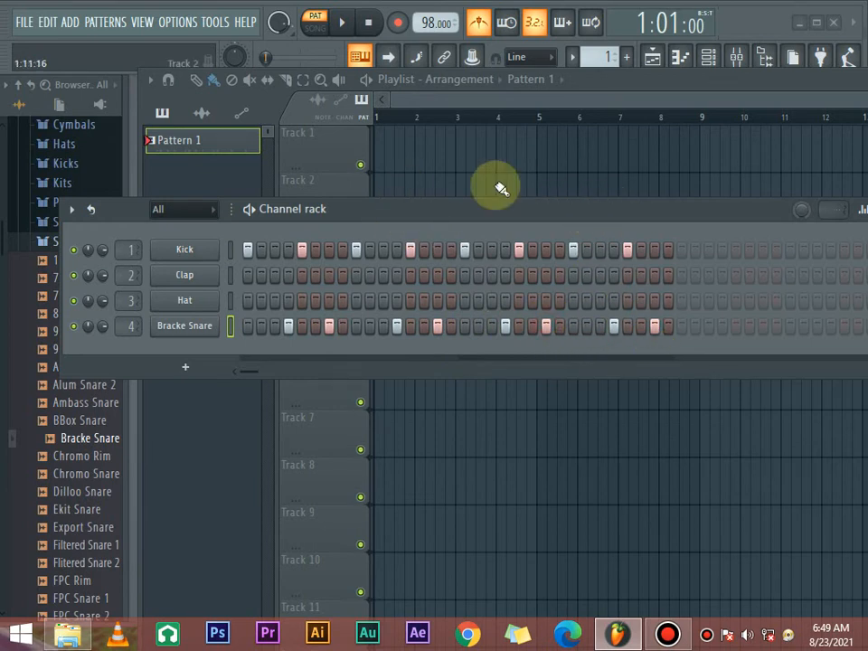
{"action": "key", "text": "space"}
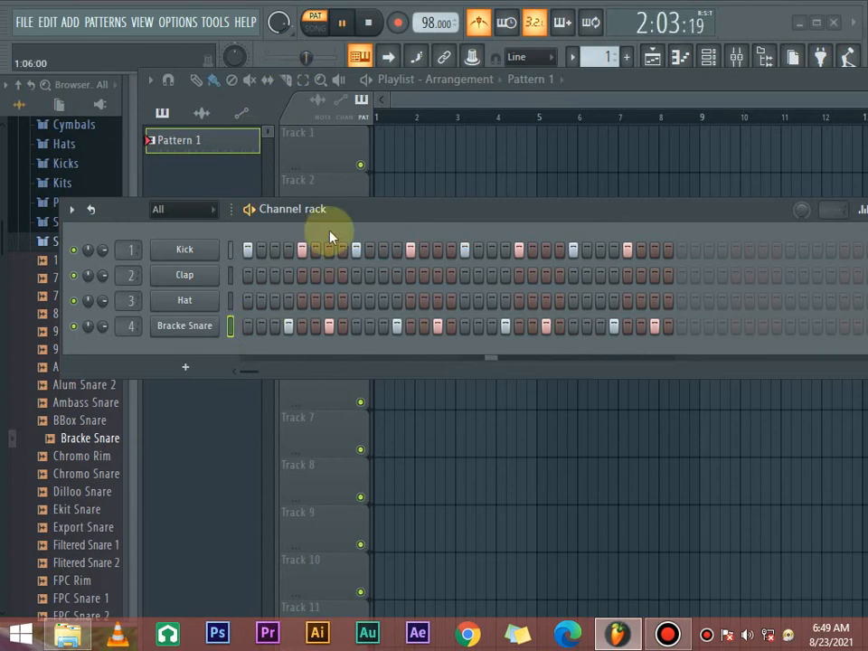
{"action": "key", "text": "space"}
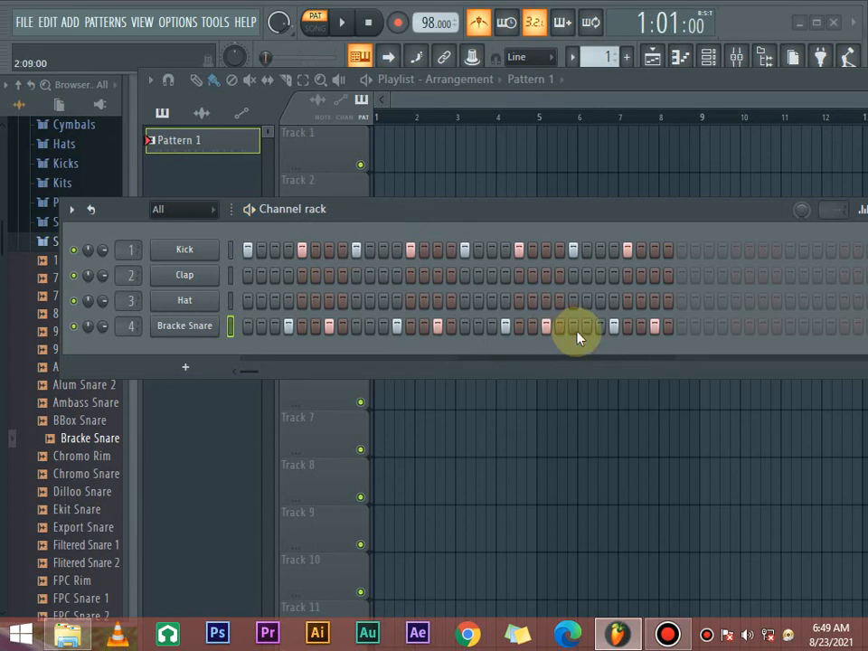
- Add an extra Bracke Snare hit on step 26 and a Clap hit on step 1 while auditioning the pattern
{"action": "key", "text": "space"}
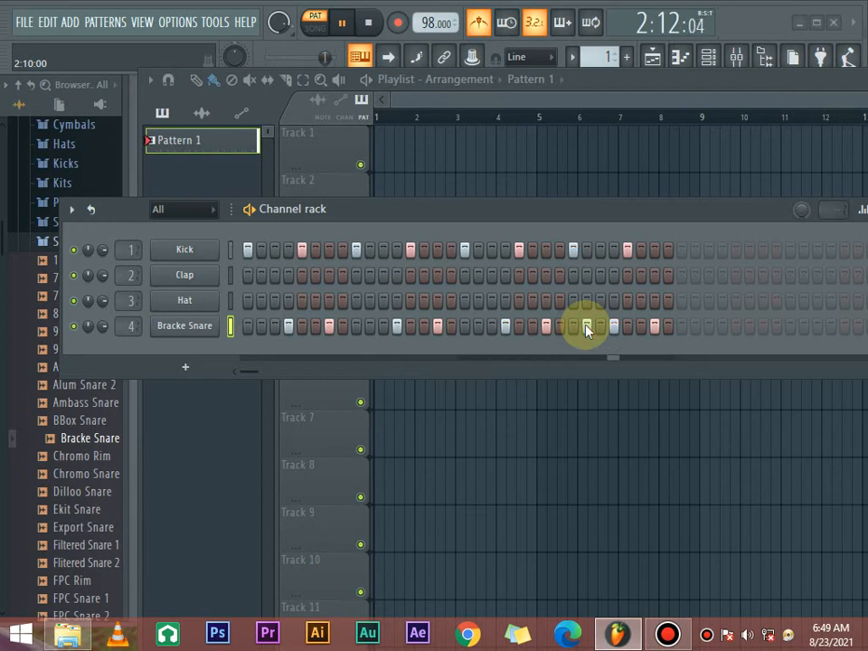
{"action": "key", "text": "space"}
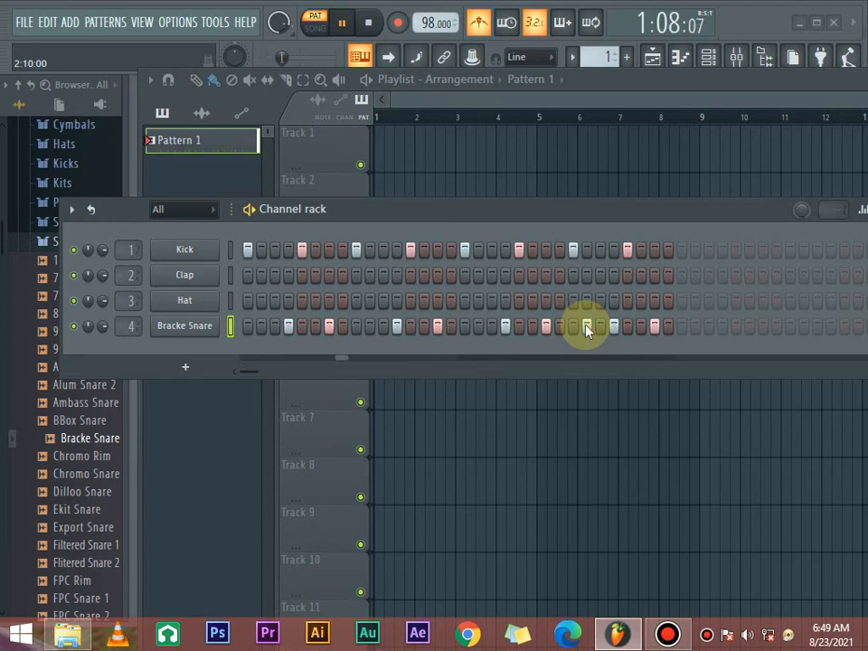
{"action": "left_click", "coordinate": [250, 275]}
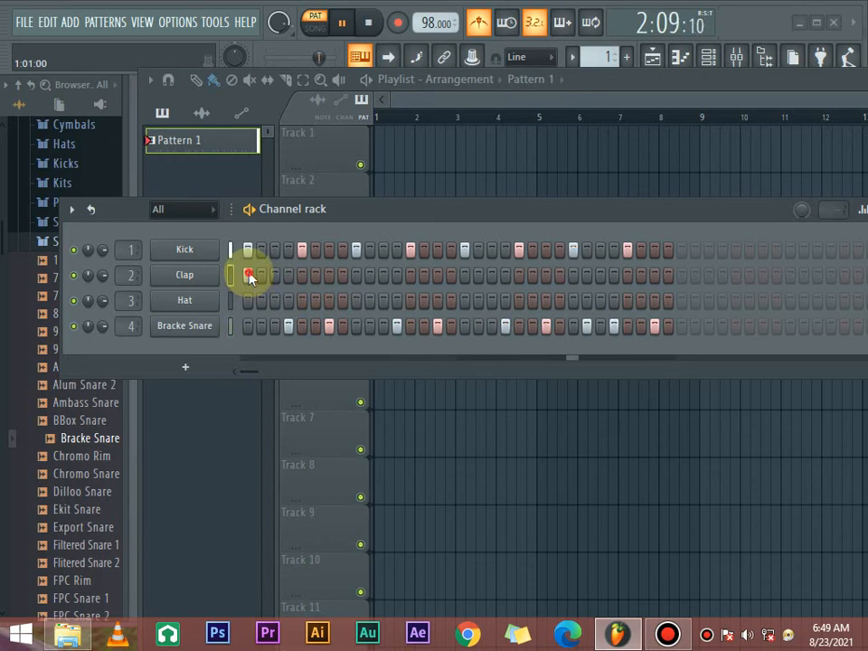
- Add Clap hits on steps 9, 17 and 25 and lower the Clap channel's volume while the pattern plays
{"action": "left_click", "coordinate": [357, 277]}
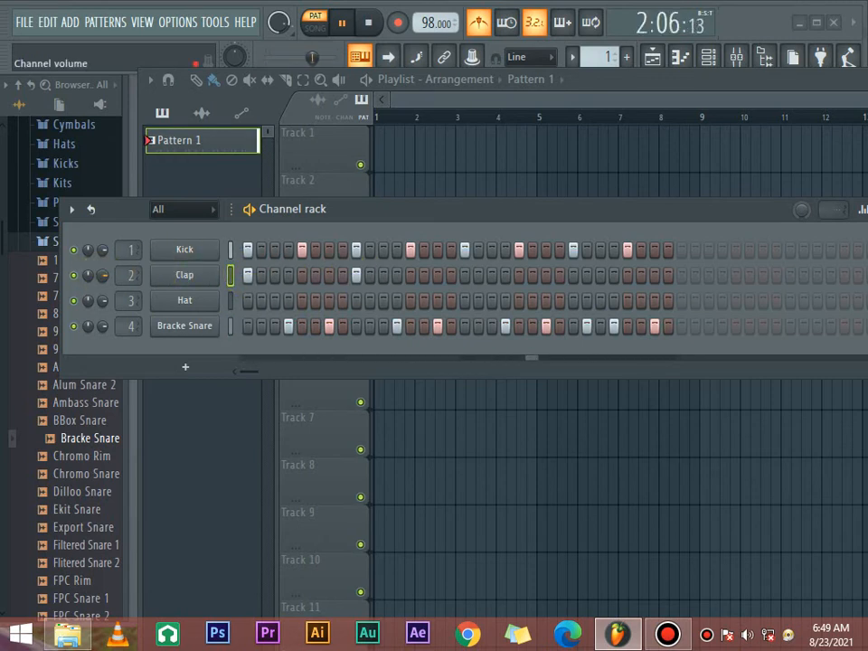
{"action": "left_click_drag", "start_coordinate": [106, 281], "coordinate": [106, 305]}
{"action": "left_click", "coordinate": [228, 275]}
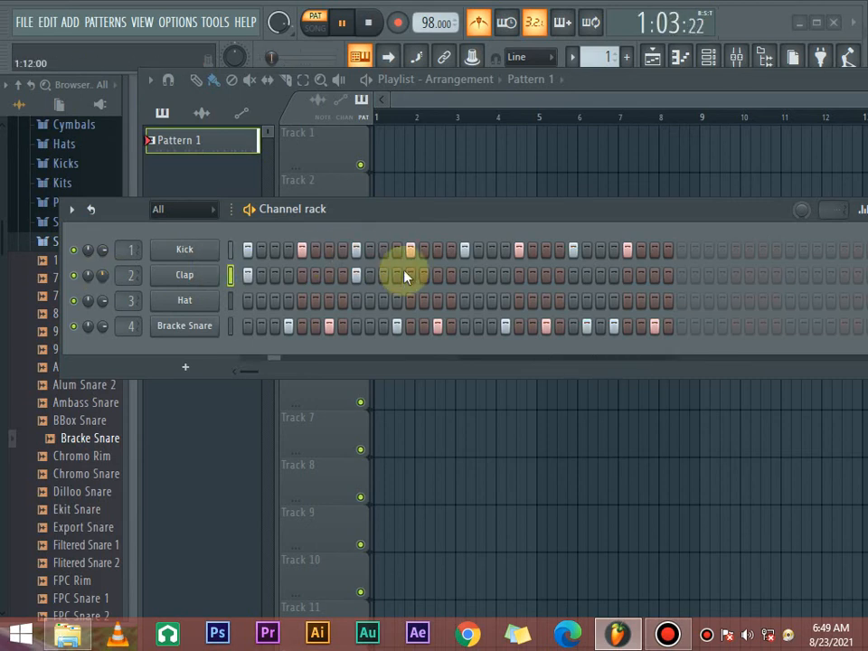
{"action": "left_click", "coordinate": [464, 275]}
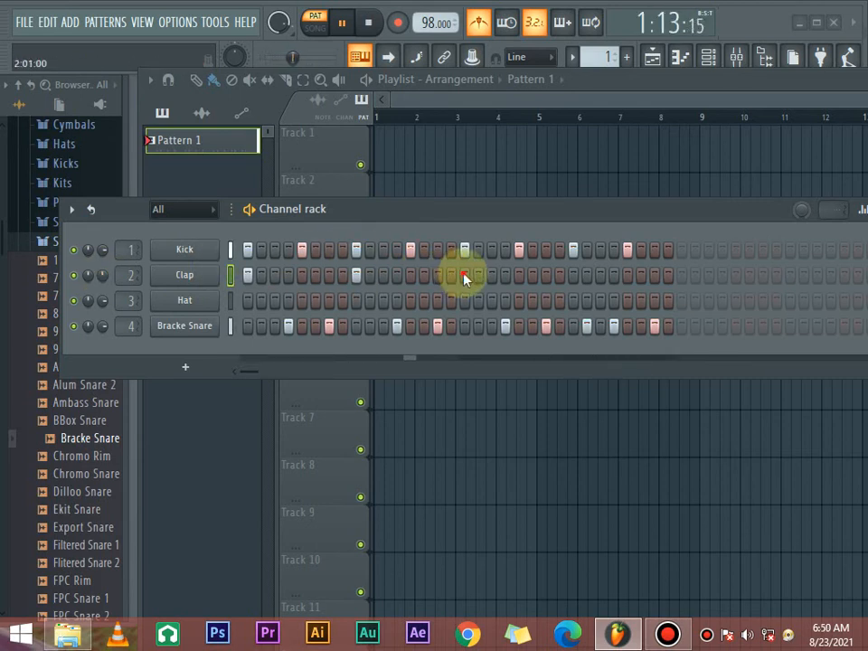
{"action": "left_click", "coordinate": [573, 275]}
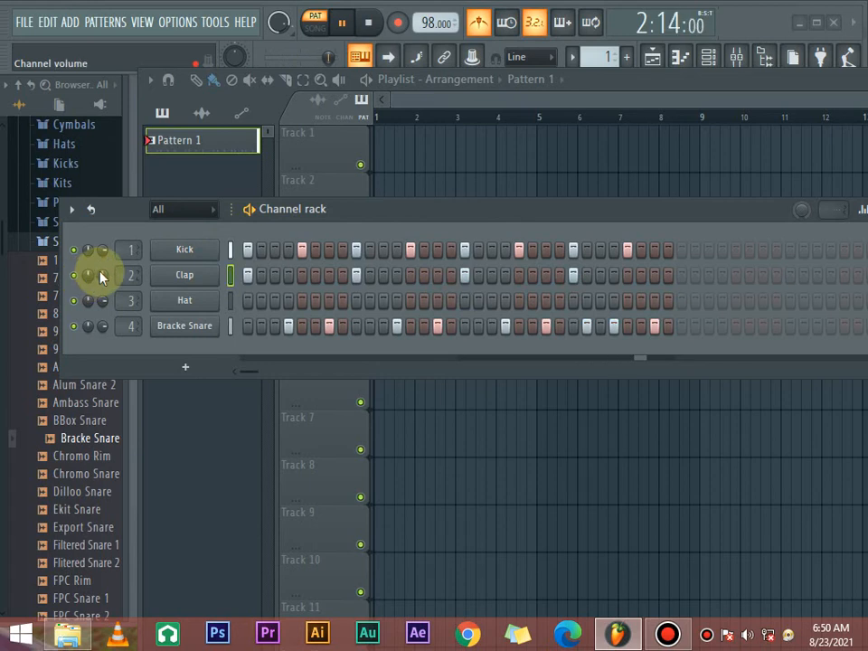
{"action": "left_click_drag", "start_coordinate": [102, 276], "coordinate": [102, 312]}
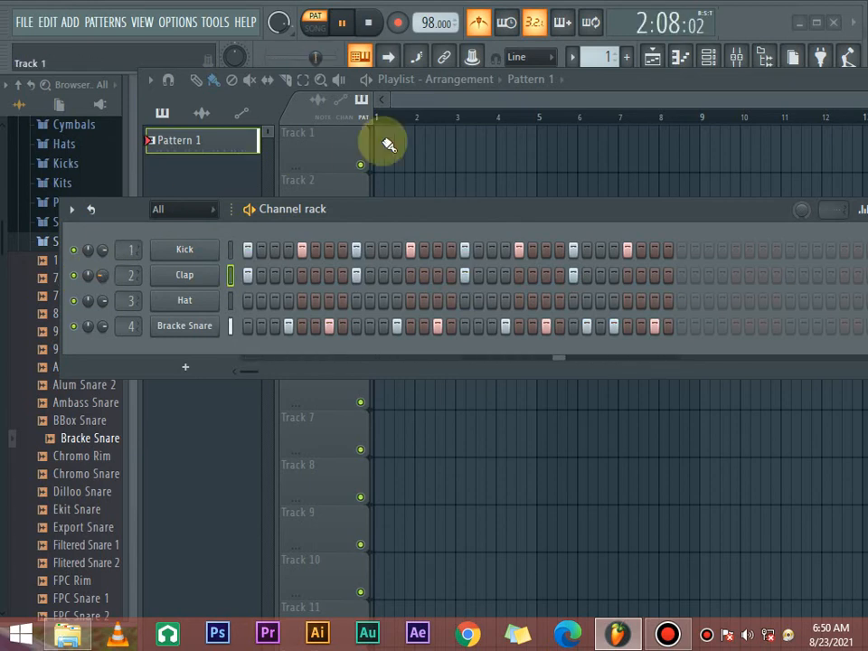
- Add Hat hits on steps 3, 7, 11, 15, 19, 23, 27 and 31, listen to the pattern and stop playback
{"action": "left_click", "coordinate": [275, 300]}
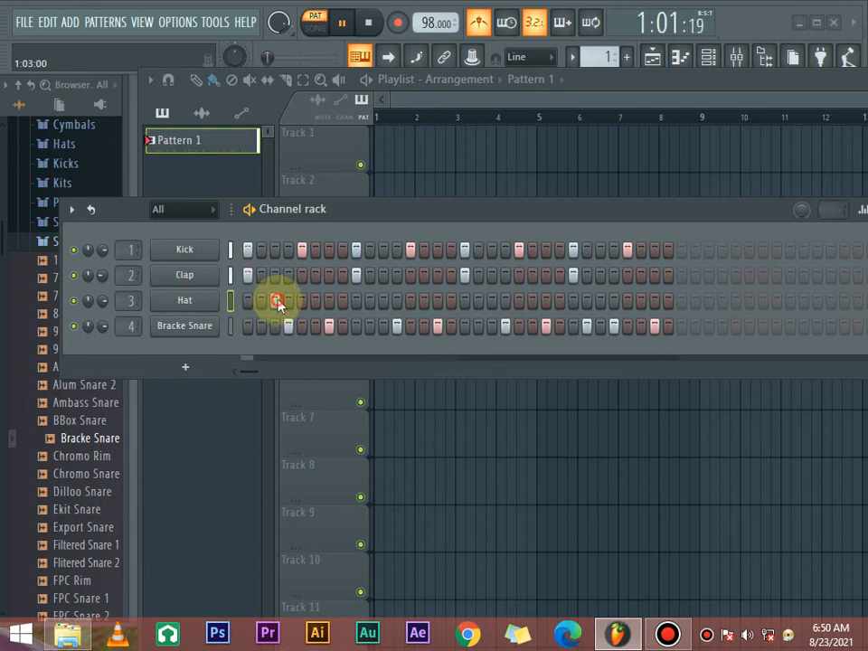
{"action": "left_click", "coordinate": [331, 301]}
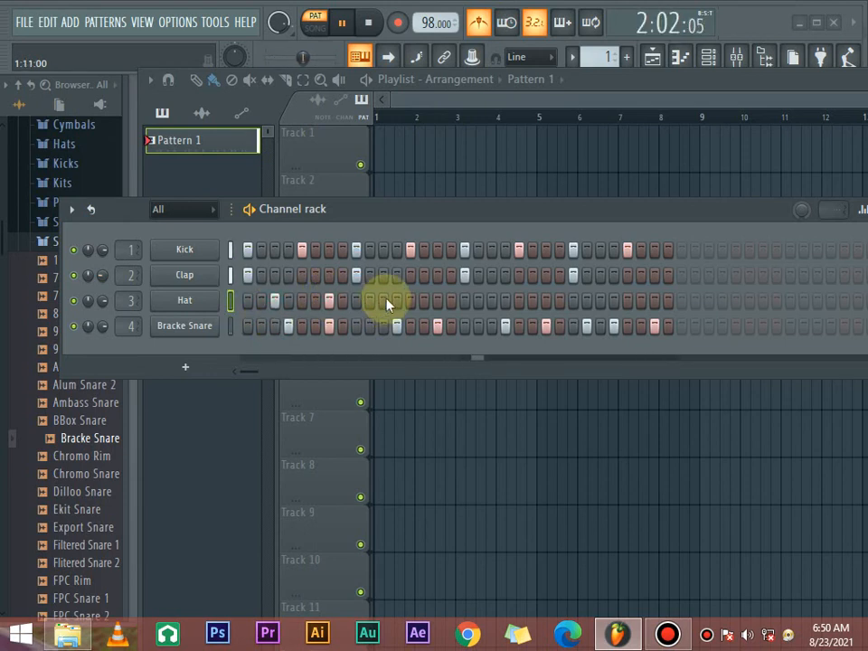
{"action": "left_click", "coordinate": [437, 301]}
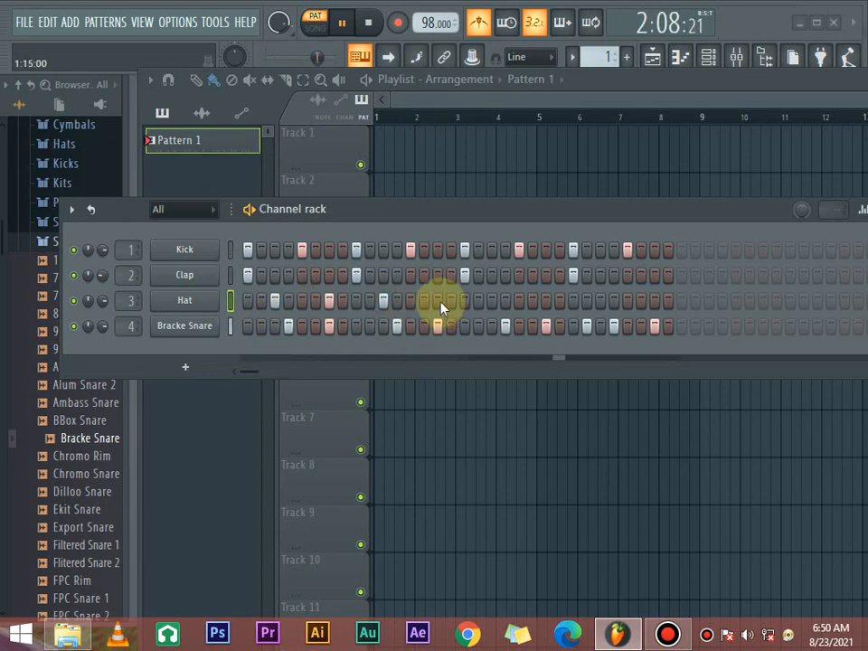
{"action": "left_click", "coordinate": [492, 301]}
{"action": "left_click", "coordinate": [546, 301]}
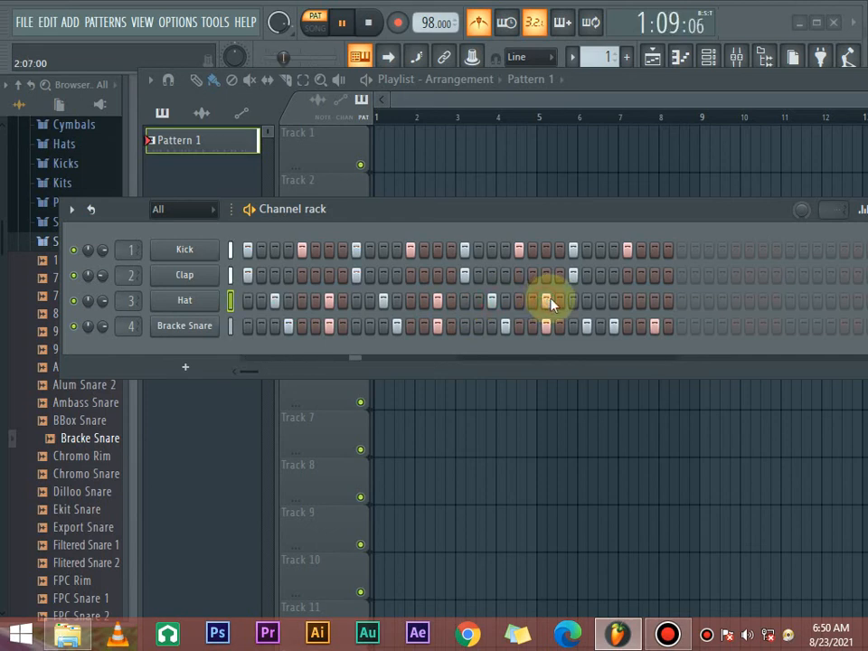
{"action": "left_click", "coordinate": [601, 301]}
{"action": "left_click", "coordinate": [654, 301]}
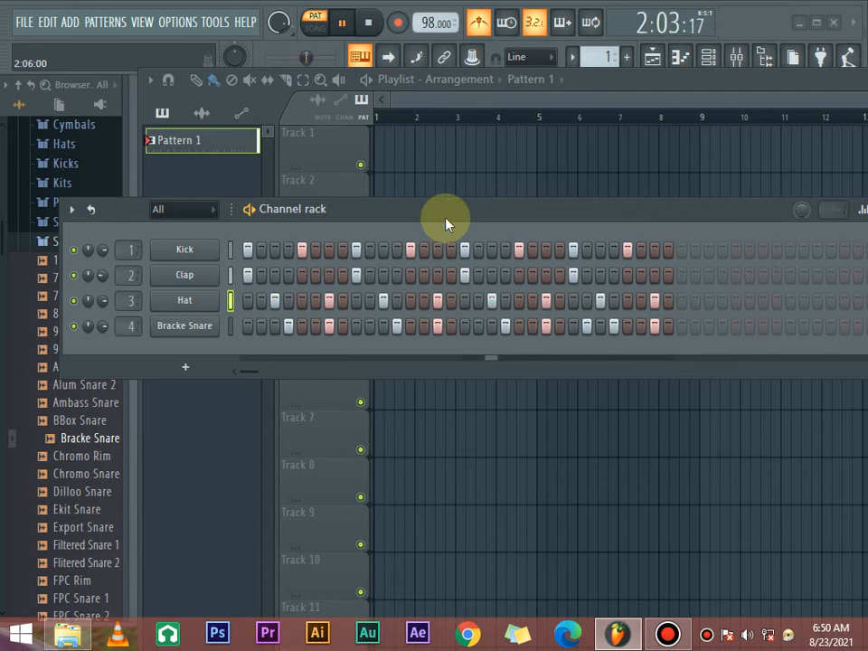
{"action": "key", "text": "space"}
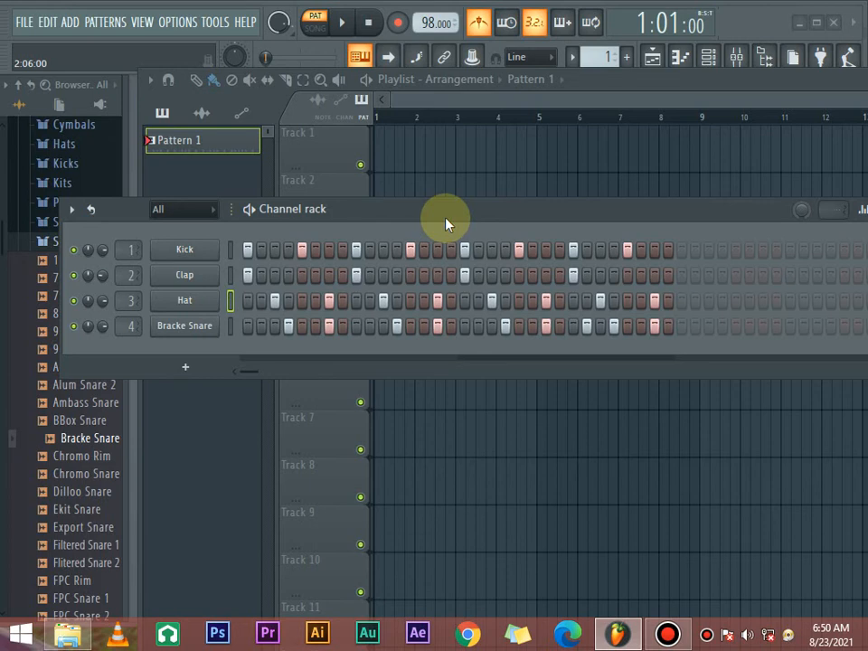
- Move the channel rack clear of the sample list, replace the Clap channel's sample with Grv Snareclap 13 and briefly play the pattern
{"action": "left_click_drag", "start_coordinate": [446, 225], "coordinate": [504, 181]}
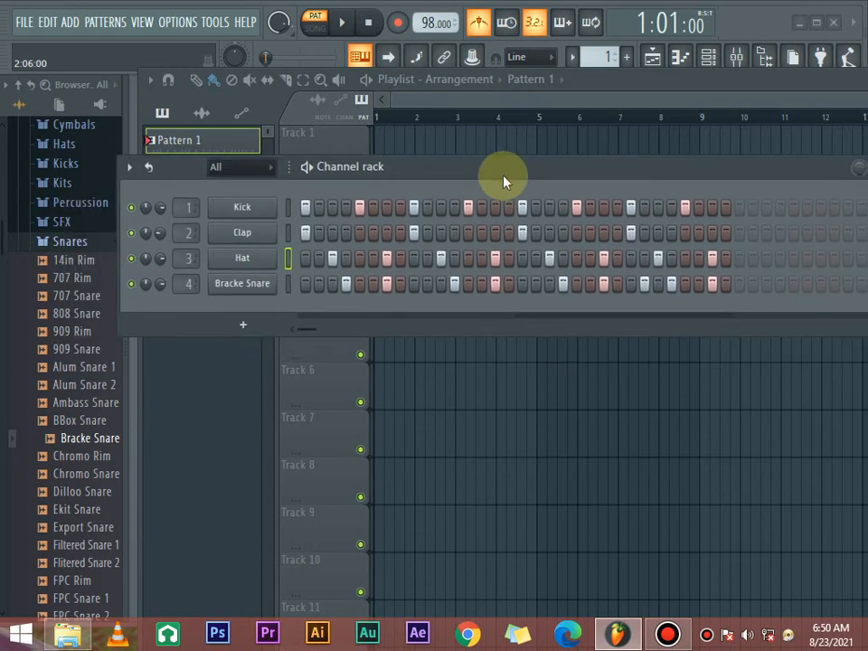
{"action": "scroll", "coordinate": [90, 440], "scroll_direction": "down", "scroll_amount": 8}
{"action": "left_click", "coordinate": [80, 542]}
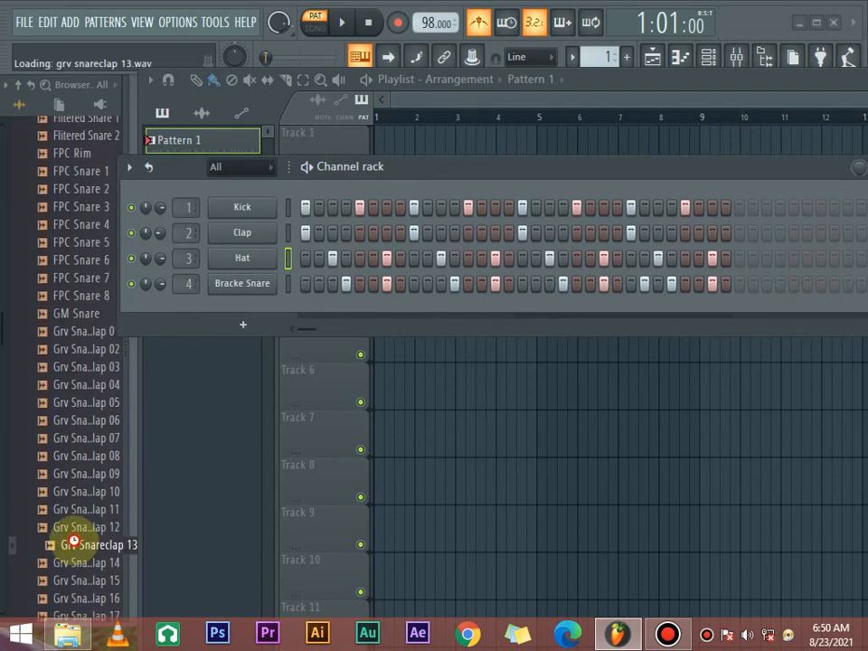
{"action": "scroll", "coordinate": [87, 502], "scroll_direction": "down", "scroll_amount": 4}
{"action": "left_click", "coordinate": [81, 332]}
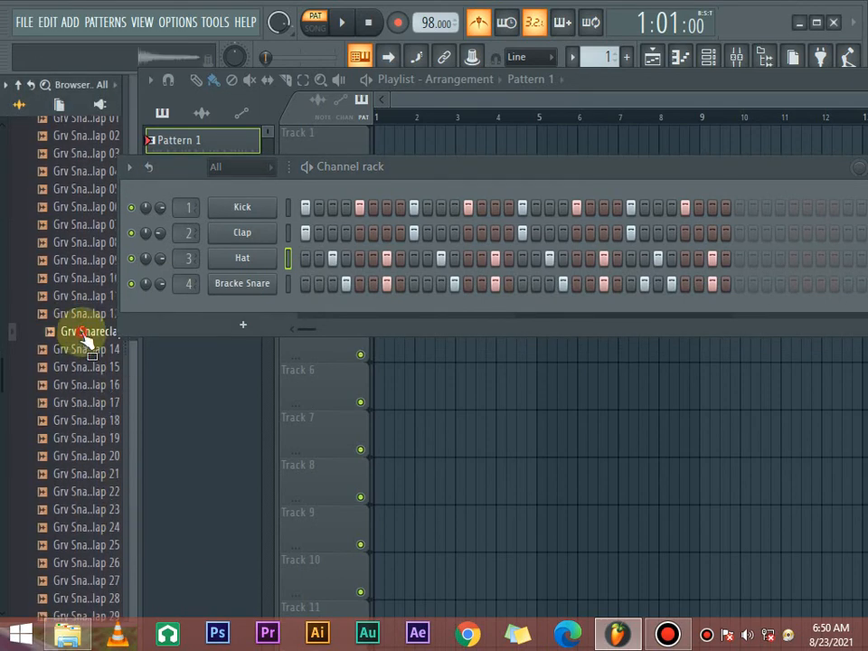
{"action": "left_click_drag", "start_coordinate": [84, 335], "coordinate": [231, 235]}
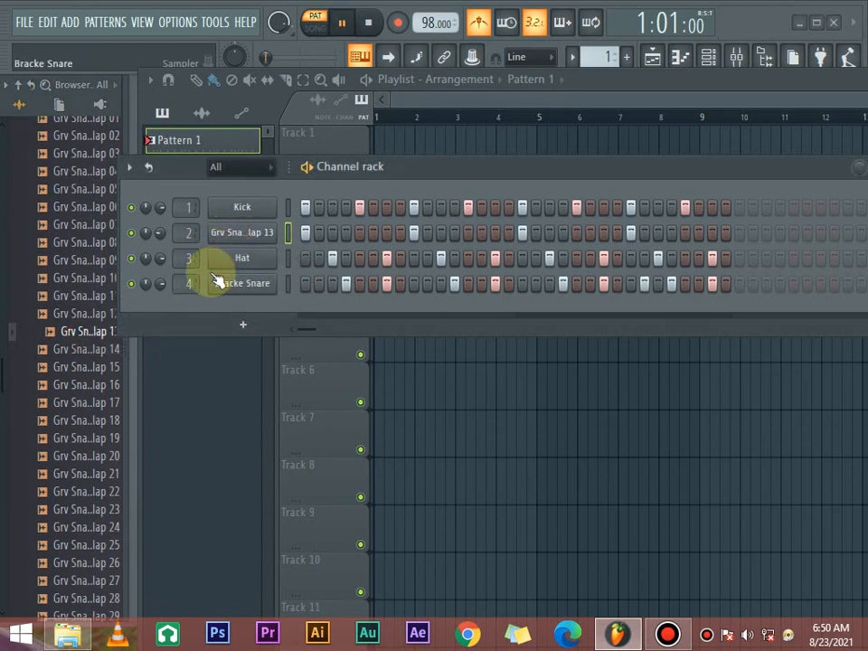
{"action": "key", "text": "space"}
{"action": "key", "text": "space"}
- Audition further samples in the Snares folder, including Grv Snareclap 14 and 23, and collapse the folder
{"action": "left_click", "coordinate": [87, 349]}
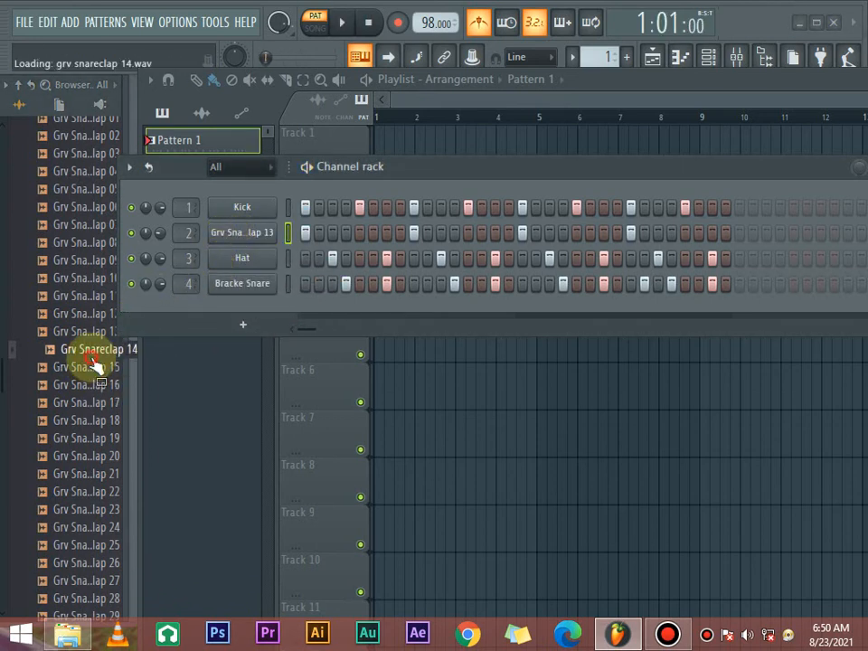
{"action": "left_click", "coordinate": [90, 403]}
{"action": "left_click", "coordinate": [90, 456]}
{"action": "left_click", "coordinate": [90, 509]}
{"action": "scroll", "coordinate": [90, 502], "scroll_direction": "down", "scroll_amount": 6}
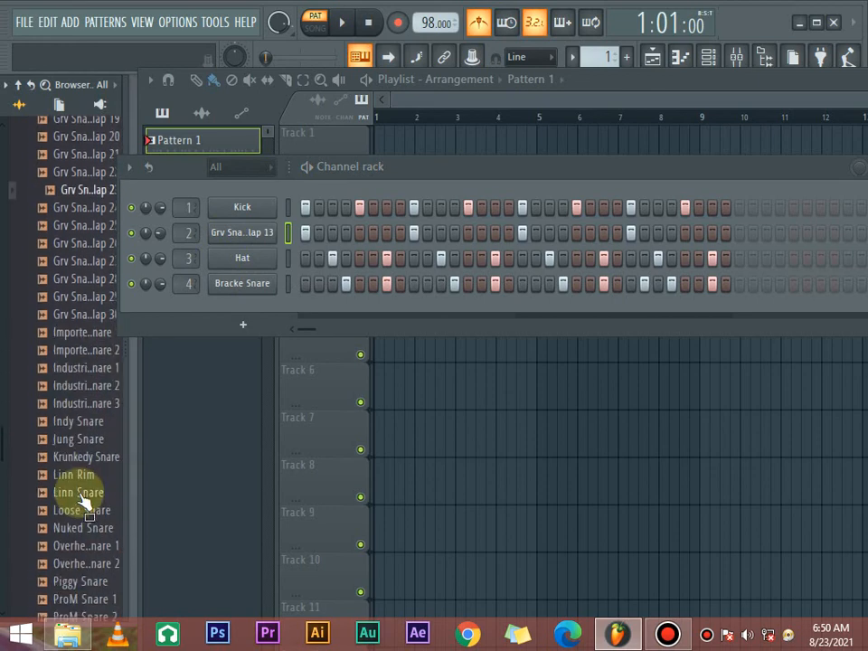
{"action": "left_click", "coordinate": [90, 561]}
{"action": "scroll", "coordinate": [87, 524], "scroll_direction": "down", "scroll_amount": 2}
{"action": "scroll", "coordinate": [64, 418], "scroll_direction": "up", "scroll_amount": 20}
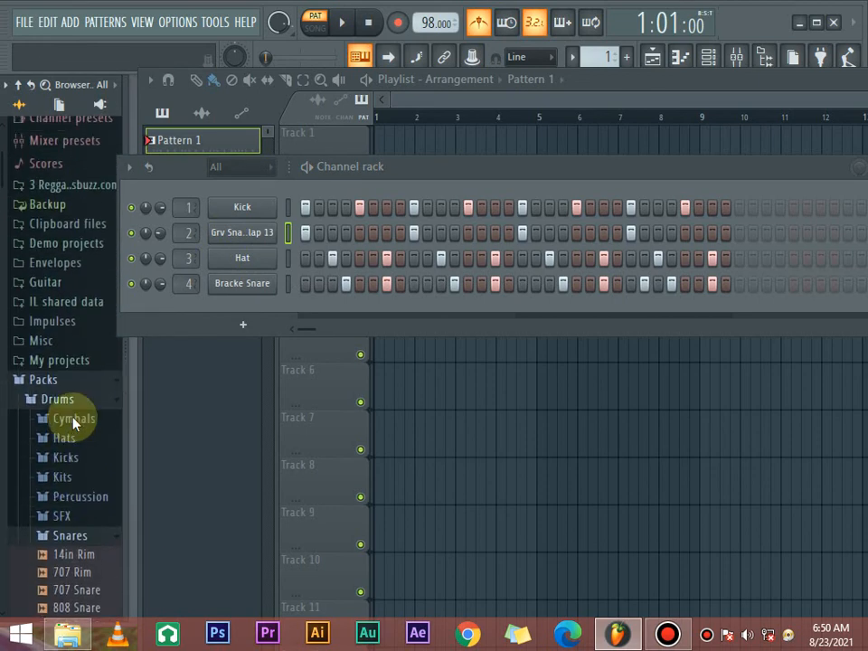
{"action": "scroll", "coordinate": [63, 488], "scroll_direction": "down", "scroll_amount": 4}
{"action": "left_click", "coordinate": [90, 351]}
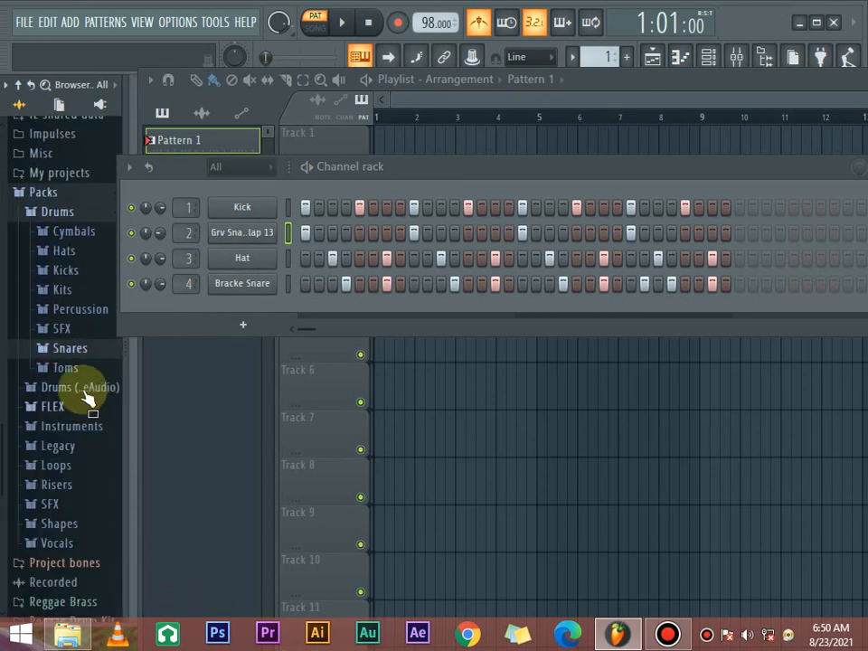
- Browse the drum Kits folder and audition sounds in the Toms folder, including SElect Tom and Overhead Tom
{"action": "left_click", "coordinate": [60, 288]}
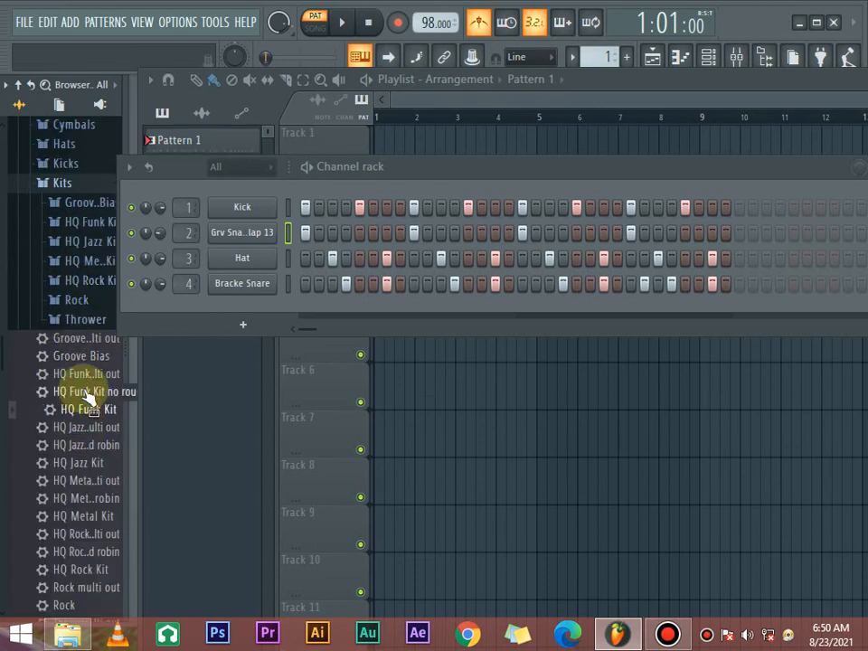
{"action": "scroll", "coordinate": [82, 448], "scroll_direction": "up", "scroll_amount": 3}
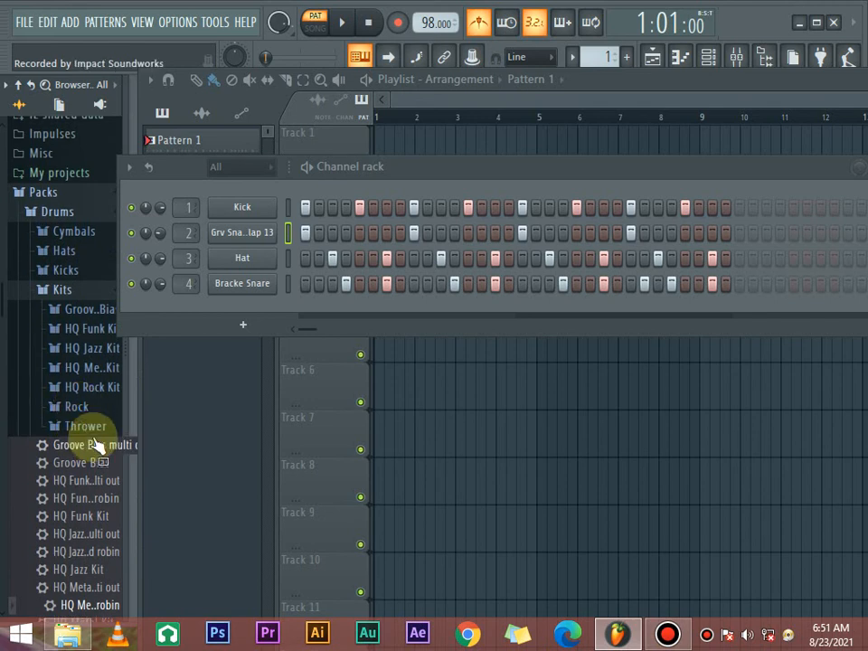
{"action": "left_click", "coordinate": [78, 289]}
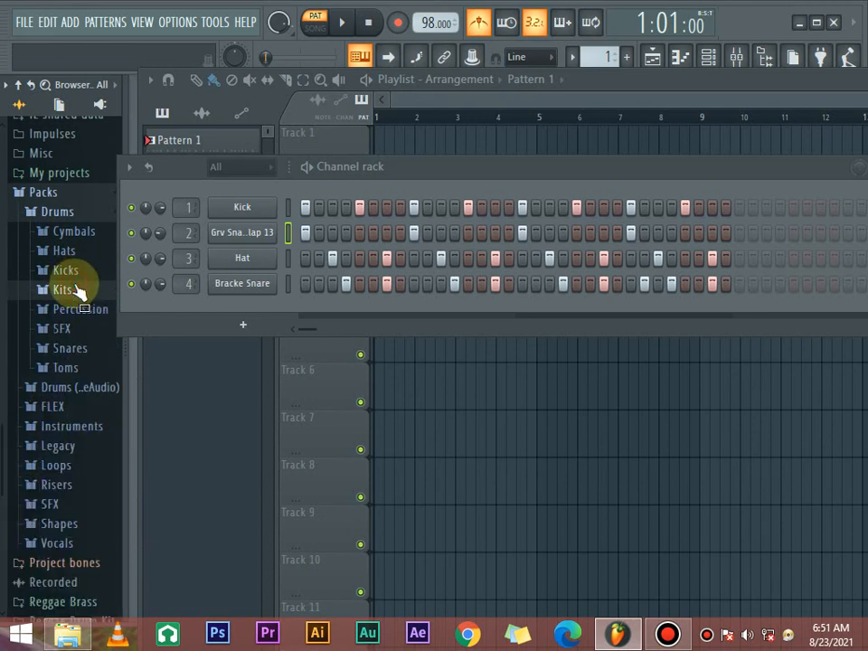
{"action": "left_click", "coordinate": [85, 368]}
{"action": "left_click", "coordinate": [78, 558]}
{"action": "scroll", "coordinate": [81, 422], "scroll_direction": "down", "scroll_amount": 5}
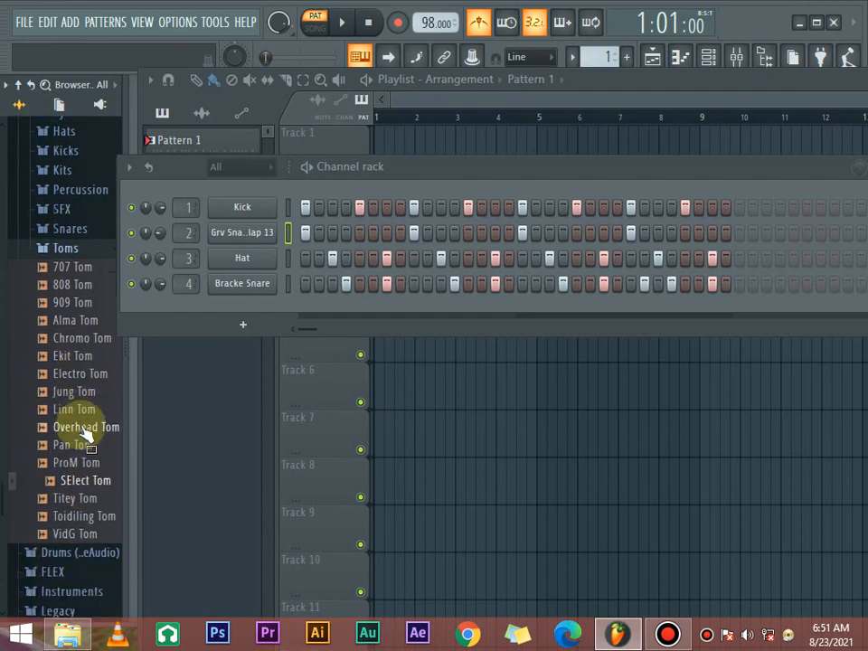
{"action": "left_click", "coordinate": [70, 273]}
{"action": "left_click_drag", "start_coordinate": [70, 273], "coordinate": [79, 168]}
{"action": "scroll", "coordinate": [80, 190], "scroll_direction": "up", "scroll_amount": 4}
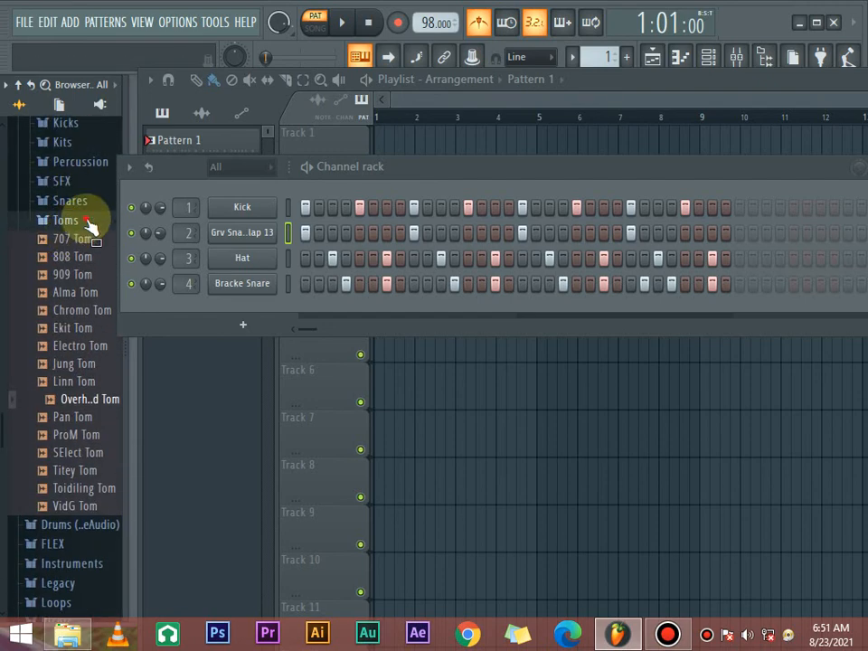
{"action": "left_click", "coordinate": [82, 226]}
- Add the Reggae1 A#2 sample from the Reggae Drum Kit folder as a new channel and start playback
{"action": "left_click", "coordinate": [91, 515]}
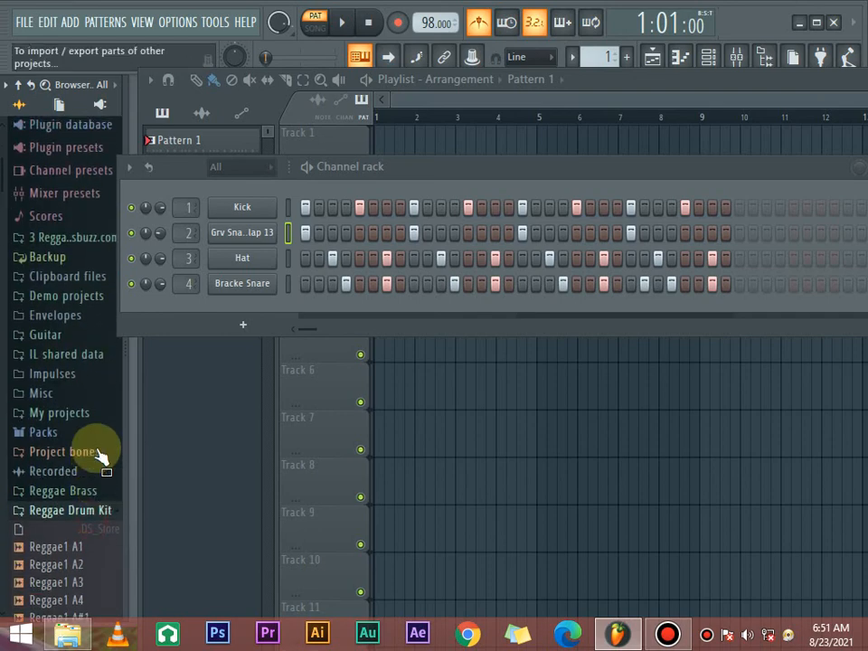
{"action": "scroll", "coordinate": [85, 397], "scroll_direction": "down", "scroll_amount": 7}
{"action": "scroll", "coordinate": [79, 362], "scroll_direction": "up", "scroll_amount": 3}
{"action": "mouse_move", "coordinate": [78, 336]}
{"action": "left_mouse_down"}
{"action": "mouse_move", "coordinate": [85, 463]}
{"action": "mouse_move", "coordinate": [85, 425]}
{"action": "mouse_move", "coordinate": [190, 307]}
{"action": "left_mouse_up"}
{"action": "key", "text": "space"}
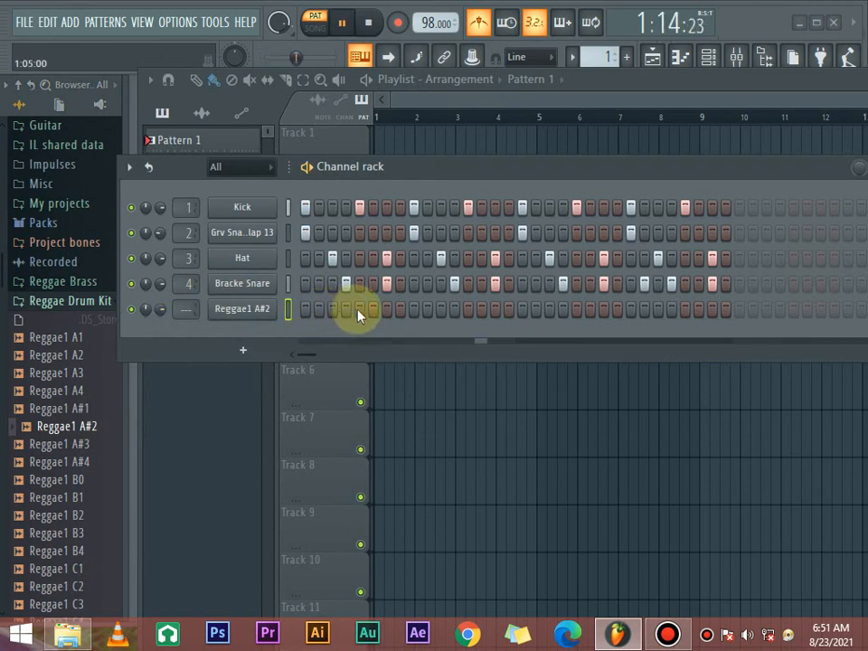
- Add Reggae1 A#2 hits on steps 1, 9, 17, 24 and 26 while the pattern plays
{"action": "left_click", "coordinate": [305, 310]}
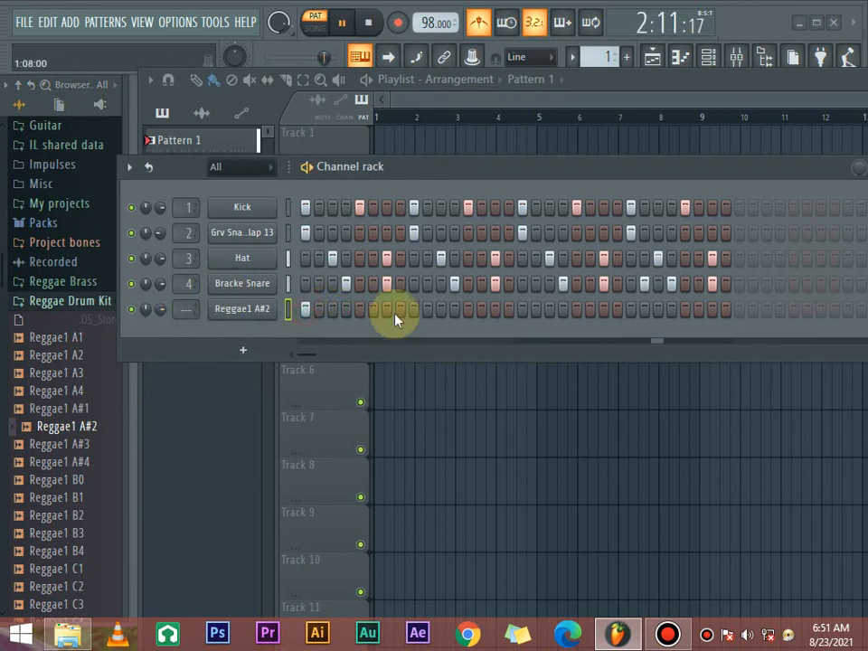
{"action": "left_click", "coordinate": [523, 310]}
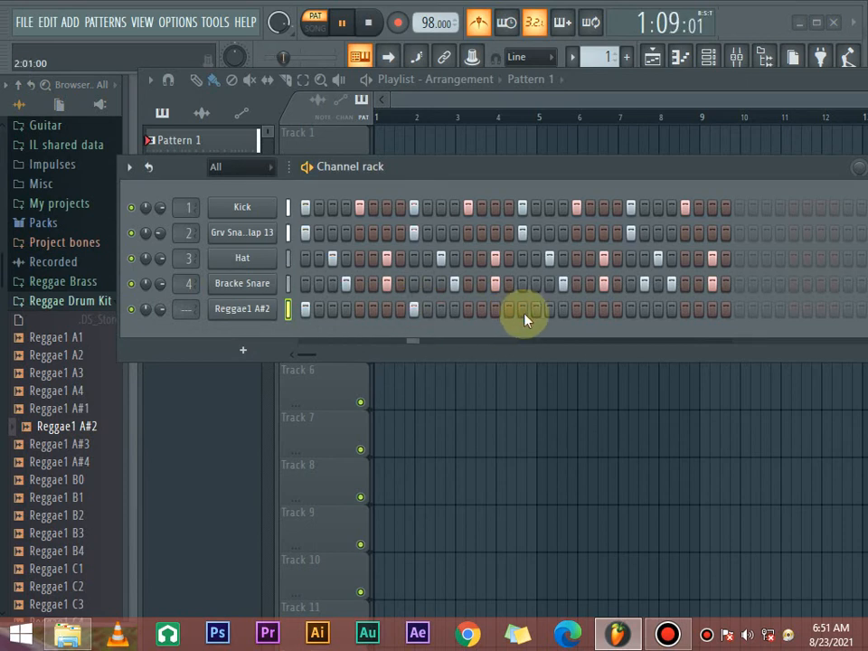
{"action": "left_click", "coordinate": [642, 310]}
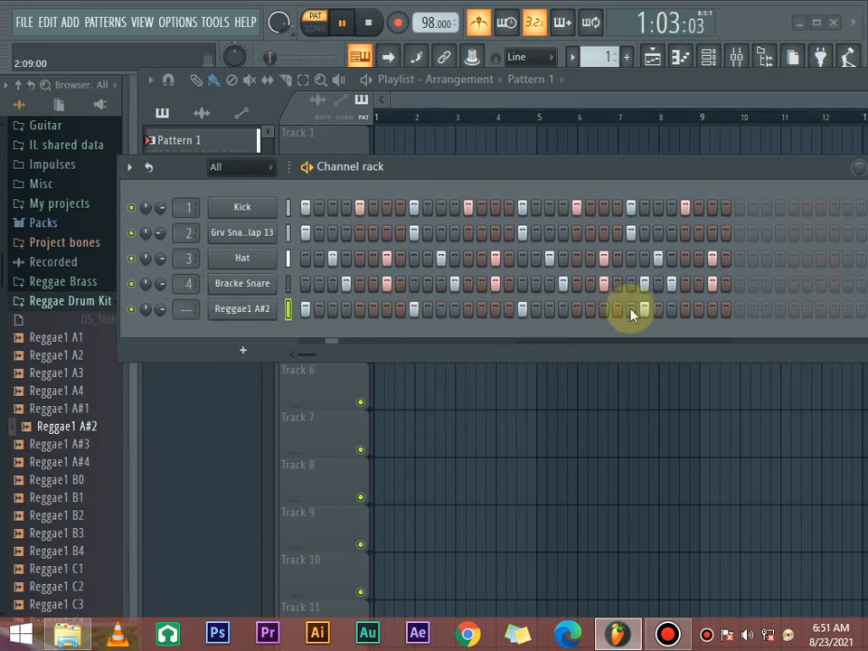
{"action": "left_click", "coordinate": [617, 310]}
{"action": "left_click", "coordinate": [630, 310]}
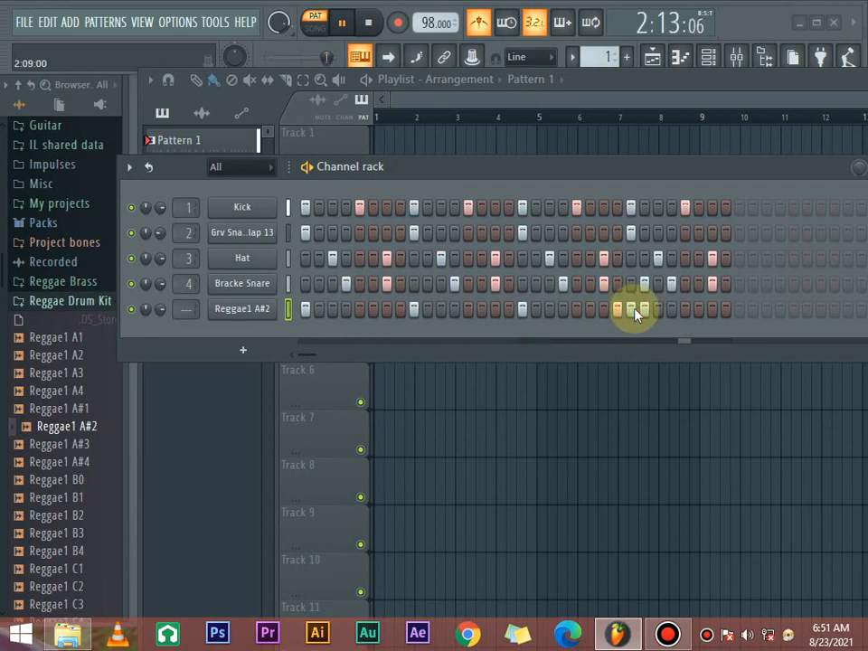
{"action": "left_click", "coordinate": [630, 310]}
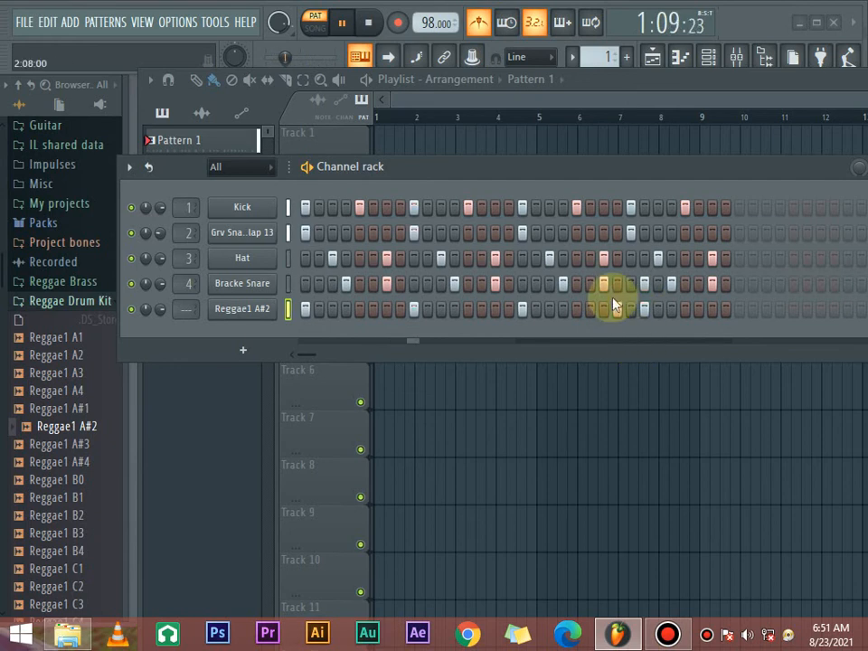
{"action": "left_click", "coordinate": [591, 311]}
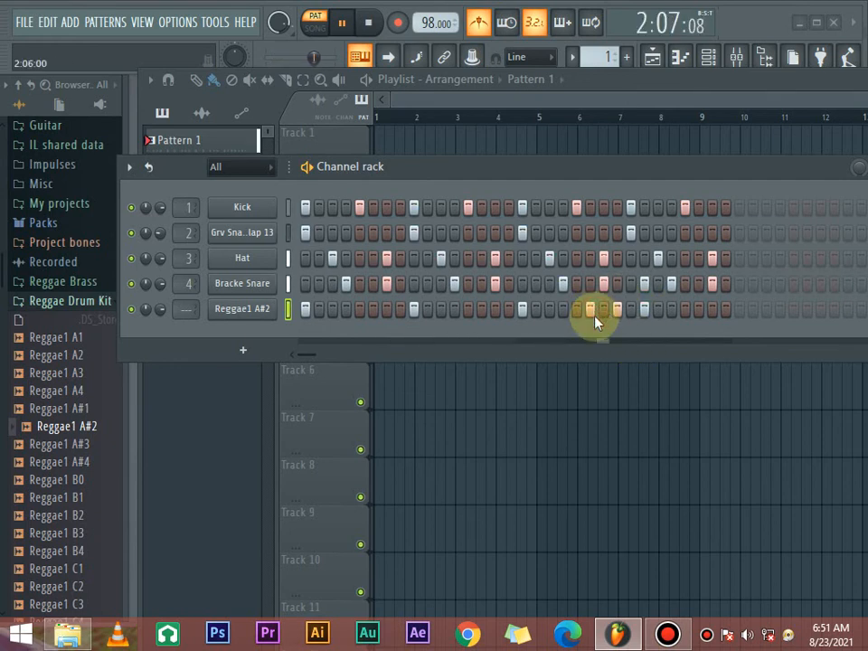
{"action": "left_click", "coordinate": [591, 310]}
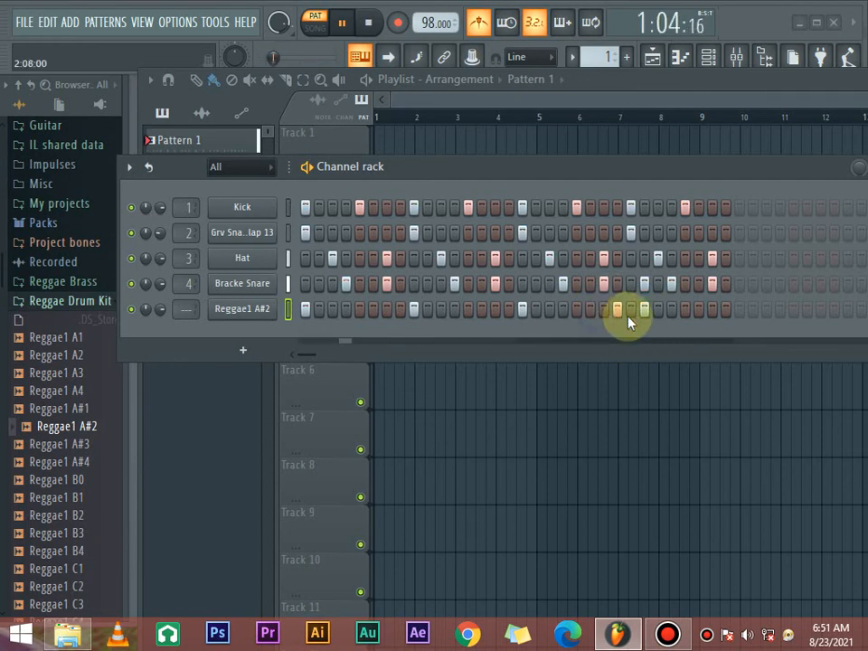
- Add Reggae1 A#2 hits on steps 25 and 27 to fill out the run in the second bar
{"action": "left_click", "coordinate": [631, 310]}
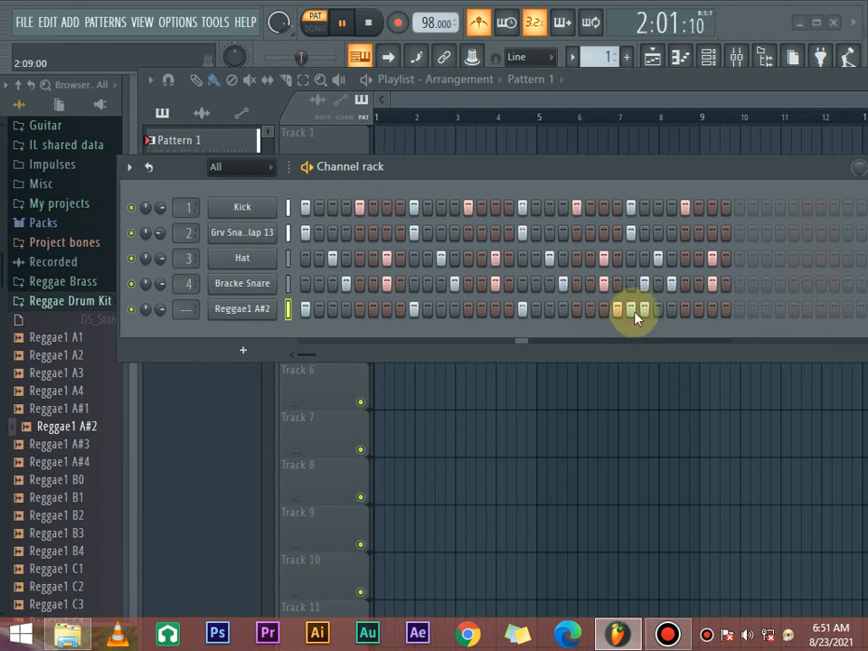
{"action": "left_click", "coordinate": [658, 310]}
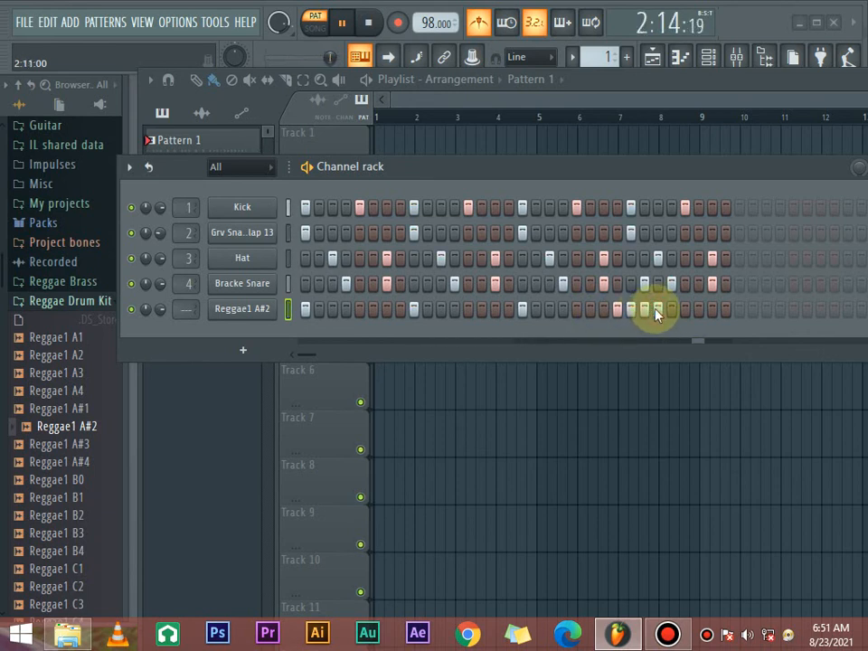
- Remove the Reggae1 A#2 hits on steps 24 and 26, add hits on steps 29 and 31, and stop playback
{"action": "left_click", "coordinate": [618, 310]}
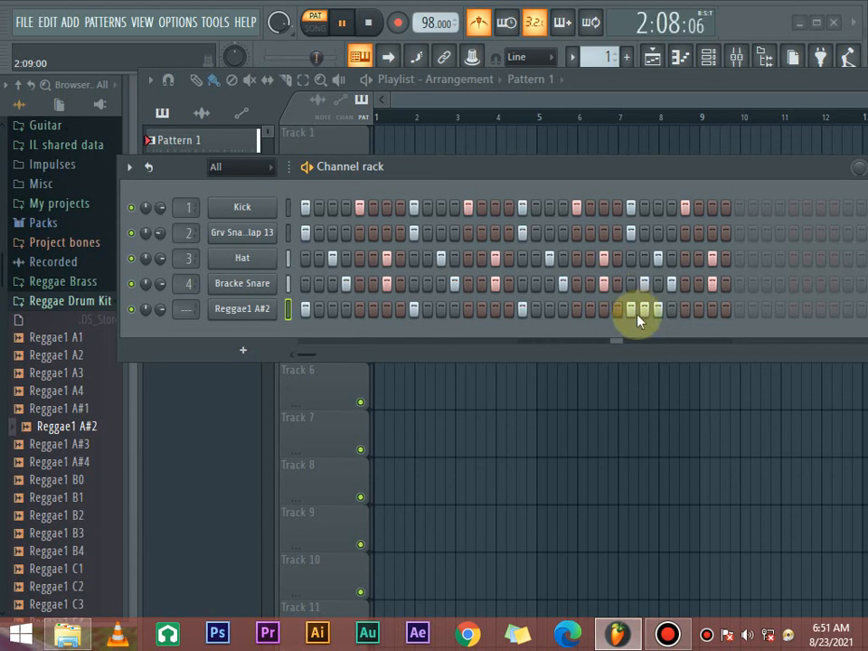
{"action": "left_click", "coordinate": [645, 310]}
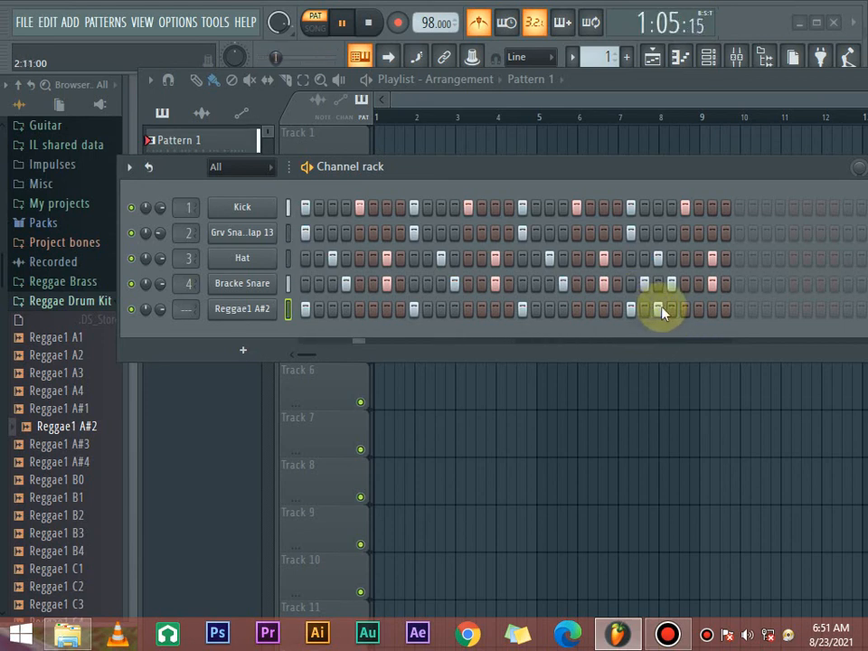
{"action": "left_click", "coordinate": [684, 310]}
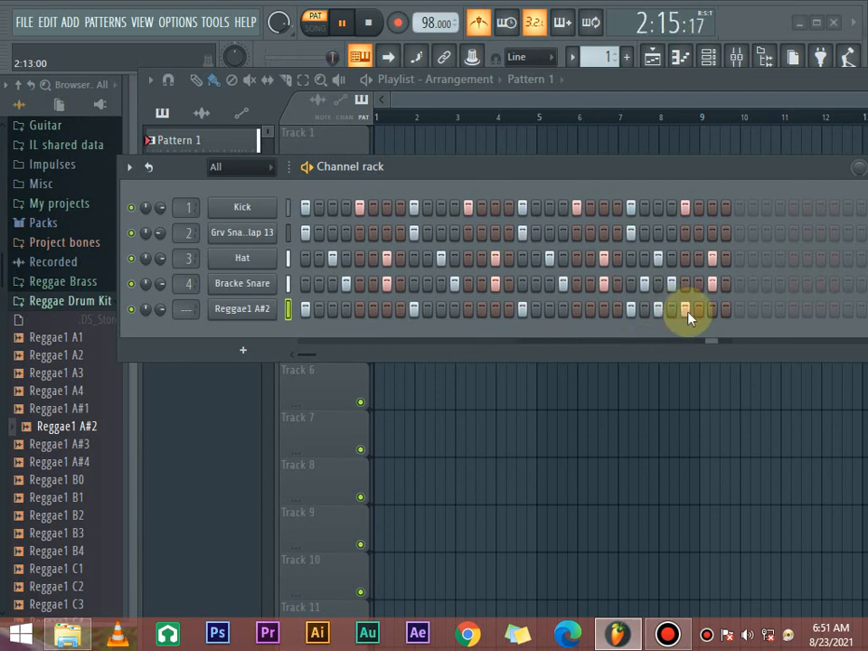
{"action": "left_click", "coordinate": [711, 310]}
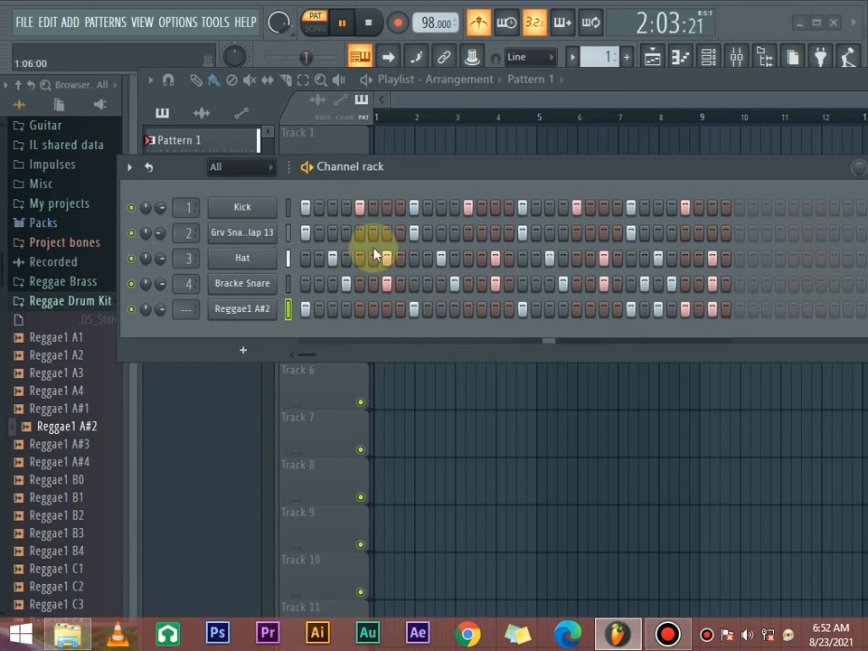
{"action": "key", "text": "space"}
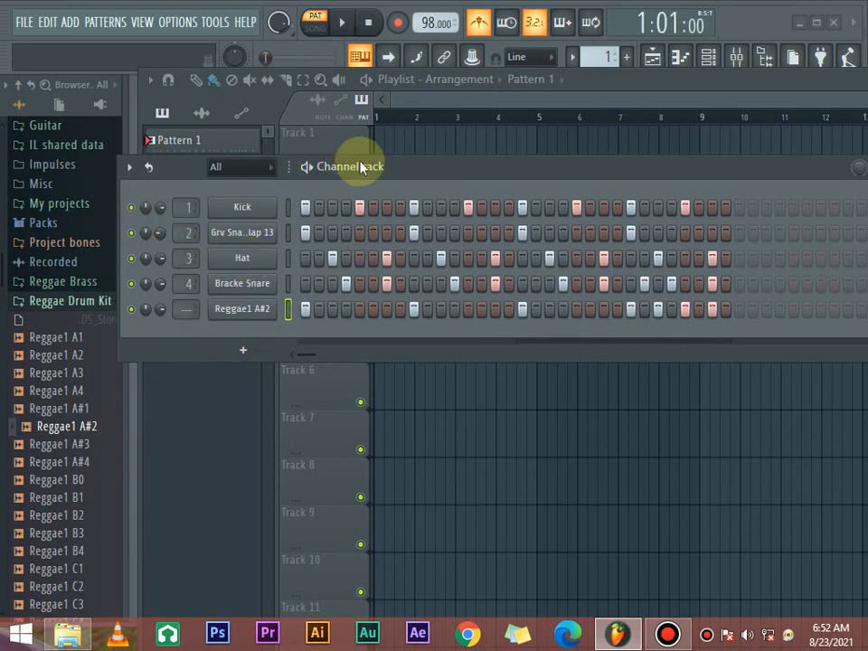
- Audition Reggae Drum Kit samples from the A#4 to C#4 range and add Reggae1 C#4 as a new channel
{"action": "left_click_drag", "start_coordinate": [360, 166], "coordinate": [413, 137]}
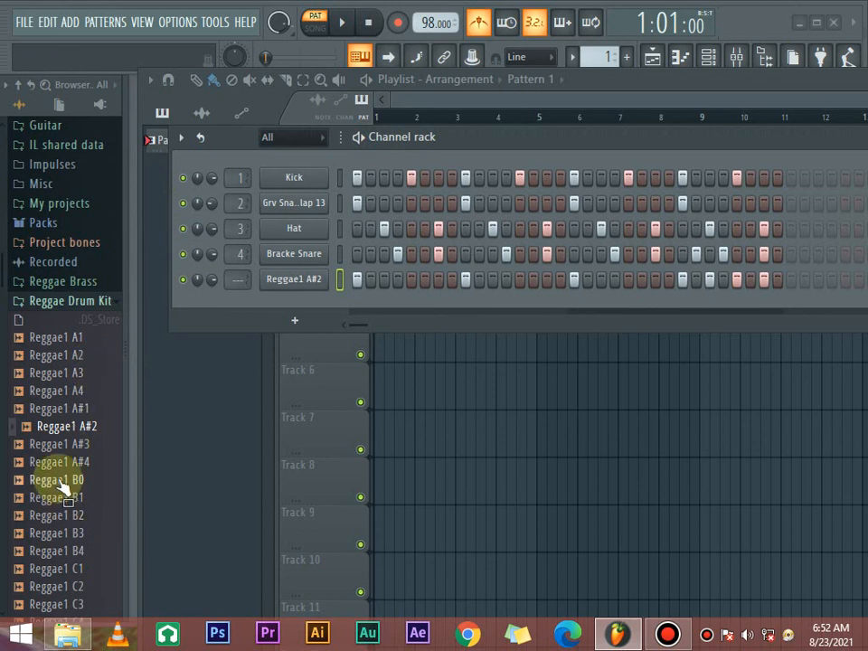
{"action": "scroll", "coordinate": [60, 407], "scroll_direction": "down", "scroll_amount": 3}
{"action": "left_click", "coordinate": [58, 355]}
{"action": "left_click", "coordinate": [59, 408]}
{"action": "left_click", "coordinate": [61, 373]}
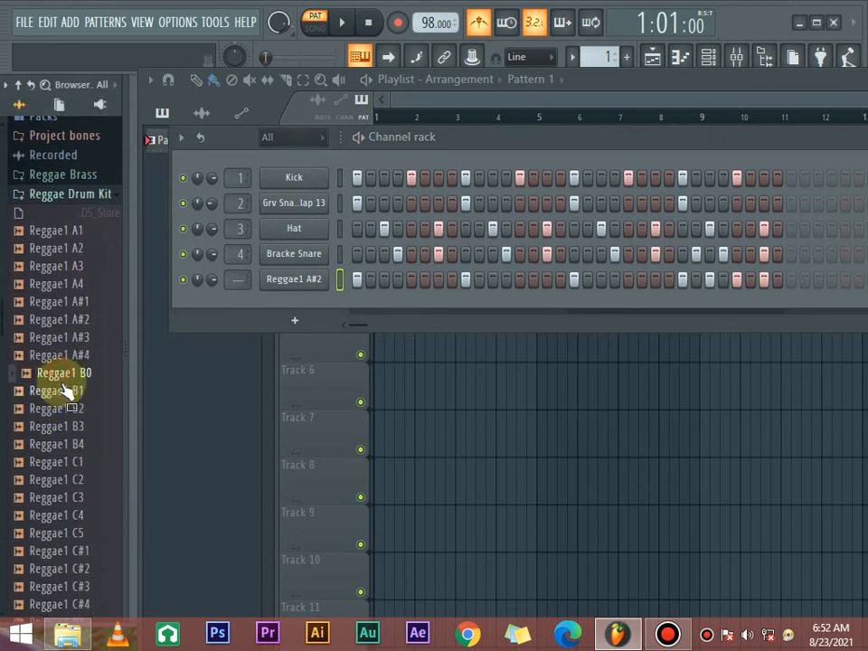
{"action": "left_click", "coordinate": [62, 390]}
{"action": "left_click", "coordinate": [60, 445]}
{"action": "left_click", "coordinate": [76, 463]}
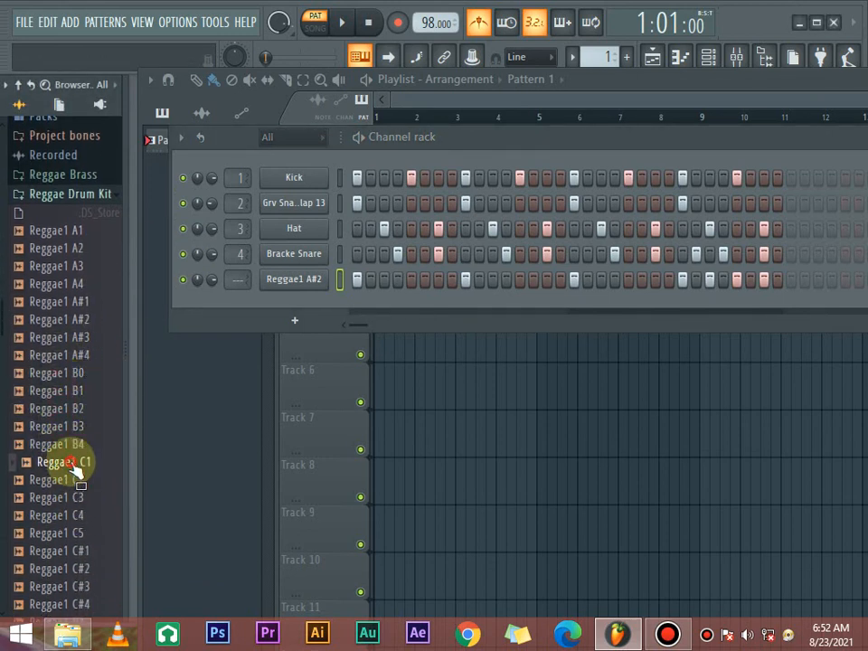
{"action": "left_click", "coordinate": [76, 480]}
{"action": "left_click", "coordinate": [68, 515]}
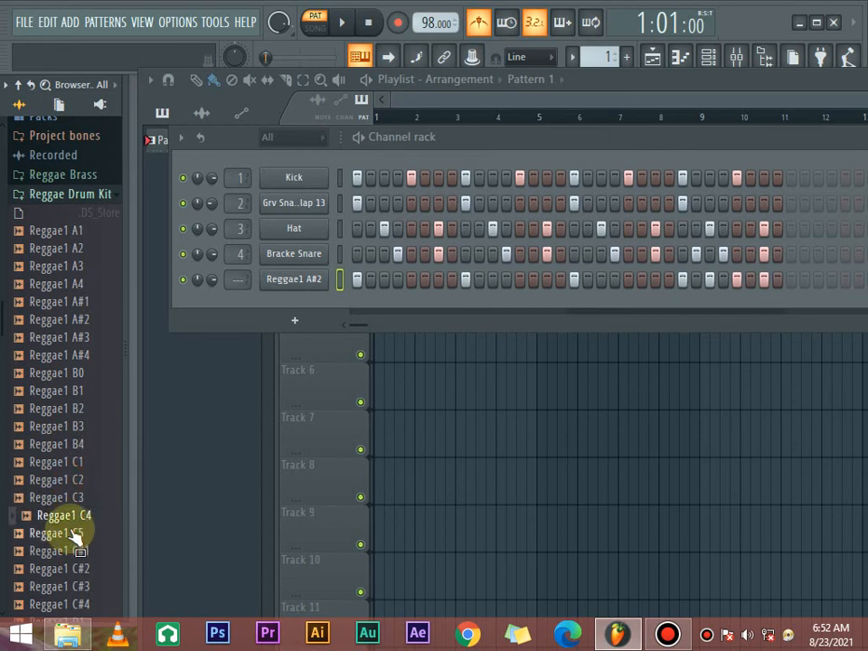
{"action": "left_click", "coordinate": [72, 550]}
{"action": "left_click", "coordinate": [72, 569]}
{"action": "scroll", "coordinate": [71, 430], "scroll_direction": "down", "scroll_amount": 4}
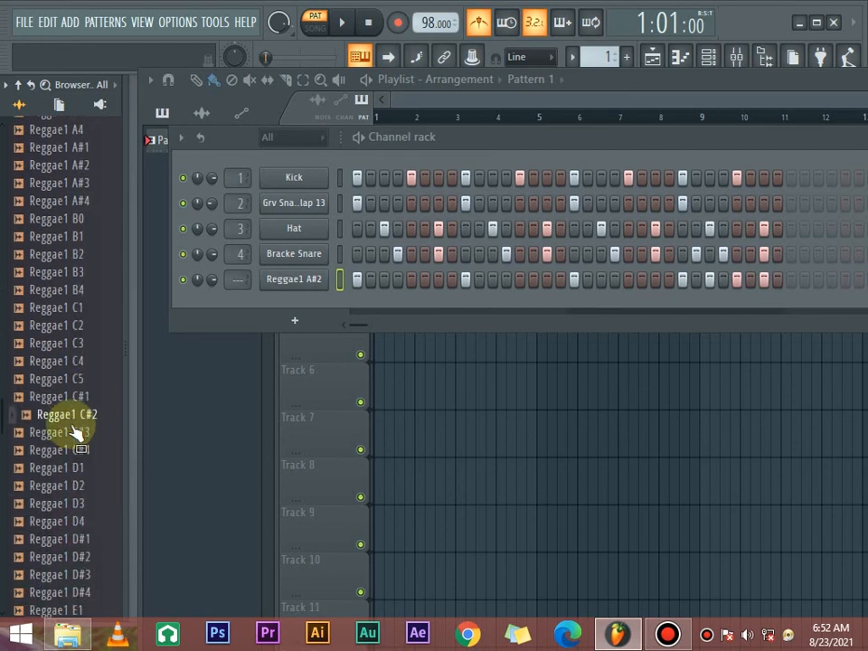
{"action": "left_click", "coordinate": [72, 373]}
{"action": "left_click", "coordinate": [72, 390]}
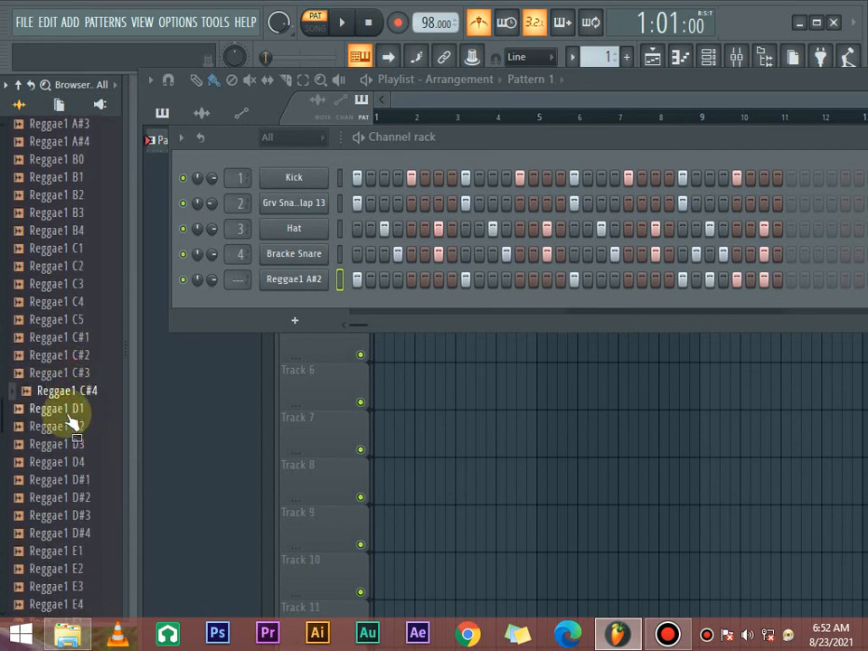
{"action": "left_click_drag", "start_coordinate": [70, 398], "coordinate": [273, 317]}
- Try Reggae1 C#4 hits on steps 1, 3, 5, 7 and 9 and play the pattern
{"action": "left_click", "coordinate": [358, 305]}
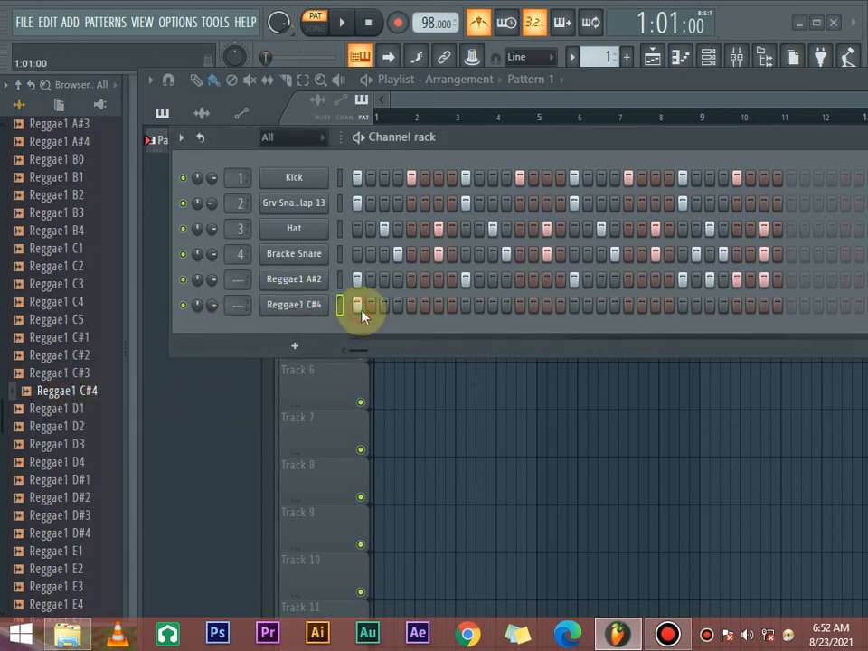
{"action": "left_click", "coordinate": [383, 306]}
{"action": "left_click", "coordinate": [411, 306]}
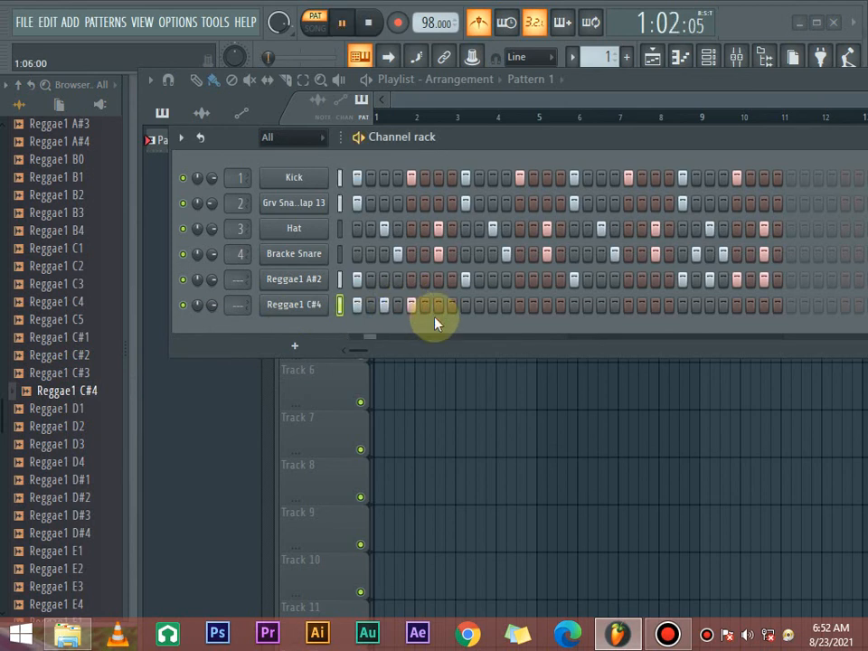
{"action": "left_click", "coordinate": [438, 305]}
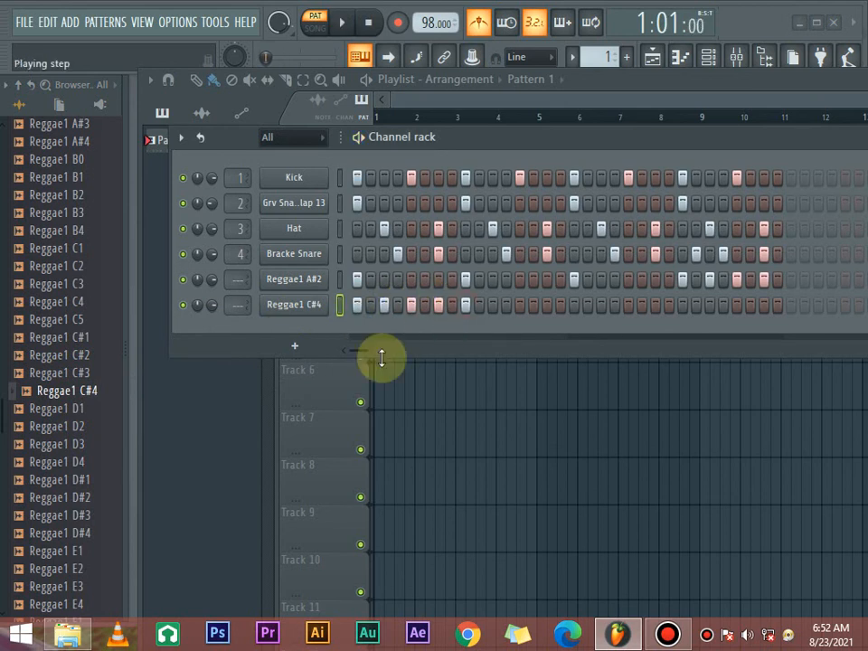
{"action": "key", "text": "space"}
- Replace the Reggae1 C#4 hits in the first bar with hits on steps 2, 4, 6, 8 and 10, and start playback
{"action": "key", "text": "space"}
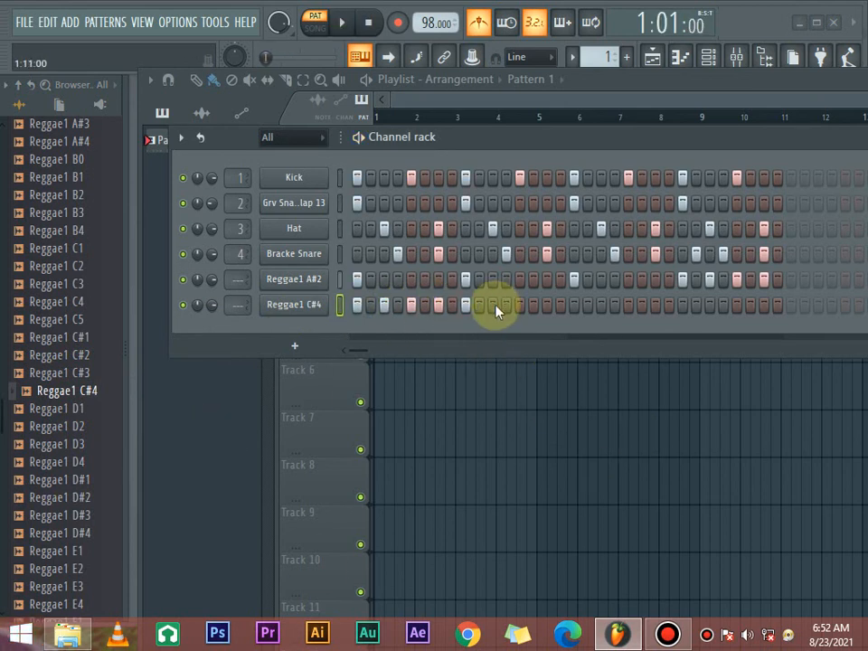
{"action": "mouse_move", "coordinate": [359, 307]}
{"action": "left_mouse_down"}
{"action": "mouse_move", "coordinate": [451, 304]}
{"action": "mouse_move", "coordinate": [476, 315]}
{"action": "mouse_move", "coordinate": [480, 304]}
{"action": "mouse_move", "coordinate": [504, 304]}
{"action": "mouse_move", "coordinate": [596, 314]}
{"action": "left_mouse_up"}
{"action": "key", "text": "space"}
{"action": "right_click", "coordinate": [574, 307]}
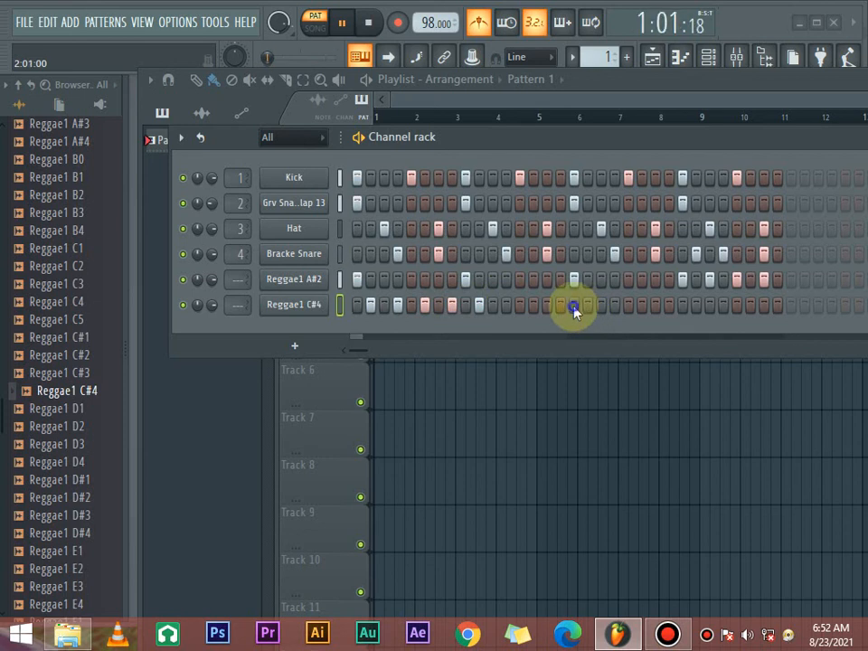
- Add Reggae1 C#4 hits on steps 18, 20, 22, 28 and 30 in the second bar, and stop playback
{"action": "left_click", "coordinate": [587, 306]}
{"action": "left_click", "coordinate": [615, 306]}
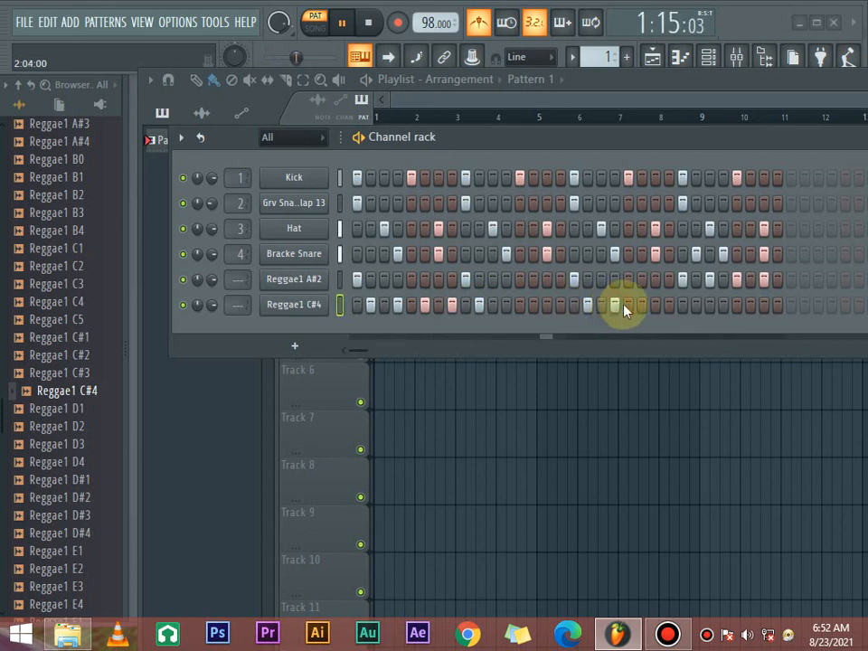
{"action": "left_click", "coordinate": [641, 309]}
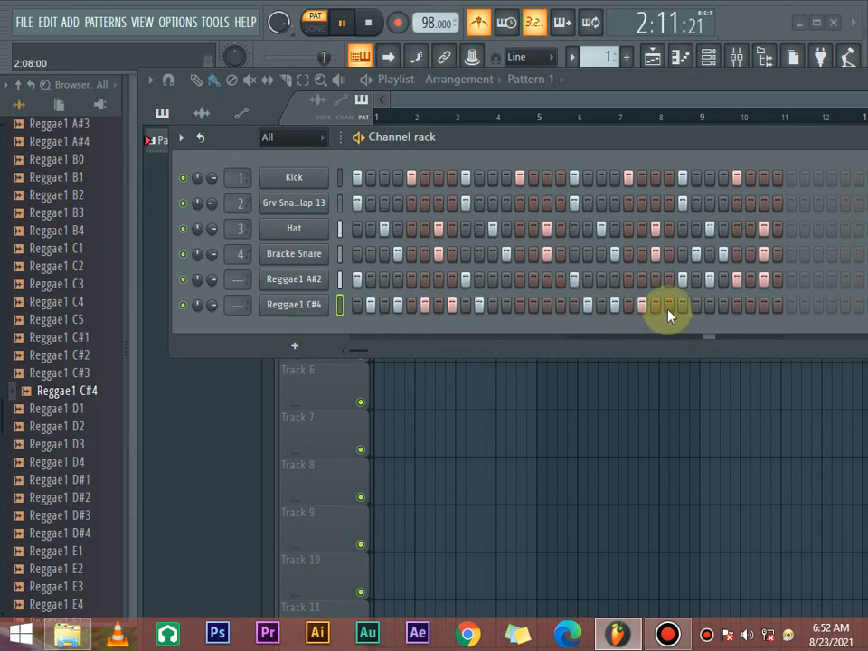
{"action": "left_click", "coordinate": [722, 305]}
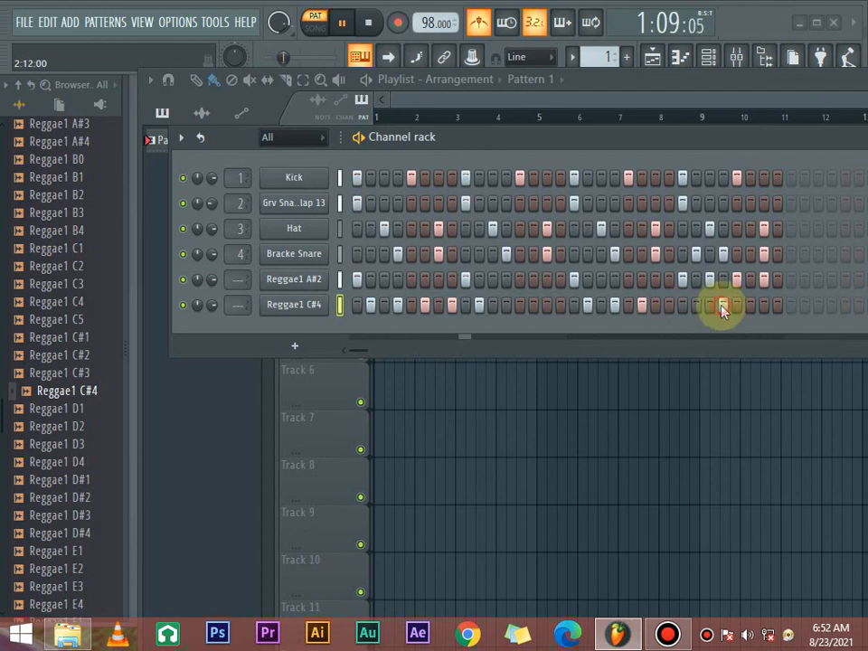
{"action": "left_click", "coordinate": [750, 306]}
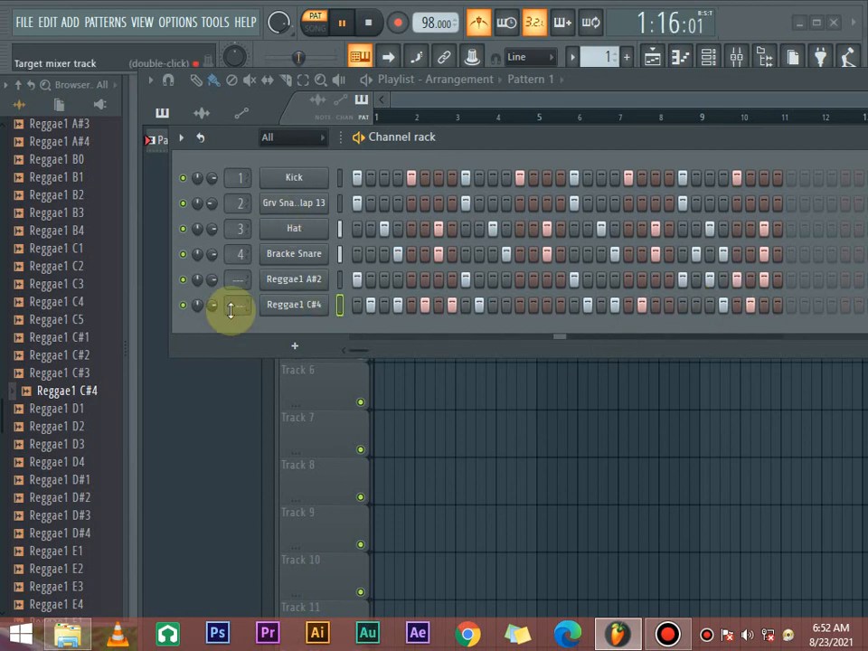
{"action": "key", "text": "space"}
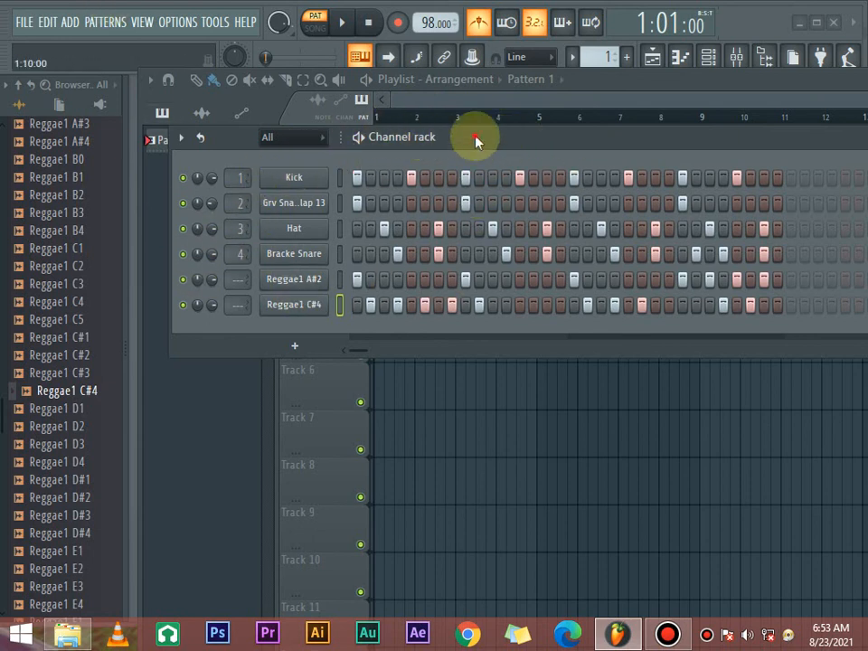
- Reposition the channel rack so all active steps are in view, play the full six-channel pattern and stop it
{"action": "left_click_drag", "start_coordinate": [476, 140], "coordinate": [435, 151]}
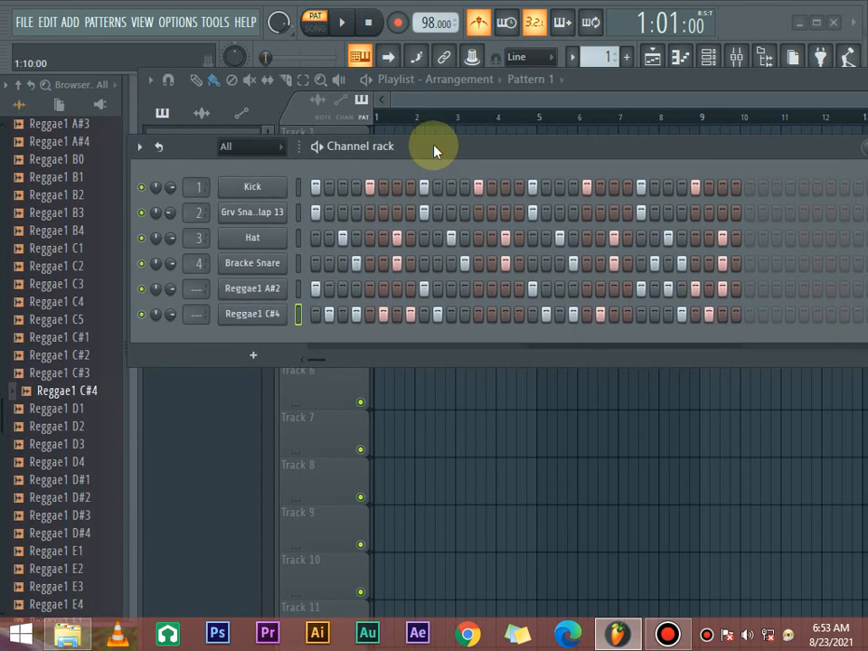
{"action": "left_click_drag", "start_coordinate": [384, 136], "coordinate": [384, 174]}
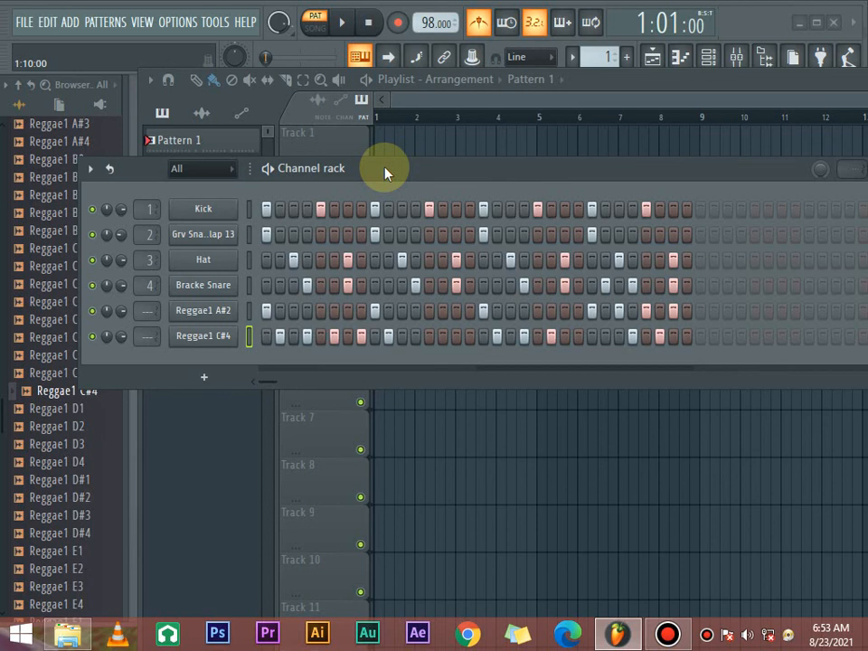
{"action": "key", "text": "space"}
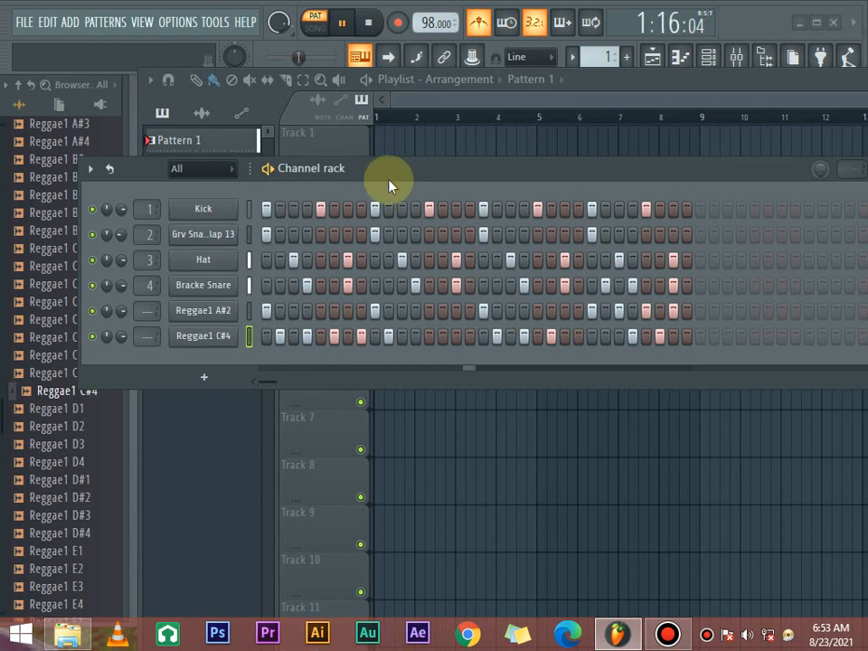
{"action": "key", "text": "space"}
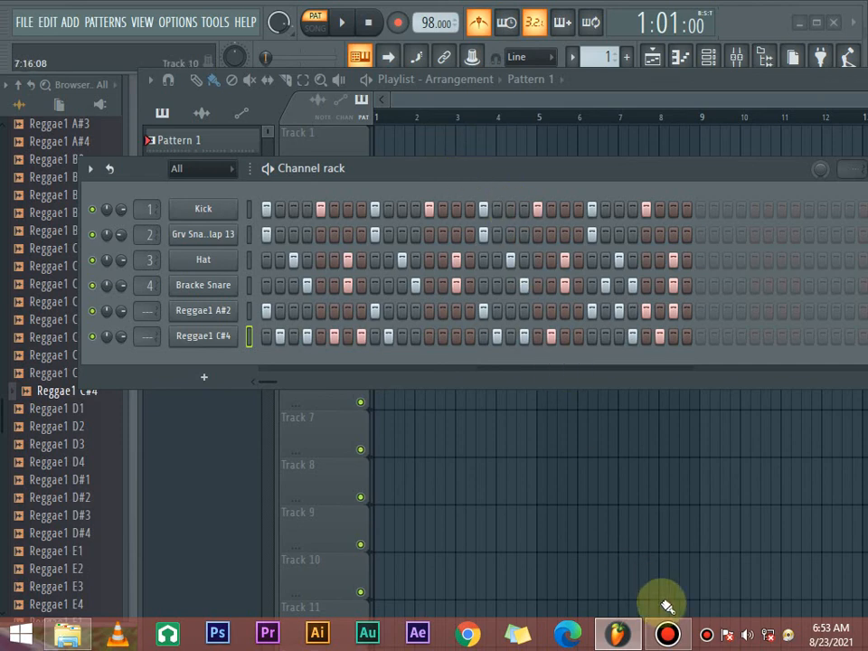
{"action": "left_click", "coordinate": [666, 633]}
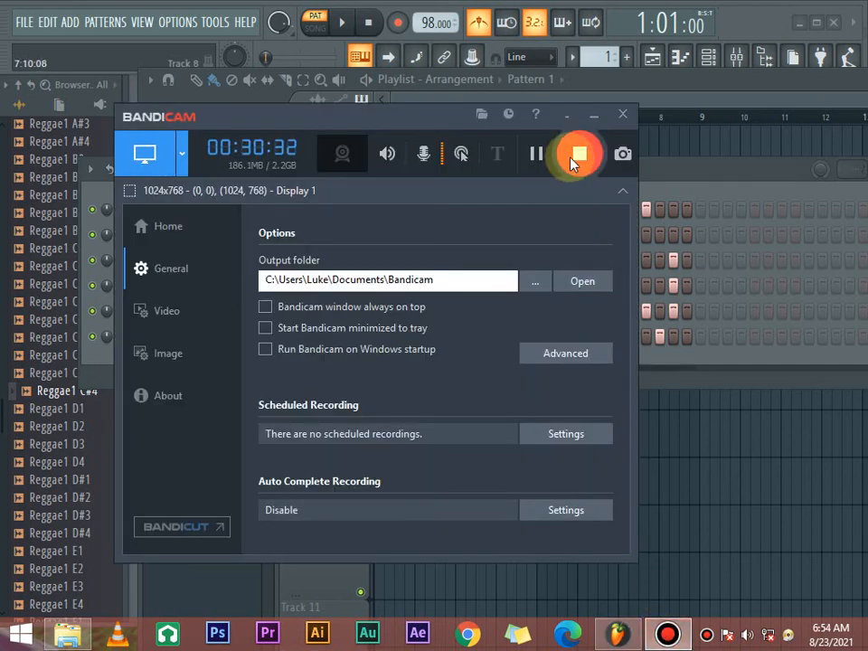